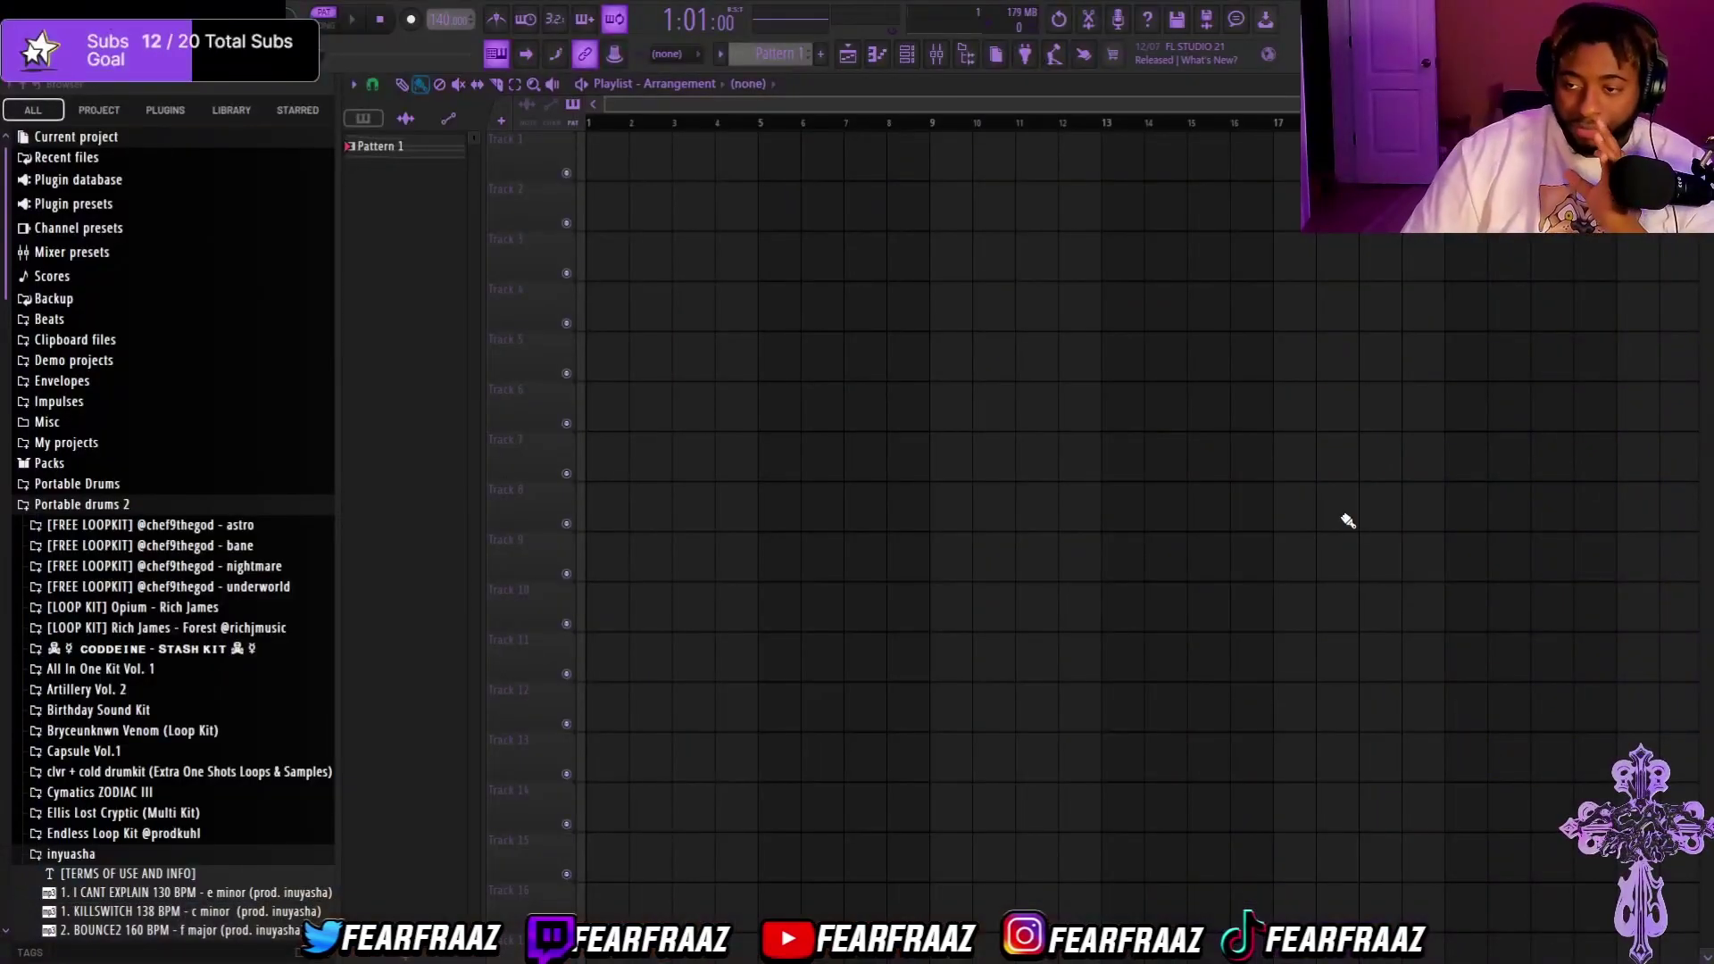
# Step: Open the Xpand!2_x64 channel's notes in the piano roll and play the pattern to hear the melody
pyautogui.click(912, 67)
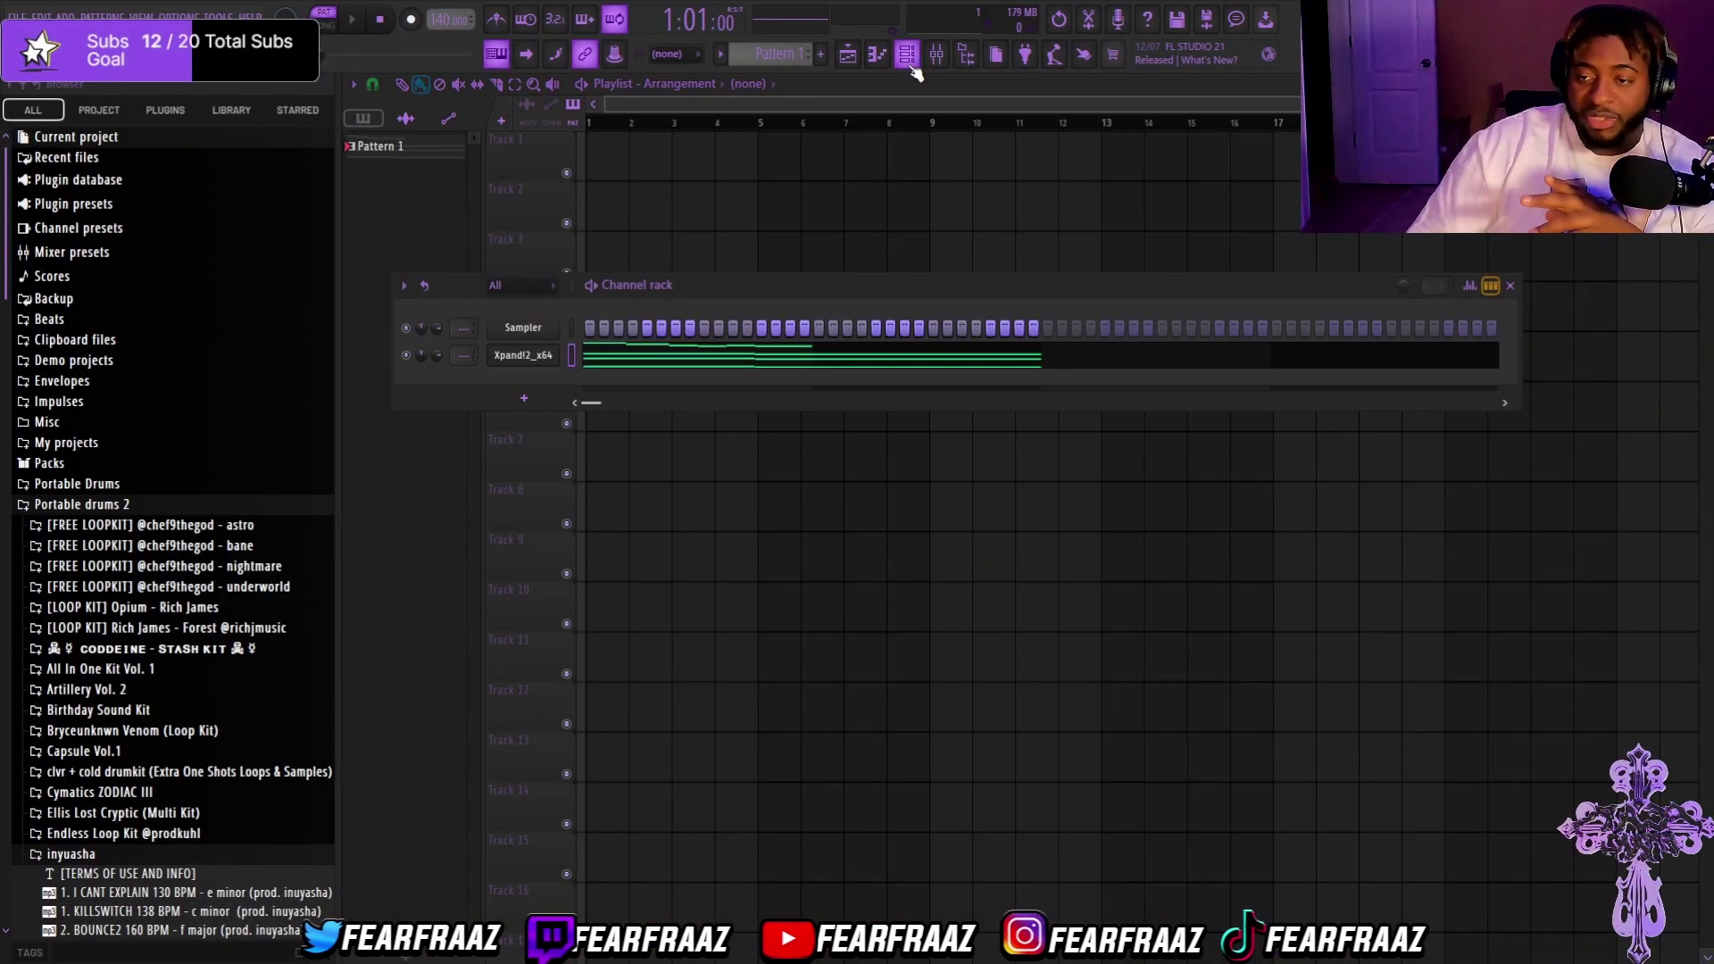
pyautogui.click(840, 357)
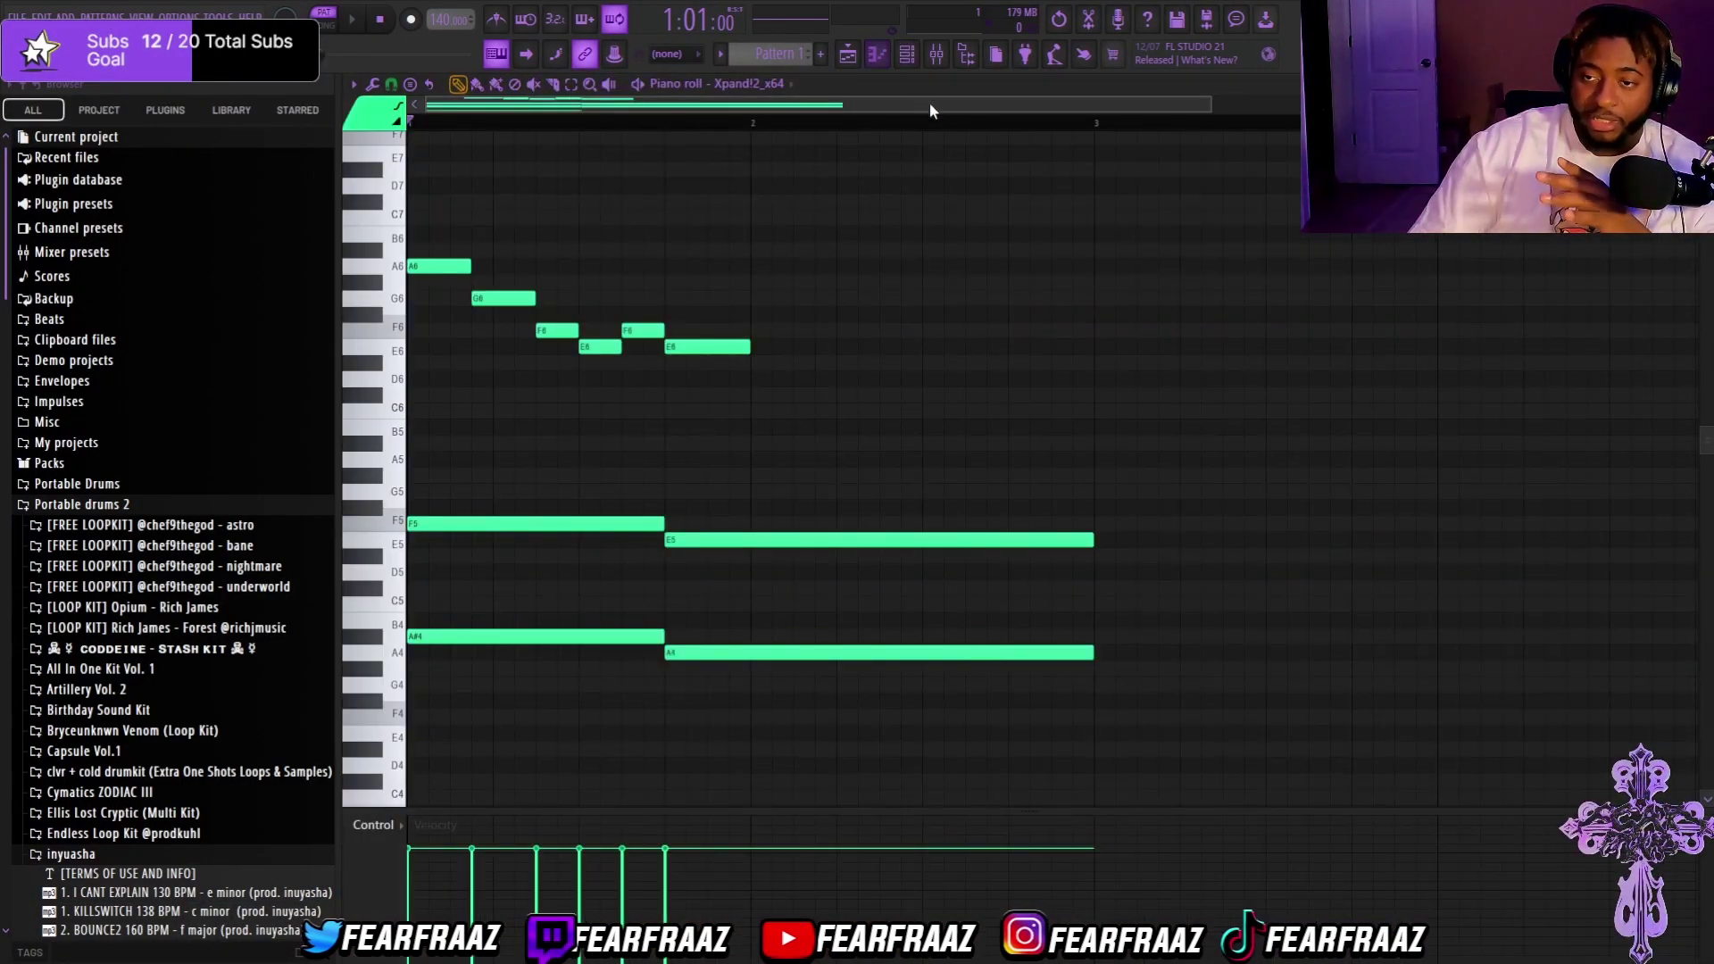
pyautogui.scroll(-4, 929, 102)
pyautogui.scroll(-1, 924, 225)
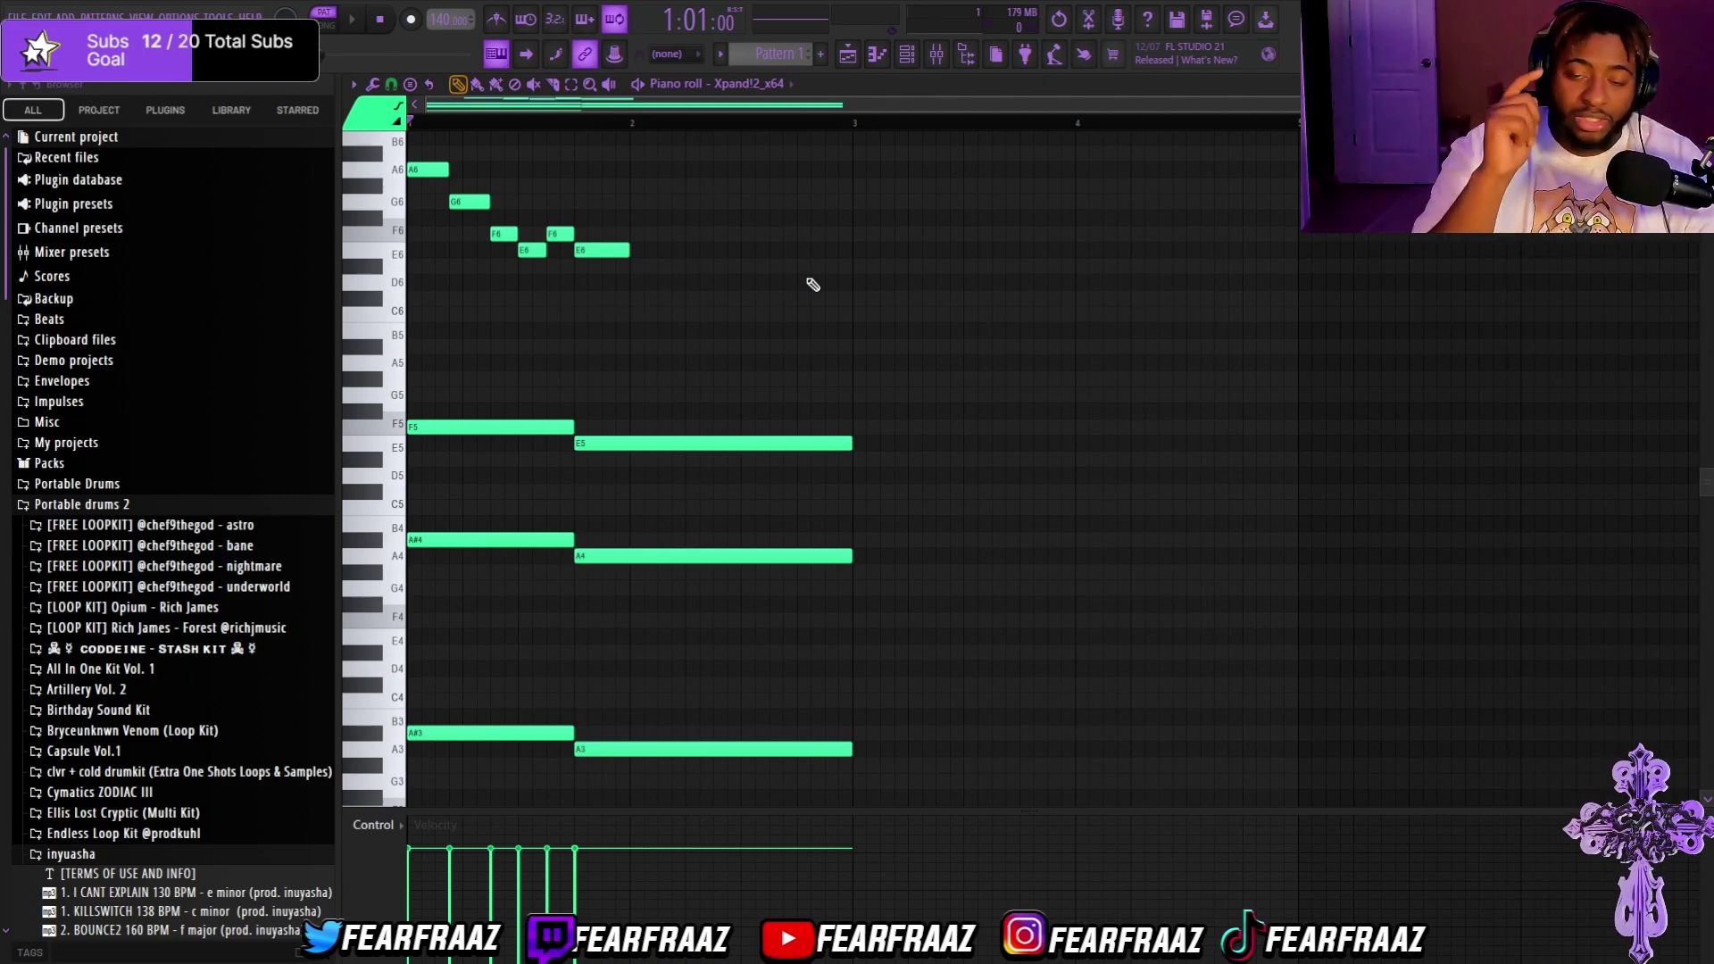
pyautogui.press('space')
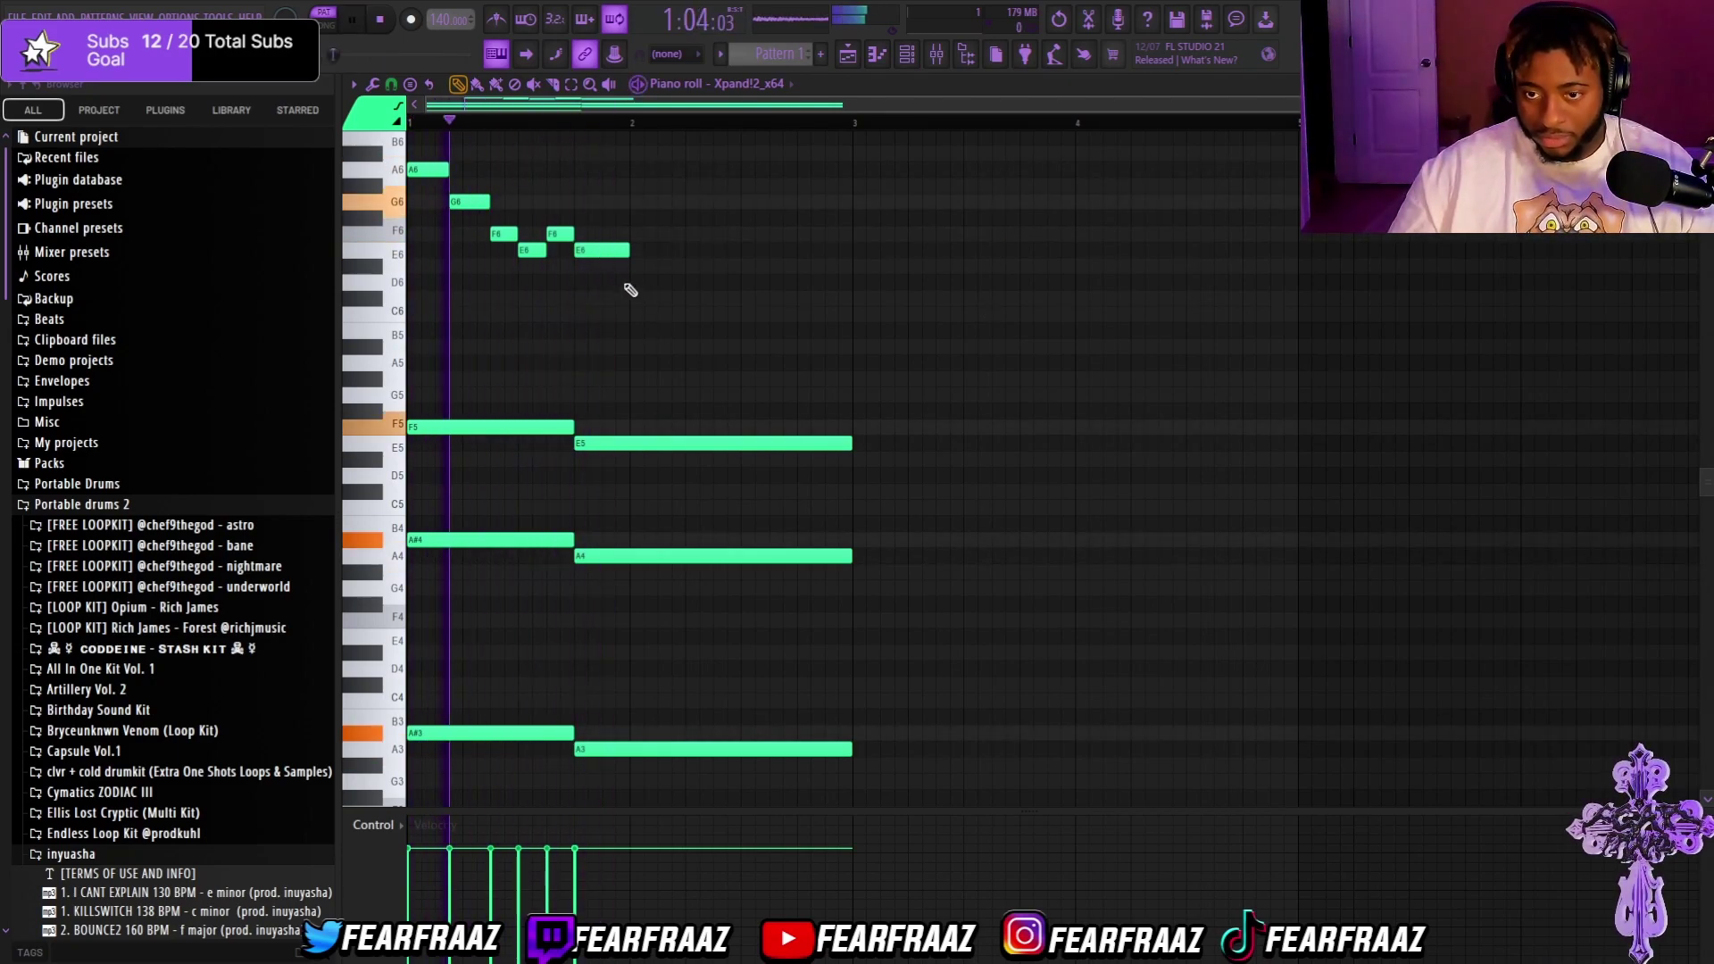
pyautogui.press('space')
# Step: Select the six short upper melody notes in the Xpand!2_x64 piano roll and duplicate them after the originals
pyautogui.scroll(1, 660, 285)
pyautogui.moveTo(661, 290); pyautogui.dragTo(421, 205)
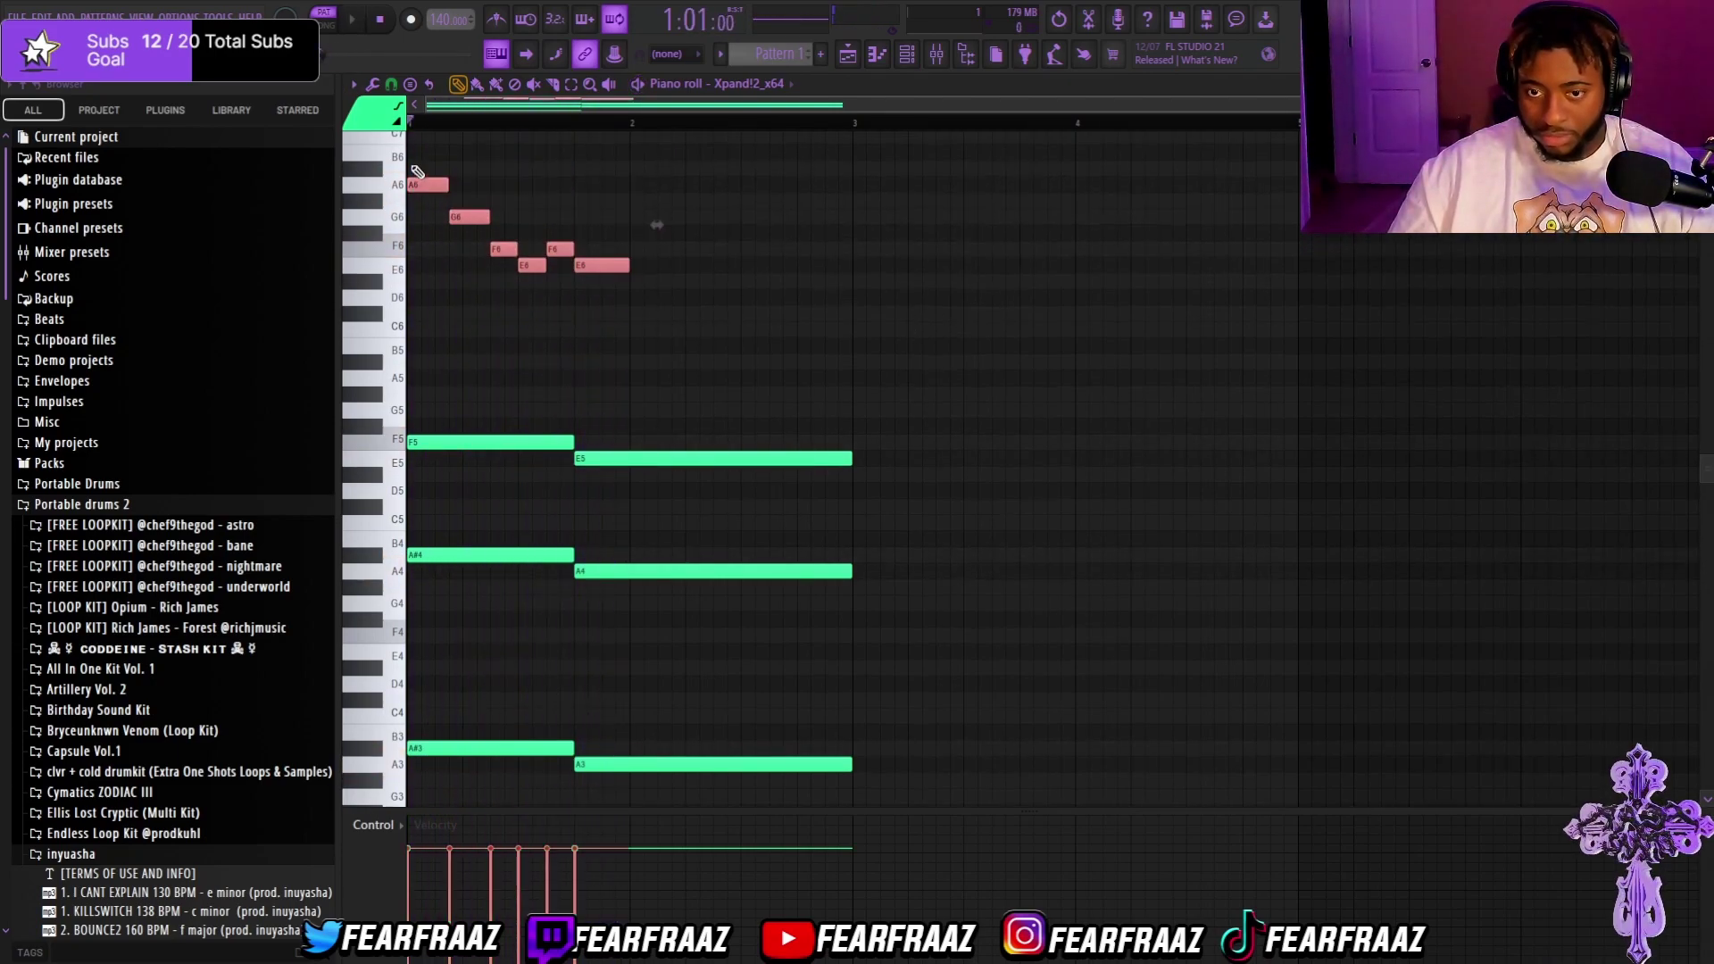
pyautogui.hotkey('ctrl', 'b')
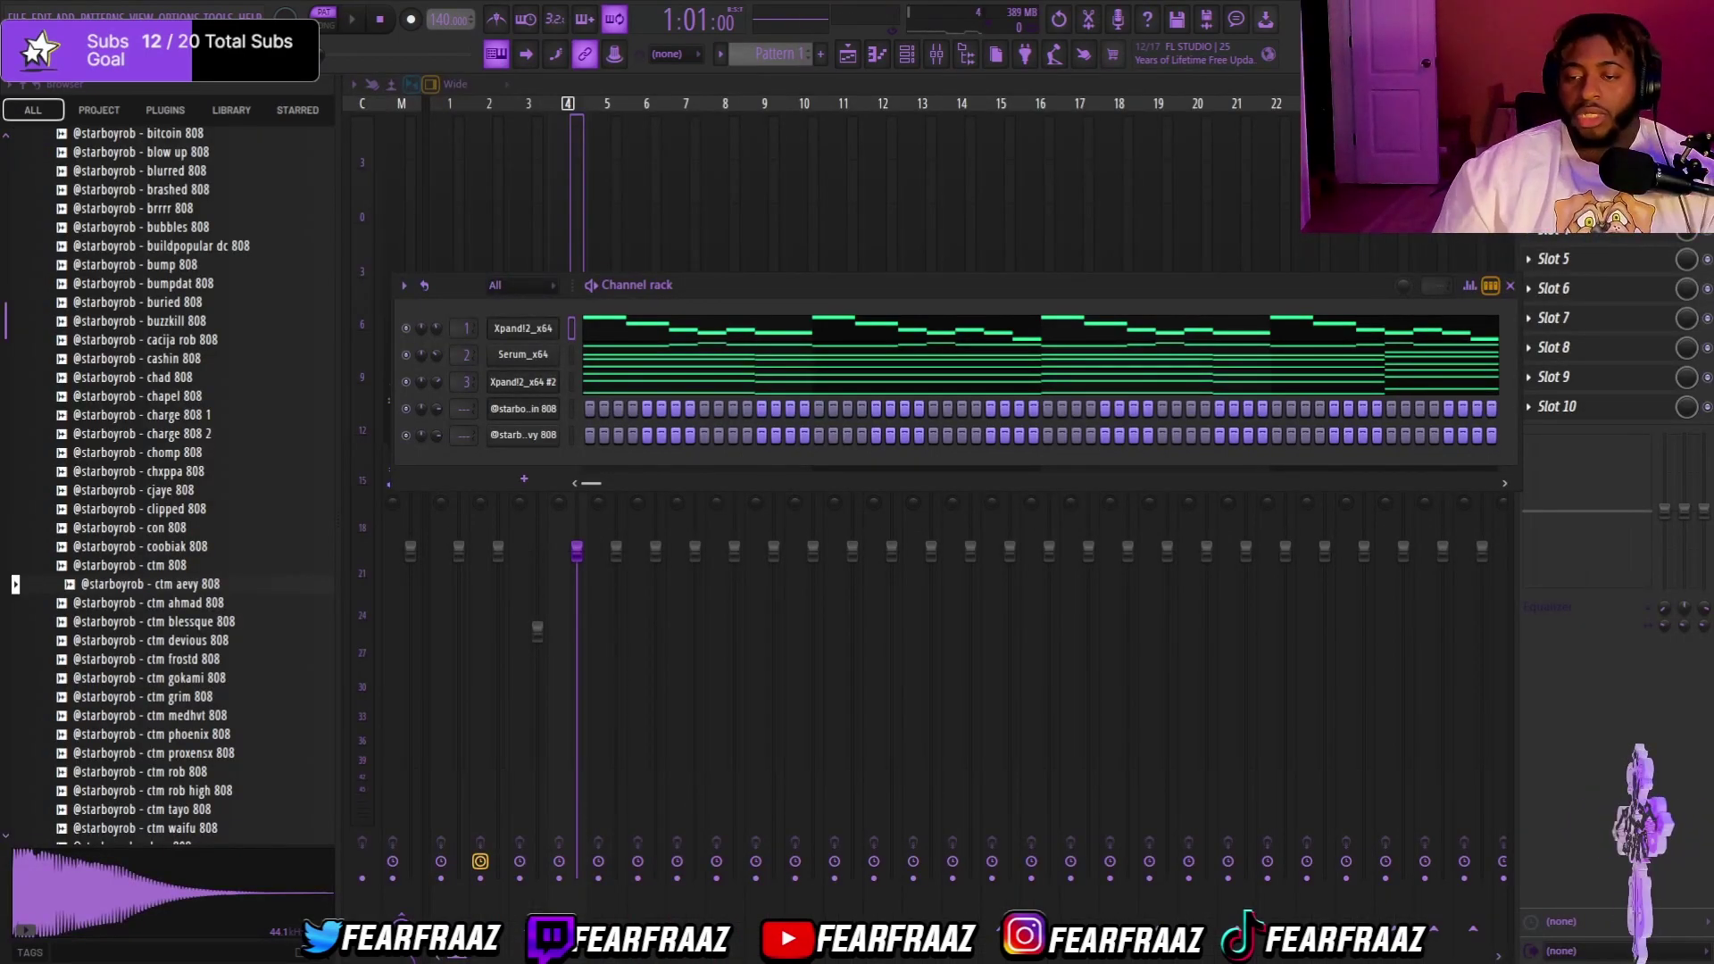
# Step: Examine the piano roll notes of the Xpand!2_x64 #2, Xpand!2_x64 and Serum_x64 channels
pyautogui.click(688, 382)
pyautogui.scroll(-10, 949, 593)
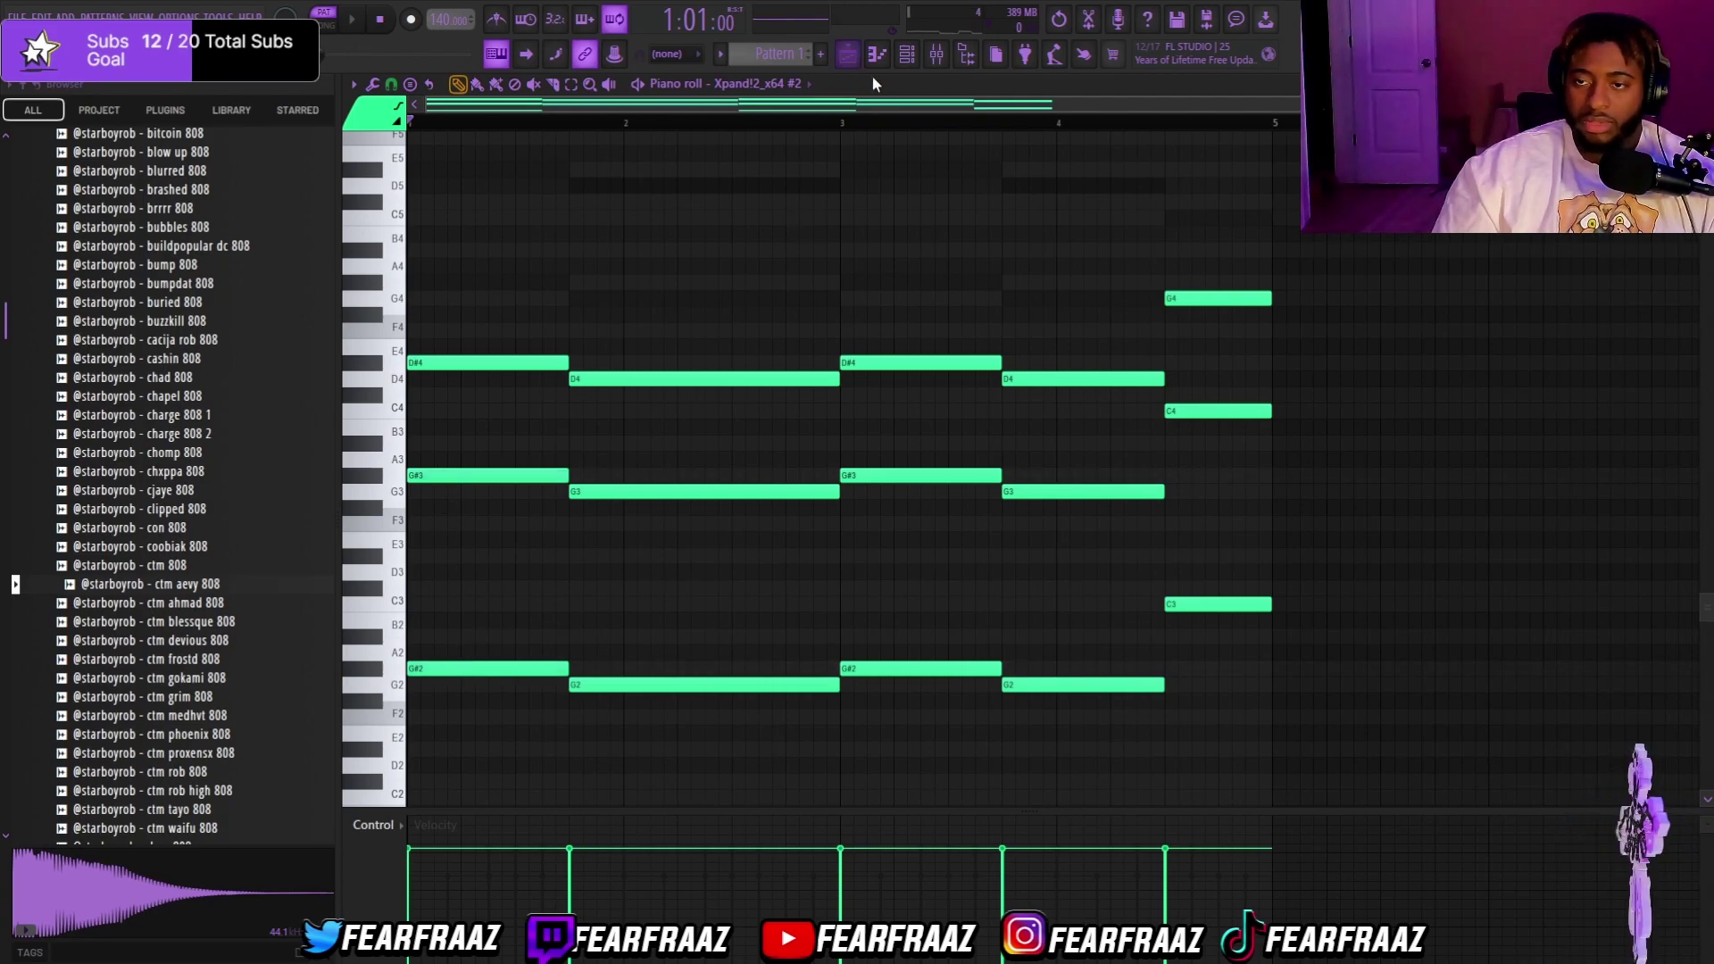
pyautogui.click(905, 57)
pyautogui.click(628, 340)
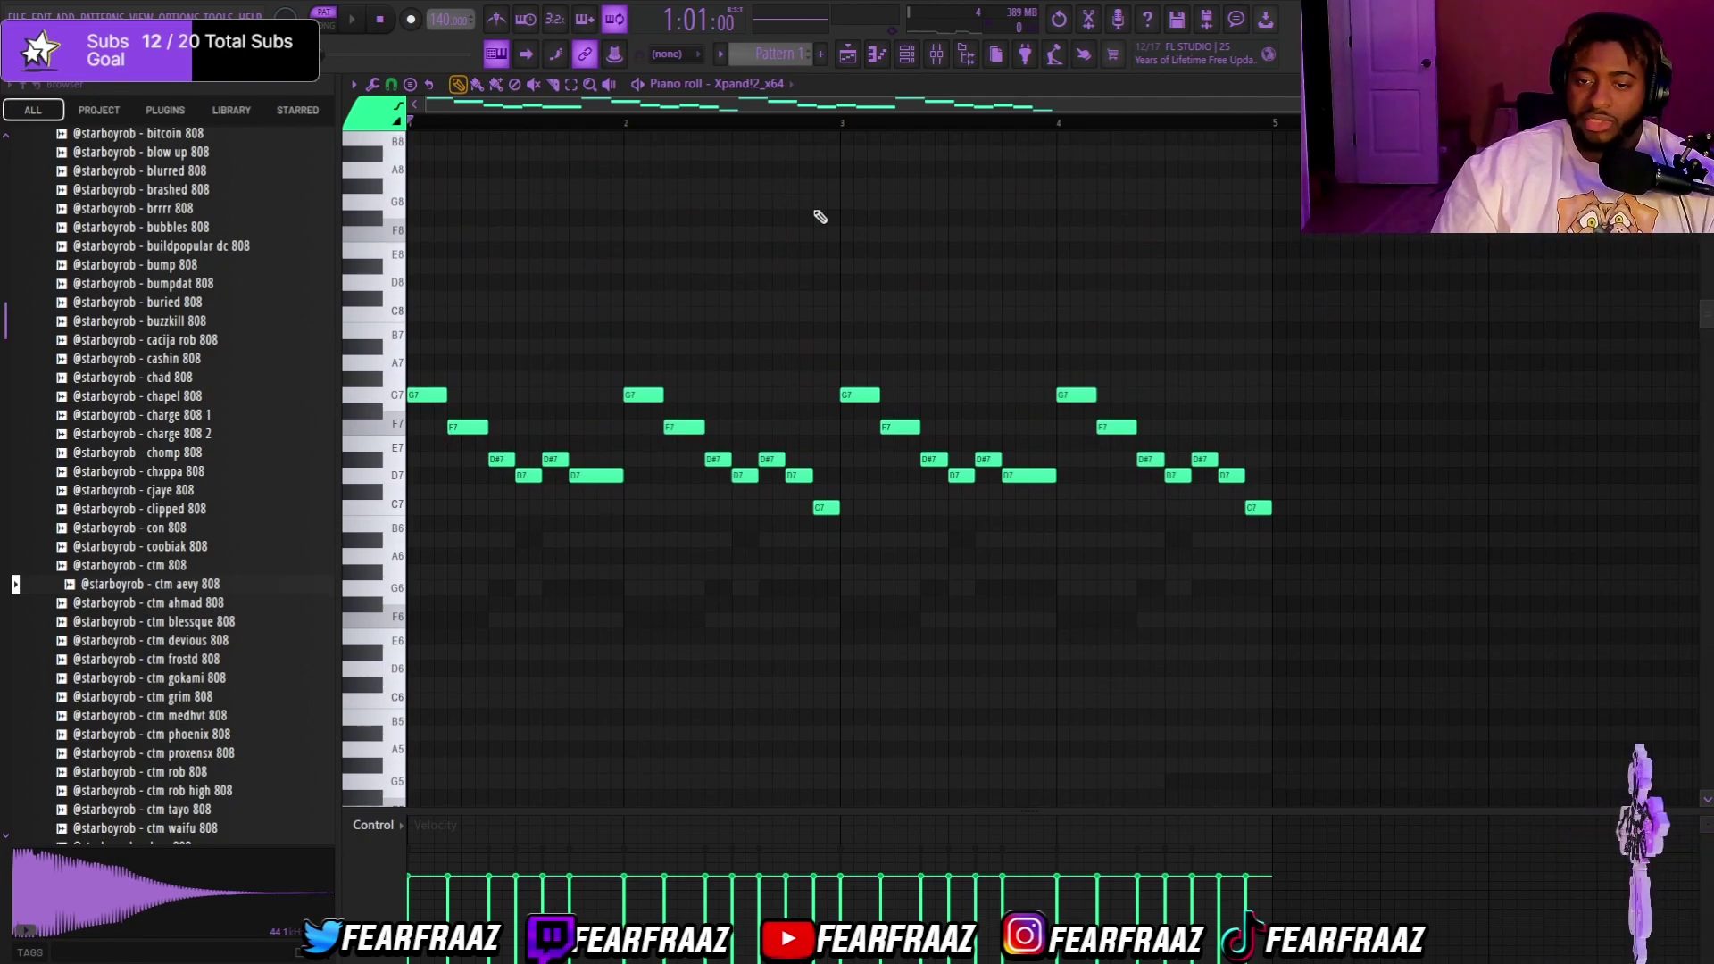
pyautogui.click(905, 57)
pyautogui.click(643, 379)
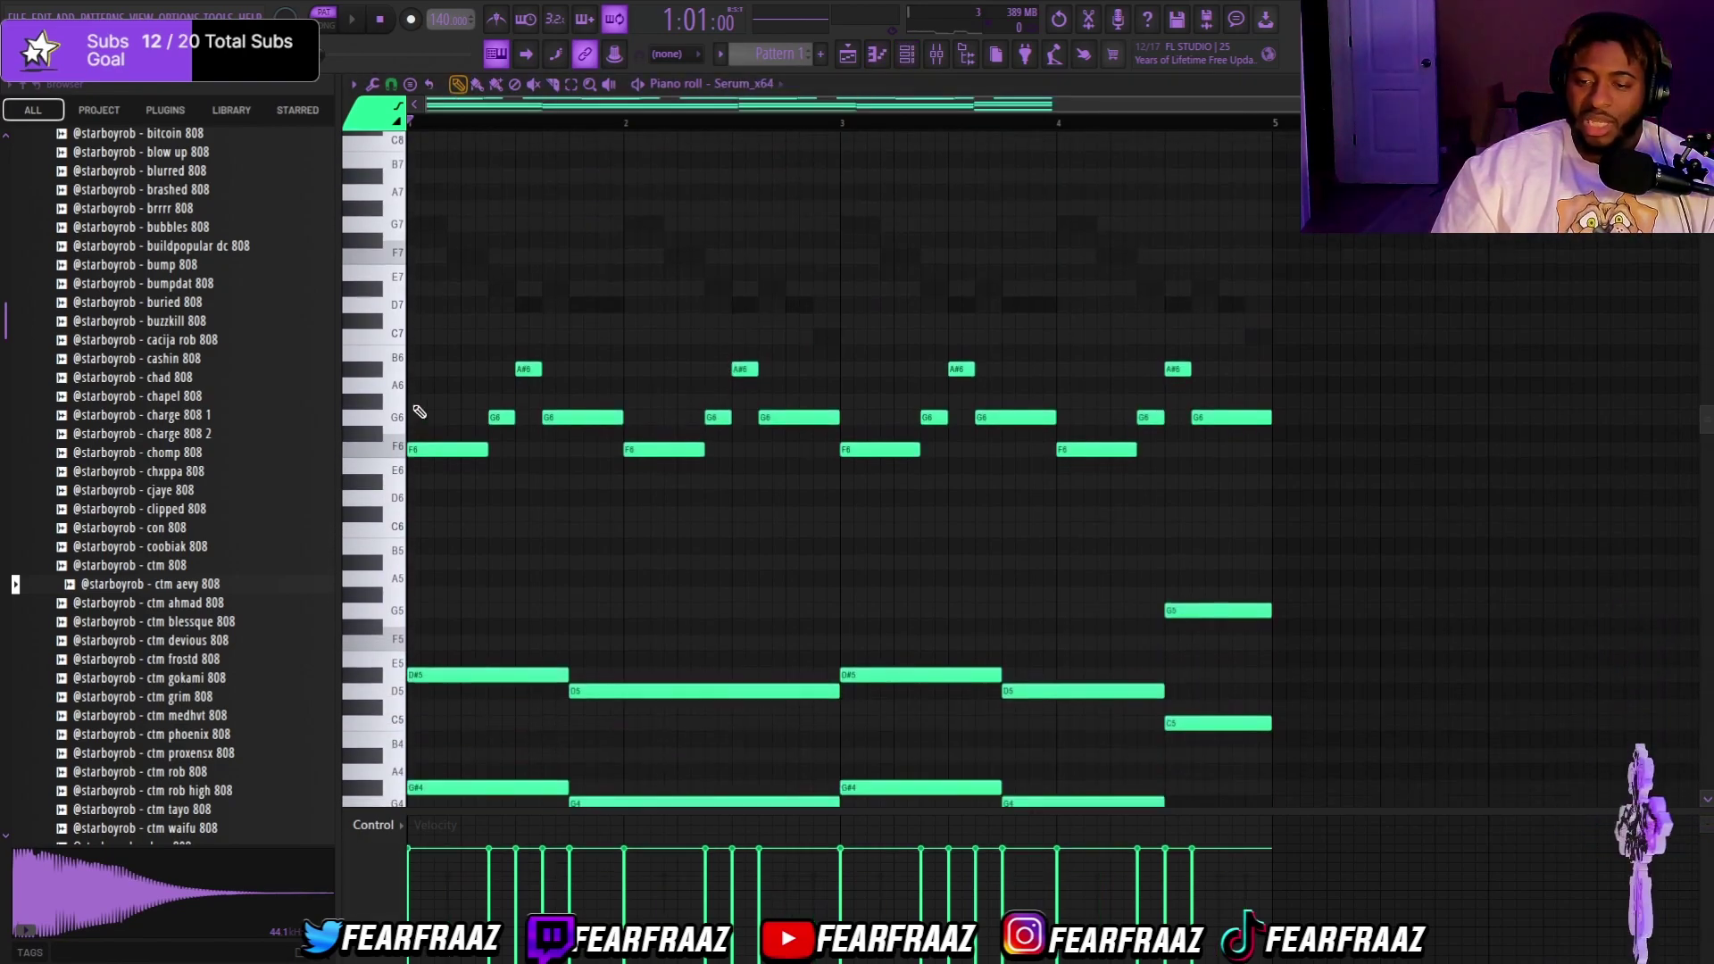
pyautogui.click(911, 62)
# Step: Review the mixer tracks of the Serum_x64 and Xpand!2_x64 #2 instruments against their channels in the channel rack
pyautogui.press('F9')
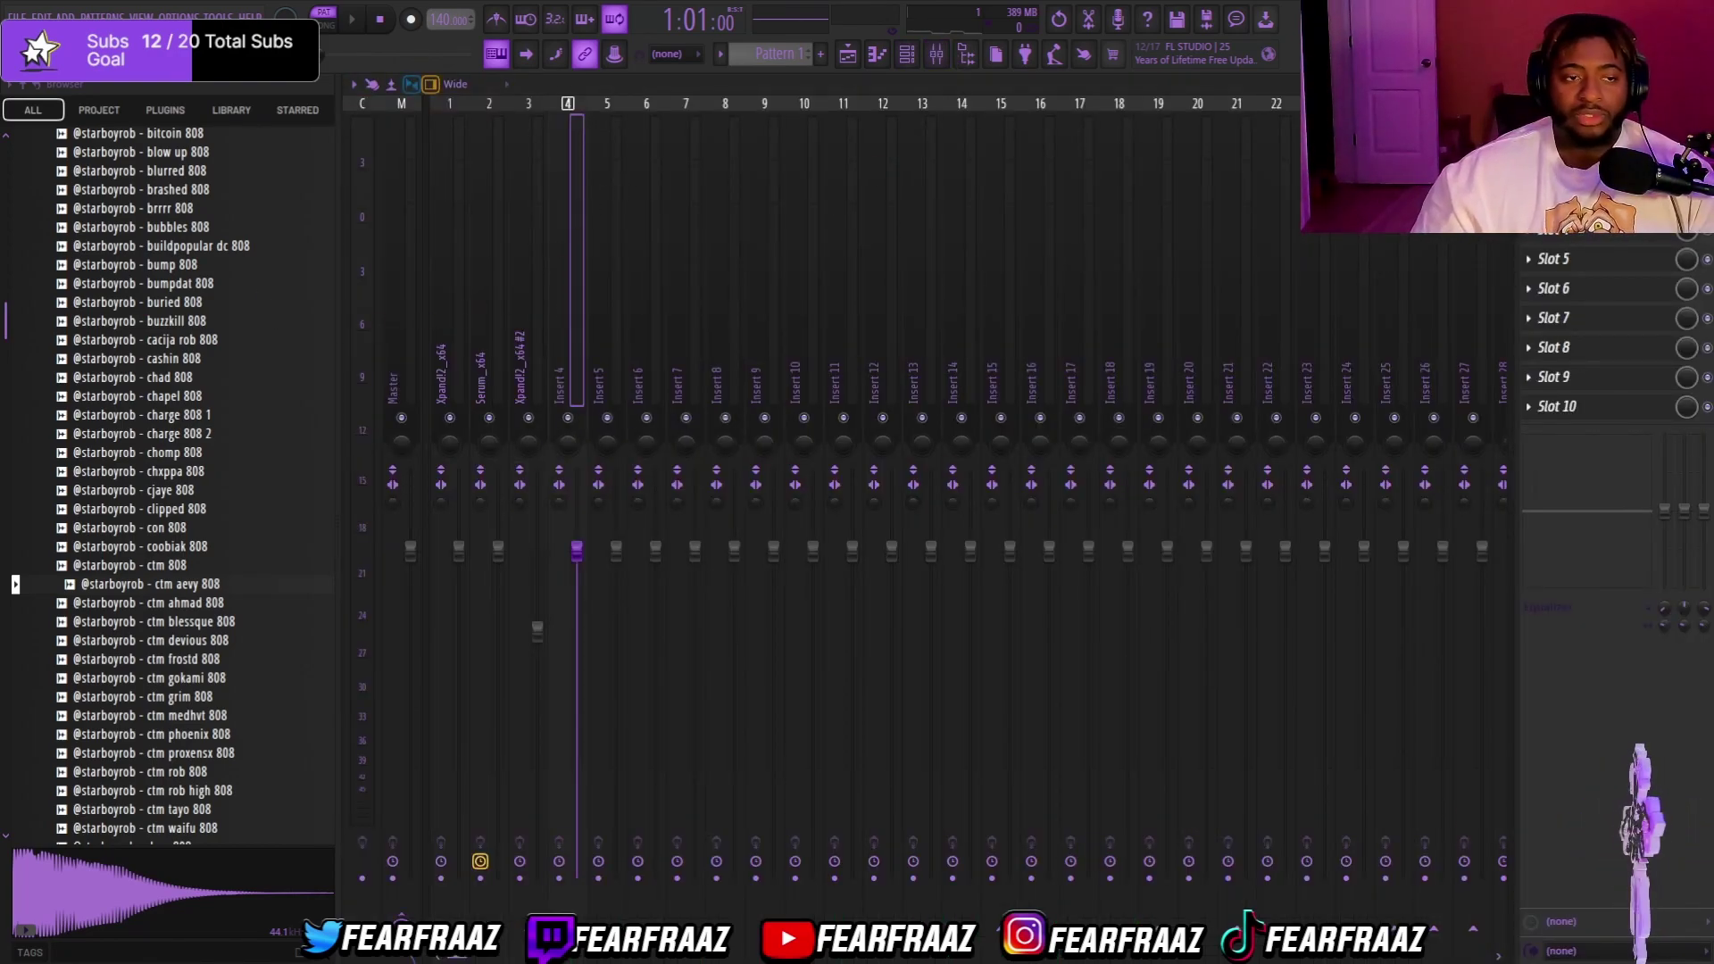
pyautogui.click(465, 335)
pyautogui.click(478, 339)
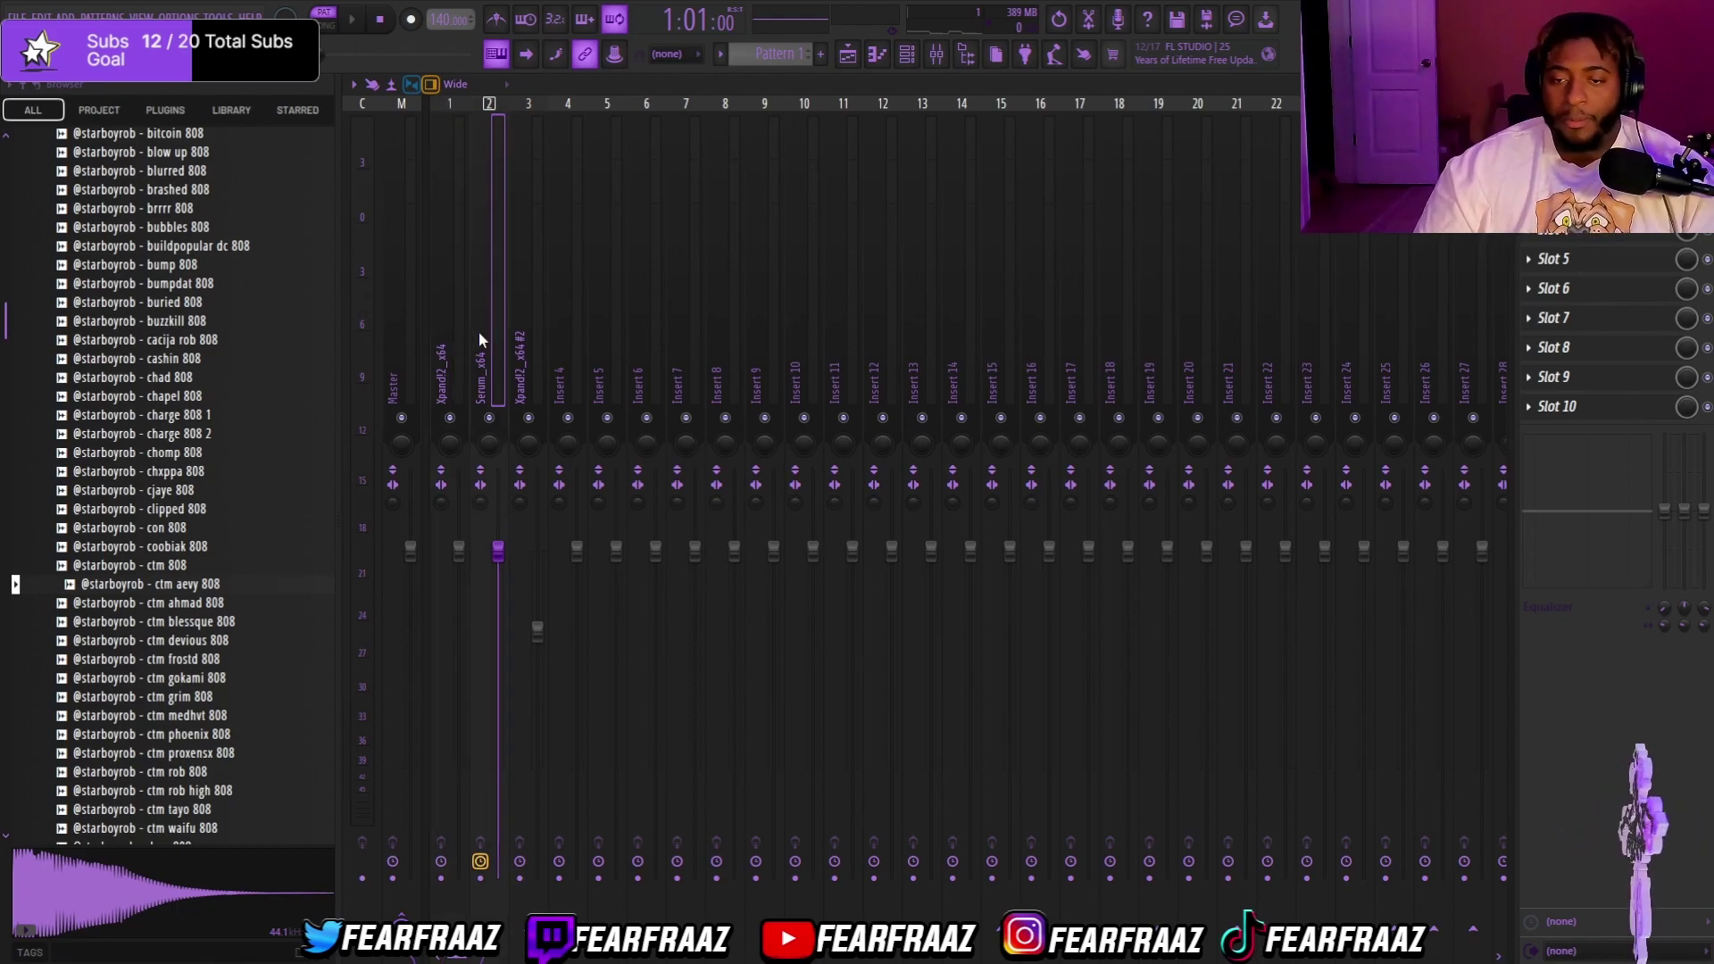
pyautogui.click(908, 58)
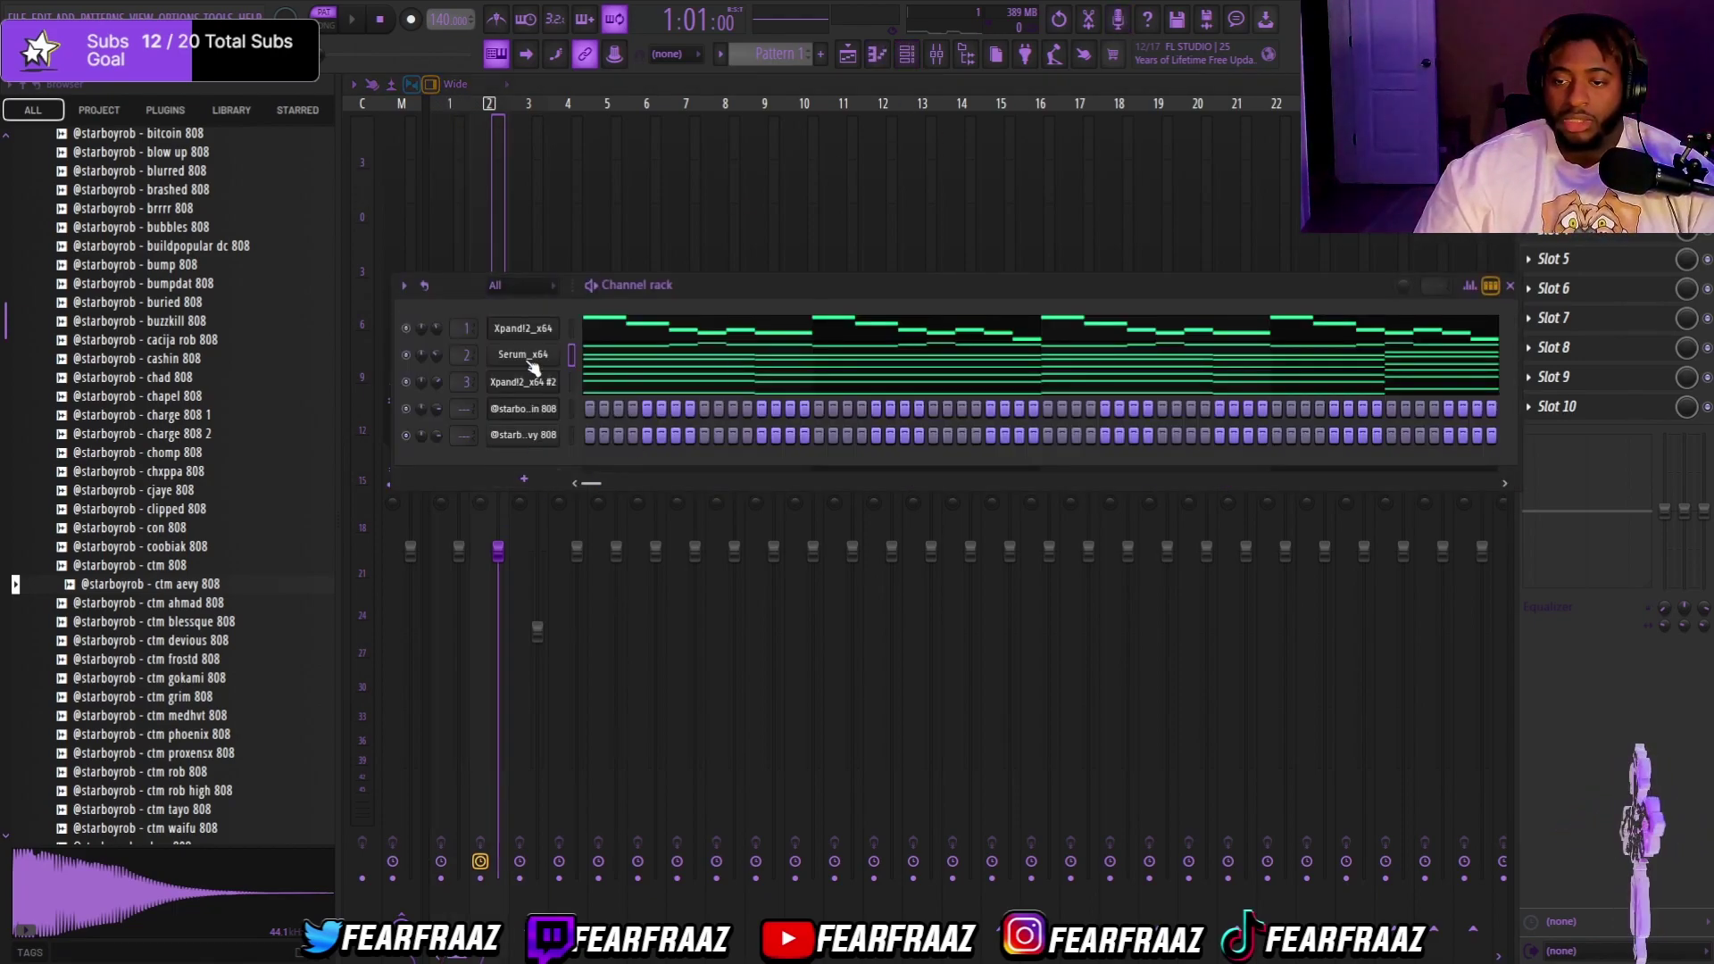
pyautogui.click(475, 214)
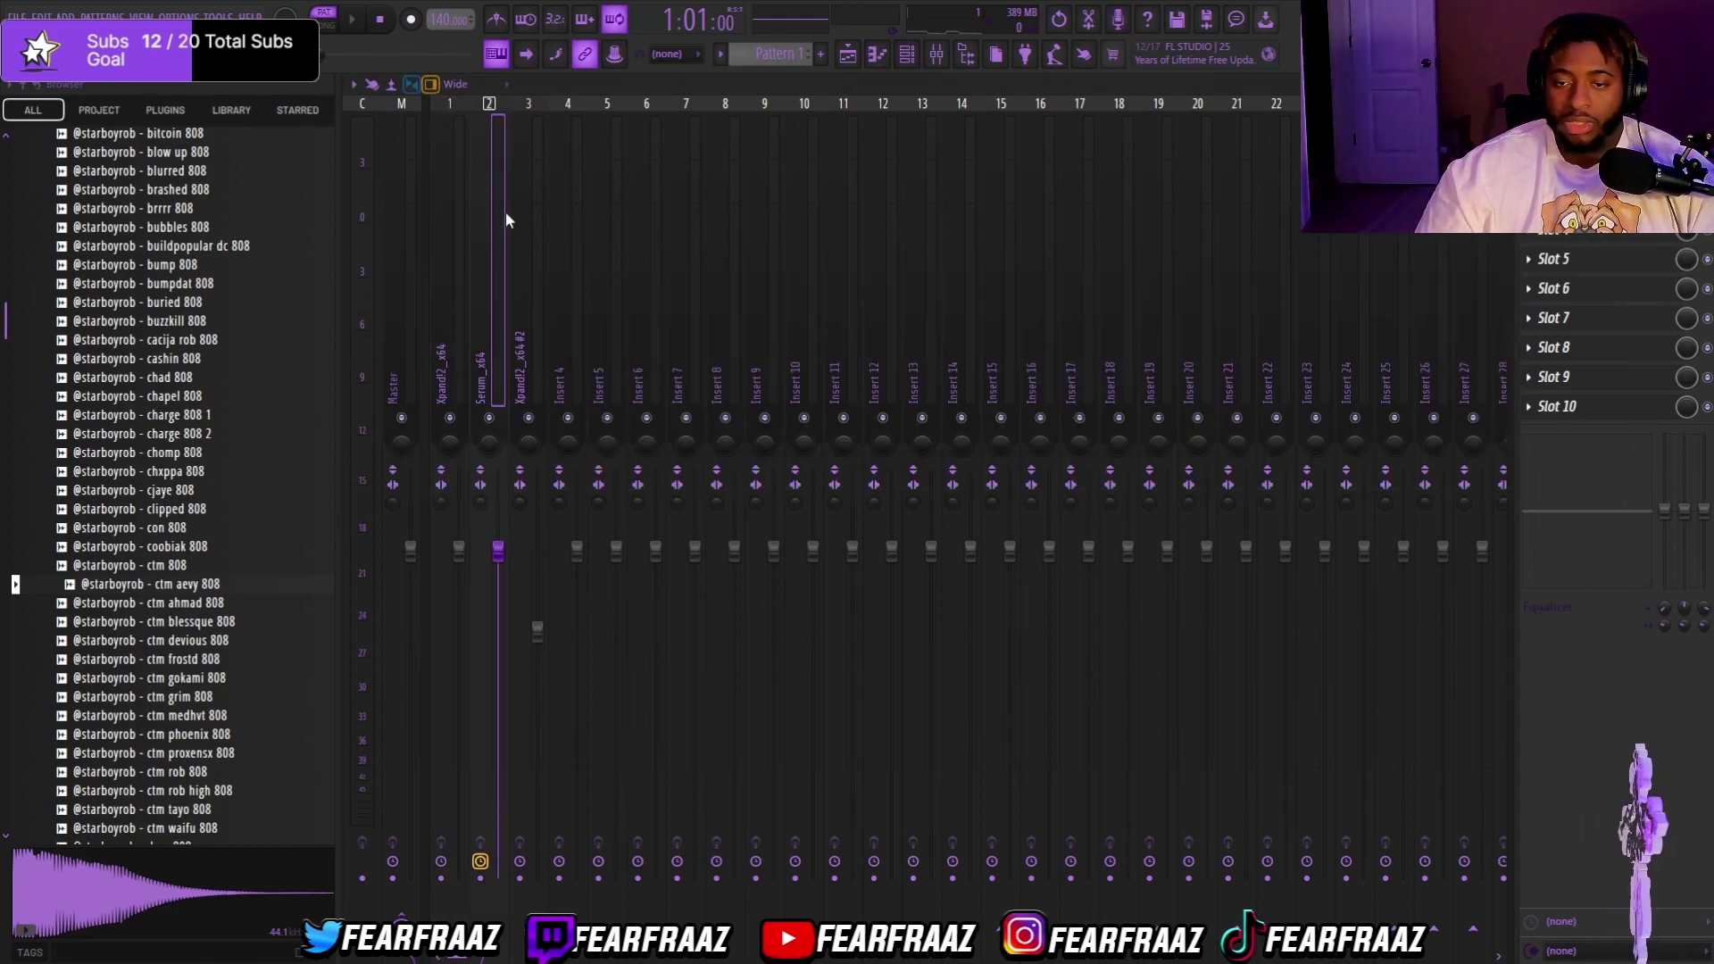
pyautogui.click(531, 211)
pyautogui.click(919, 55)
pyautogui.click(571, 382)
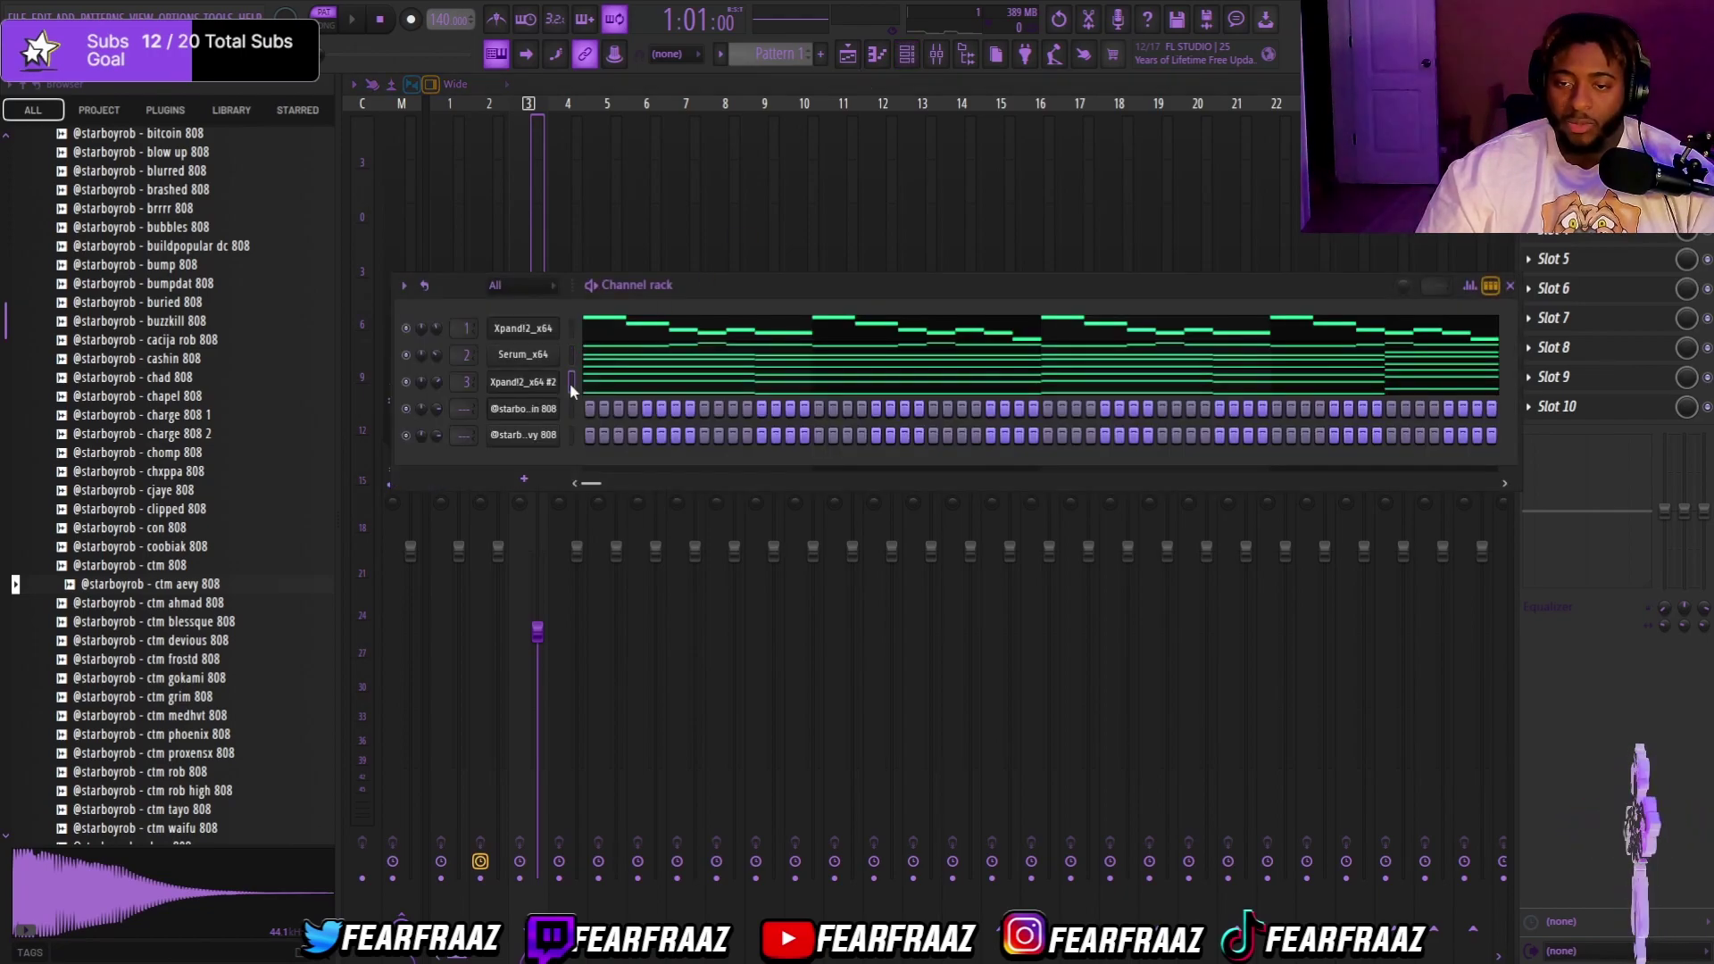
pyautogui.click(521, 234)
# Step: Play the pattern and lower the Xpand!2_x64 #2 mixer track's volume slightly
pyautogui.press('space')
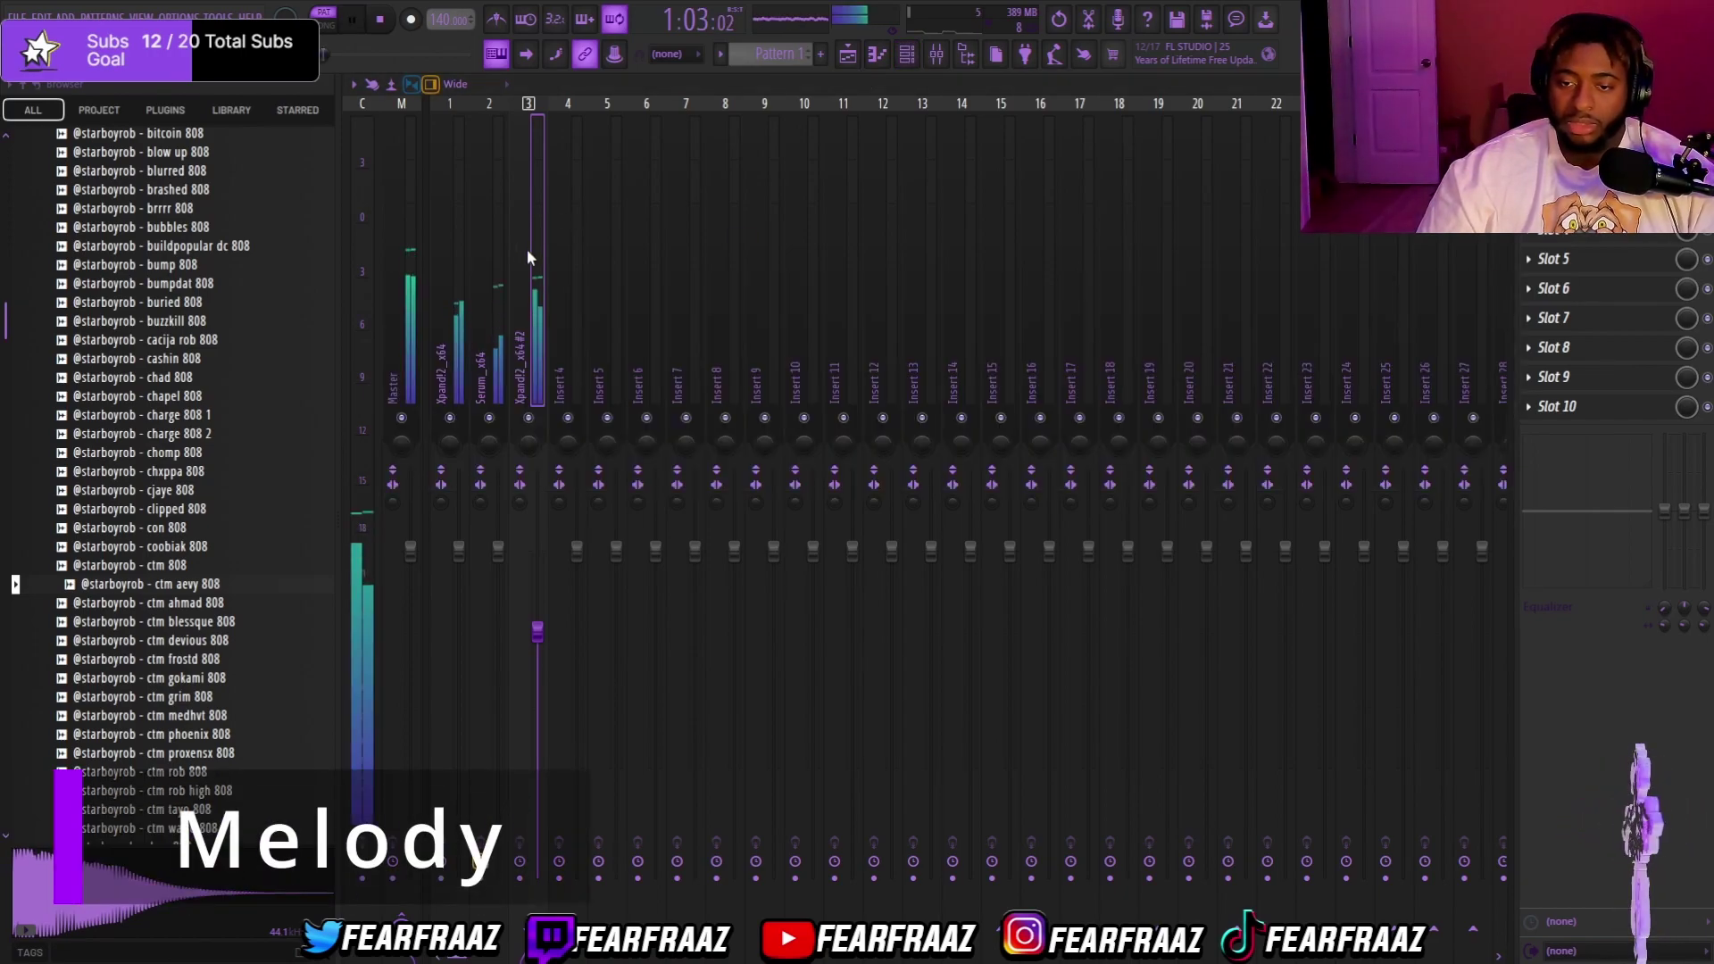
pyautogui.moveTo(538, 631); pyautogui.dragTo(539, 647)
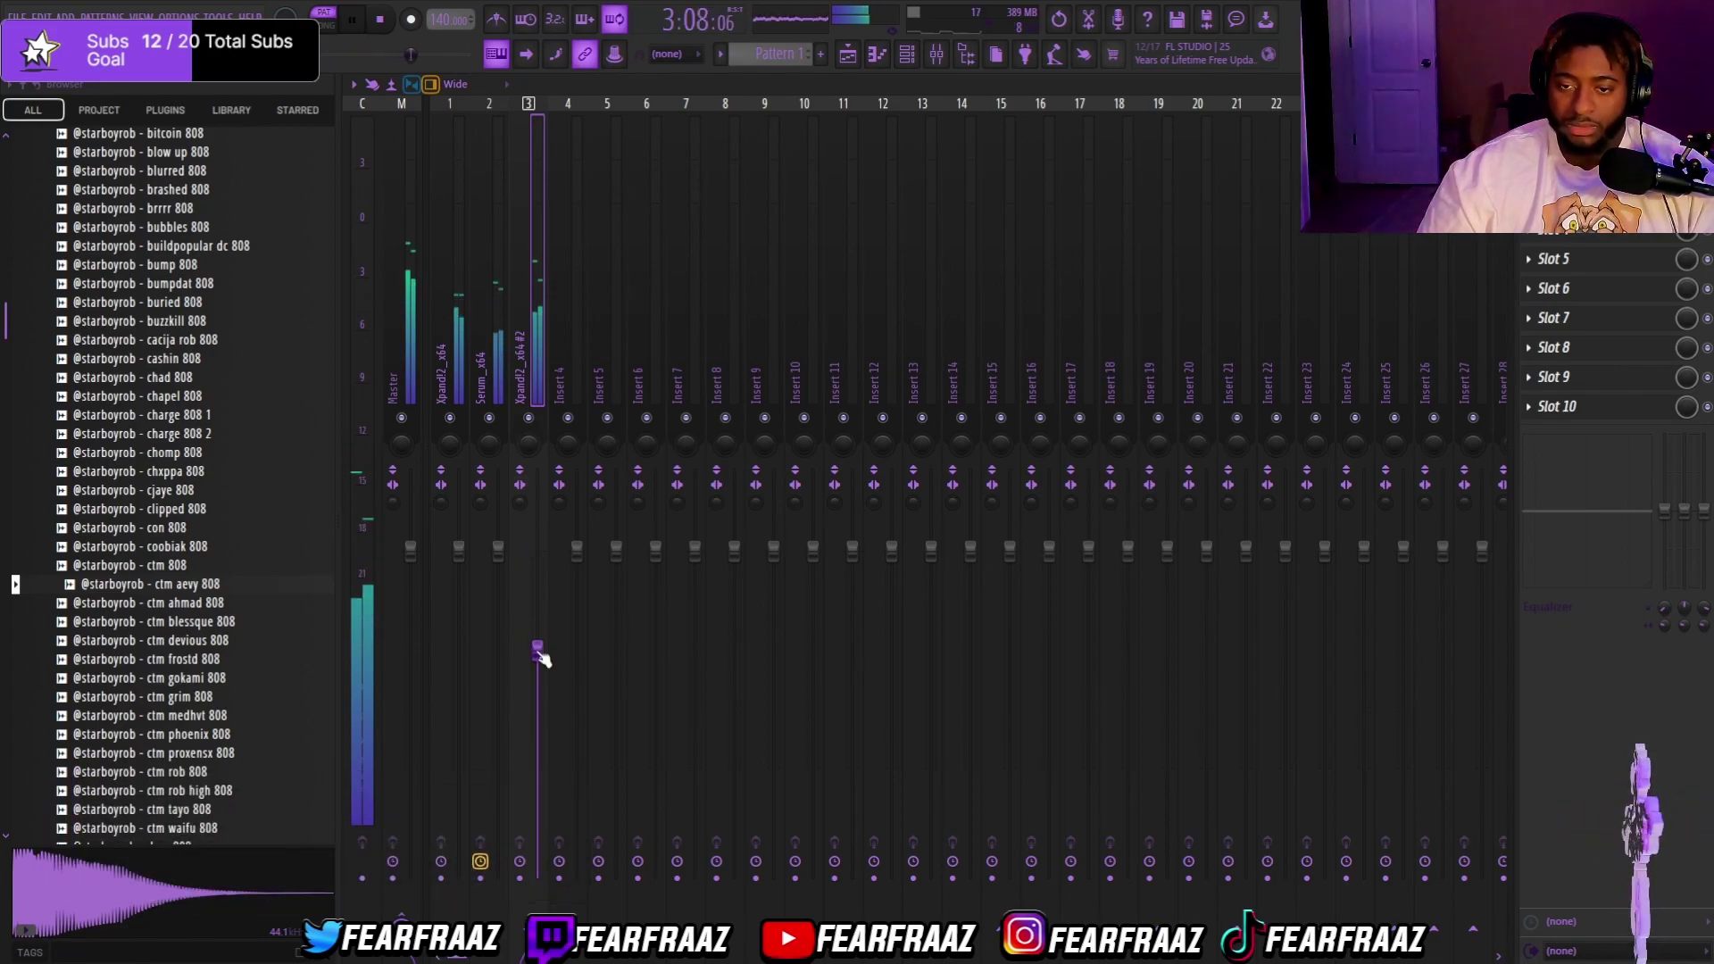
pyautogui.press('space')
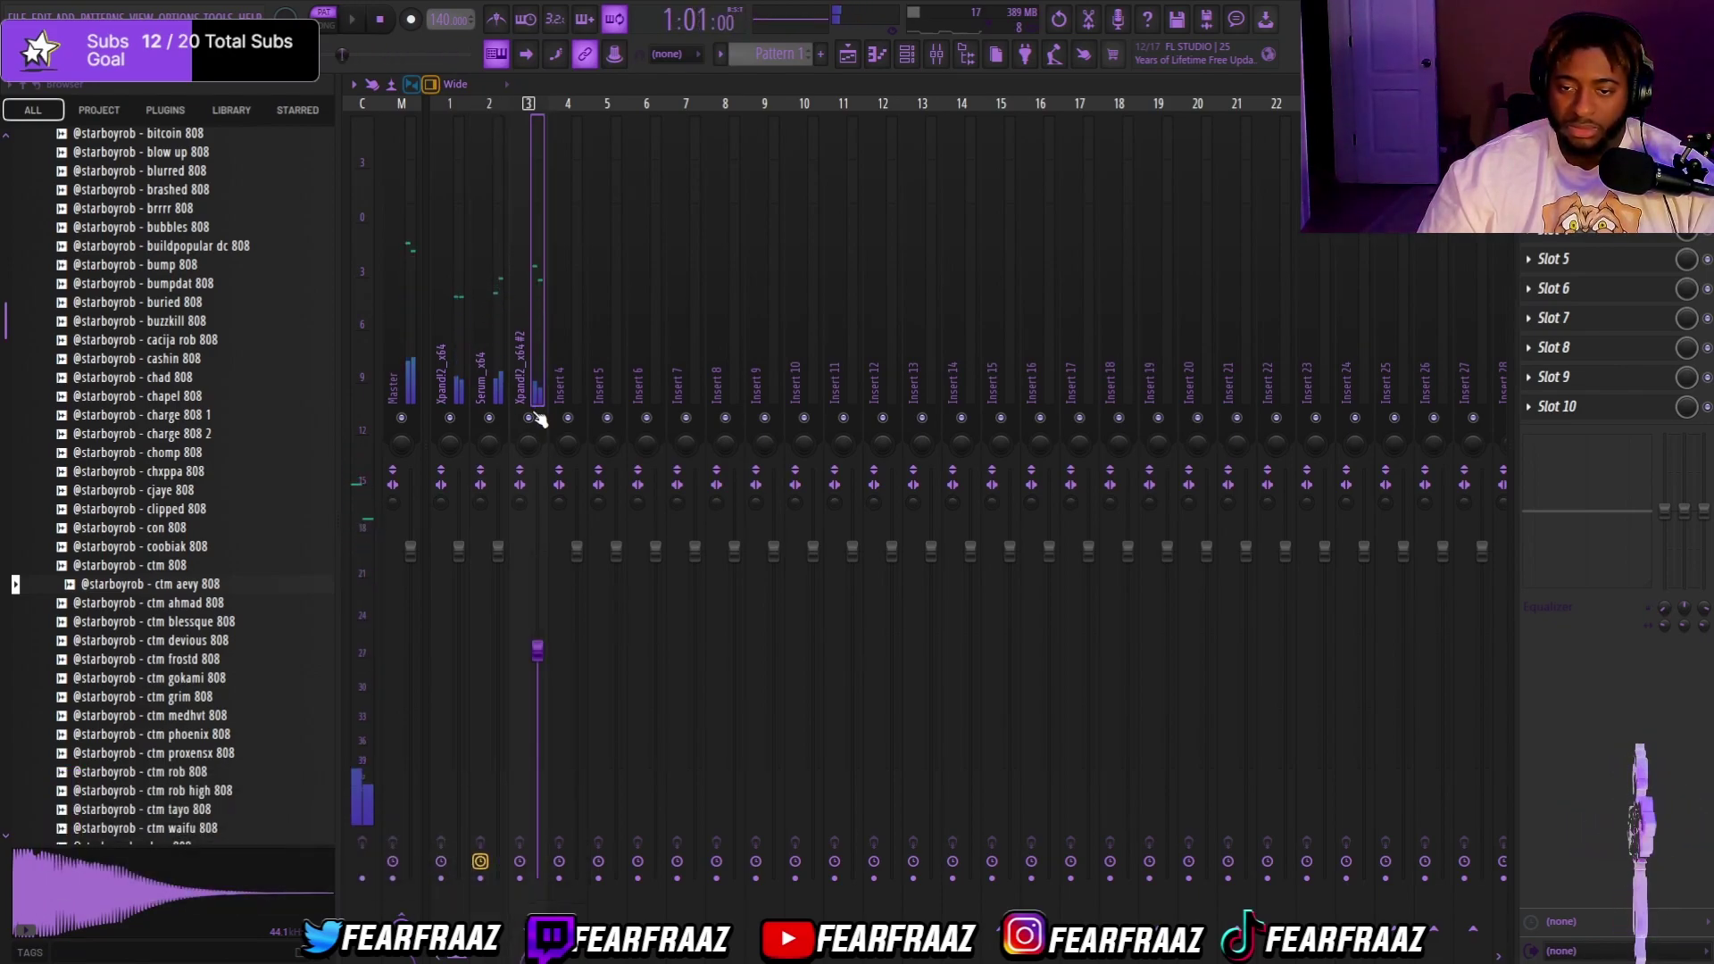
# Step: Solo the Xpand!2_x64 #2 mixer track and reduce its volume a little further during playback
pyautogui.click(500, 354)
pyautogui.click(523, 357)
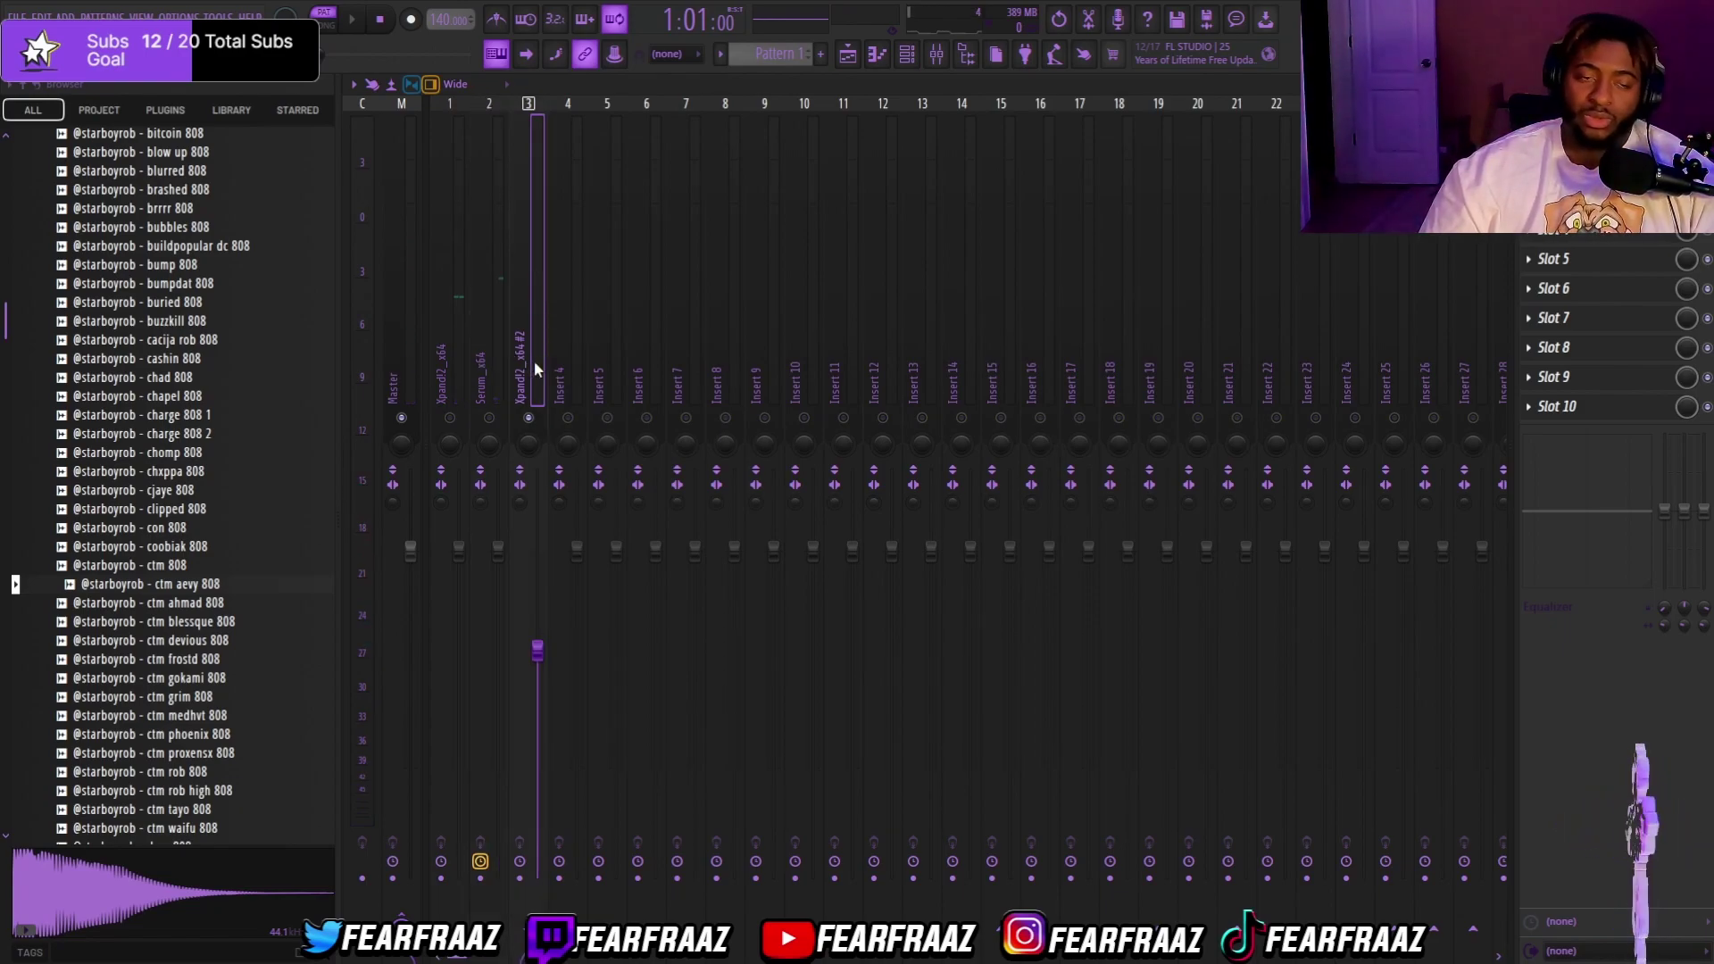
pyautogui.press('space')
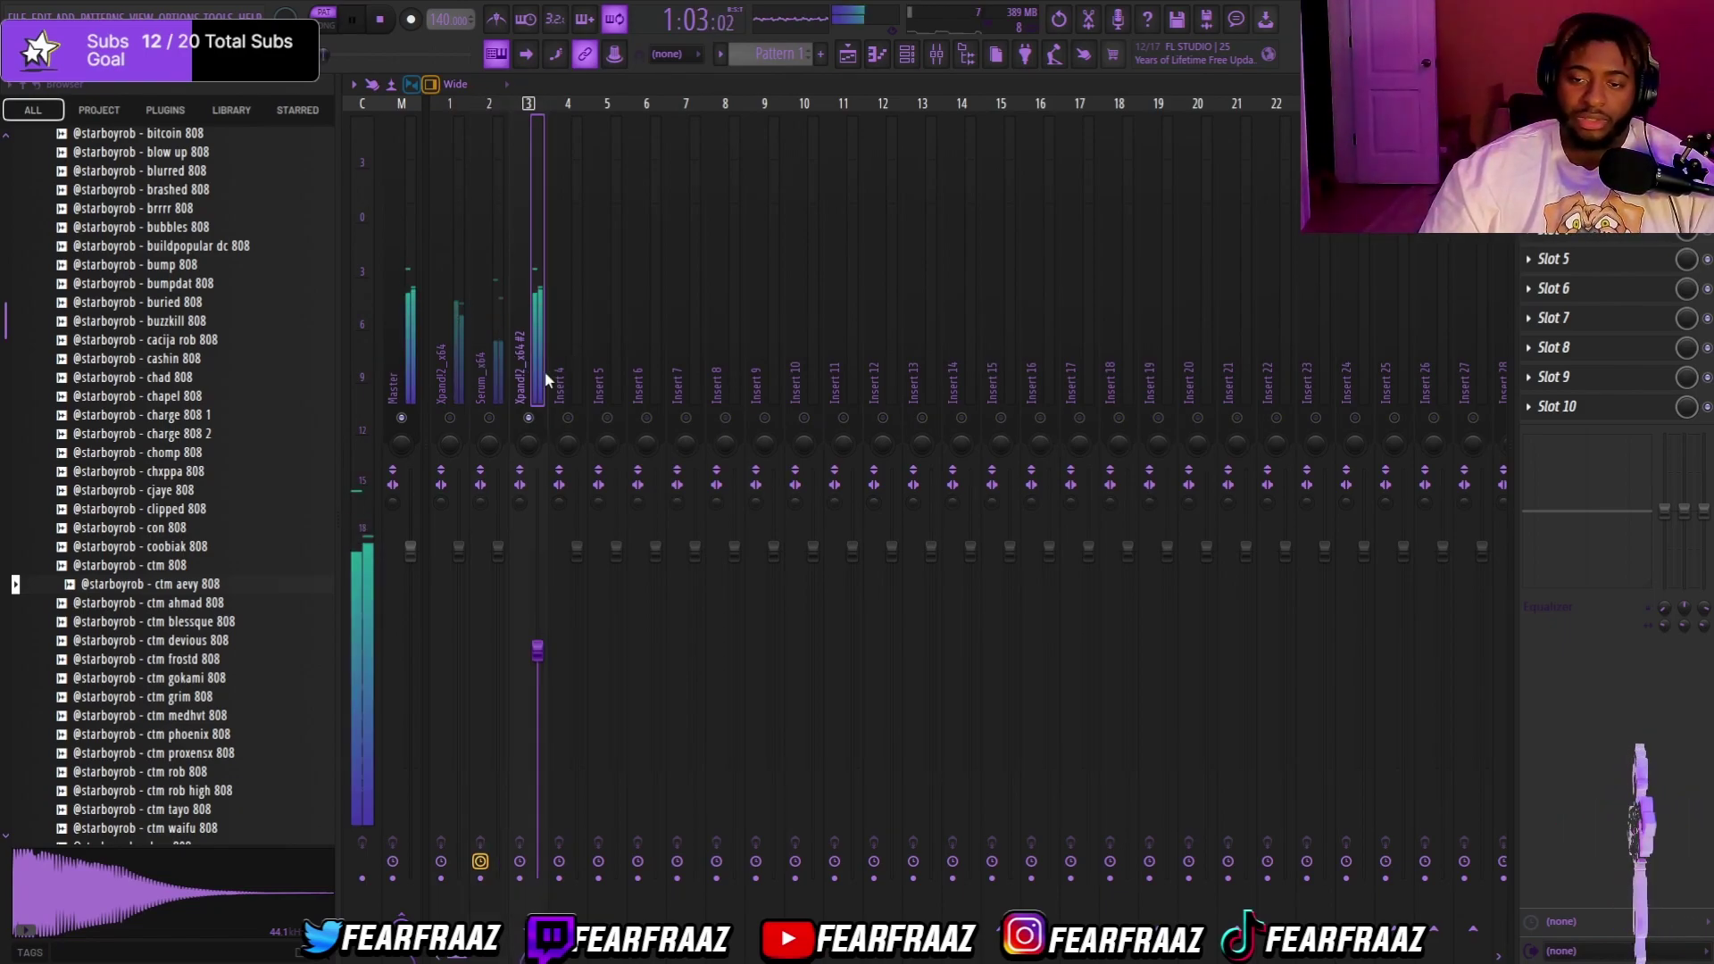
pyautogui.moveTo(536, 651); pyautogui.dragTo(536, 658)
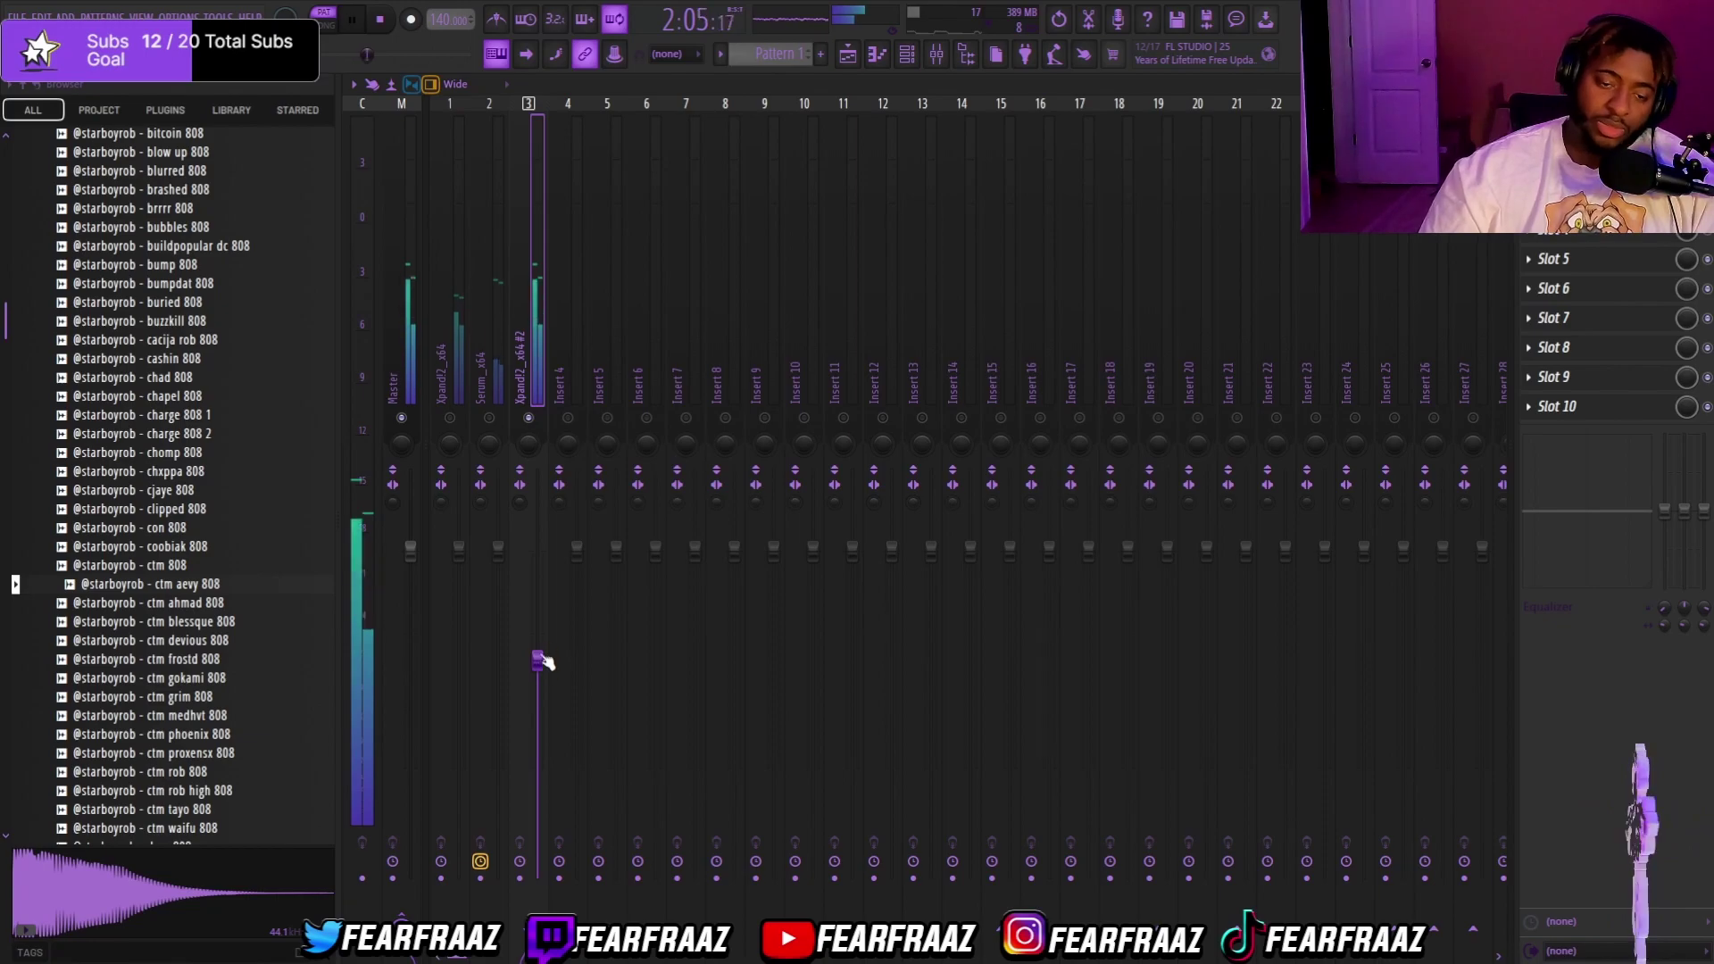
# Step: Add Fruity Parametric EQ 2 to the Xpand!2_x64 #2 track and roll off the low frequencies with bands 1 and 2
pyautogui.click(1598, 305)
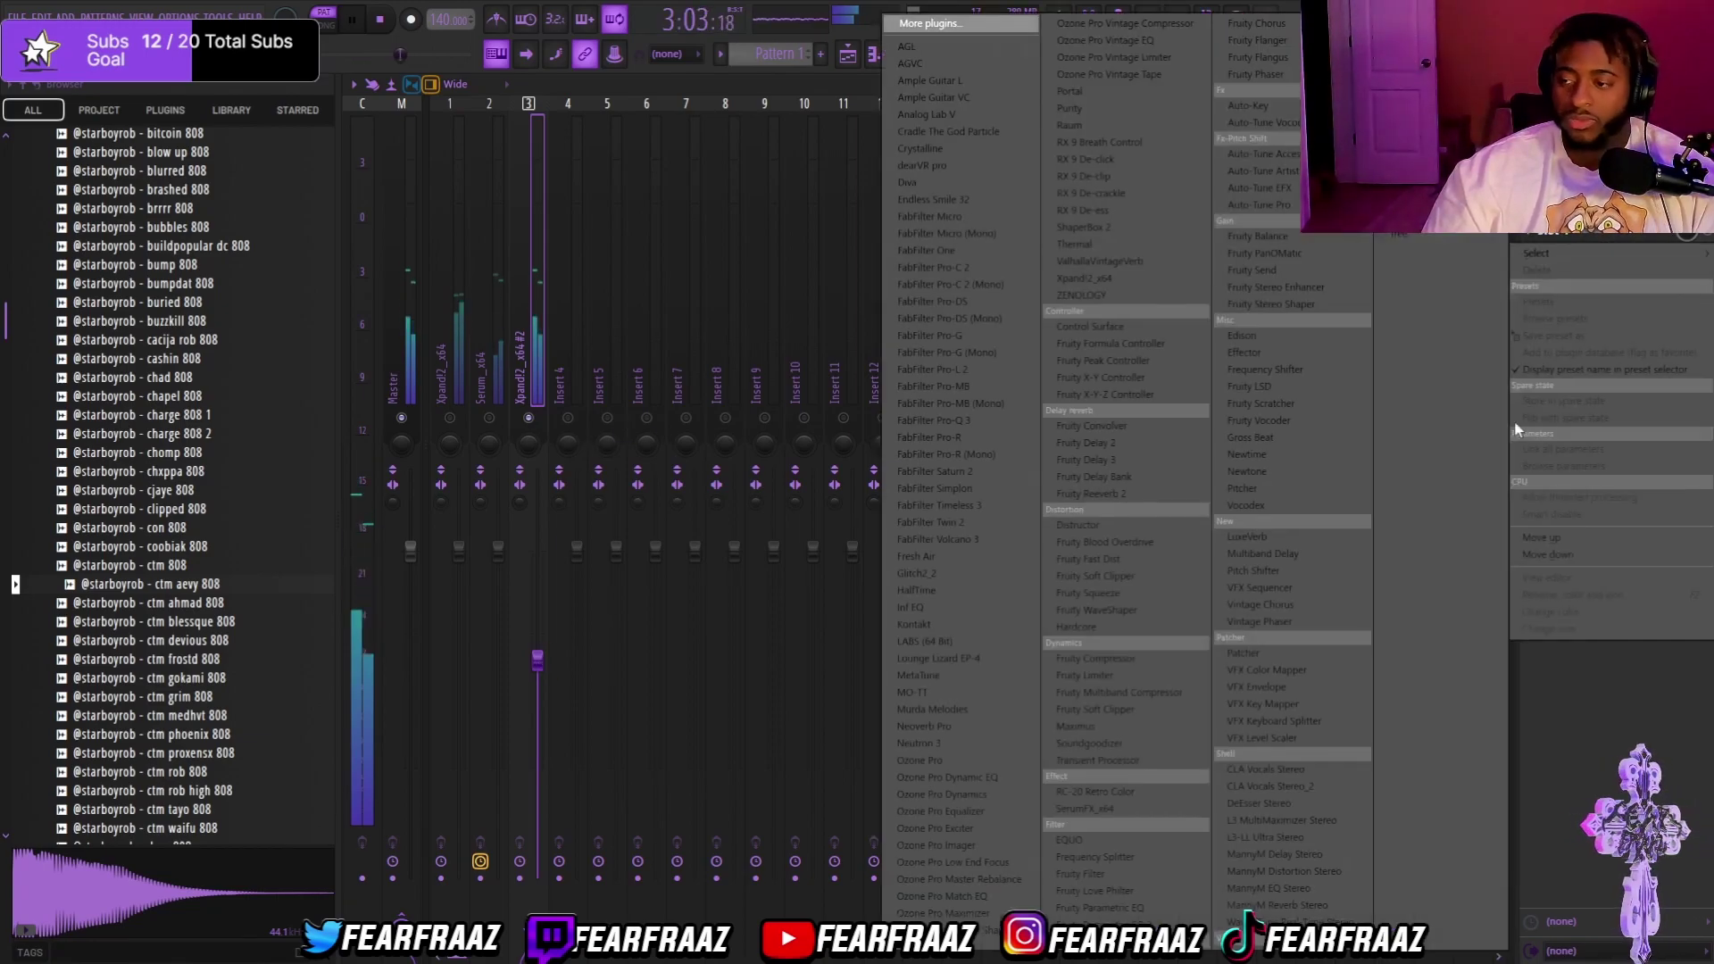
pyautogui.click(1111, 864)
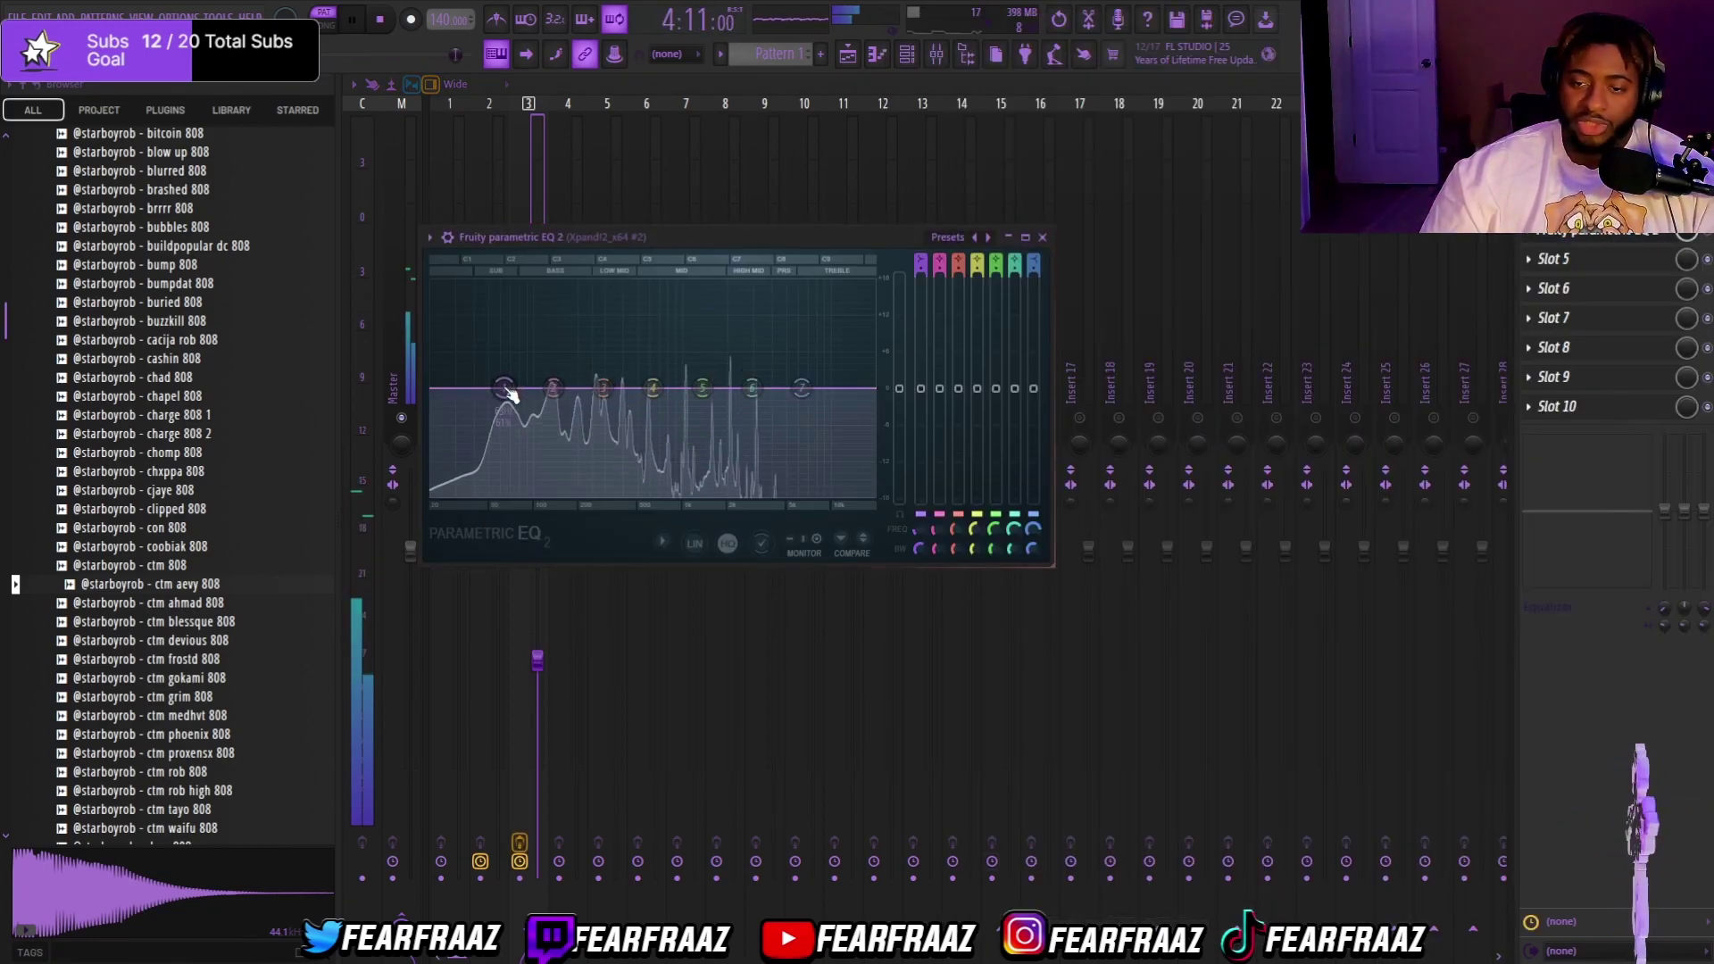
pyautogui.moveTo(509, 393); pyautogui.dragTo(527, 502)
pyautogui.moveTo(554, 386); pyautogui.dragTo(520, 422)
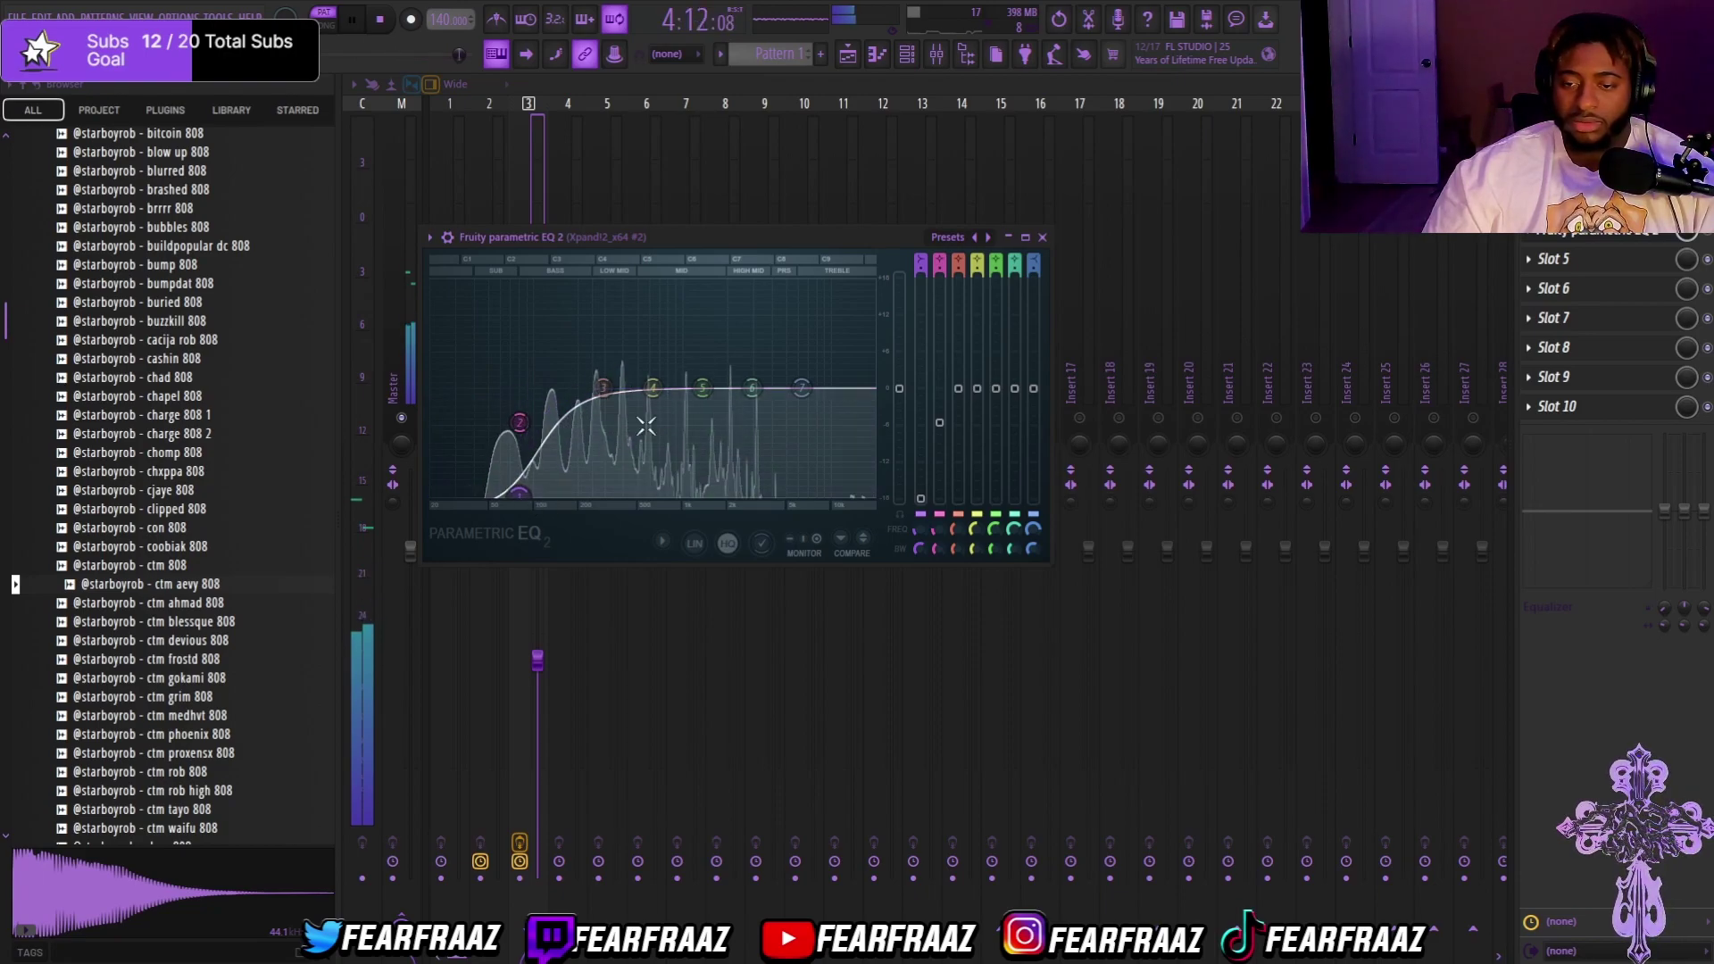
pyautogui.click(1041, 236)
# Step: Unmute the Serum_x64 mixer track alongside Xpand!2_x64 #2 and play both together with Serum_x64 selected
pyautogui.click(507, 336)
pyautogui.press('space')
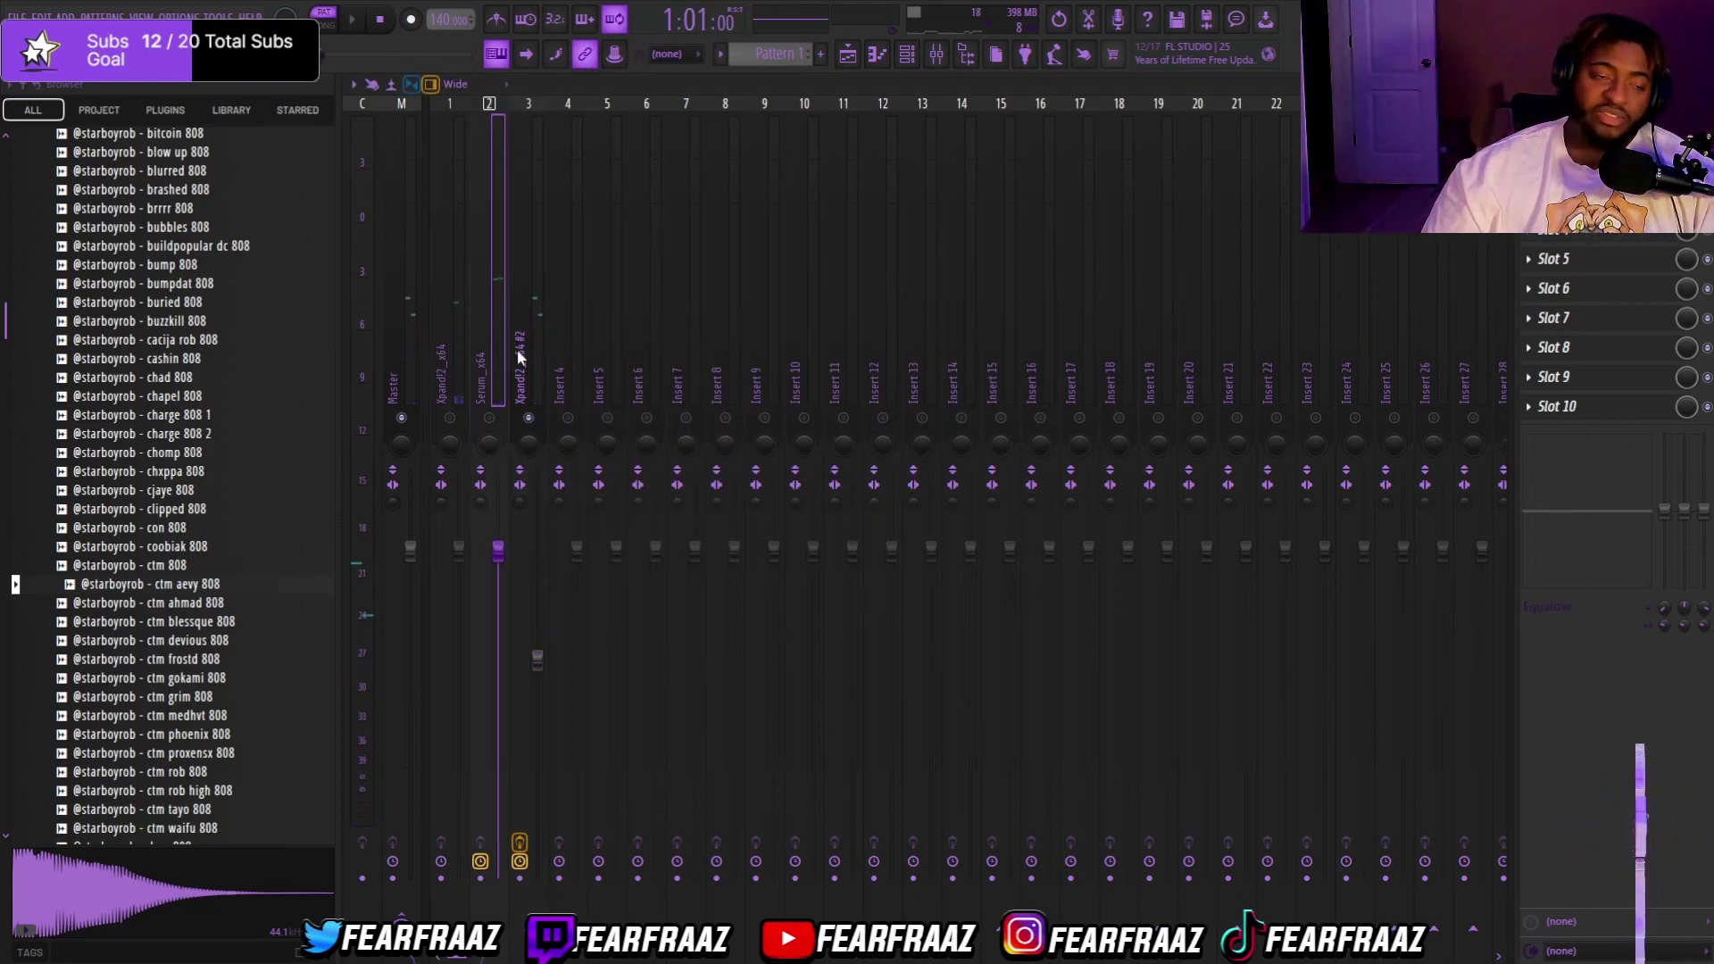
pyautogui.click(518, 362)
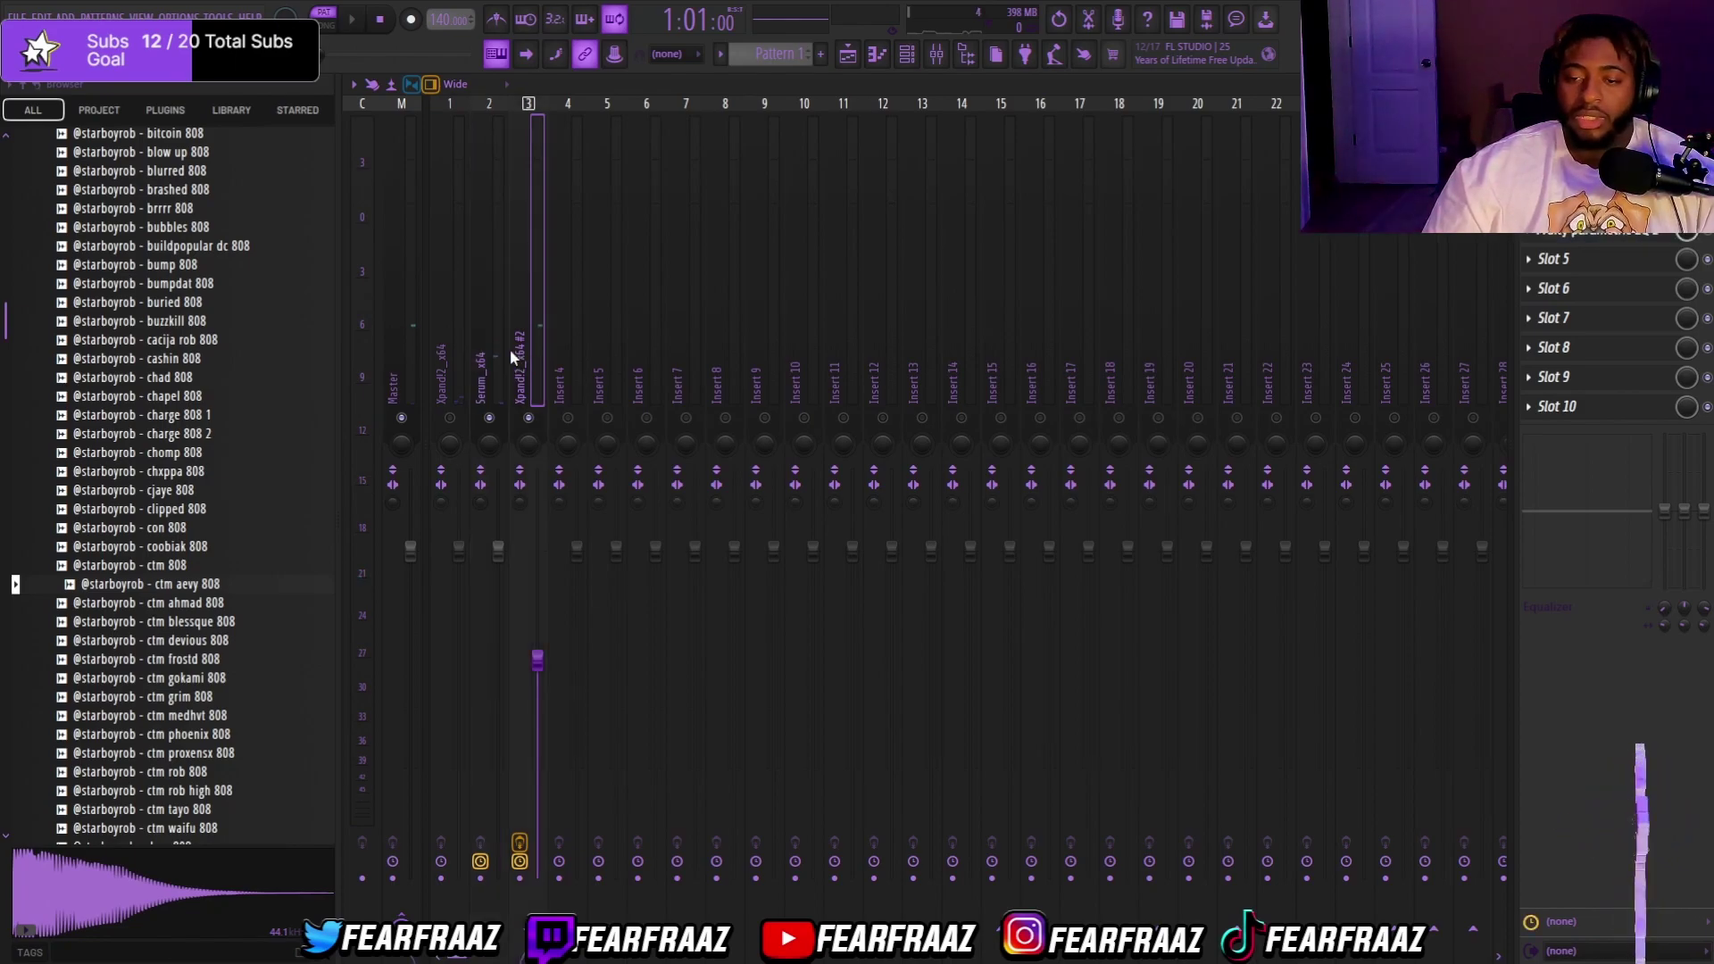
pyautogui.click(497, 347)
pyautogui.press('space')
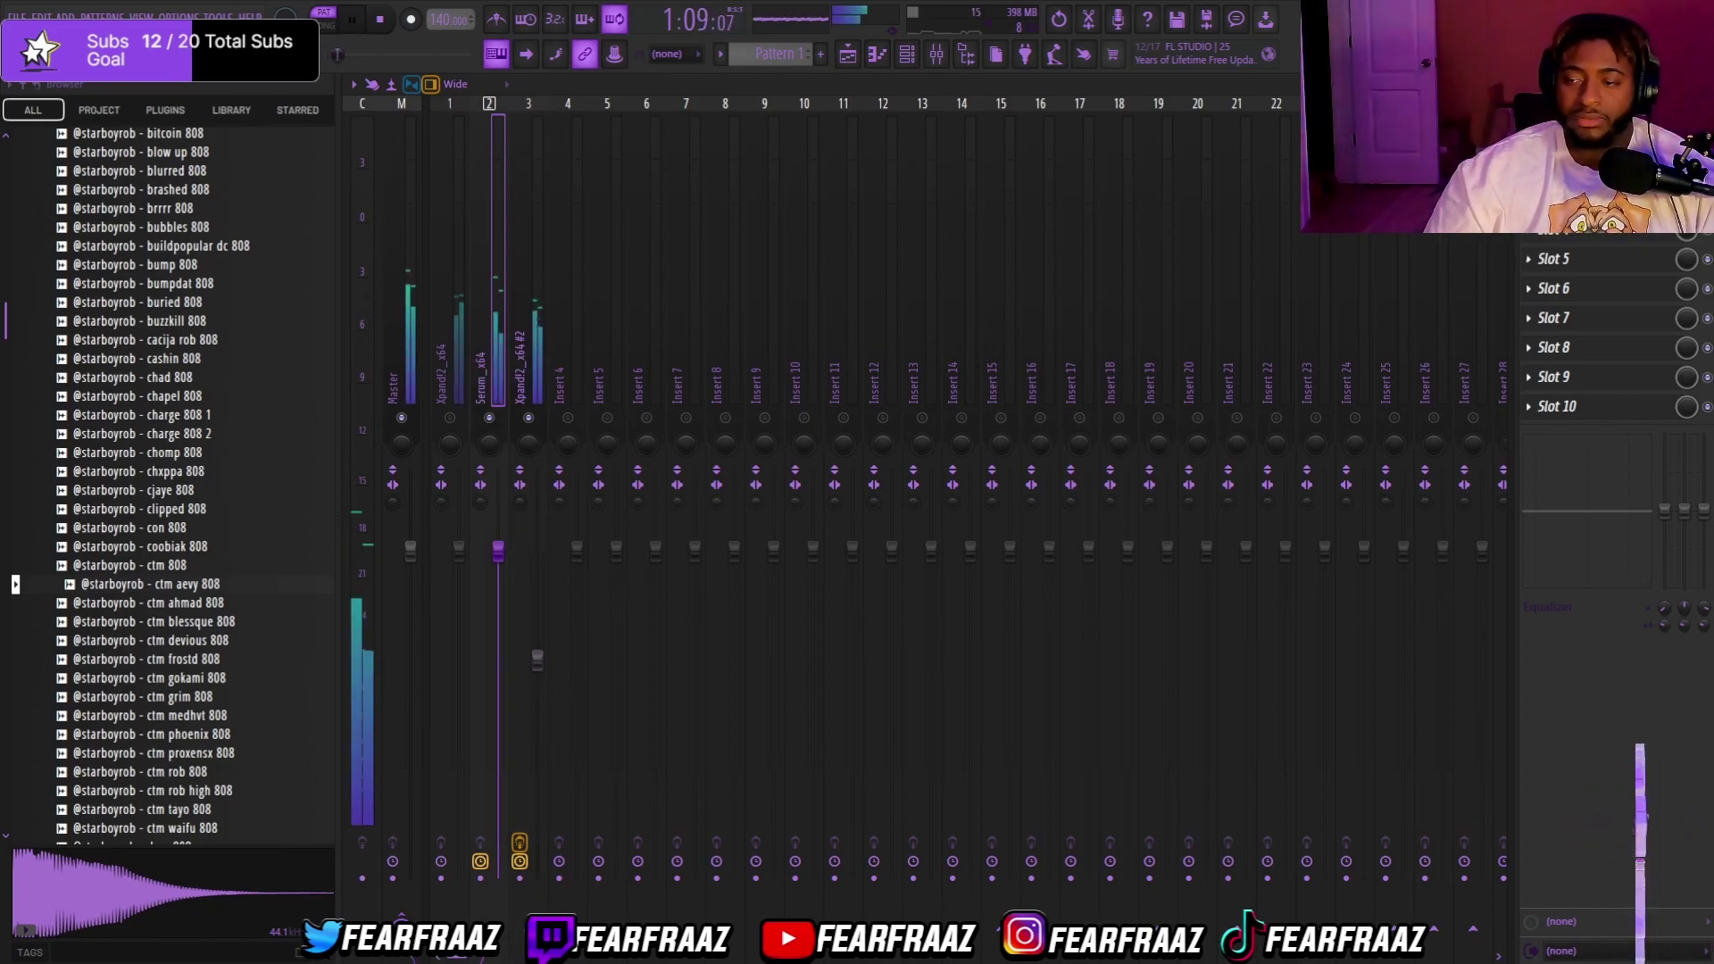
# Step: Add Fruity Parametric EQ 2 in Serum_x64's slot 6, rolling off the lows with bands 1 and 2 and slightly boosting the highs with band 7
pyautogui.click(1598, 303)
pyautogui.click(1146, 678)
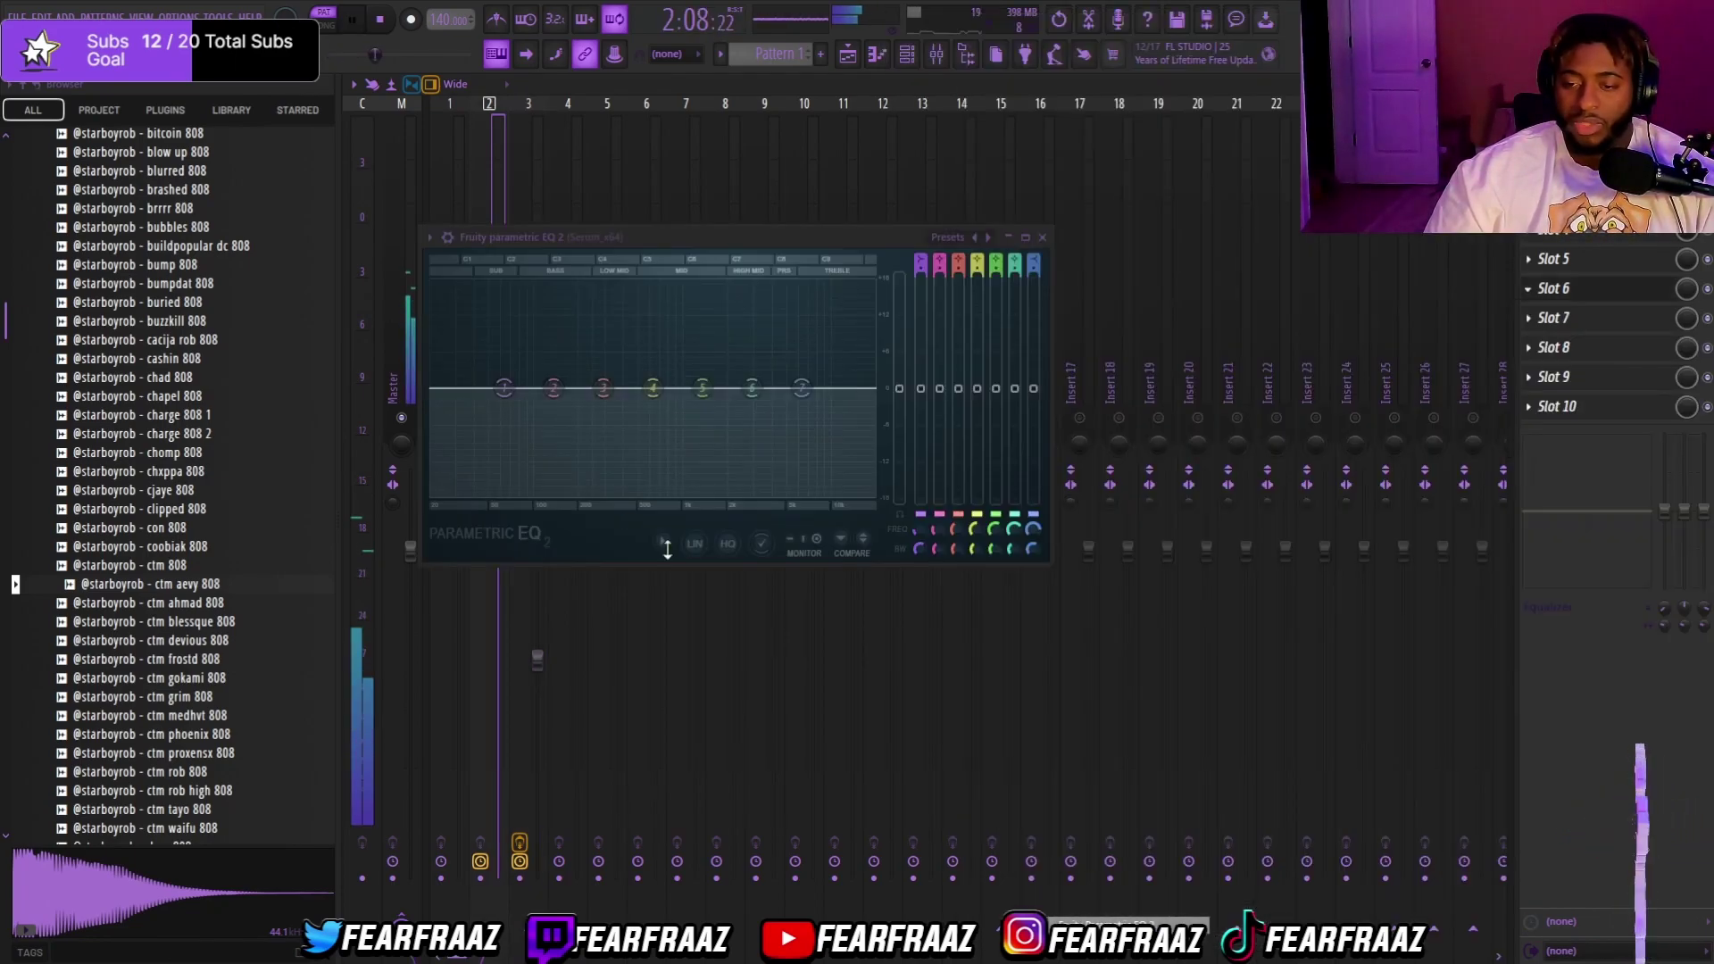
pyautogui.moveTo(509, 400); pyautogui.dragTo(554, 426)
pyautogui.moveTo(801, 388); pyautogui.dragTo(824, 360)
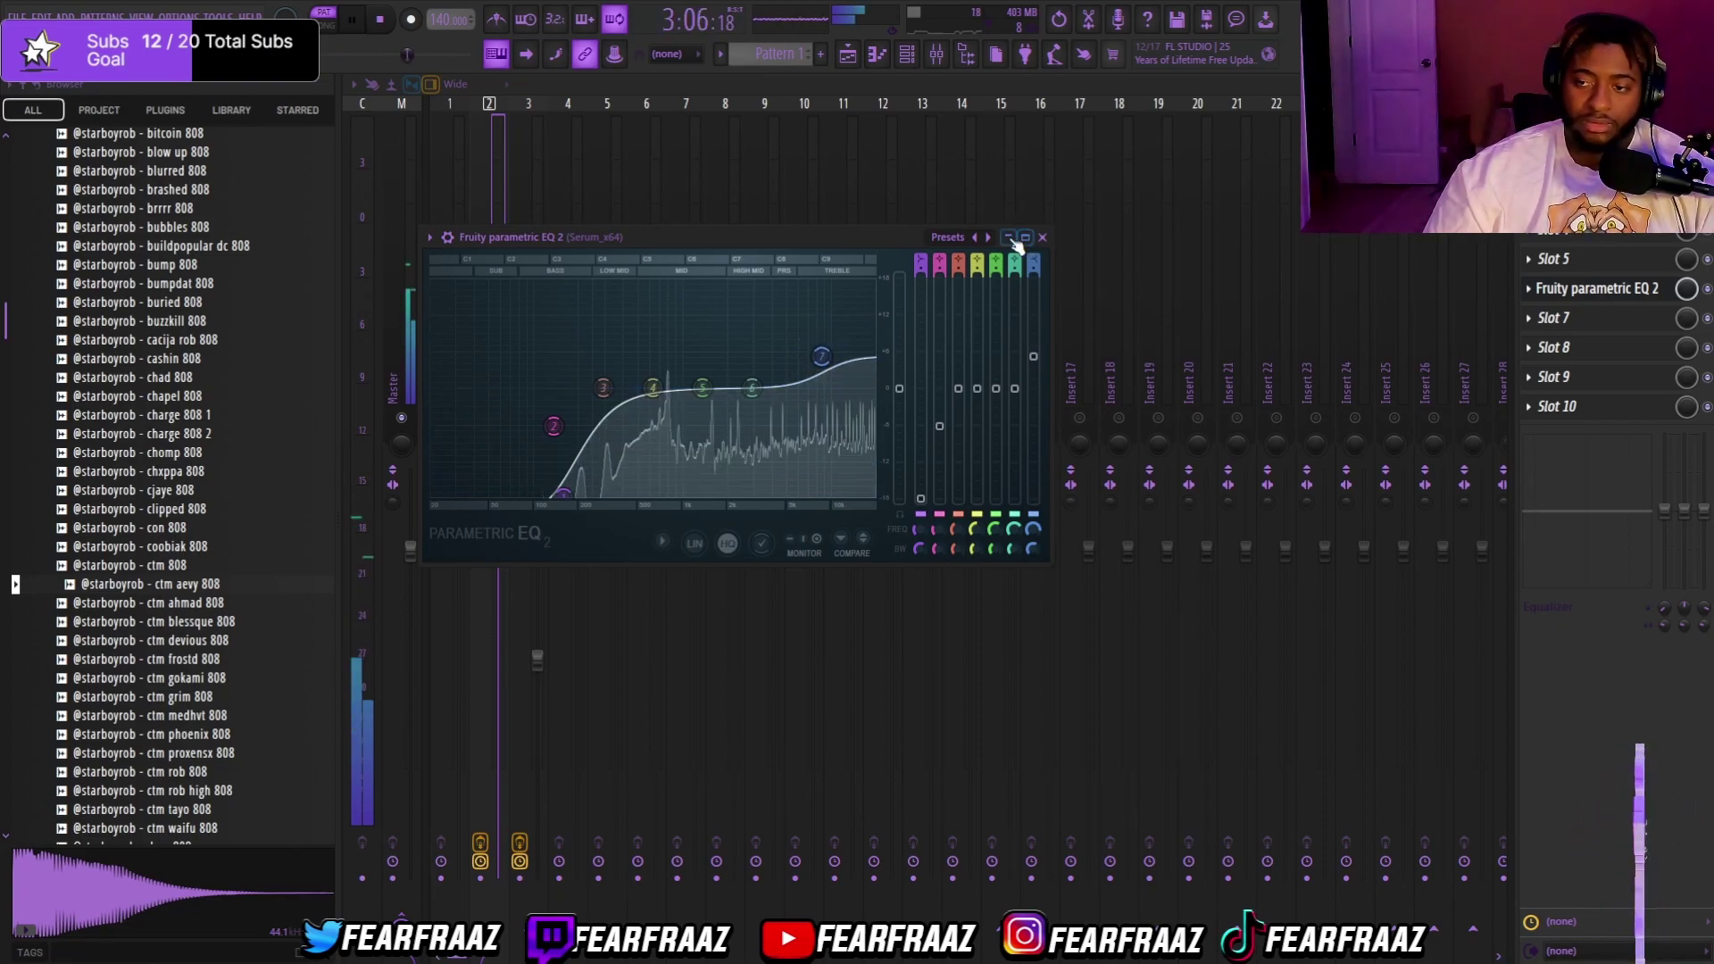
pyautogui.moveTo(820, 357); pyautogui.dragTo(821, 366)
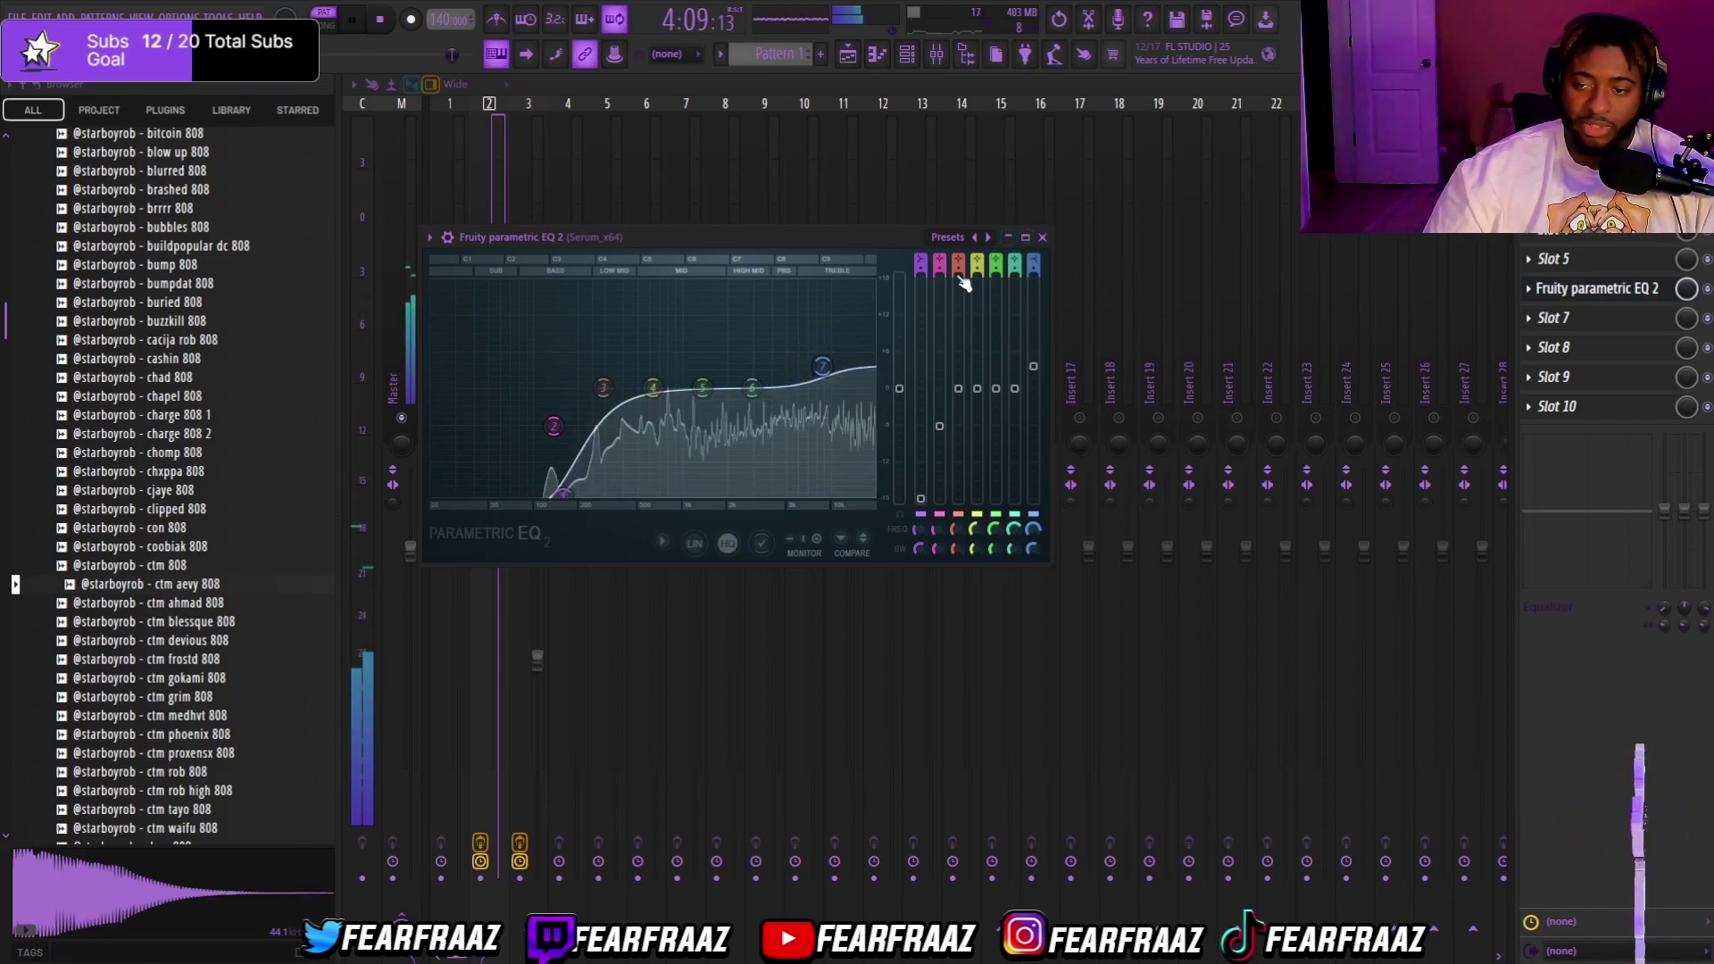
pyautogui.click(1011, 237)
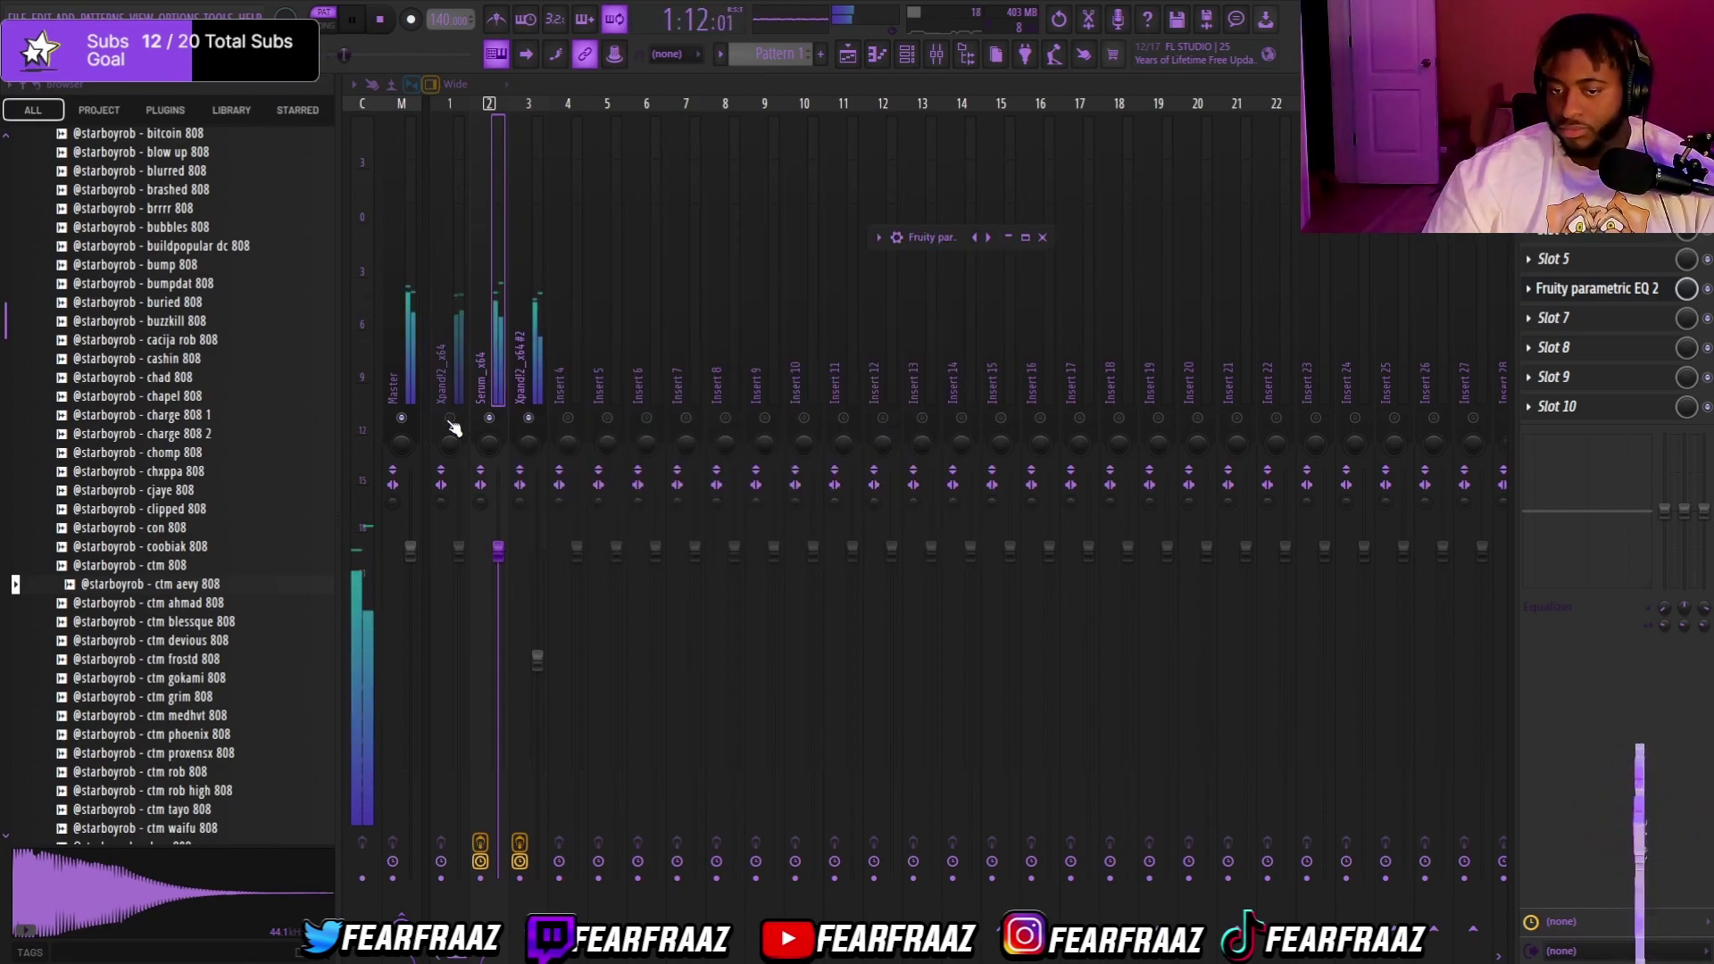
# Step: Unmute the Xpand!2_x64 mixer track, lower its volume, and replay the three melody tracks together
pyautogui.click(464, 373)
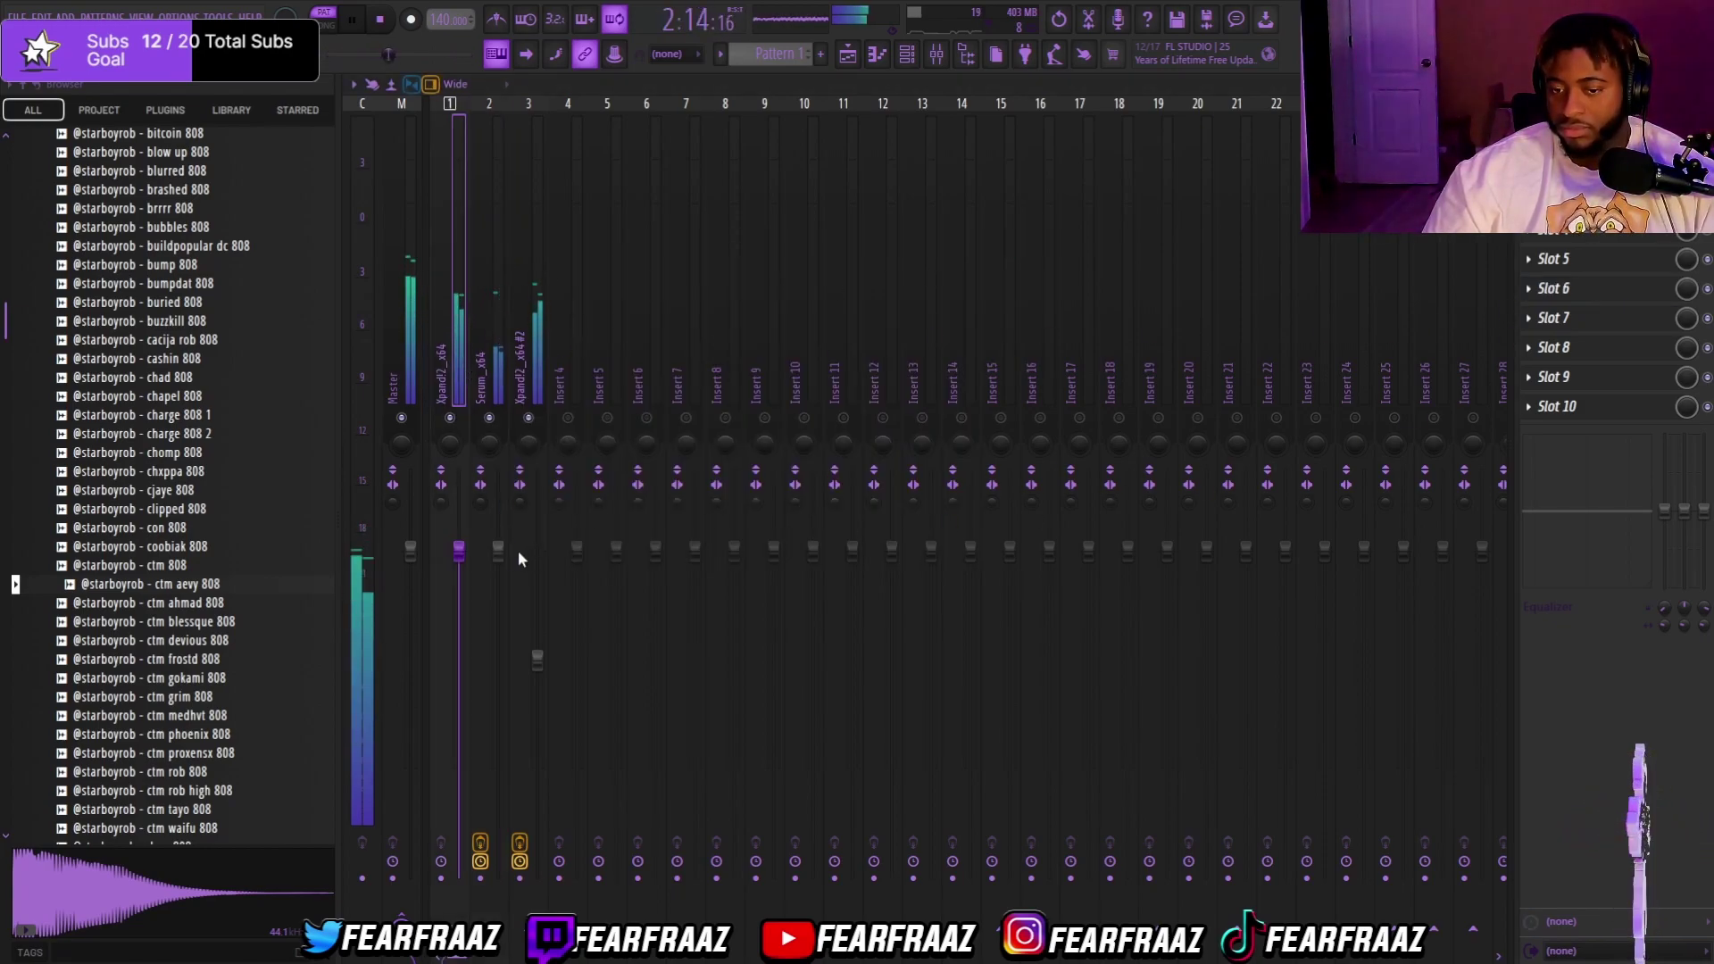
pyautogui.moveTo(459, 549); pyautogui.dragTo(459, 597)
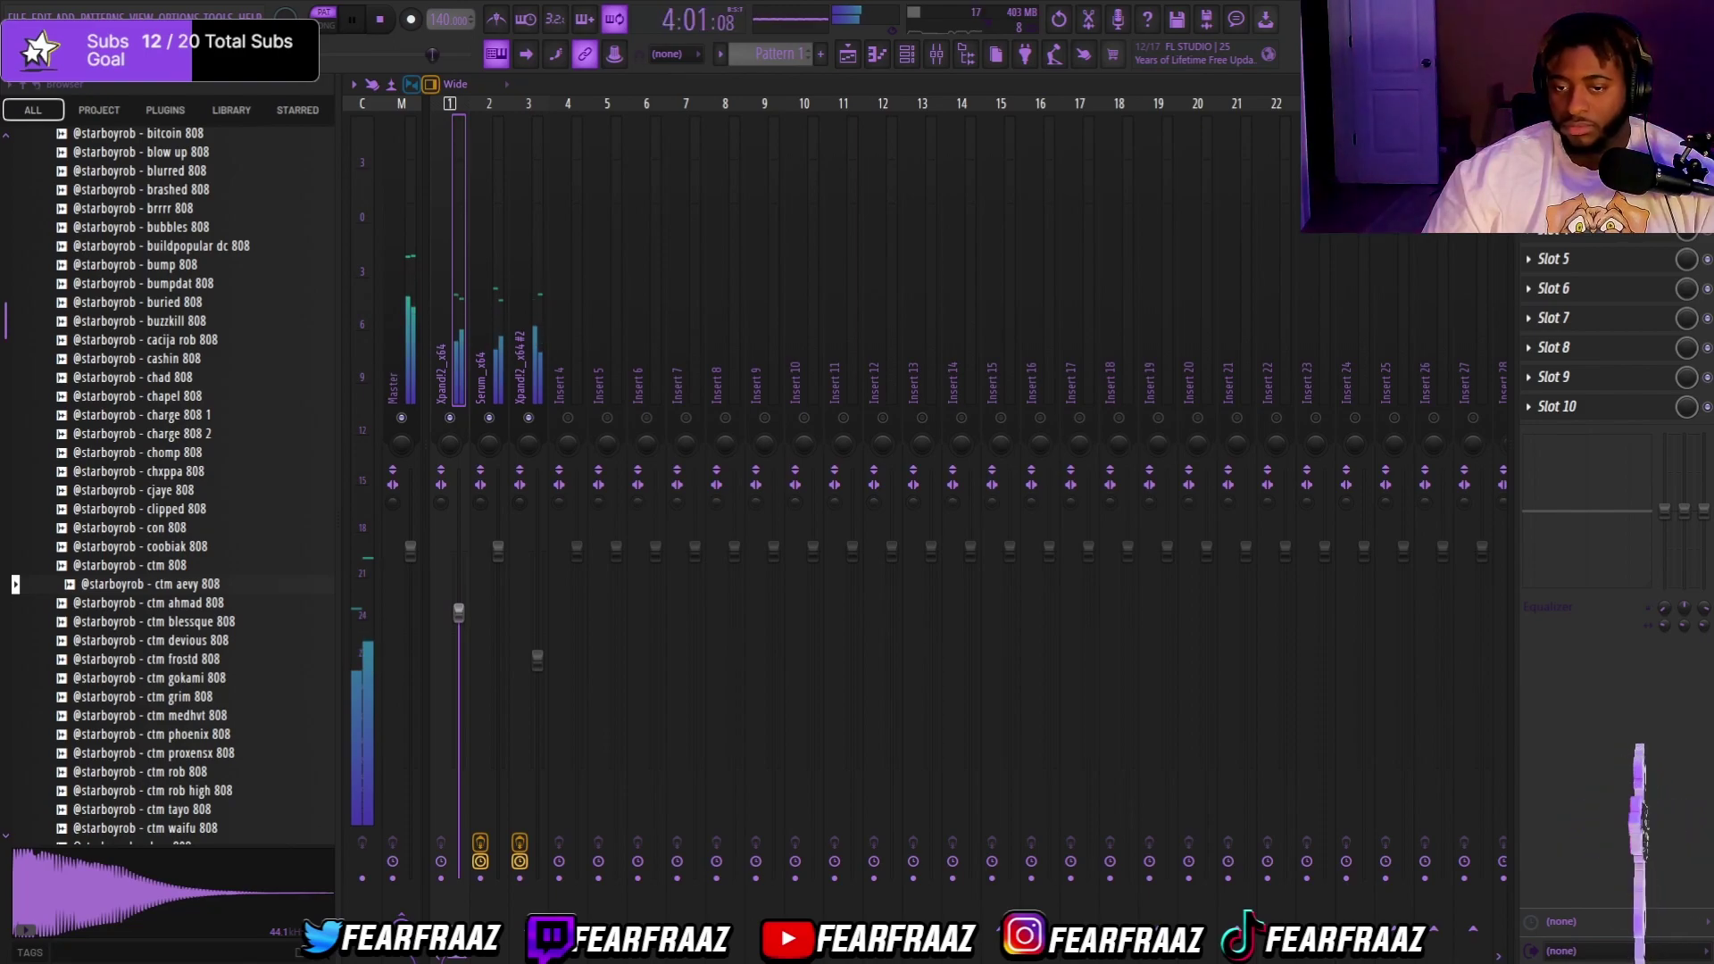
pyautogui.click(479, 343)
pyautogui.press('space')
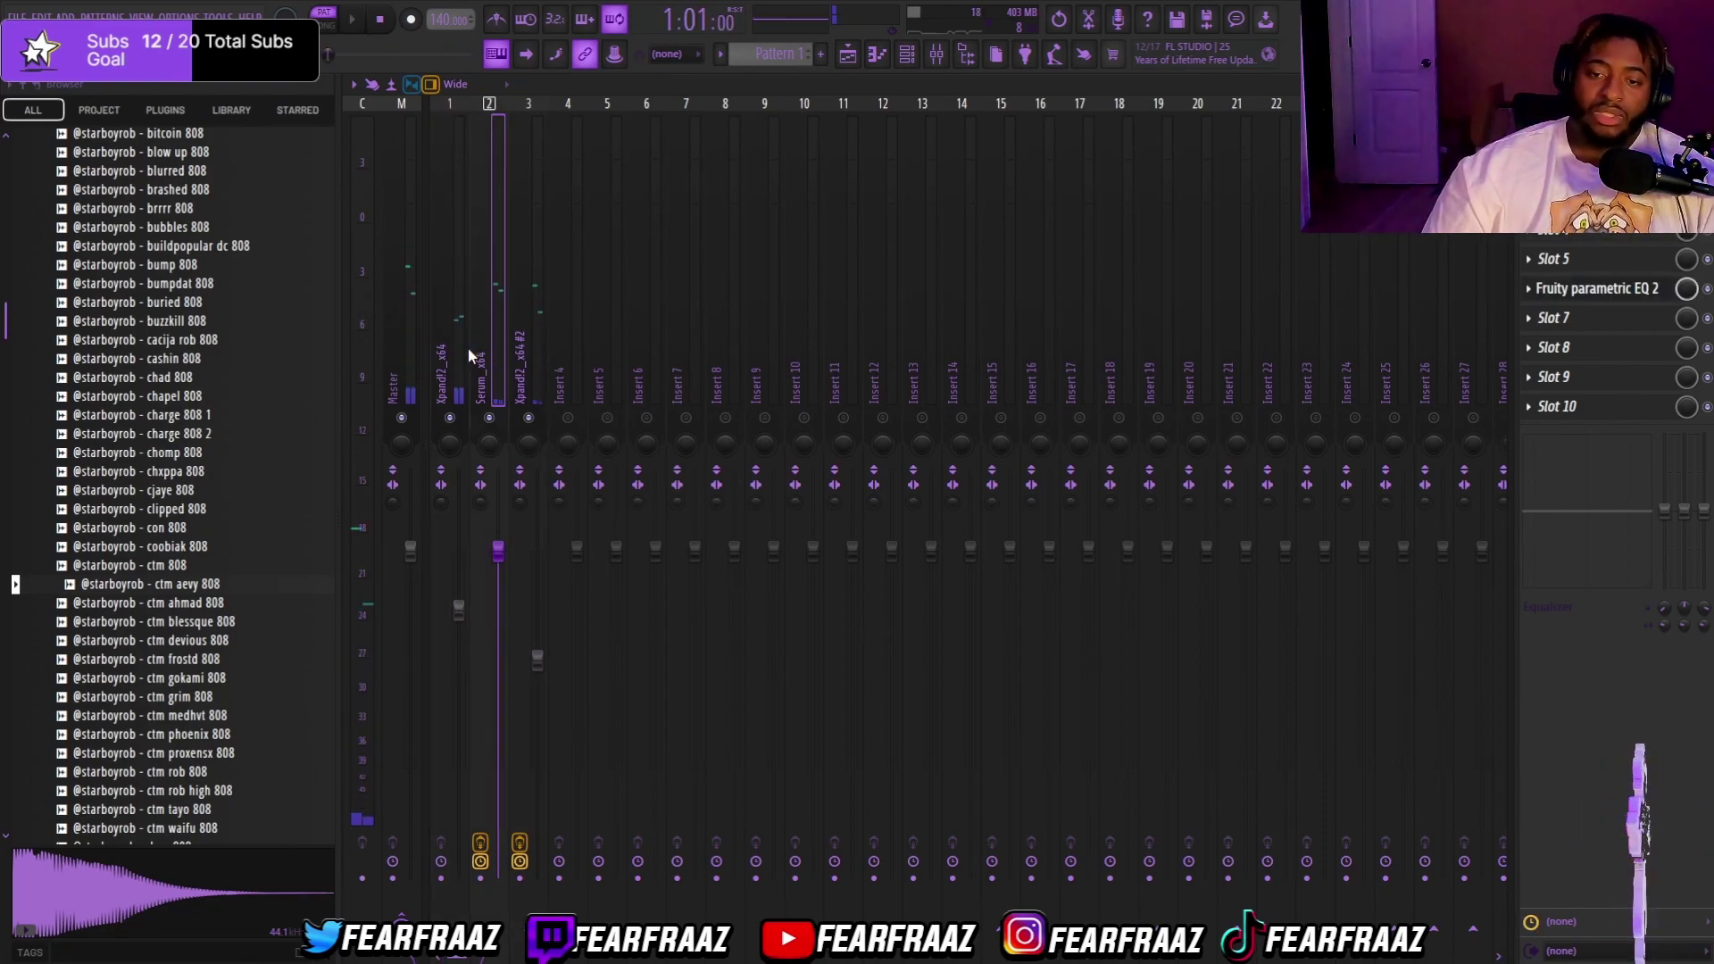
pyautogui.click(461, 348)
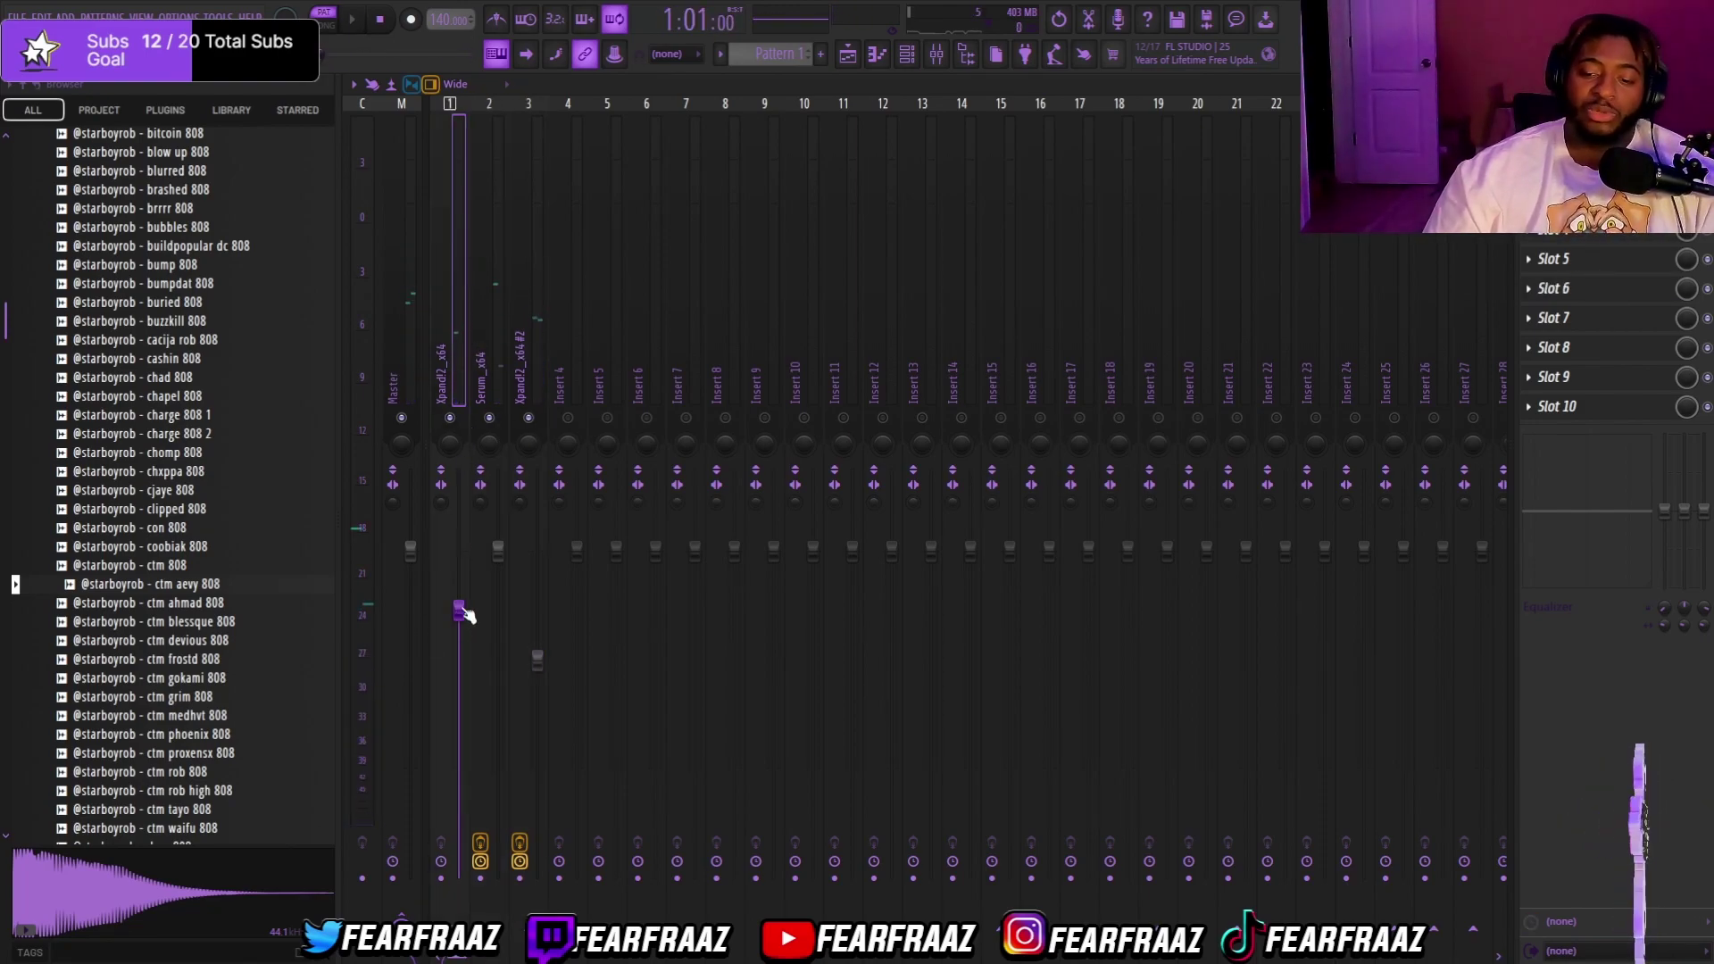
pyautogui.press('space')
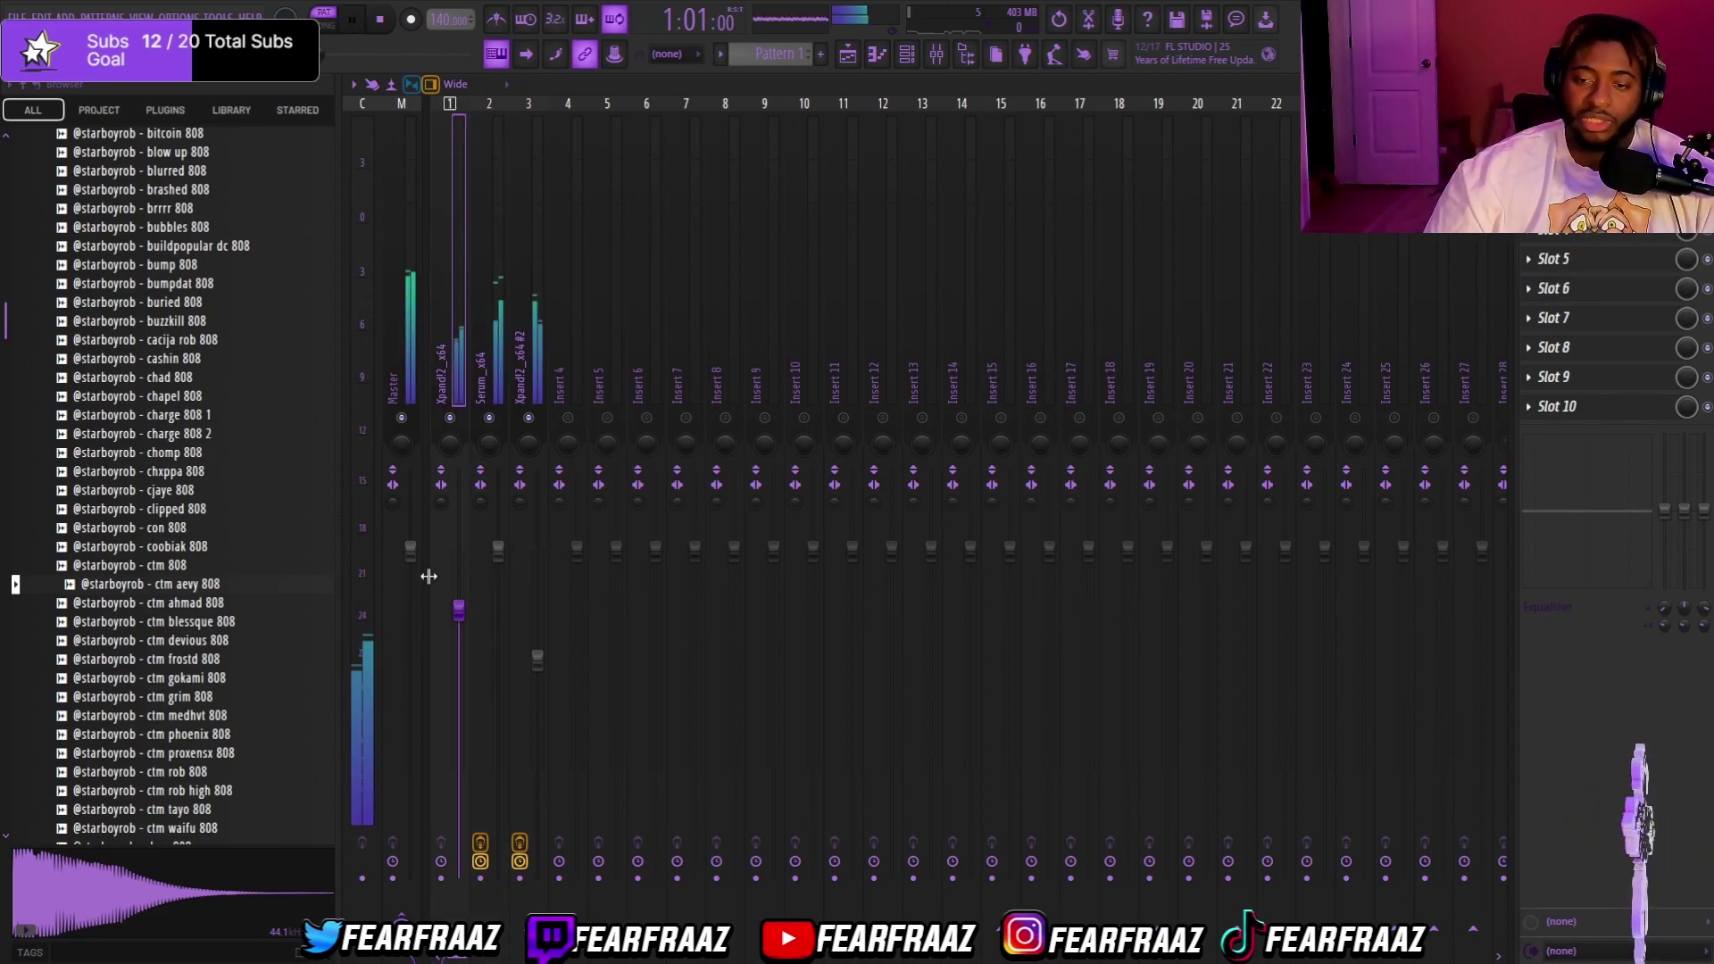
# Step: Lower the Xpand!2_x64 track's volume further and replay the melody while comparing it with Serum_x64
pyautogui.moveTo(459, 610); pyautogui.dragTo(459, 646)
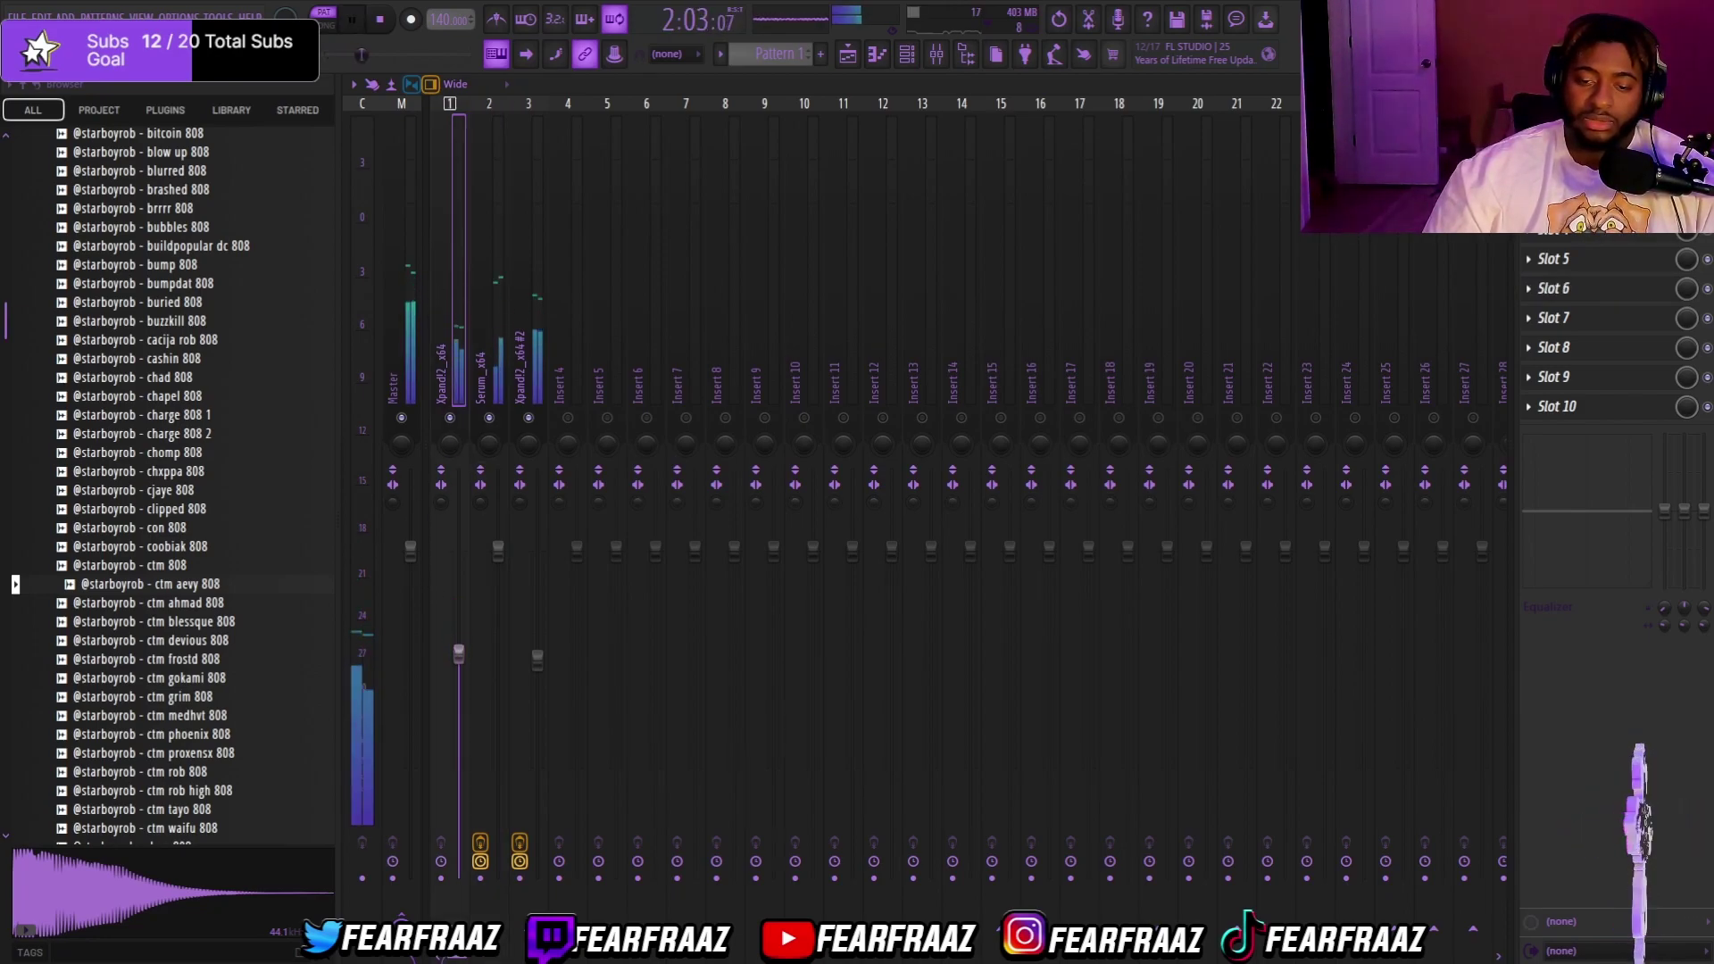
pyautogui.press('space')
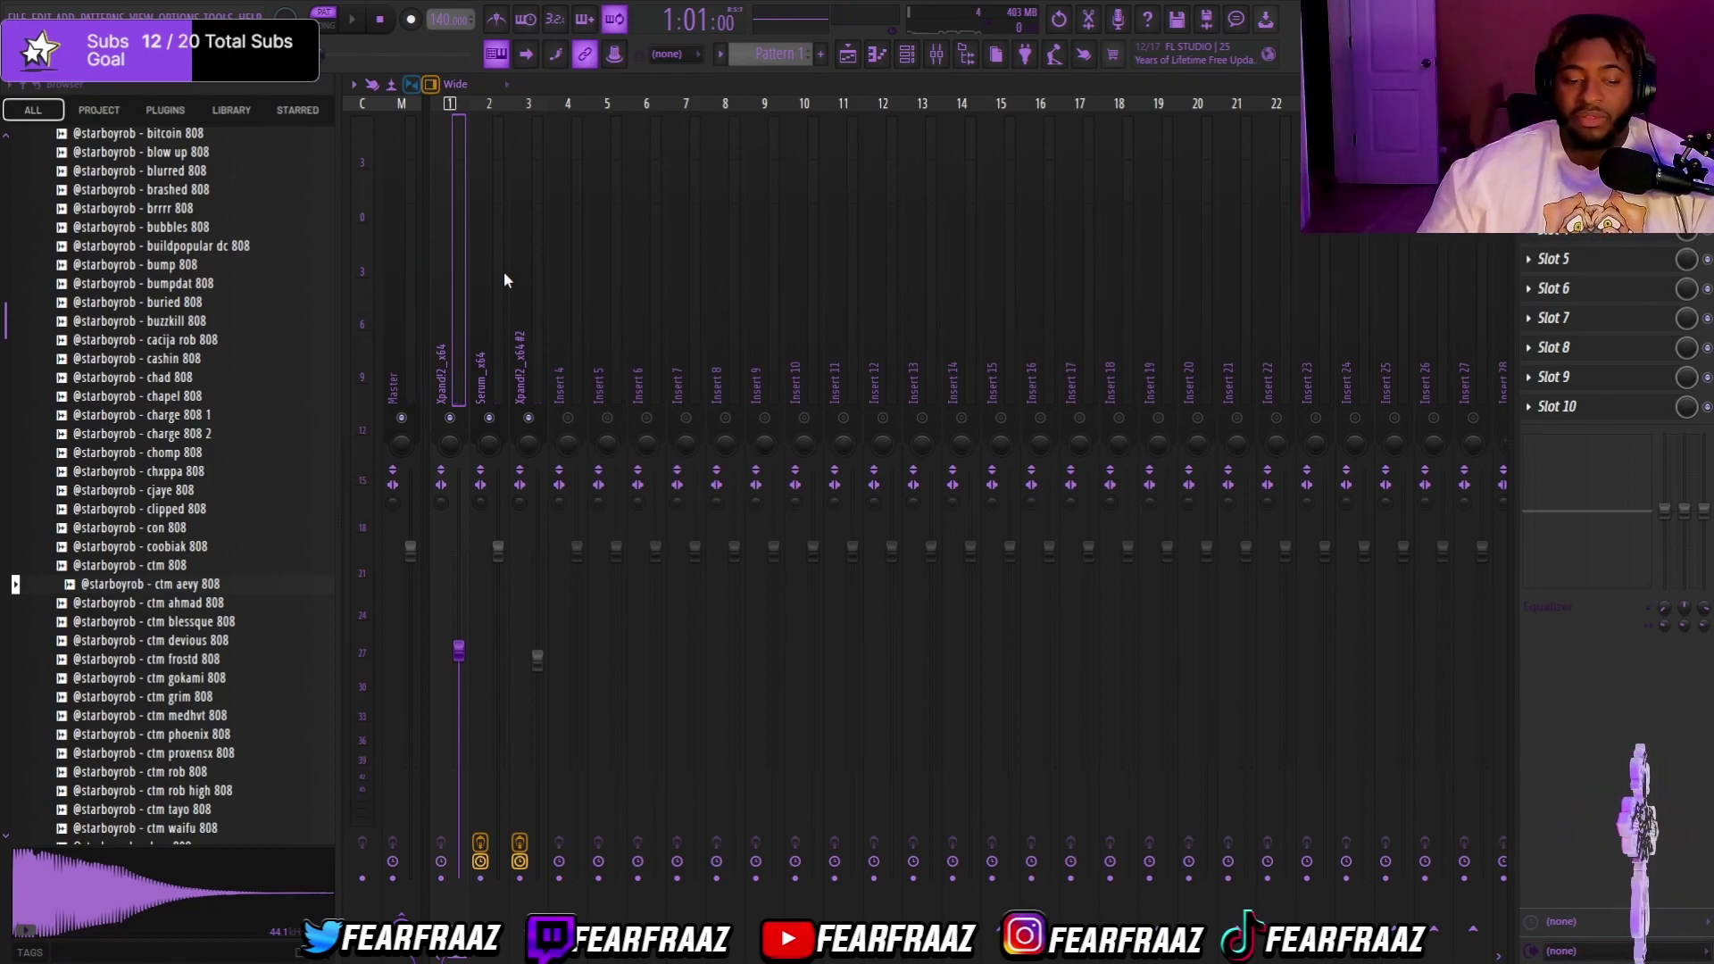
pyautogui.press('space')
pyautogui.click(486, 301)
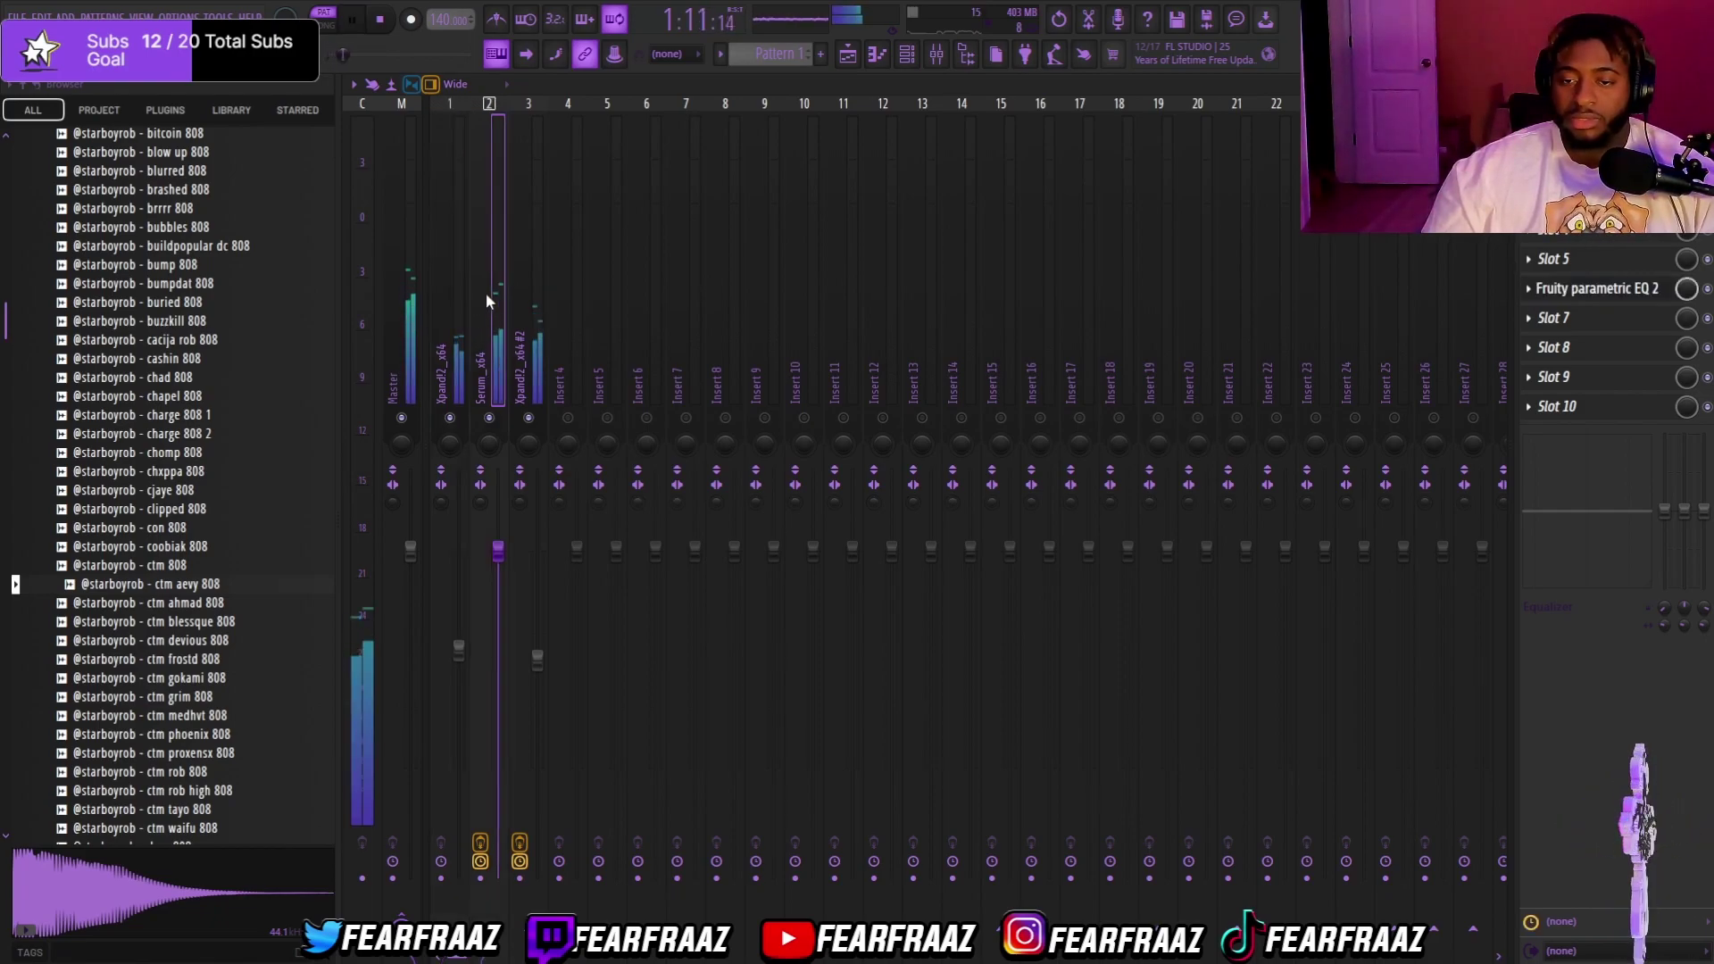
pyautogui.click(462, 294)
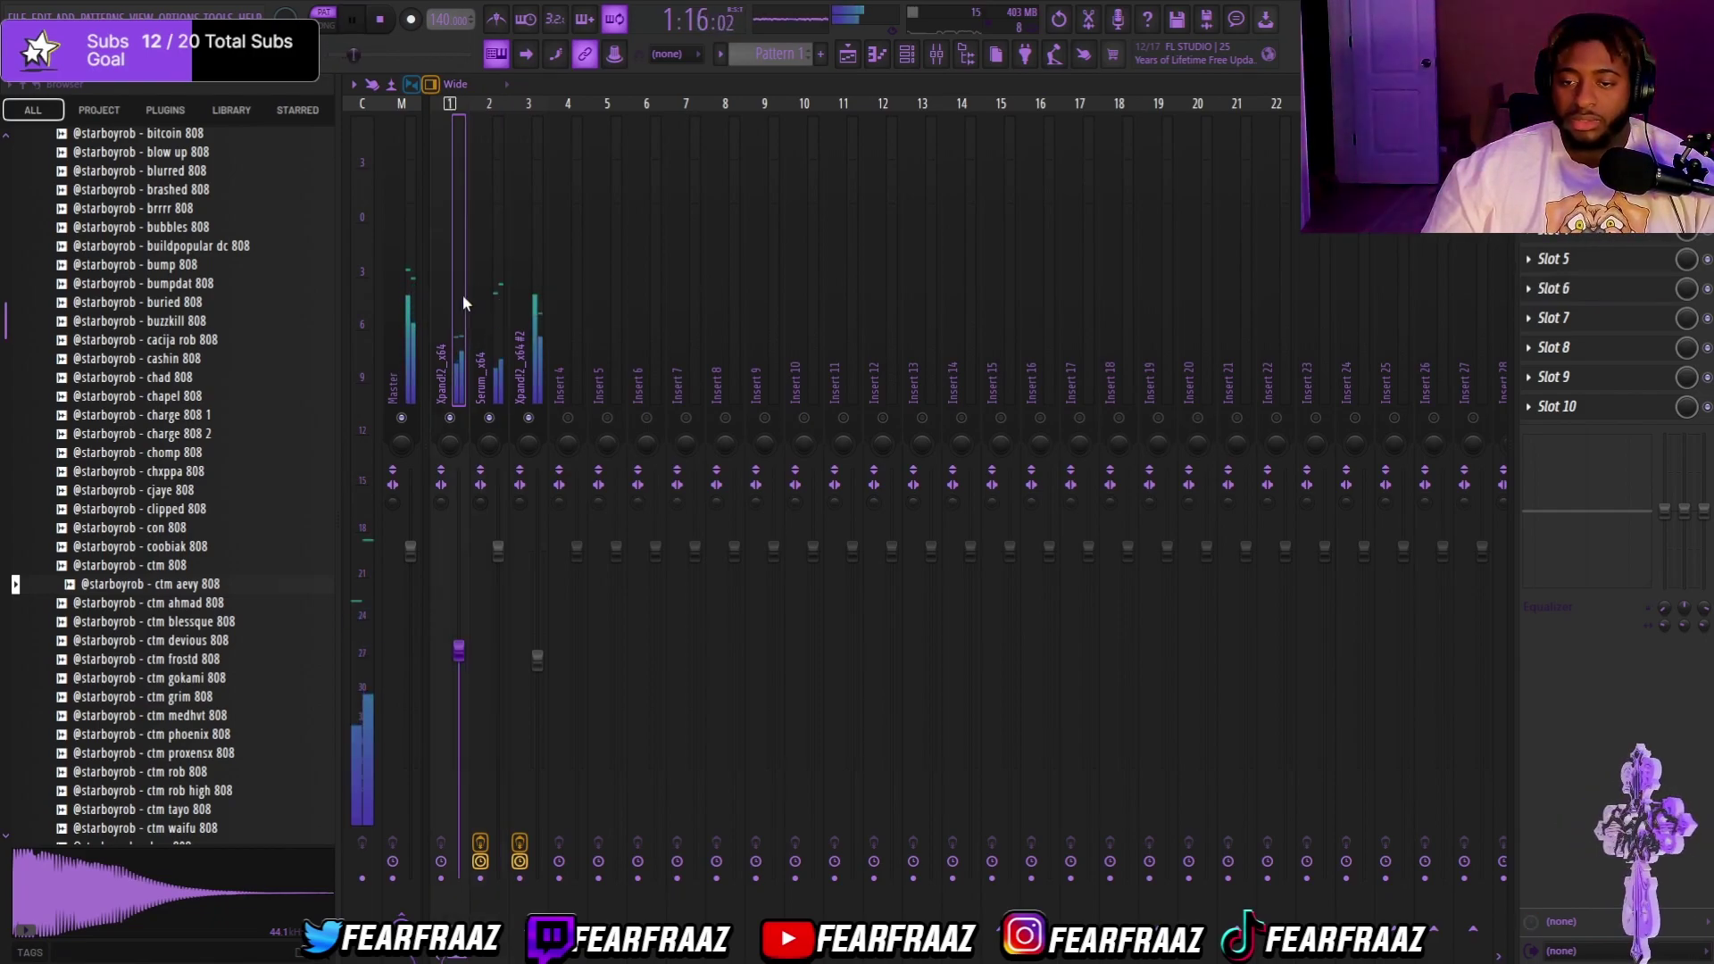
pyautogui.press('space')
pyautogui.click(491, 357)
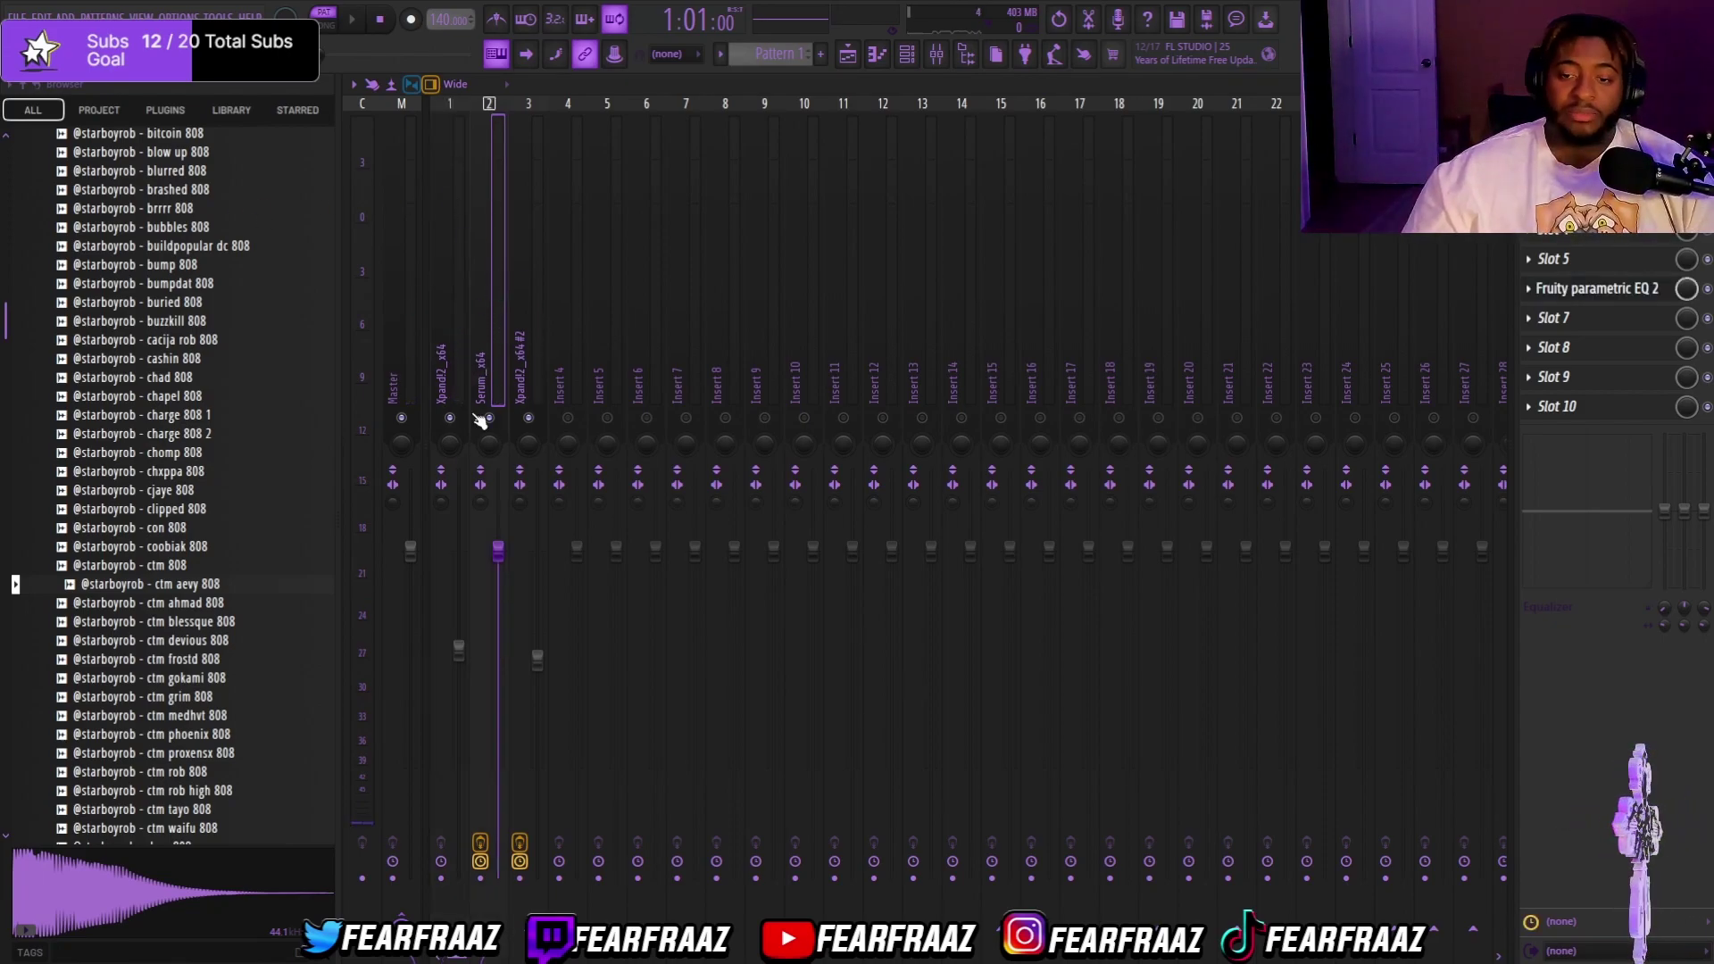
pyautogui.click(457, 344)
pyautogui.click(490, 328)
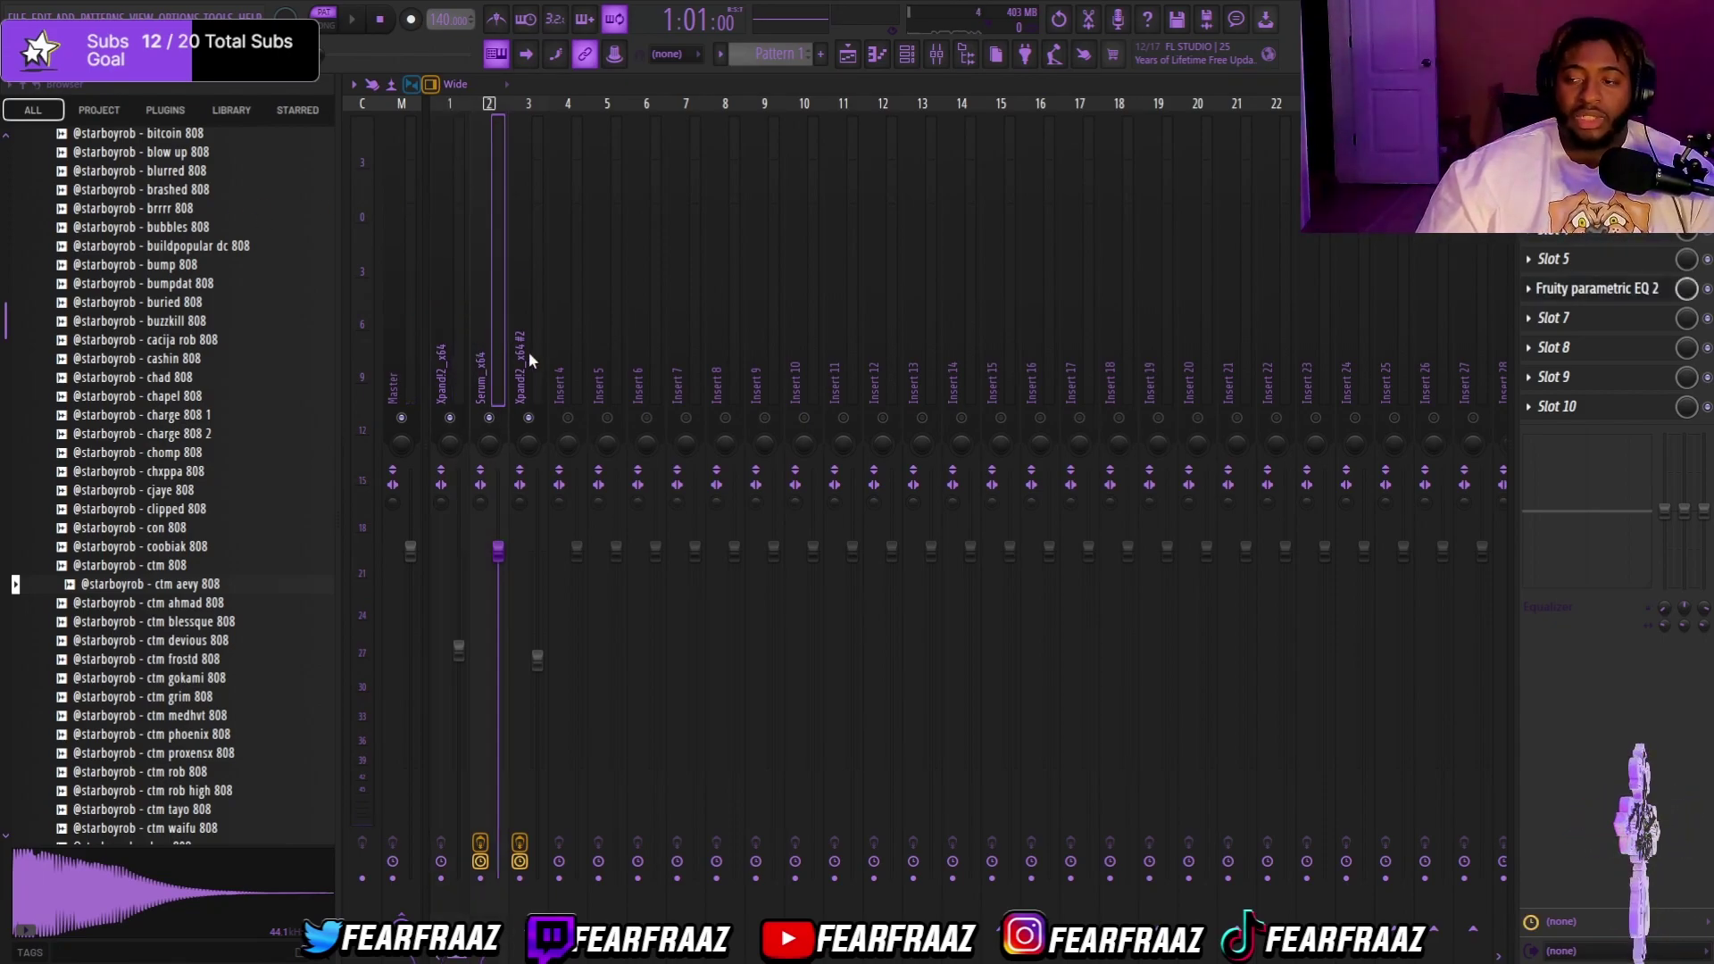
pyautogui.click(452, 366)
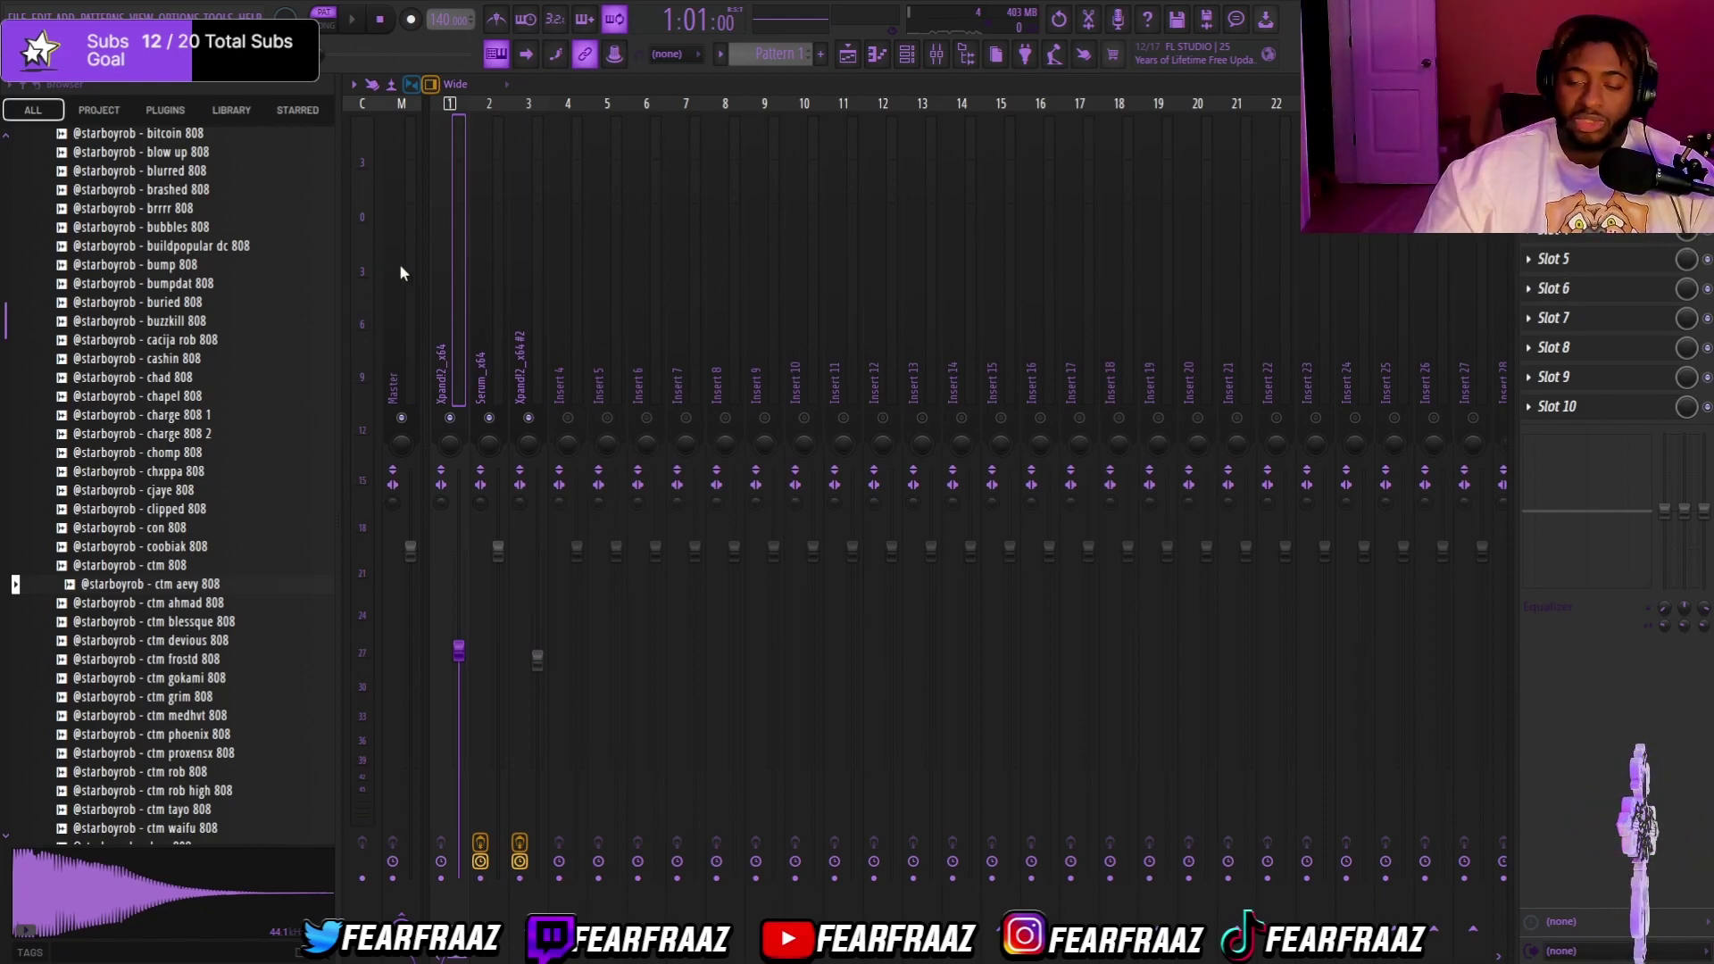
# Step: While the melody plays, pan Xpand!2_x64 to the left, Serum_x64 to the right, and Xpand!2_x64 #2 slightly to the left
pyautogui.click(497, 295)
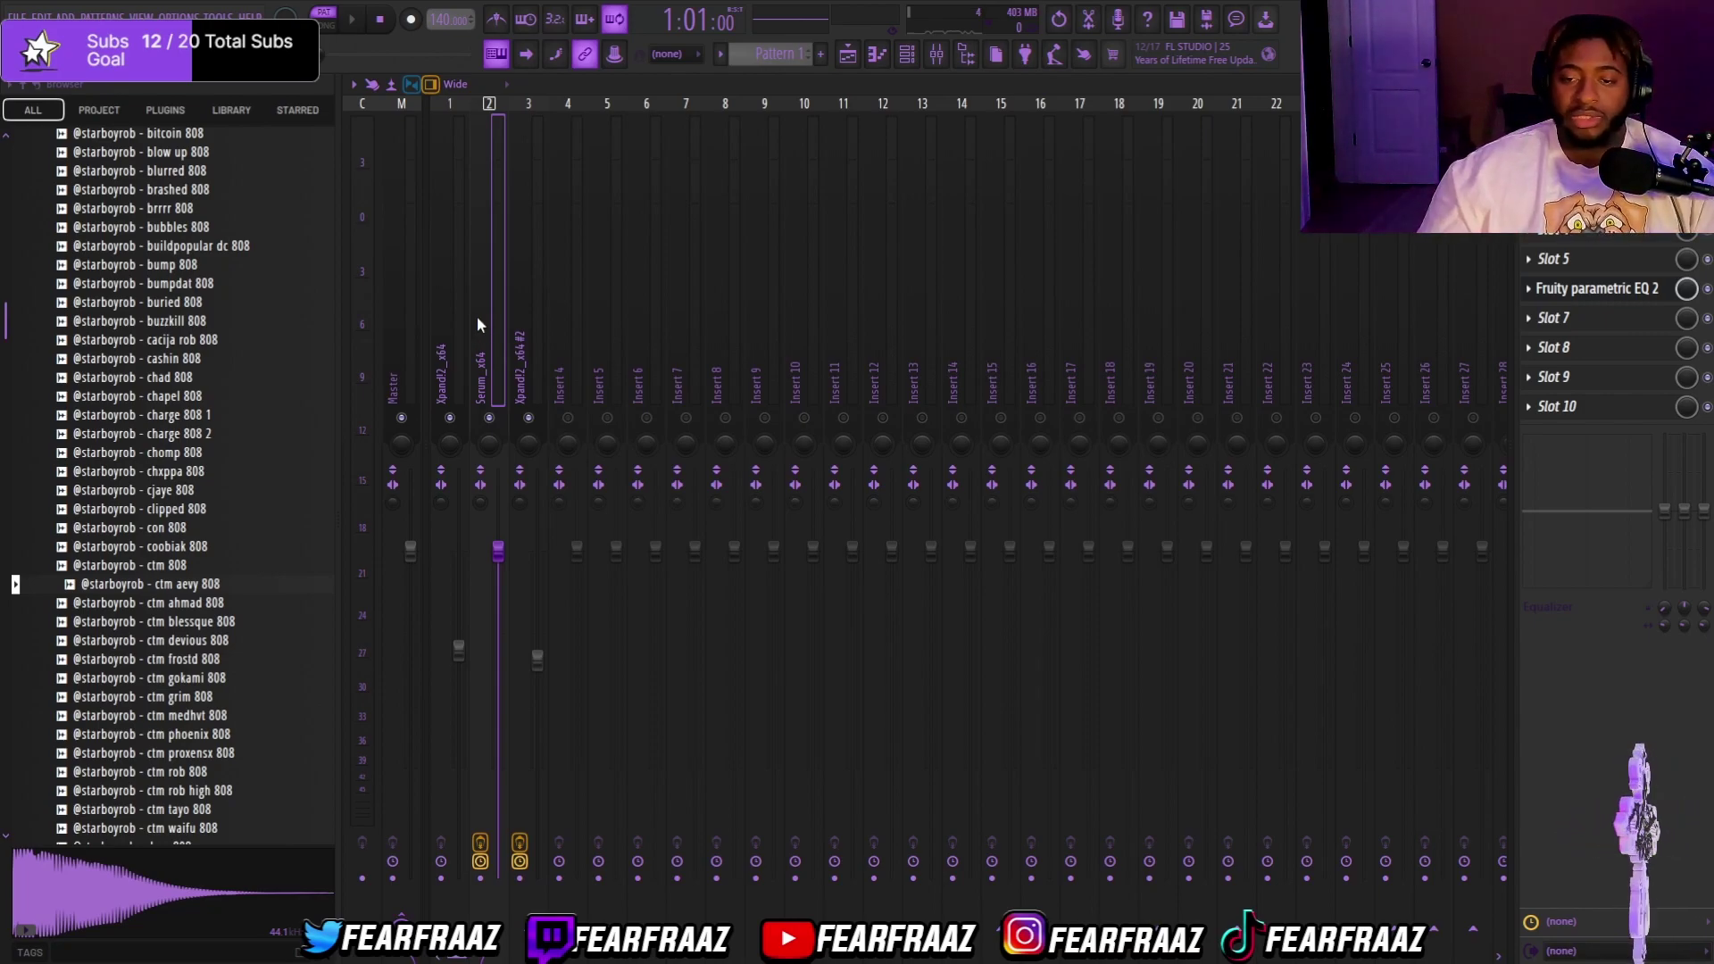
pyautogui.press('space')
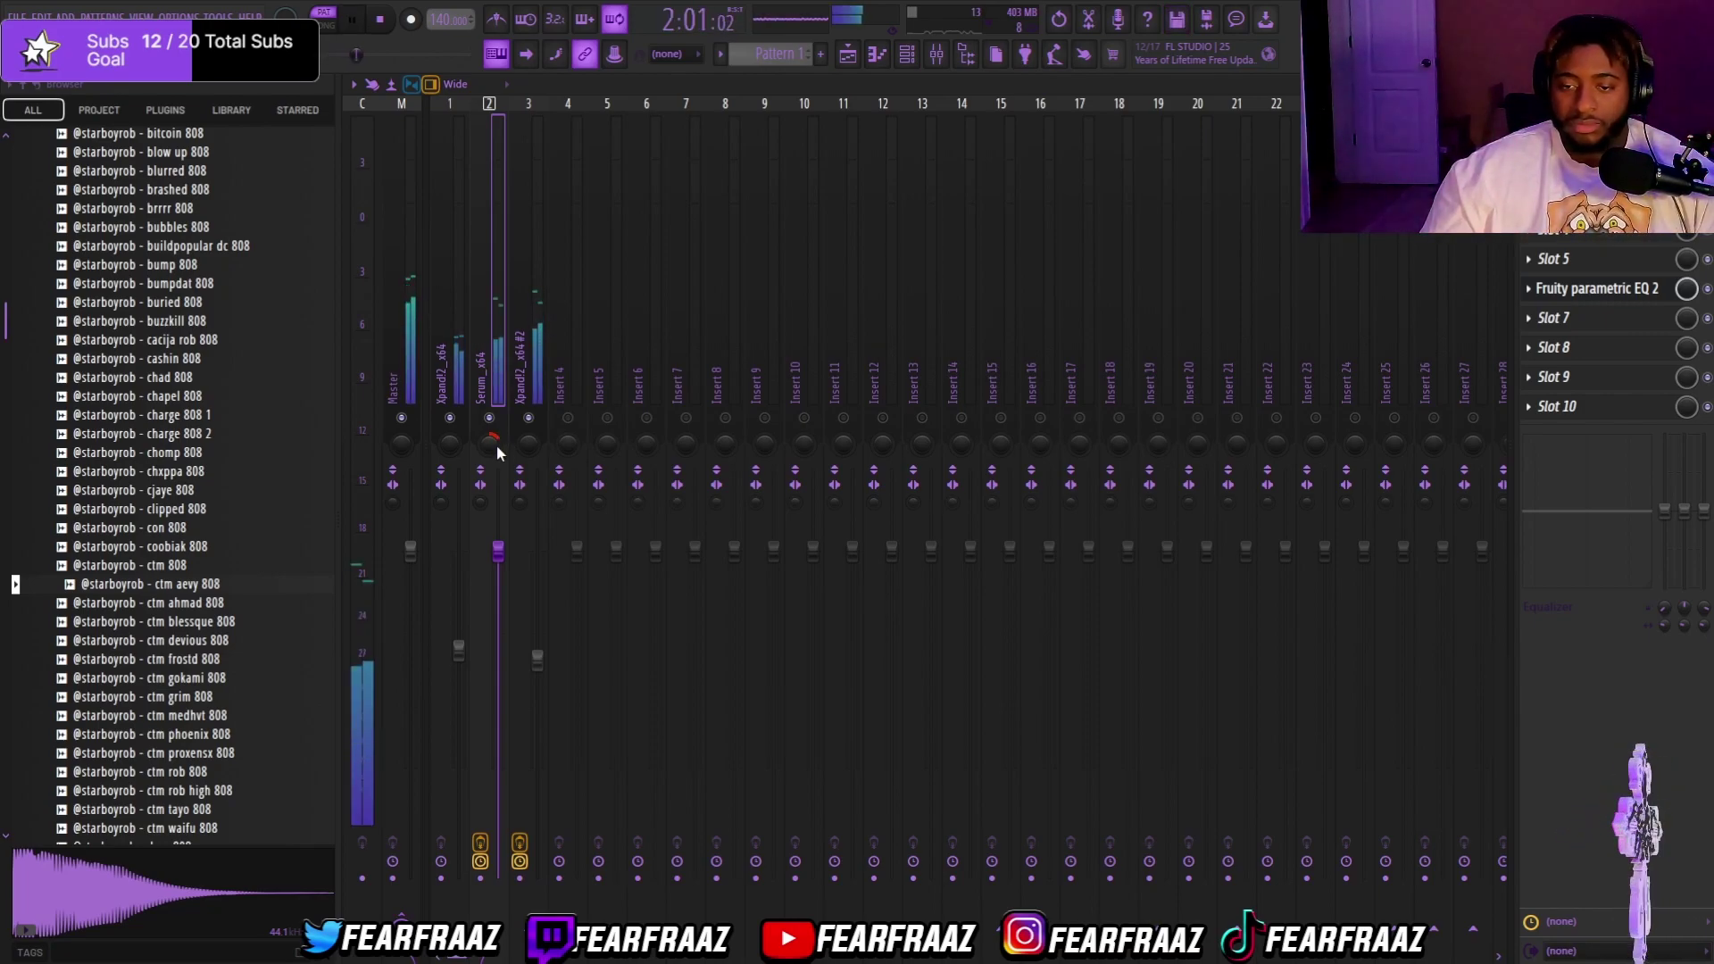
pyautogui.scroll(-2, 459, 443)
pyautogui.scroll(-2, 458, 442)
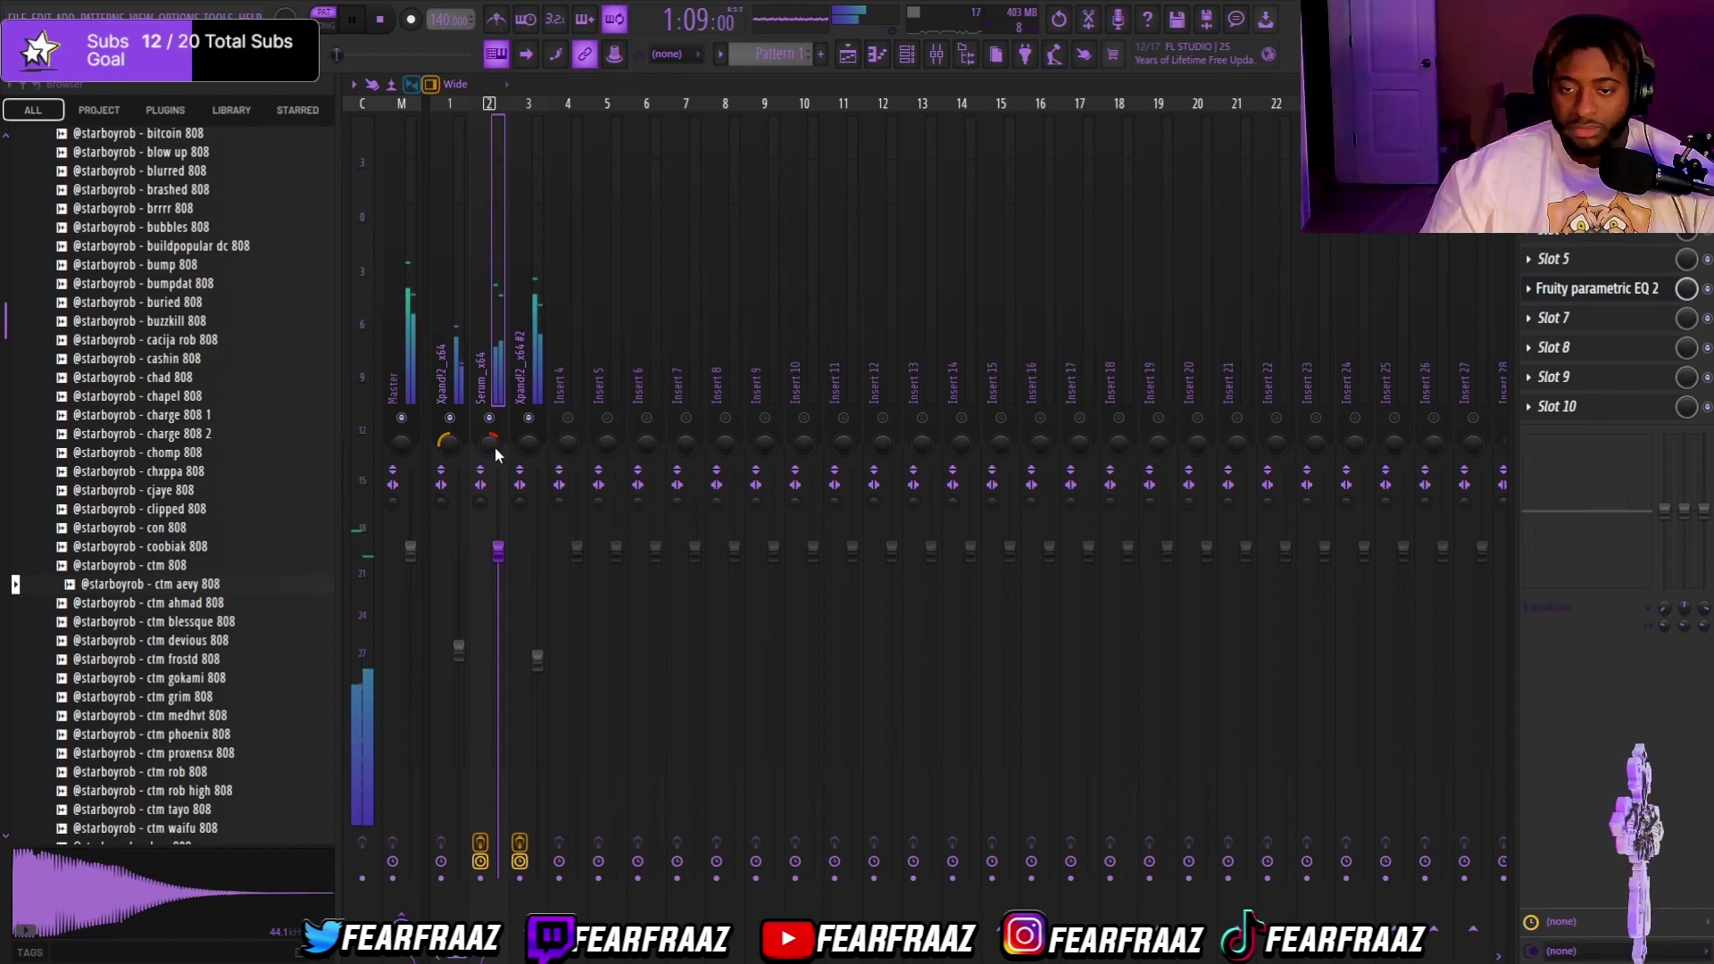
pyautogui.scroll(1, 529, 440)
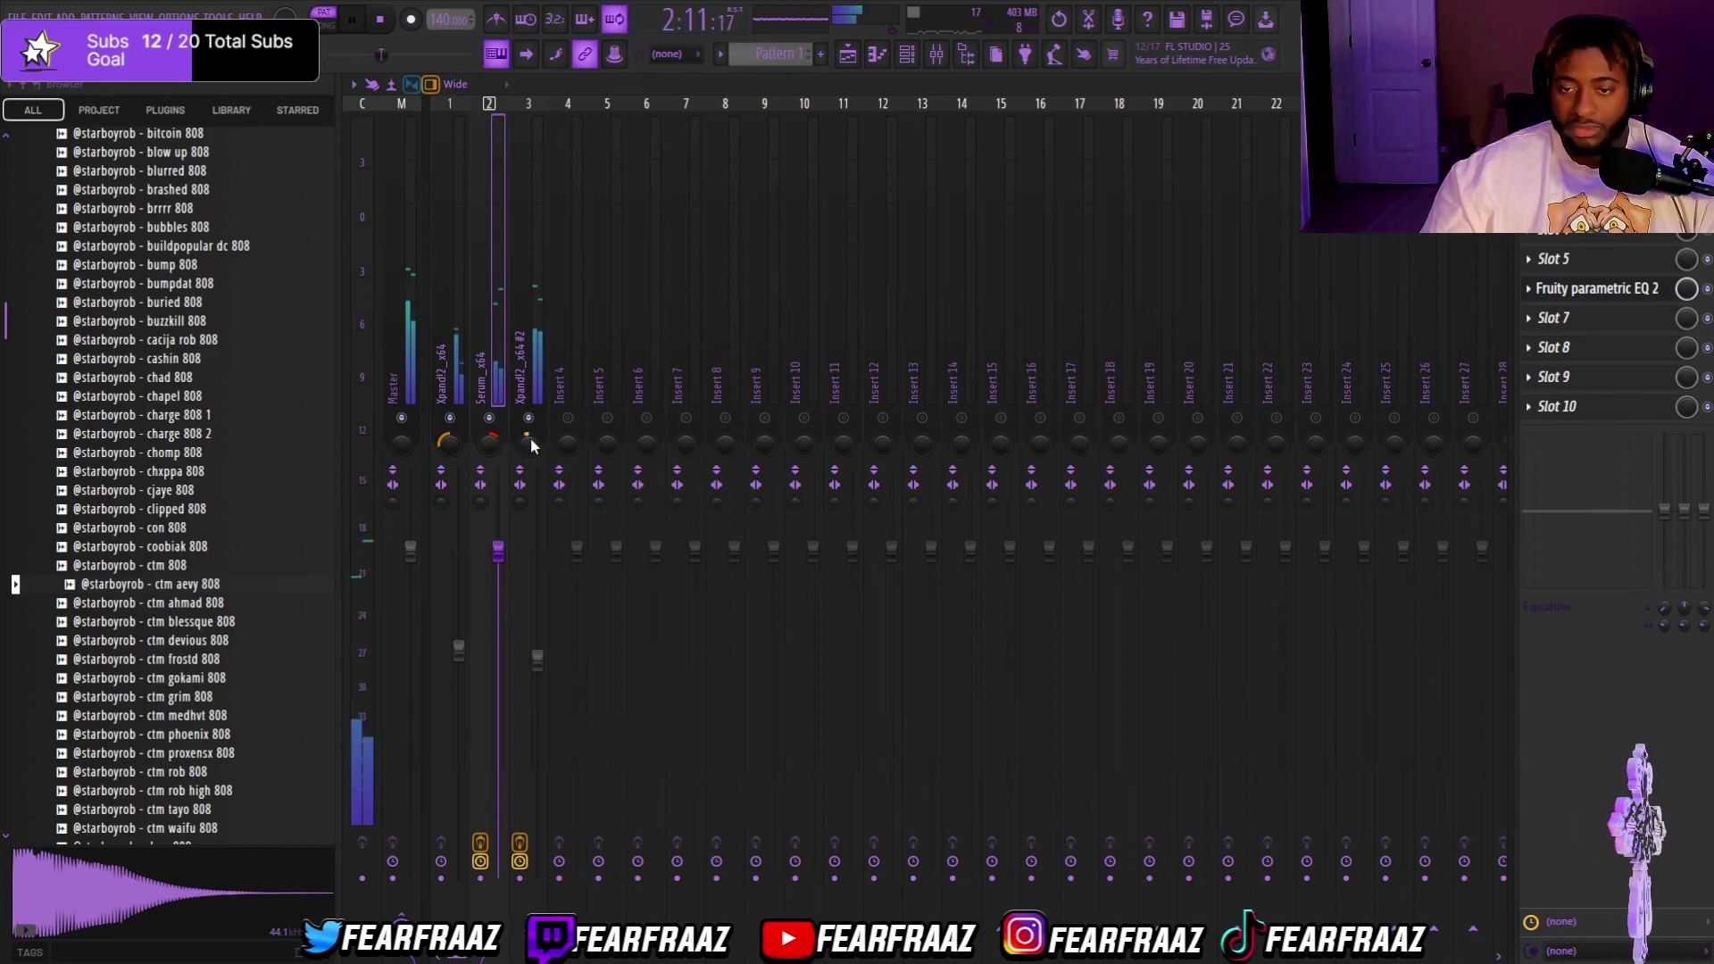
pyautogui.press('space')
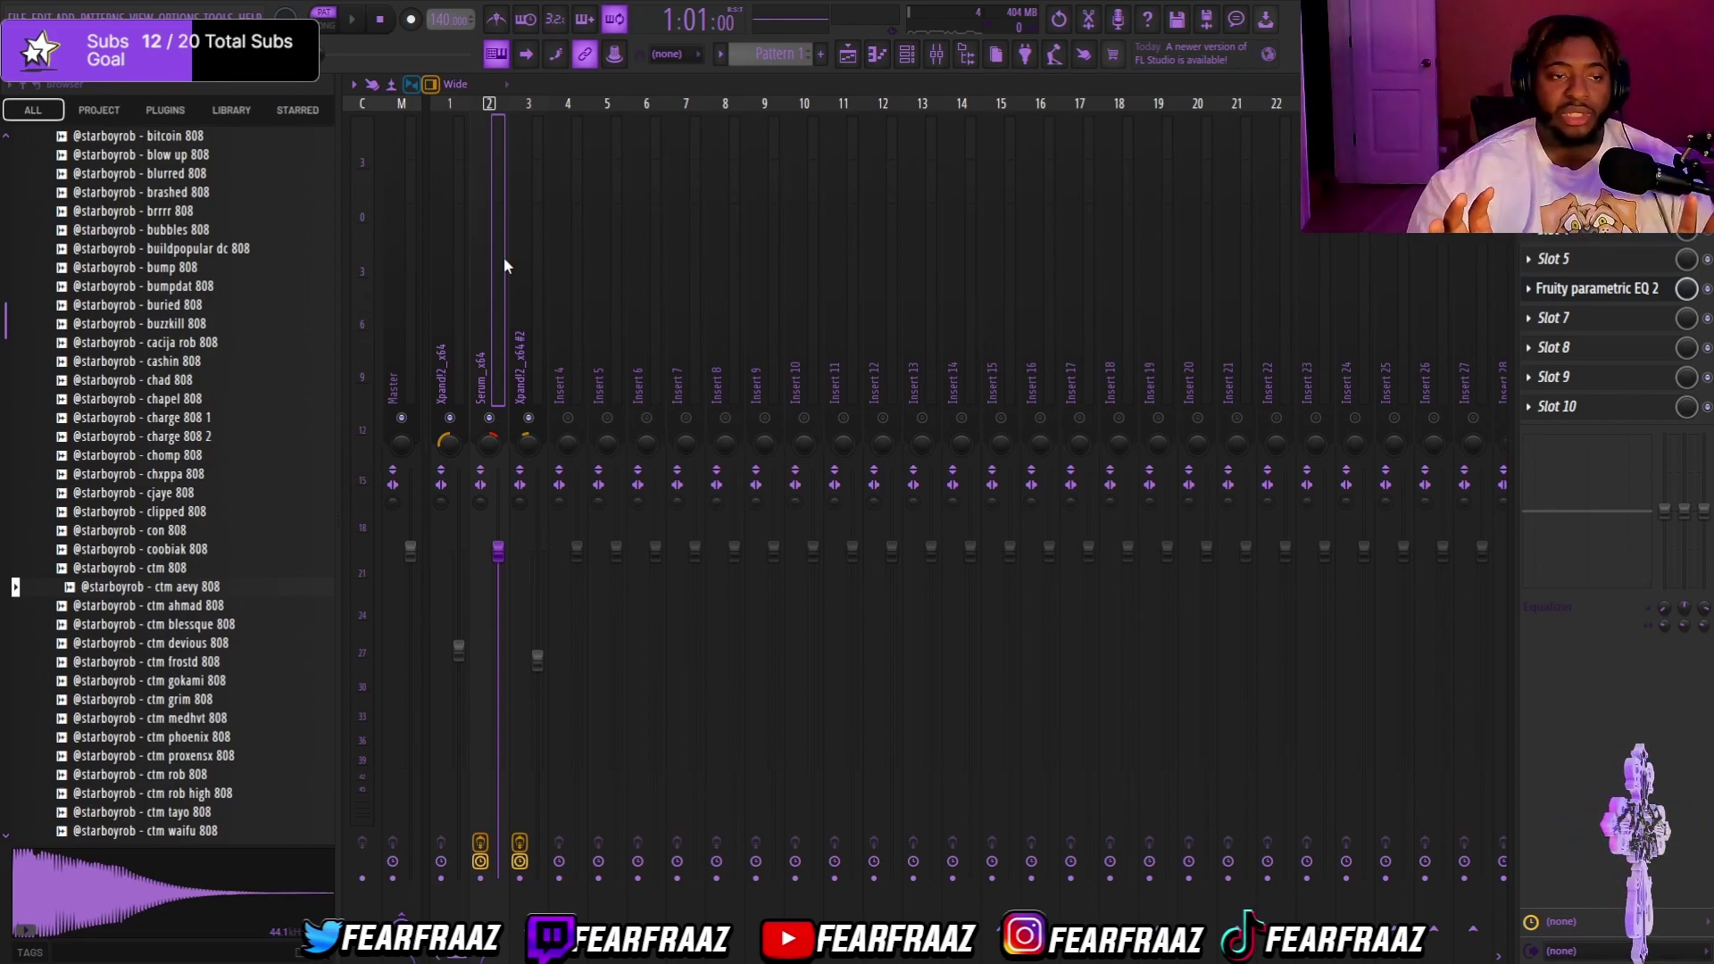
# Step: Add the mingo clap sample as a new channel below the 808s and open its piano roll
pyautogui.press('space')
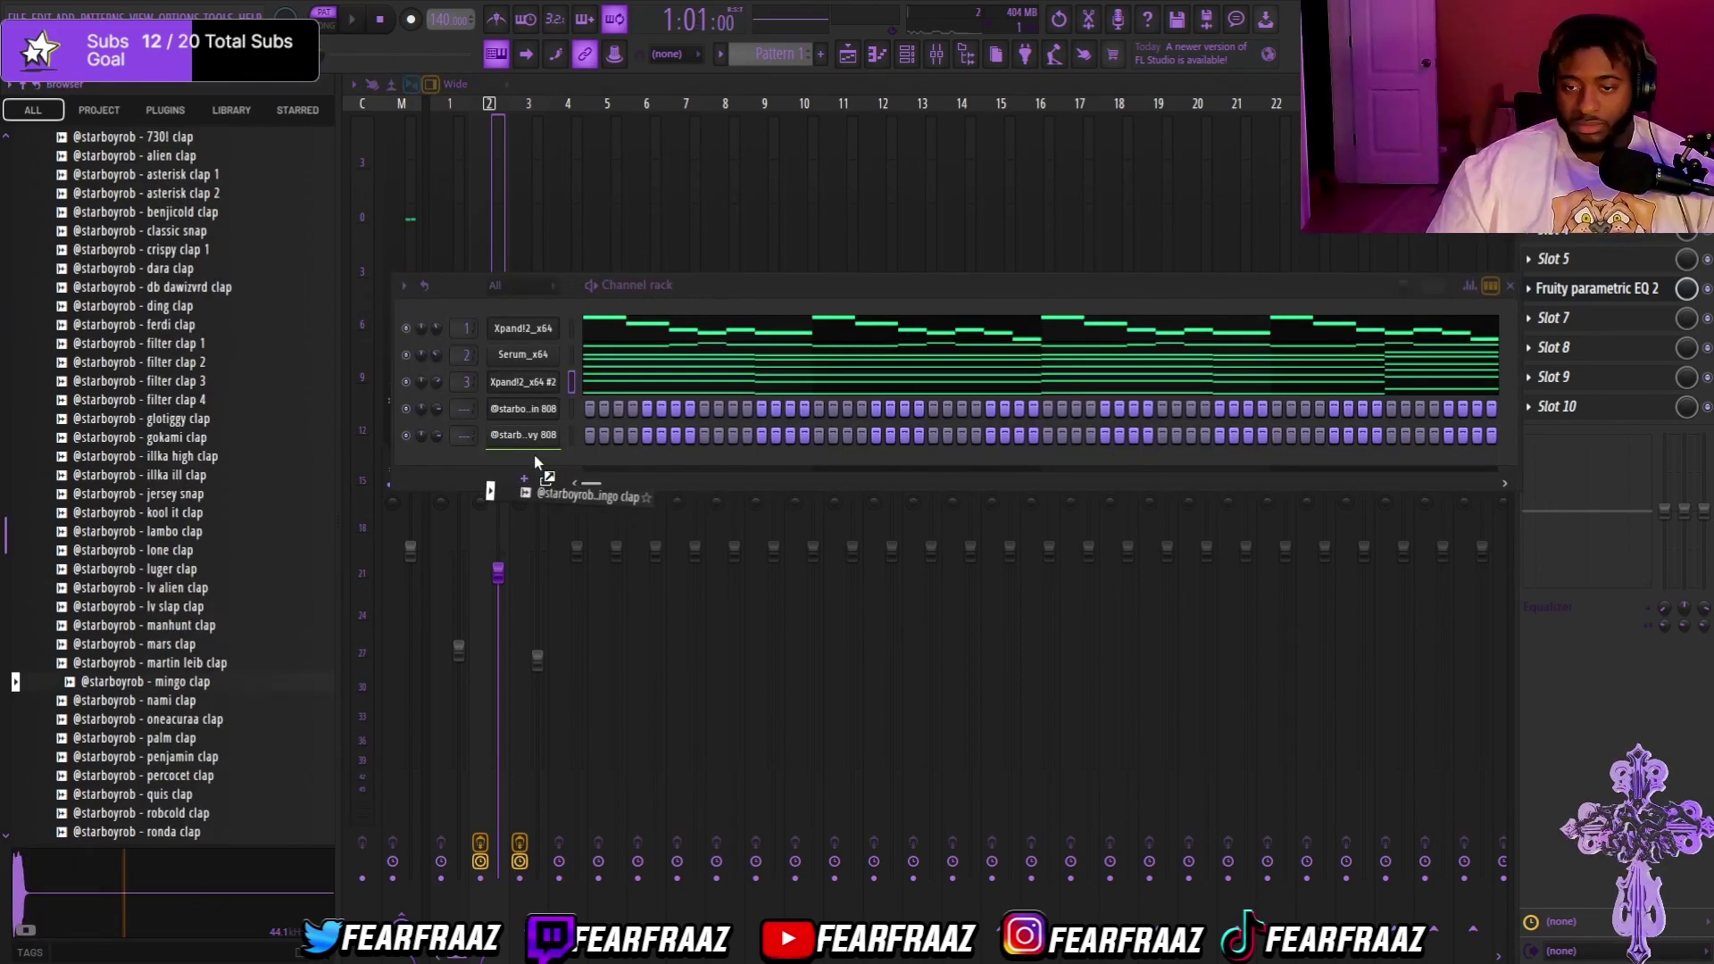
pyautogui.rightClick(534, 453)
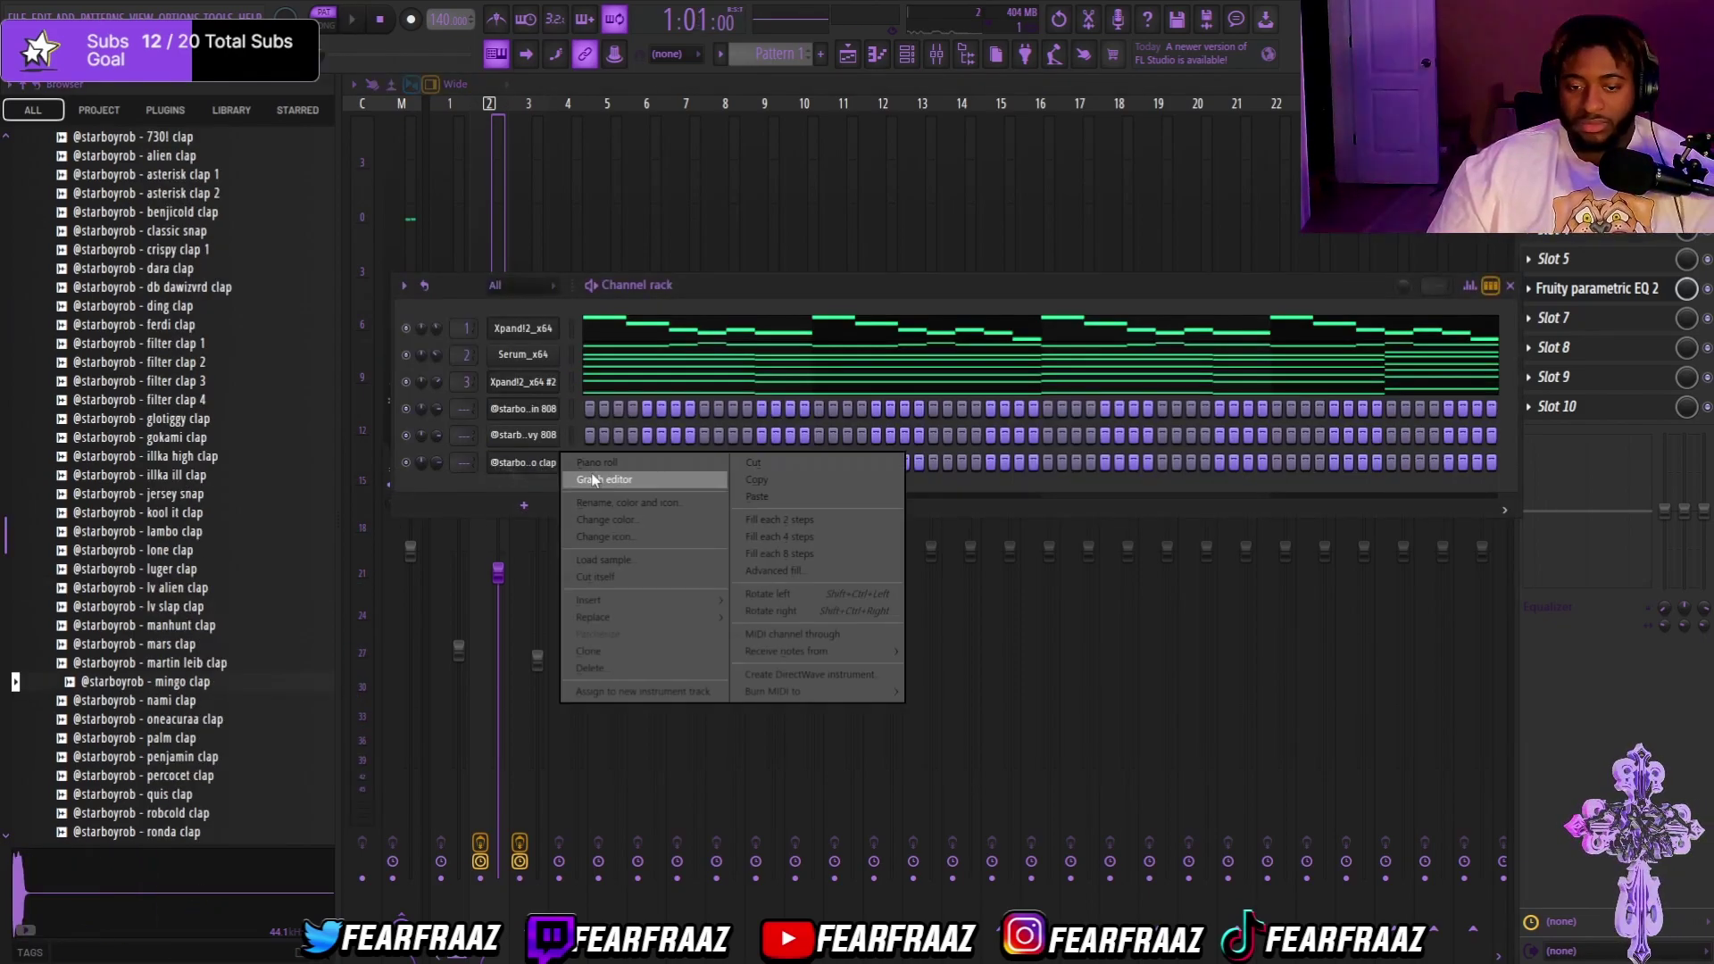
pyautogui.click(544, 457)
pyautogui.scroll(10, 169, 486)
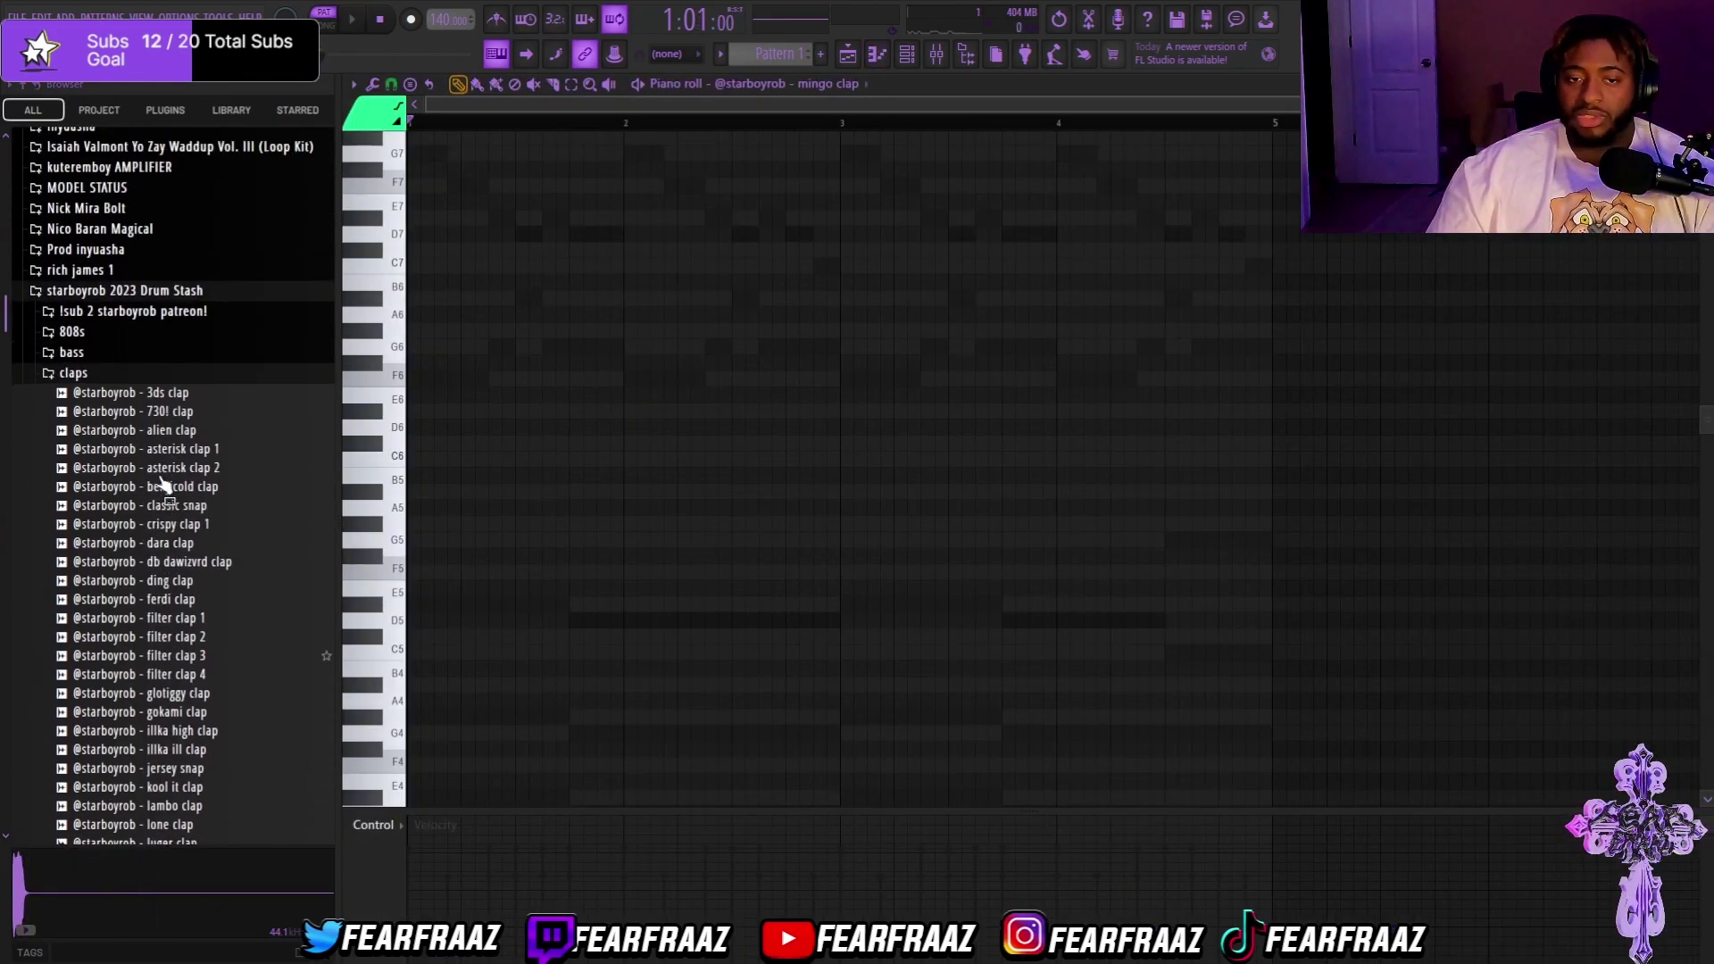
pyautogui.scroll(-13, 183, 500)
pyautogui.scroll(10, 191, 465)
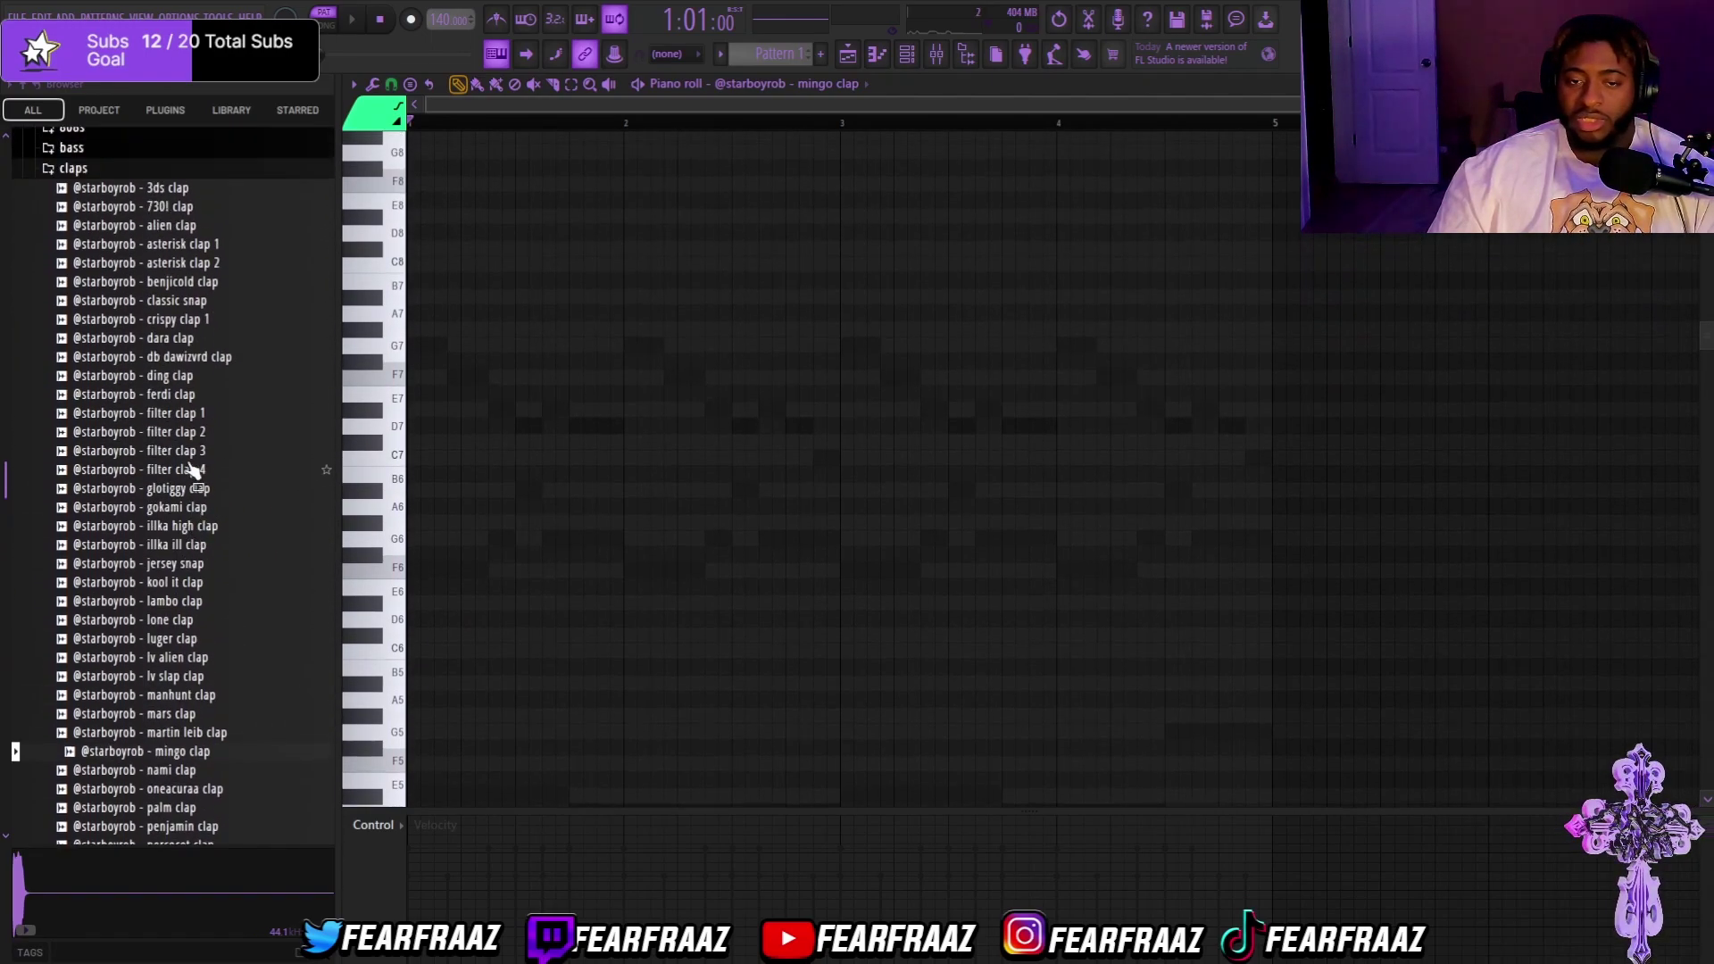
pyautogui.scroll(-3, 268, 447)
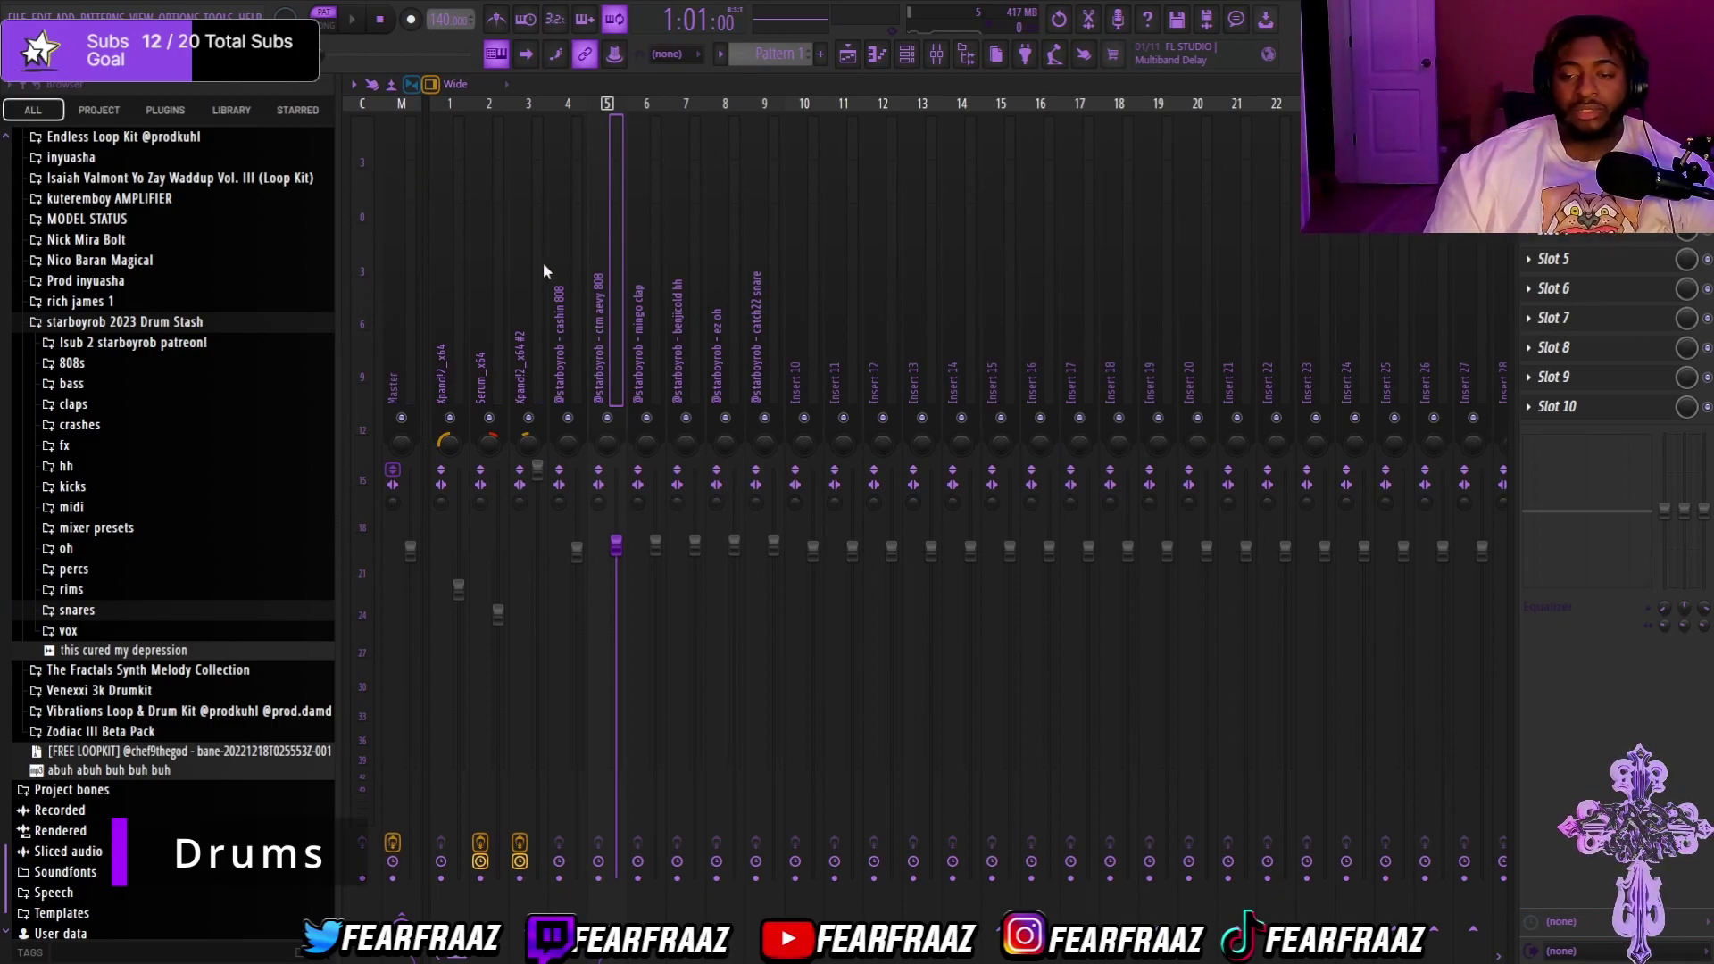
# Step: Mute the three melody channels and route the crash channel to mixer track 10
pyautogui.click(541, 296)
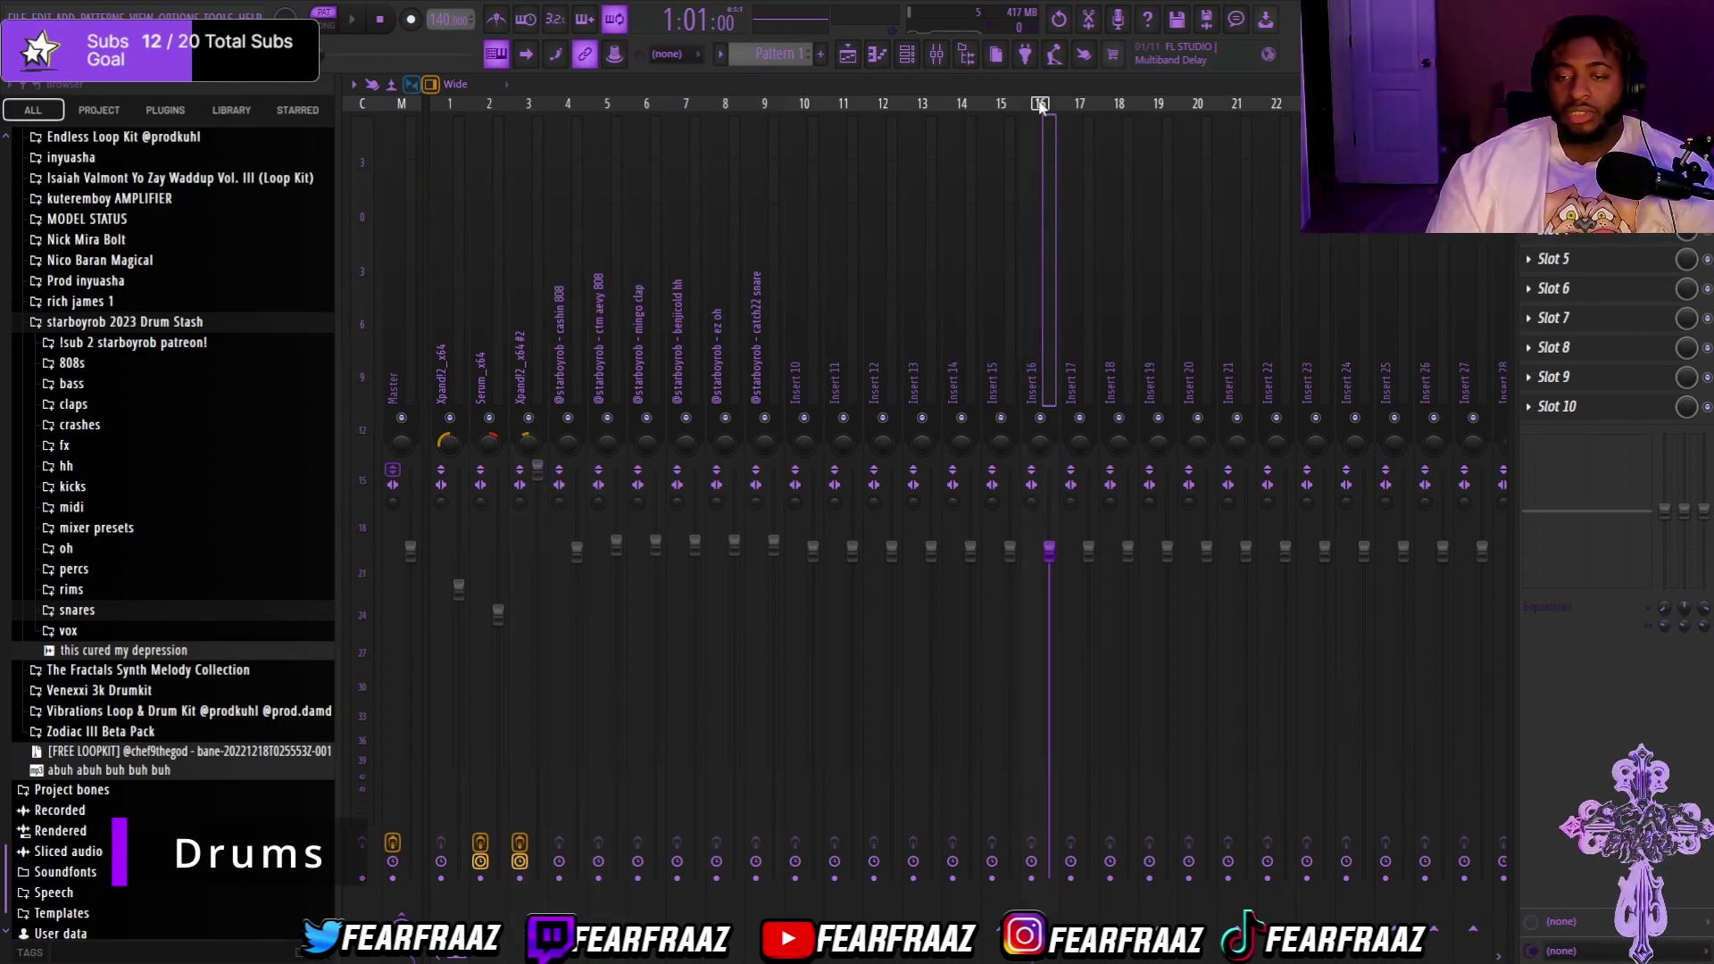
pyautogui.click(607, 223)
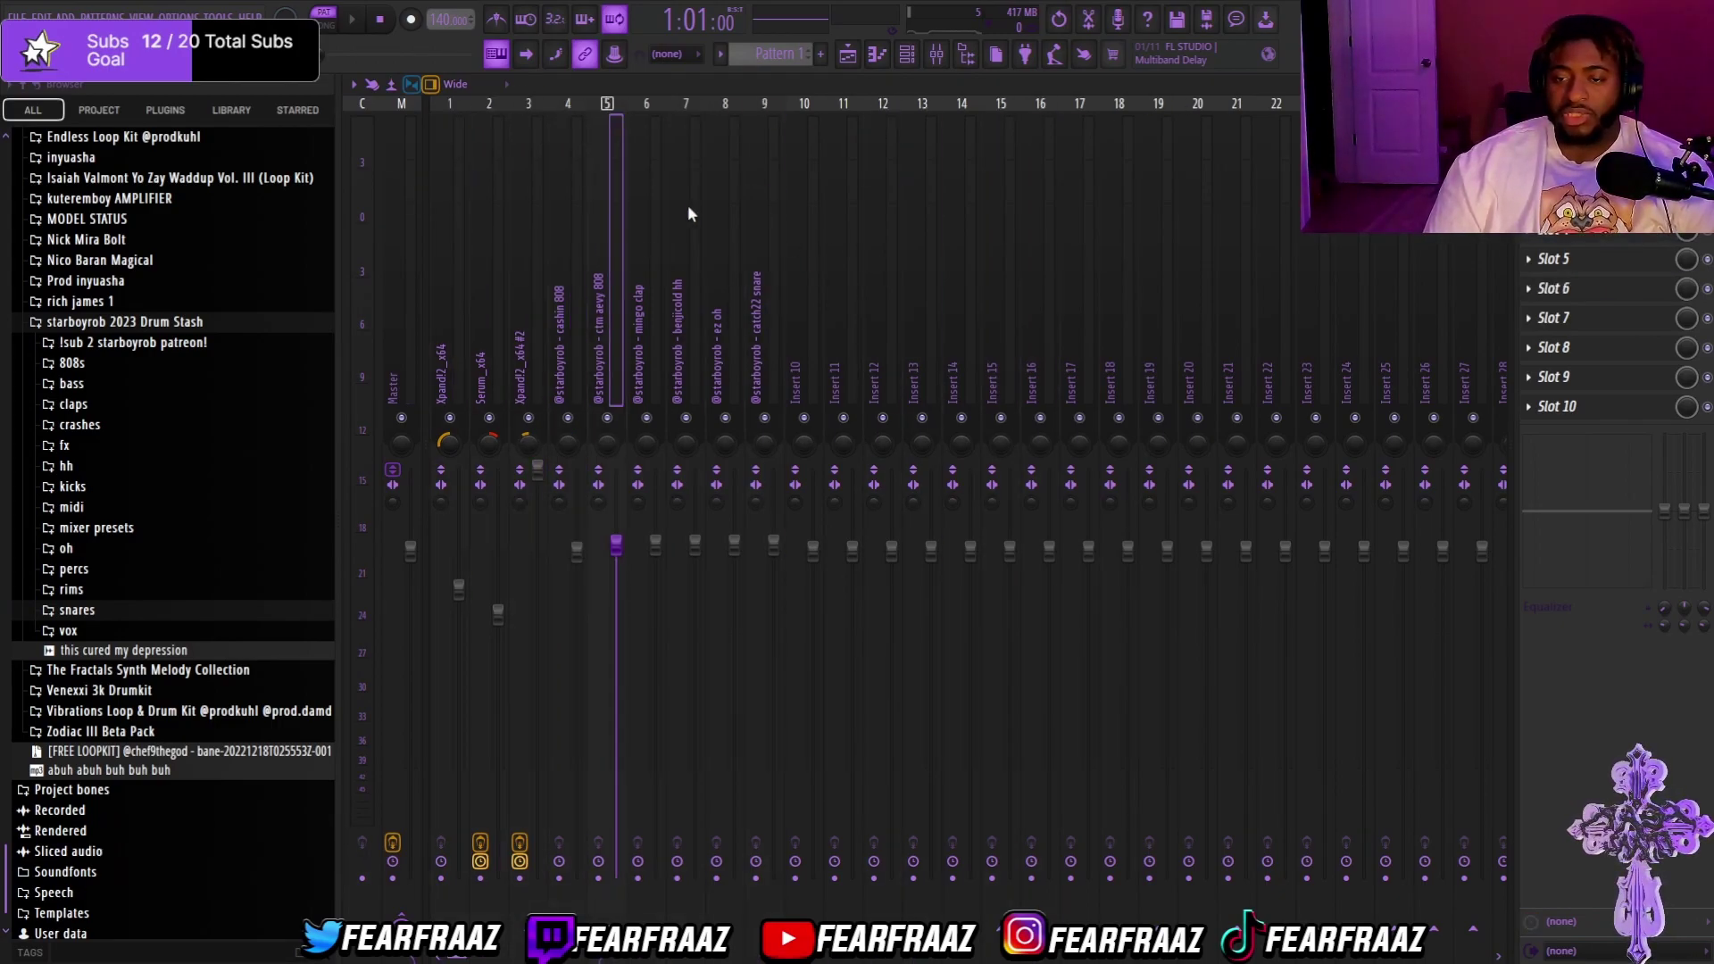
pyautogui.click(907, 53)
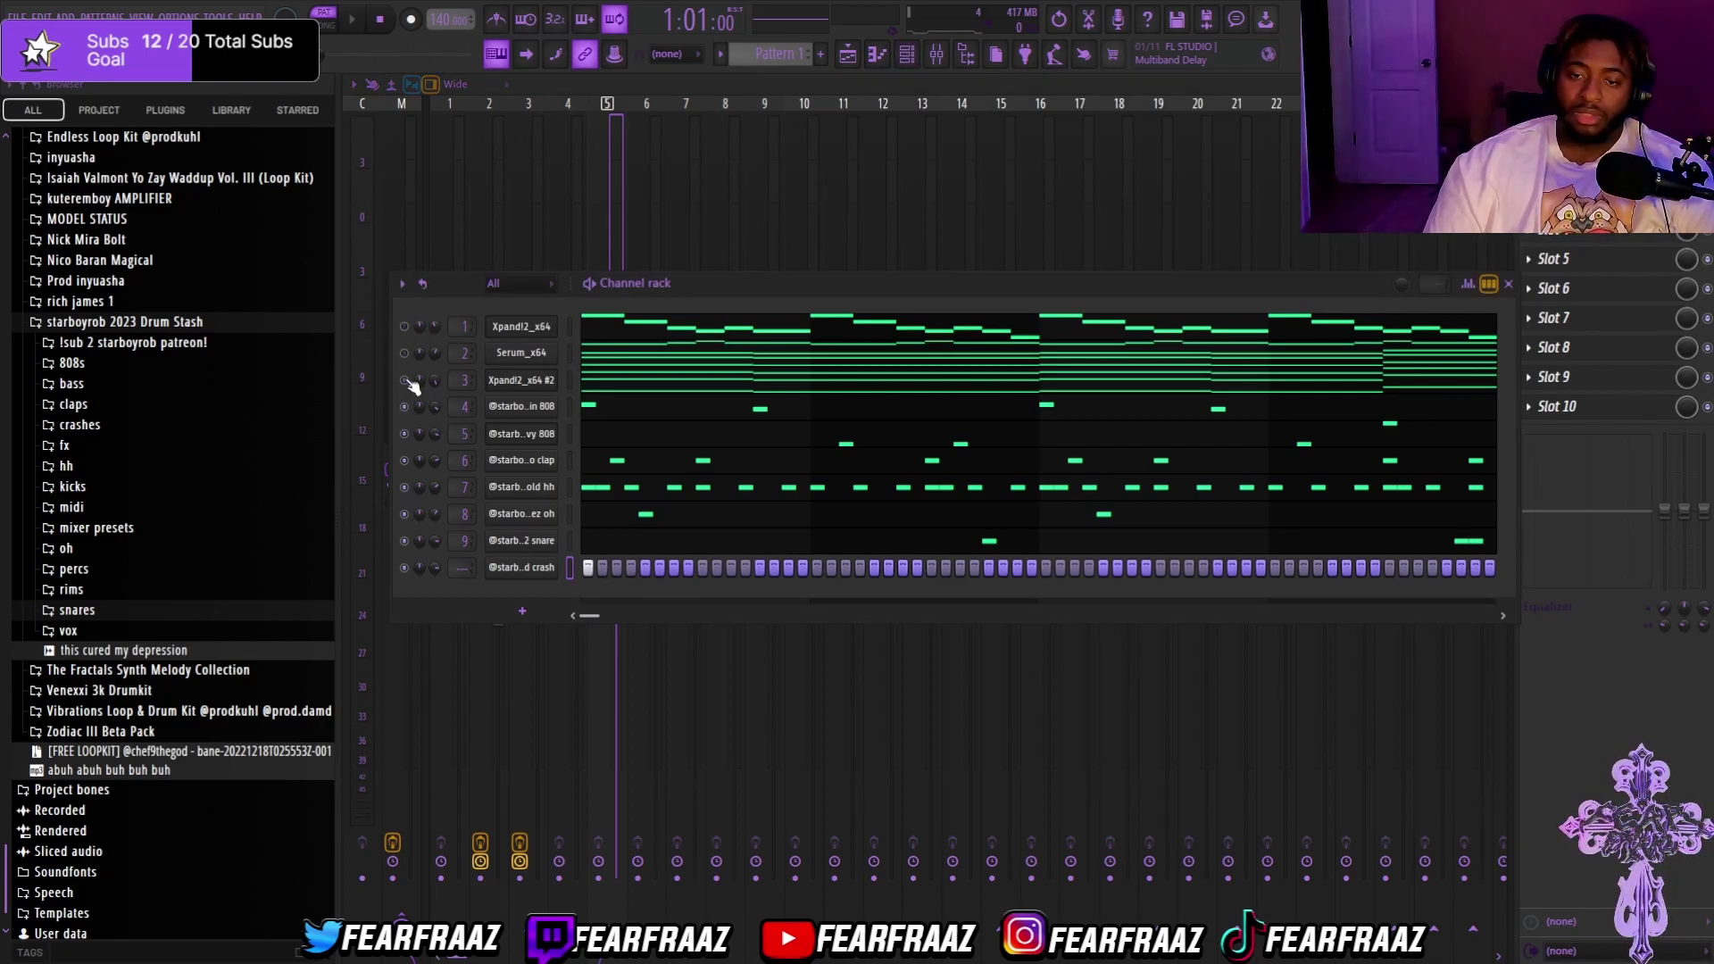
pyautogui.hotkey('ctrl', 'l')
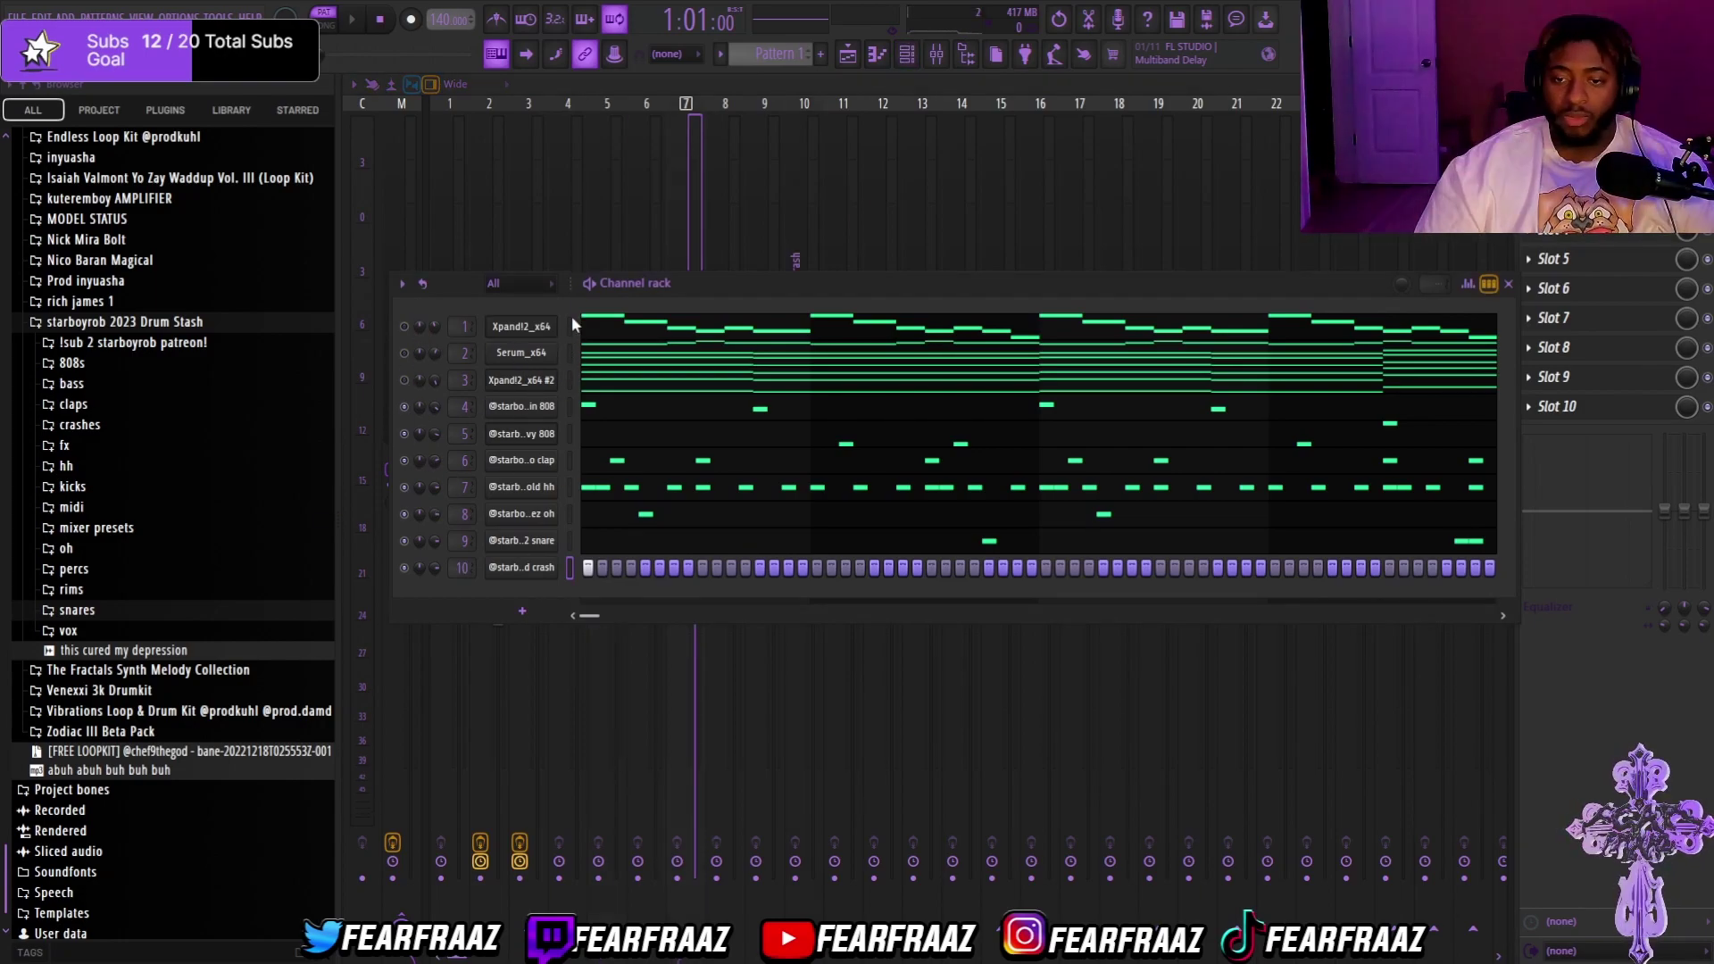
# Step: Try to route all ten channels together to mixer tracks 11 through 20
pyautogui.moveTo(571, 320); pyautogui.dragTo(580, 678)
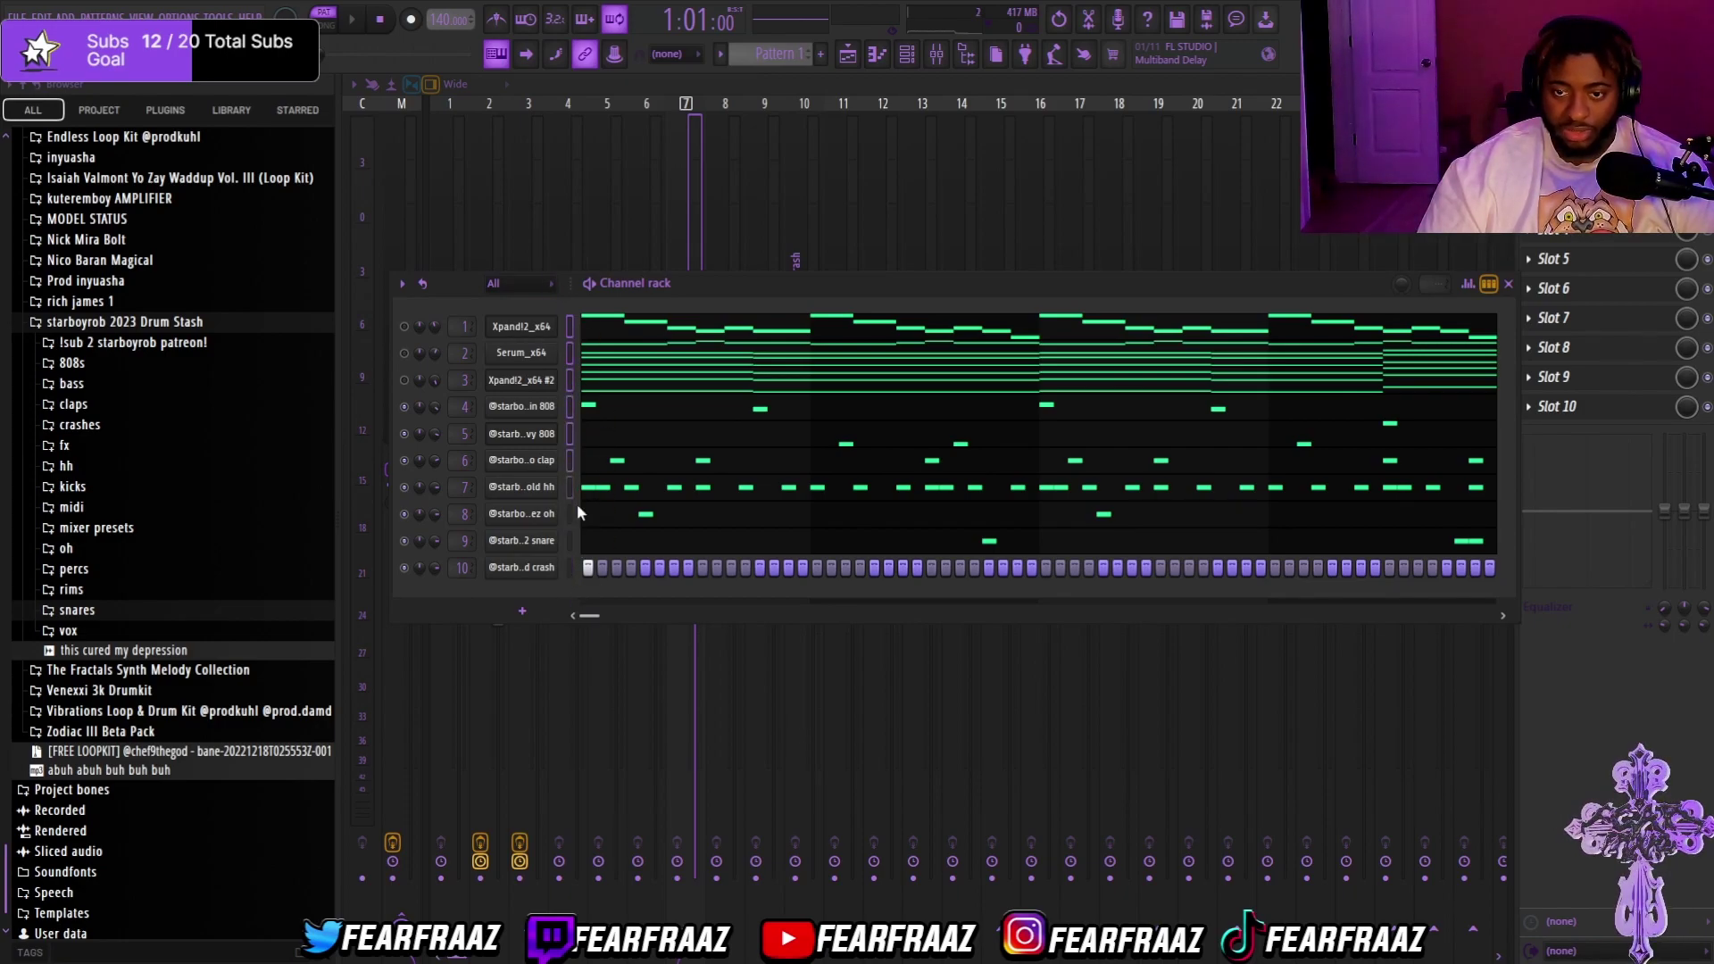
pyautogui.hotkey('ctrl', 'l')
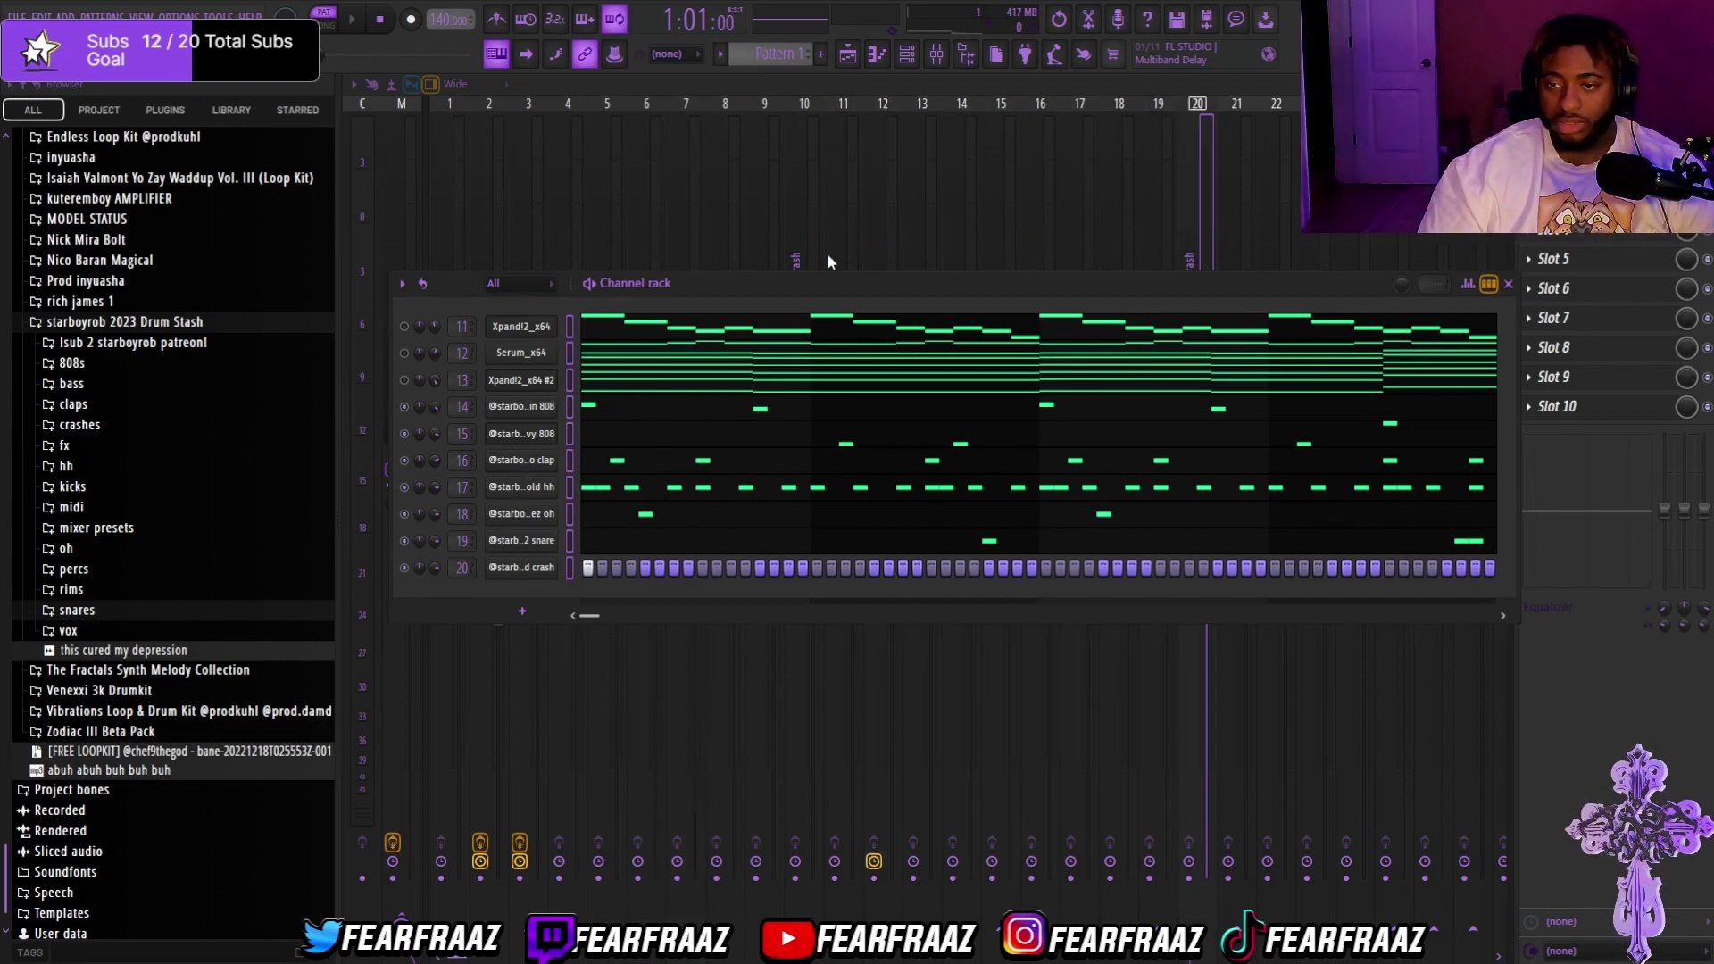
pyautogui.press('F6')
pyautogui.click(714, 293)
pyautogui.click(907, 55)
pyautogui.press('F6')
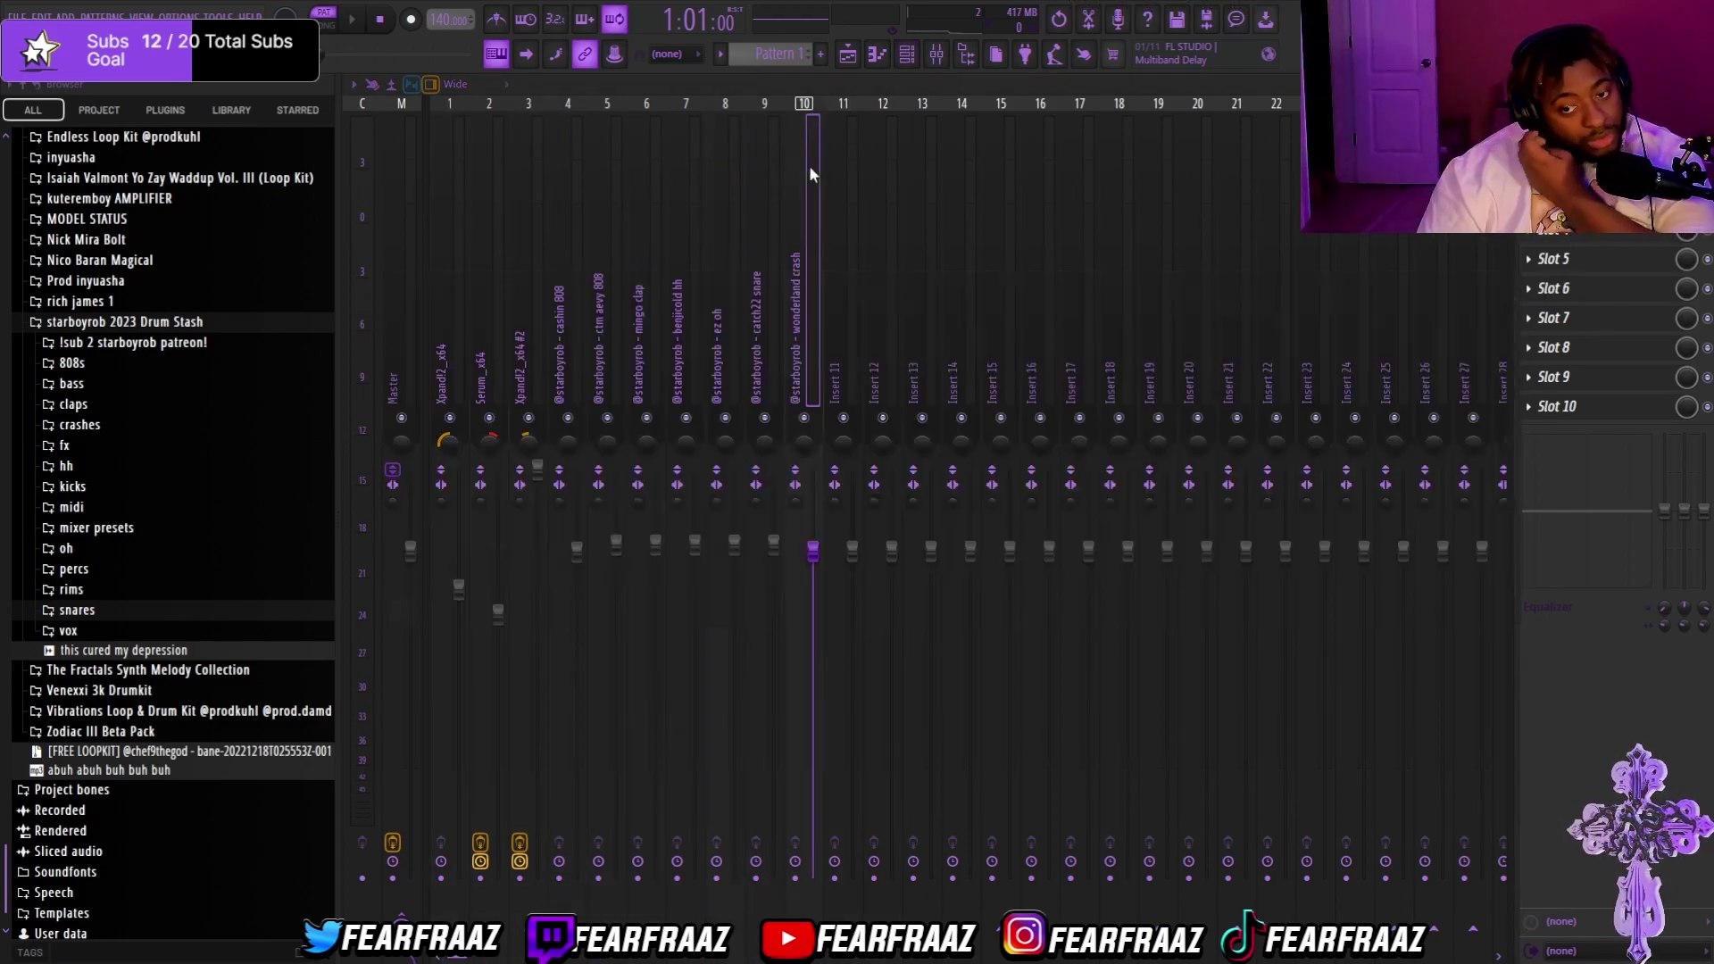
# Step: Reset the volume faders of drum mixer tracks 5 through 9 to their default level
pyautogui.click(776, 185)
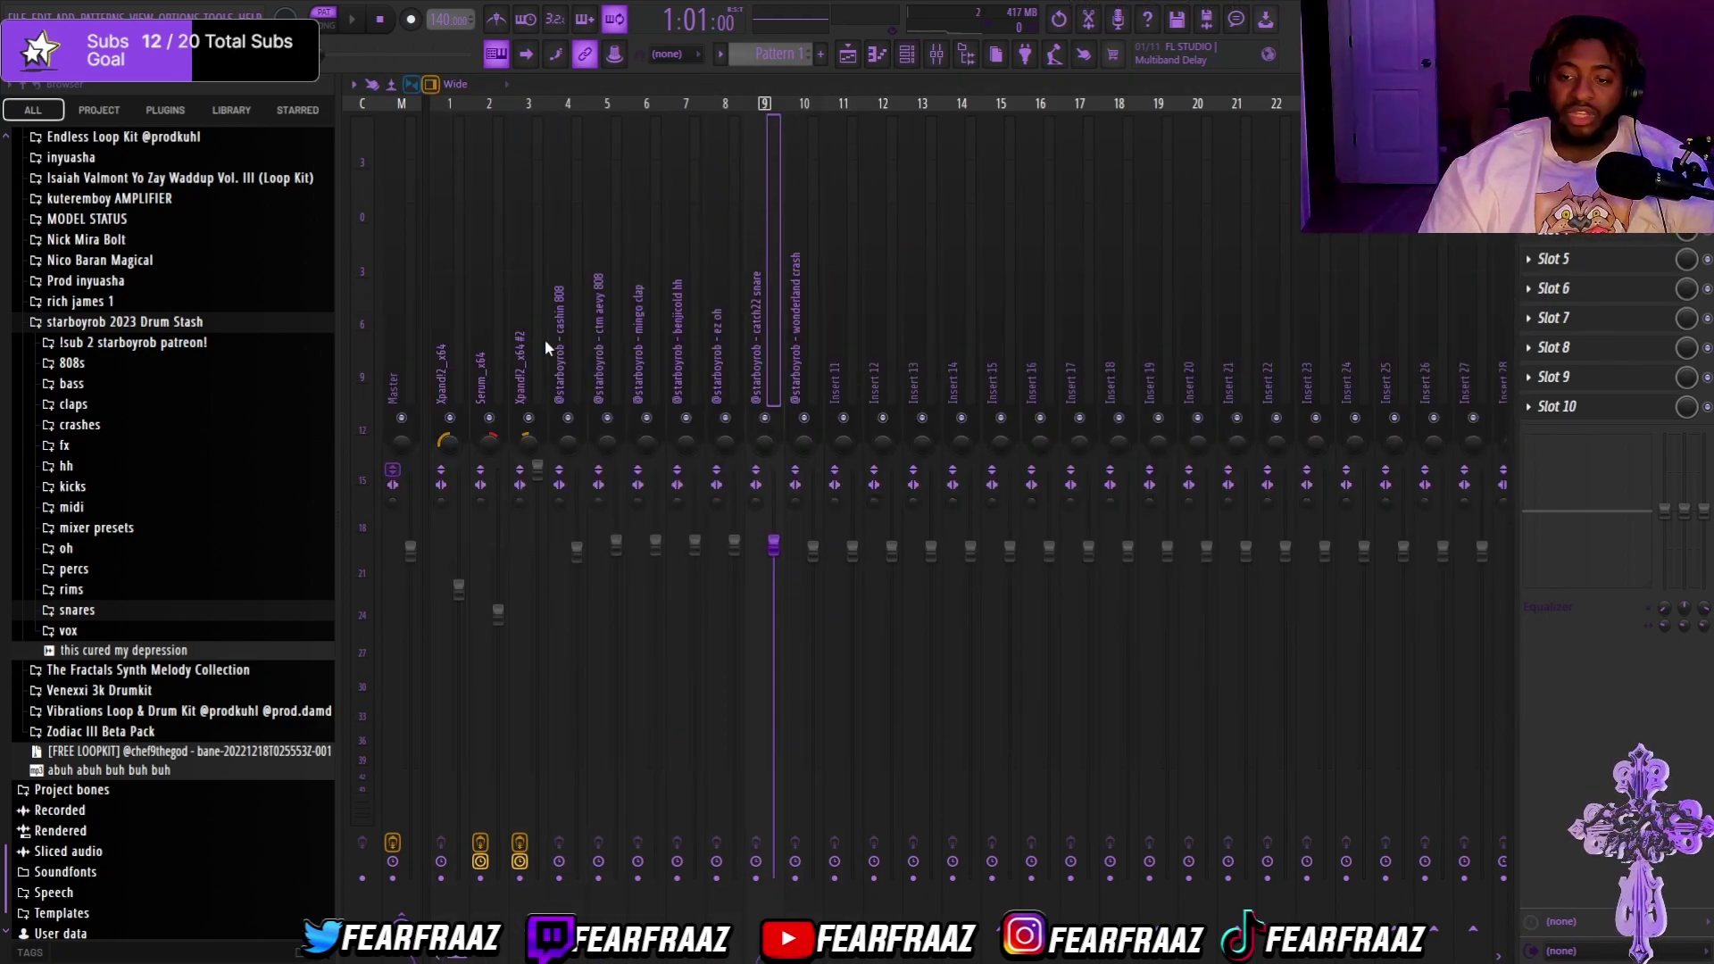
pyautogui.click(616, 541)
pyautogui.rightClick(616, 542)
pyautogui.click(616, 554)
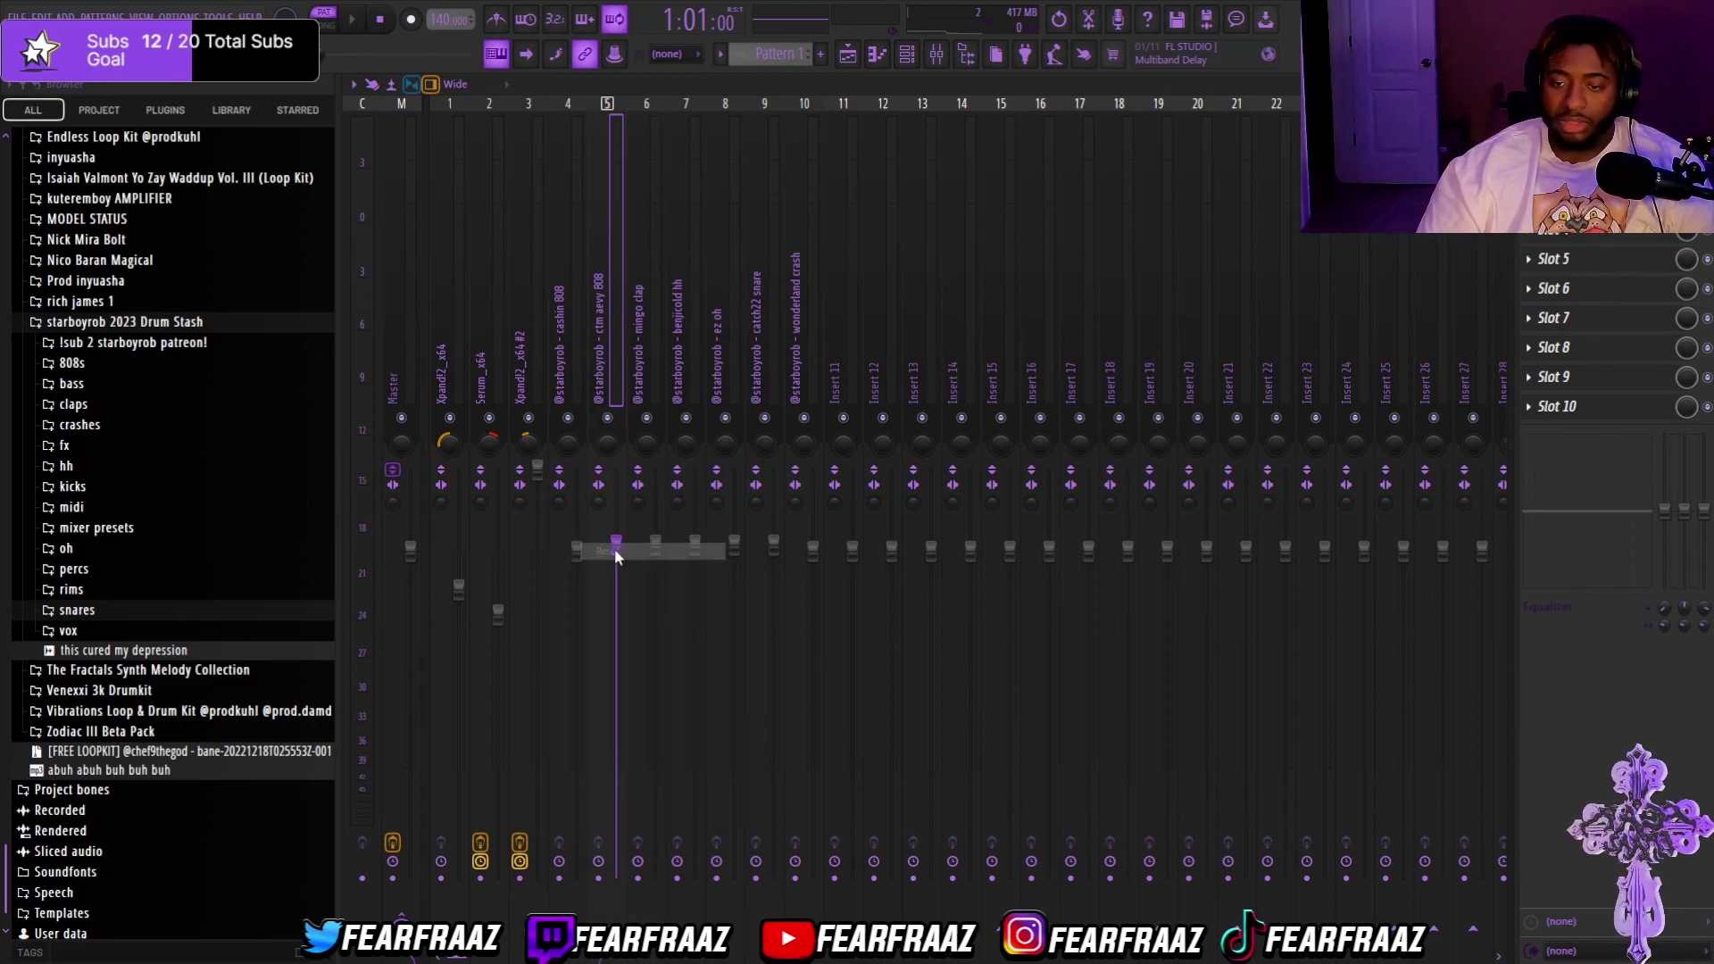
pyautogui.rightClick(616, 542)
pyautogui.click(656, 552)
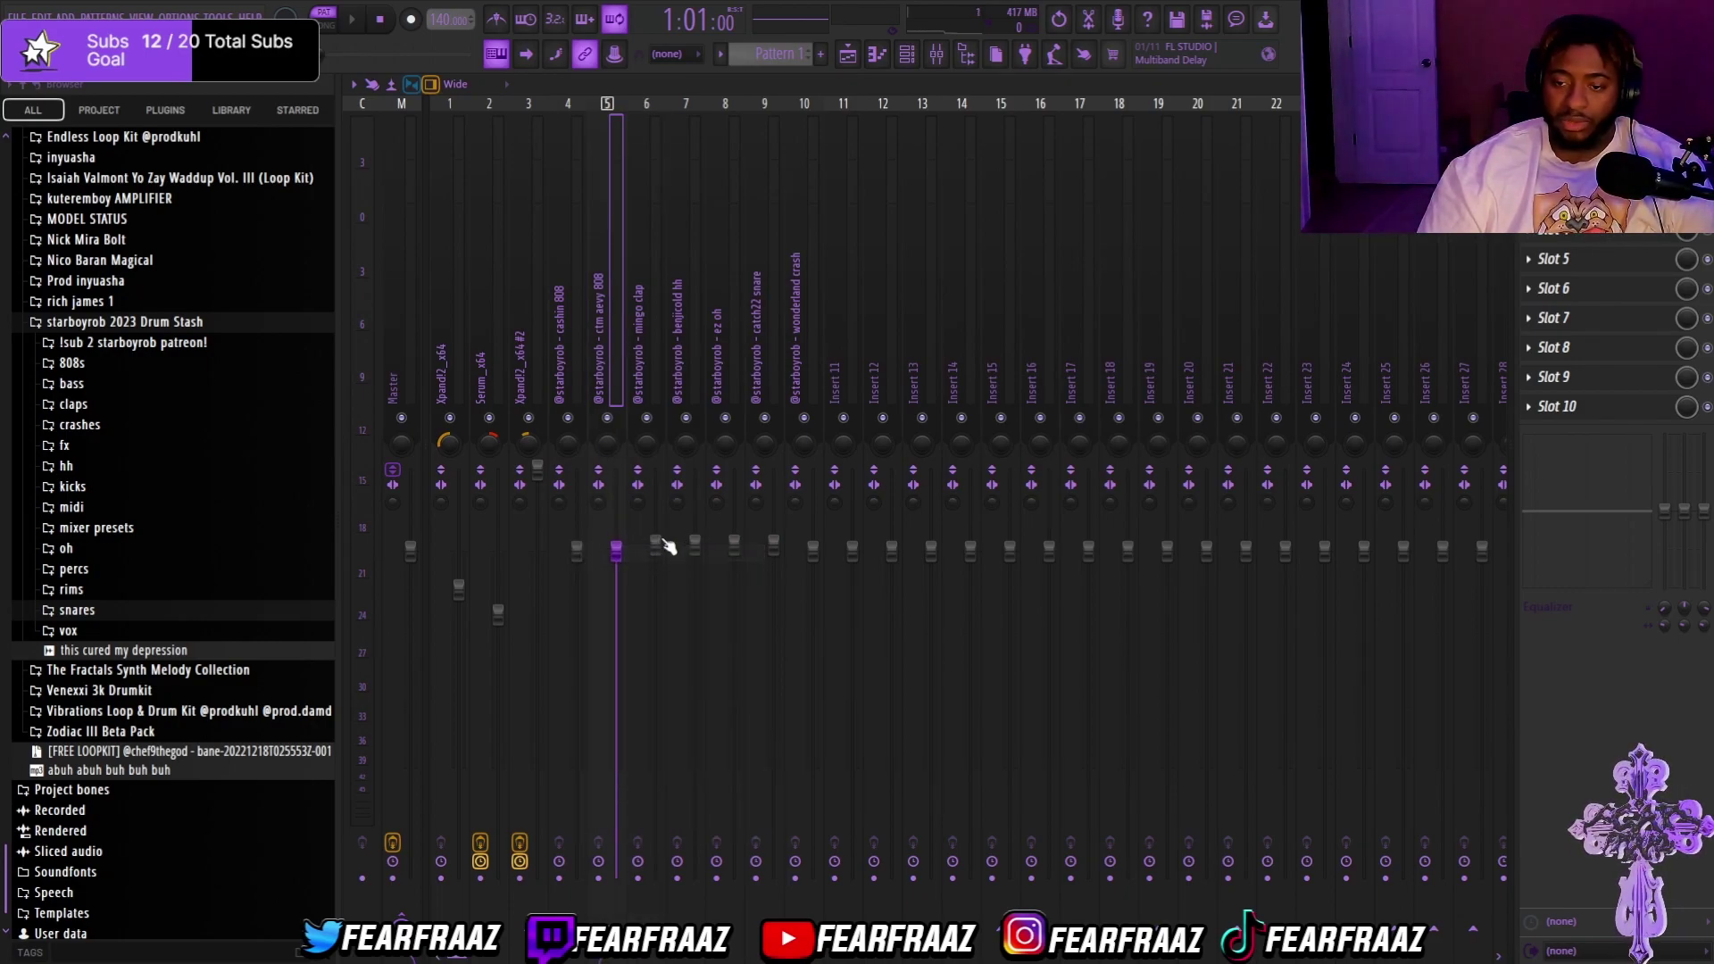
pyautogui.rightClick(695, 544)
# Step: Play the drum pattern with the channel rack placed below the mixer meters to check the drum levels
pyautogui.press('F6')
pyautogui.press('space')
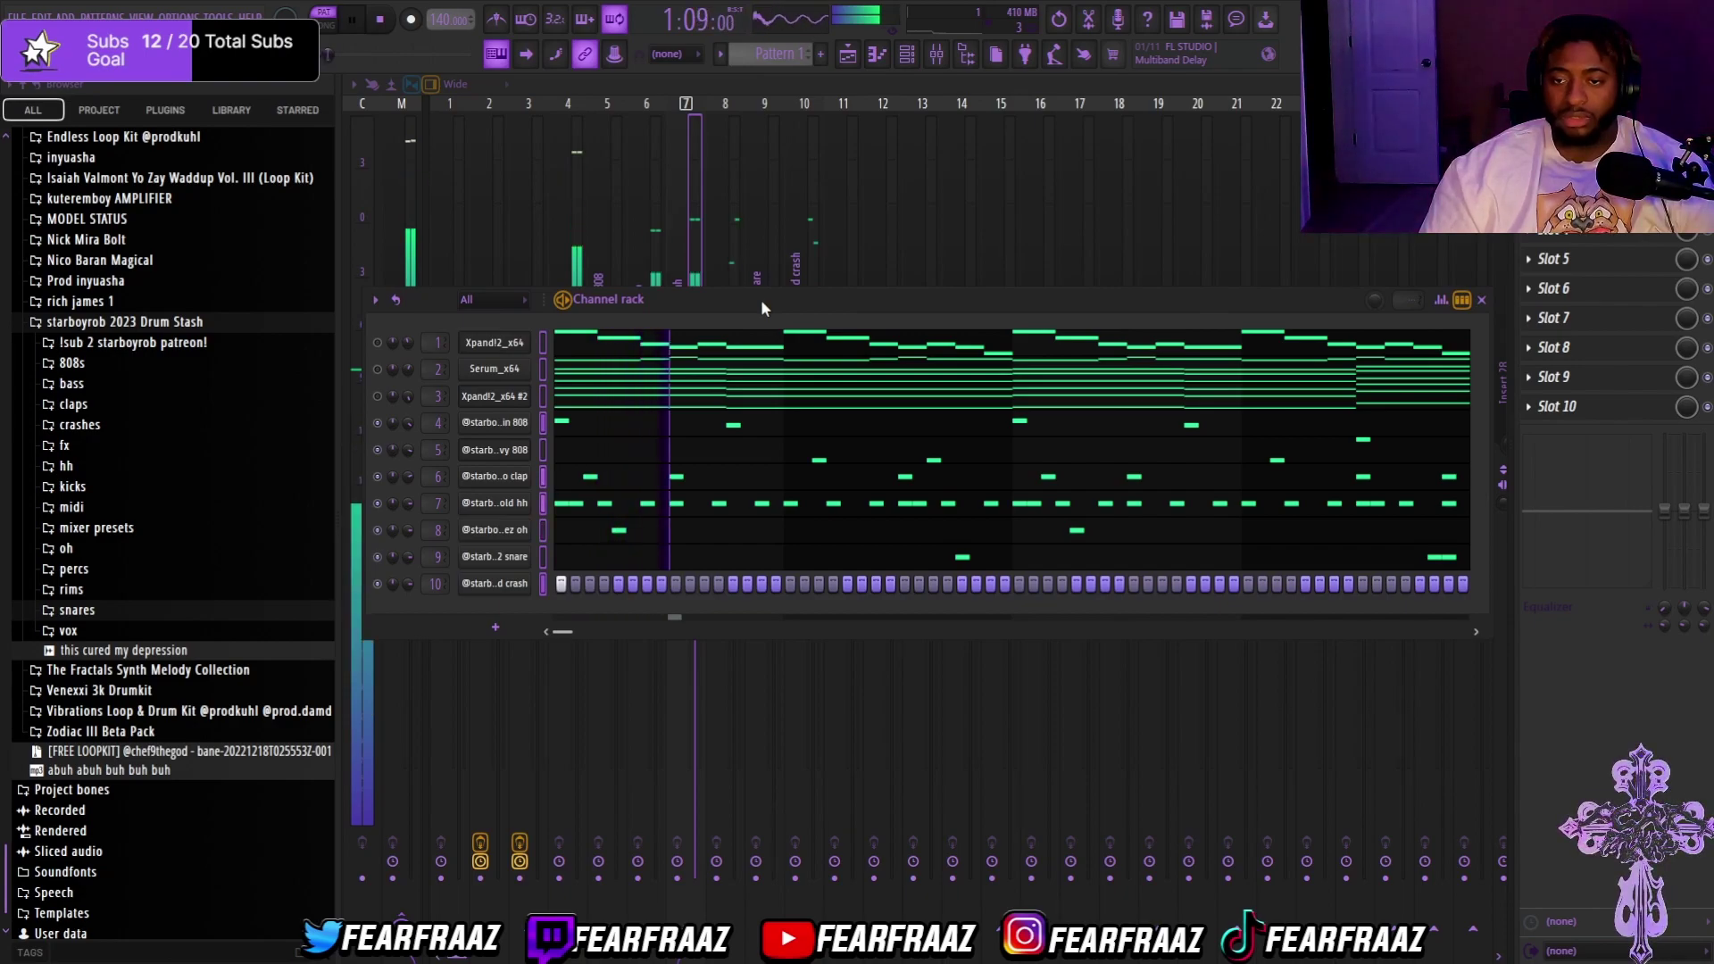
pyautogui.moveTo(760, 298); pyautogui.dragTo(822, 446)
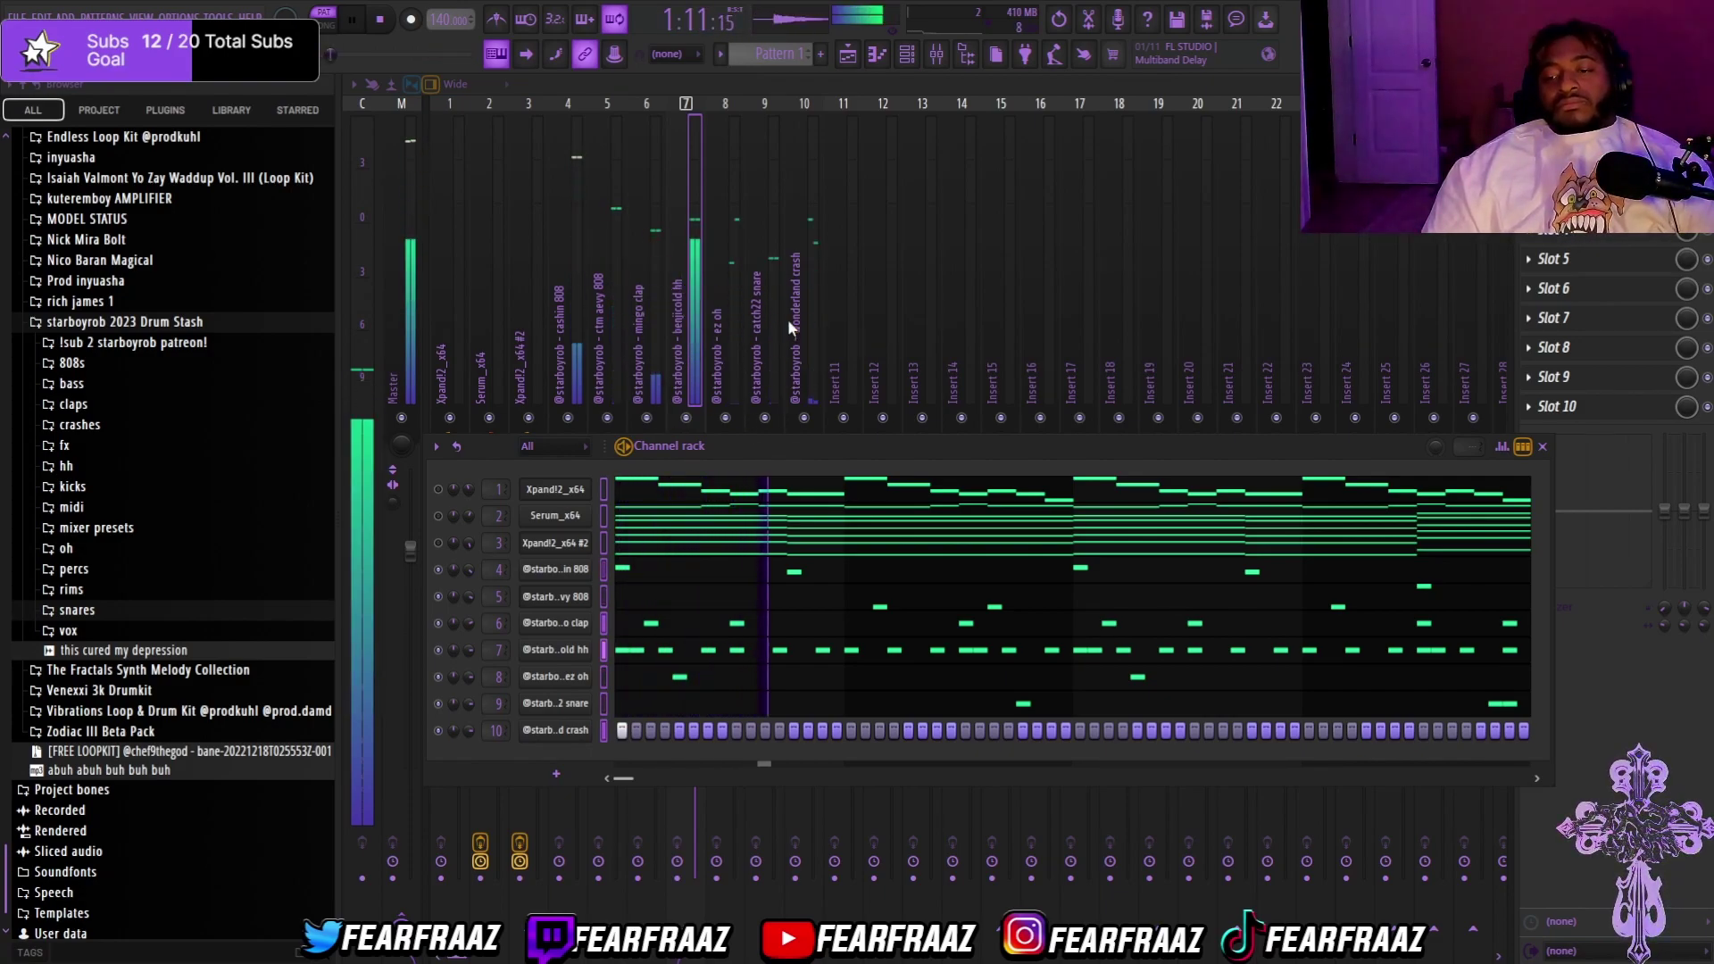
pyautogui.press('space')
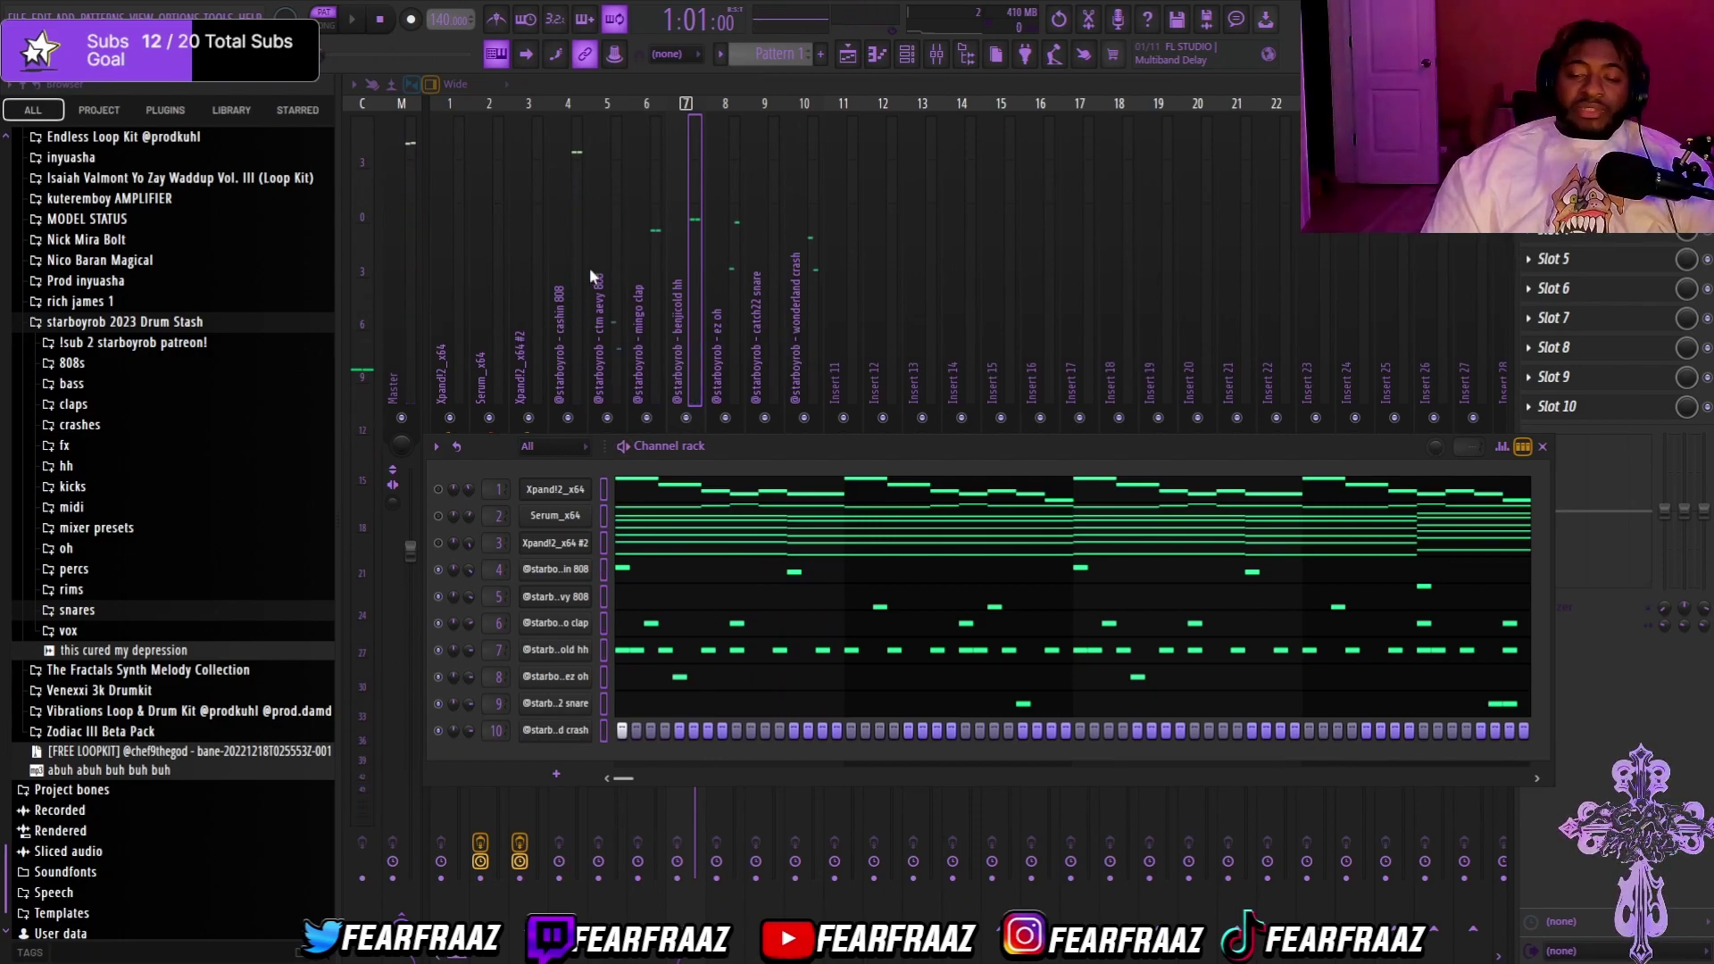
# Step: Lower the volumes of the benjicold hh and wonderland crash mixer tracks and play the drums
pyautogui.press('F6')
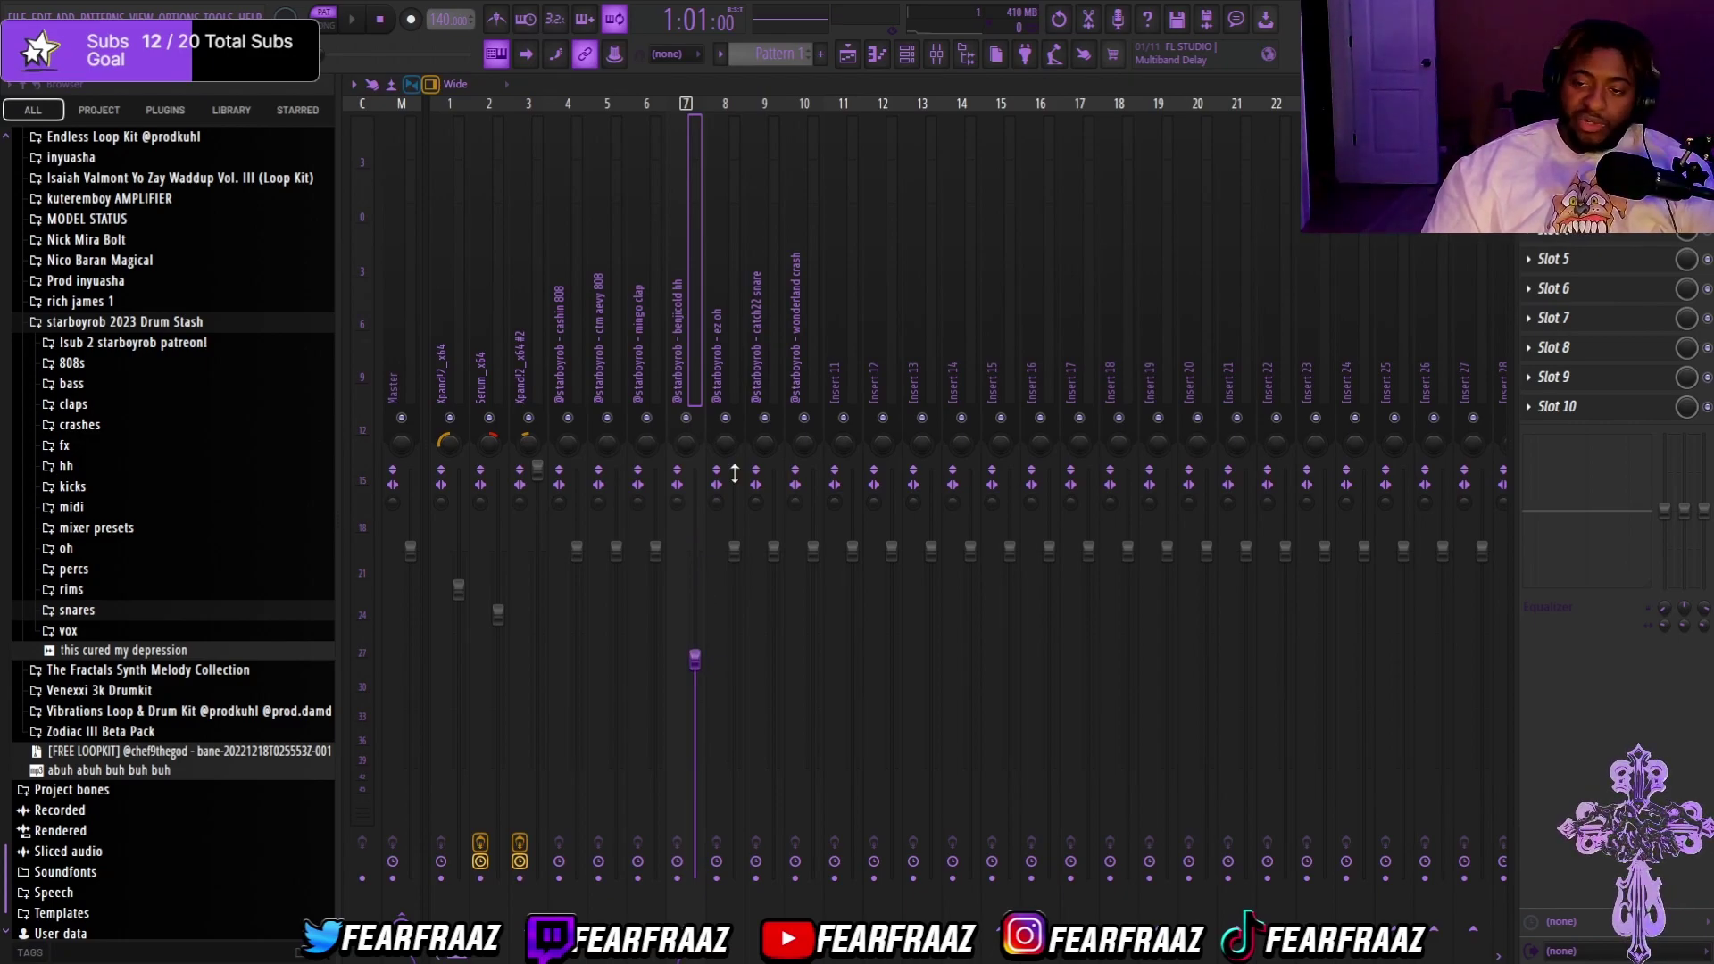
pyautogui.click(821, 343)
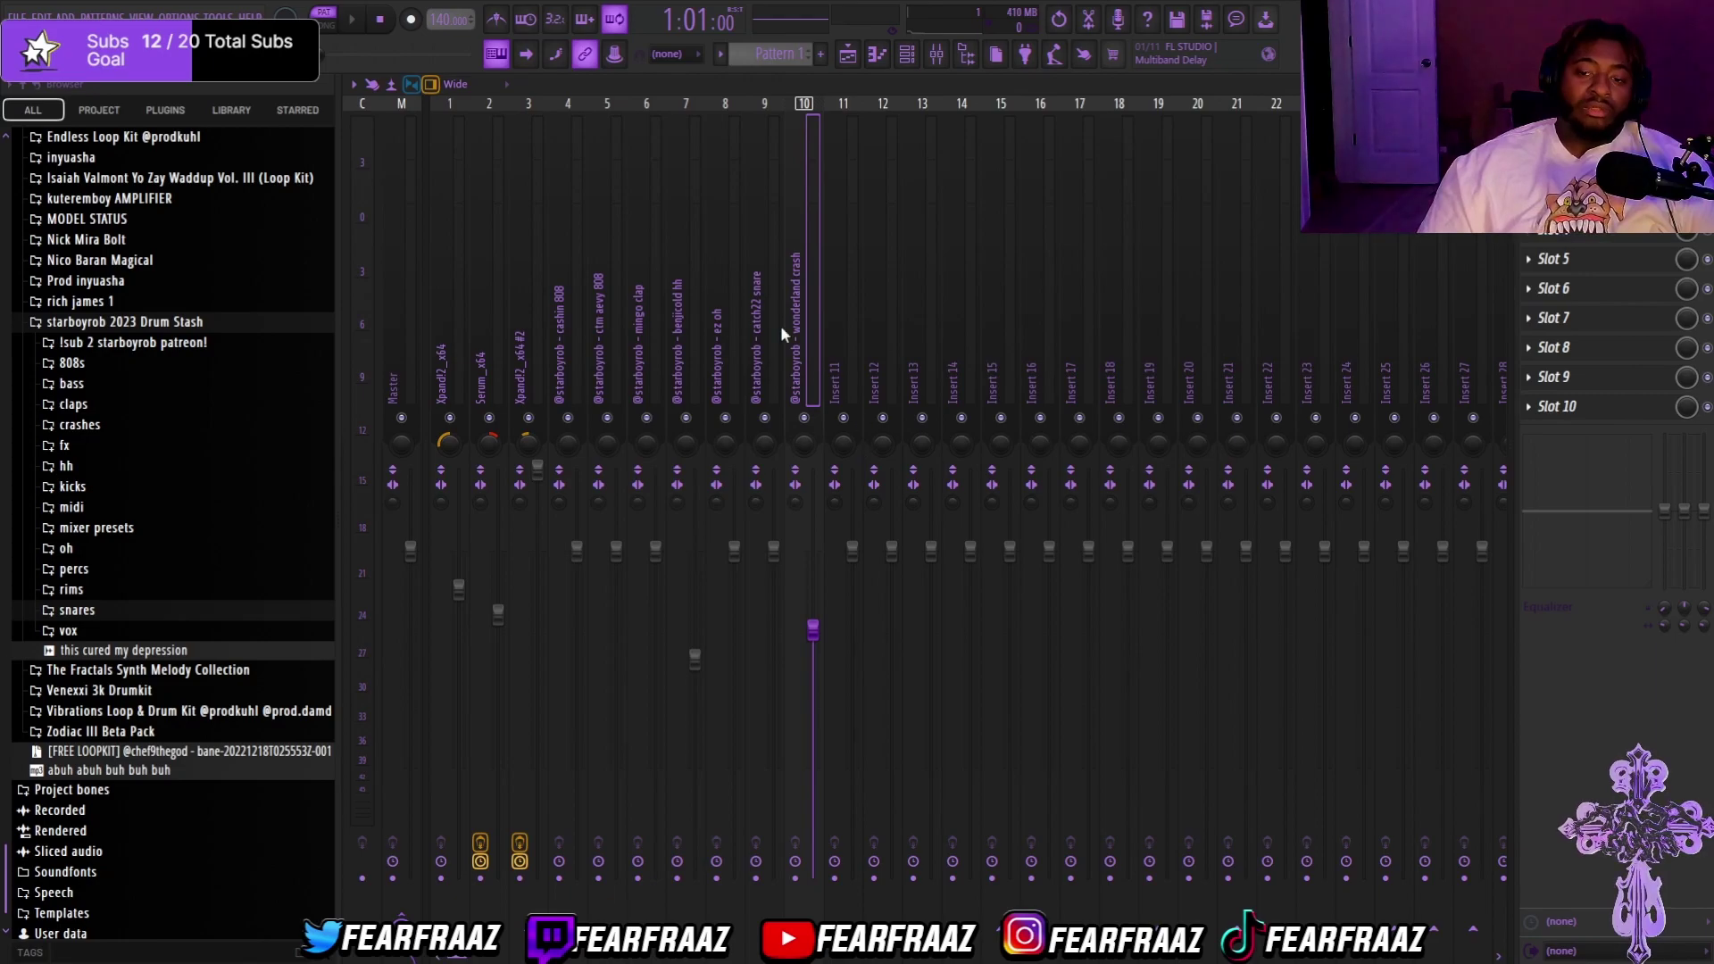
pyautogui.press('space')
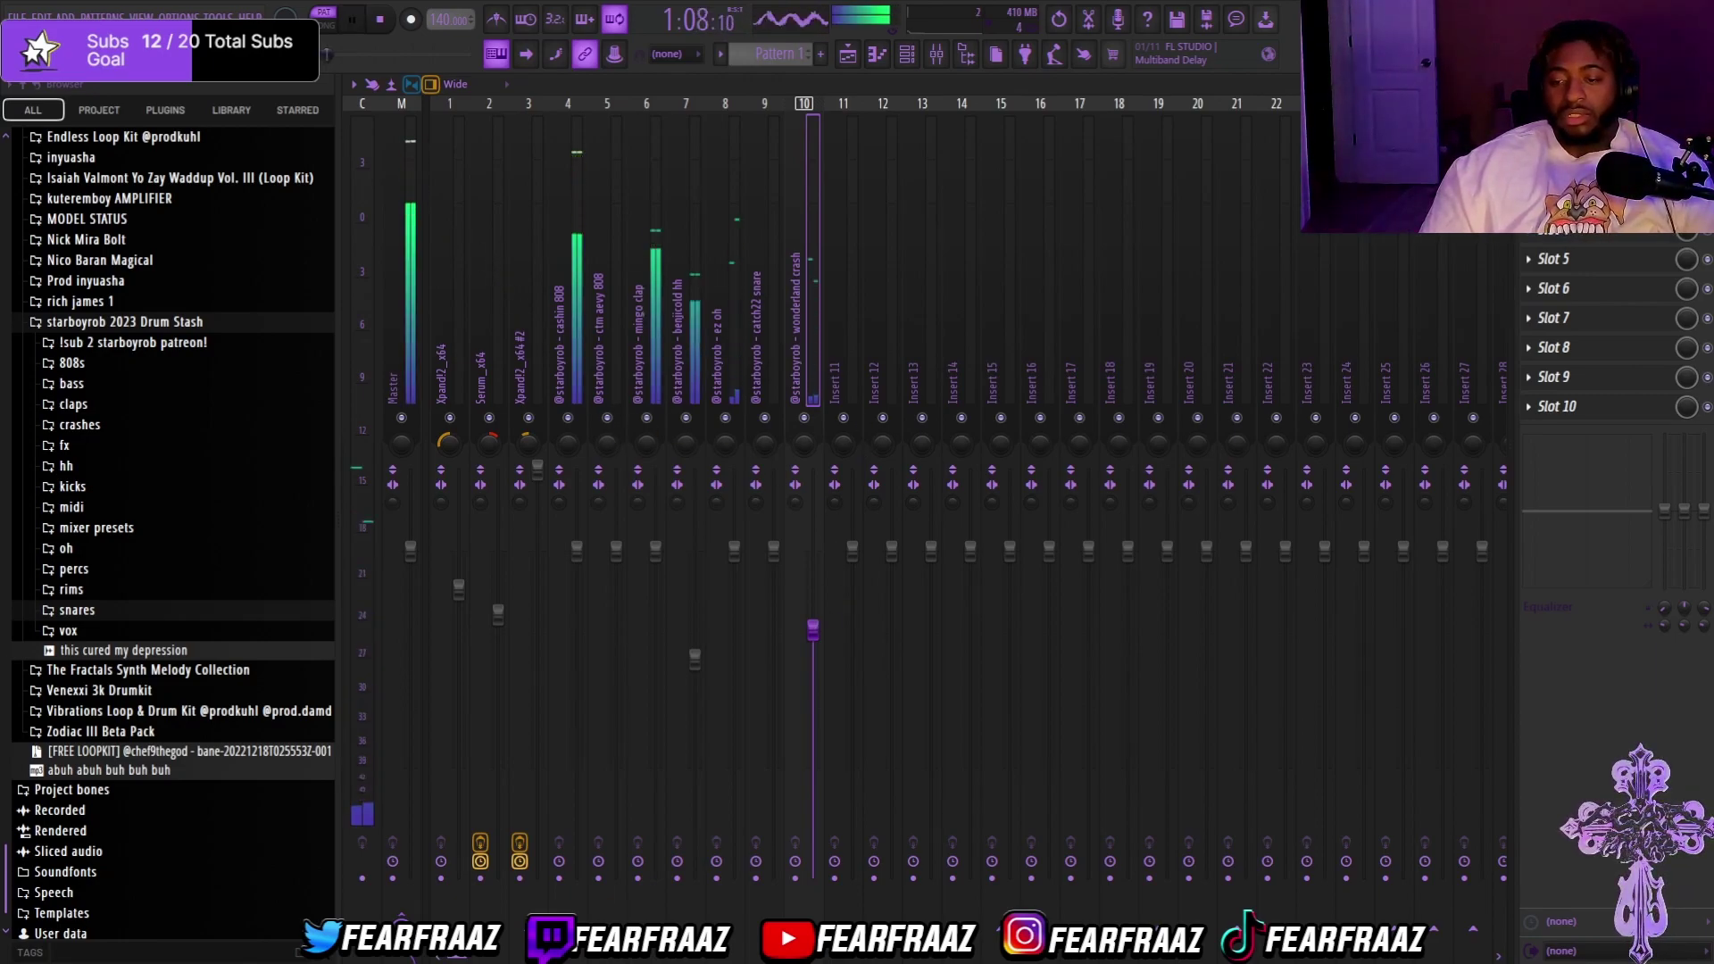
# Step: Lower the ez oh mixer track's volume to slightly below the hi-hat's fader level and replay the drums
pyautogui.moveTo(735, 548); pyautogui.dragTo(737, 695)
pyautogui.press('space')
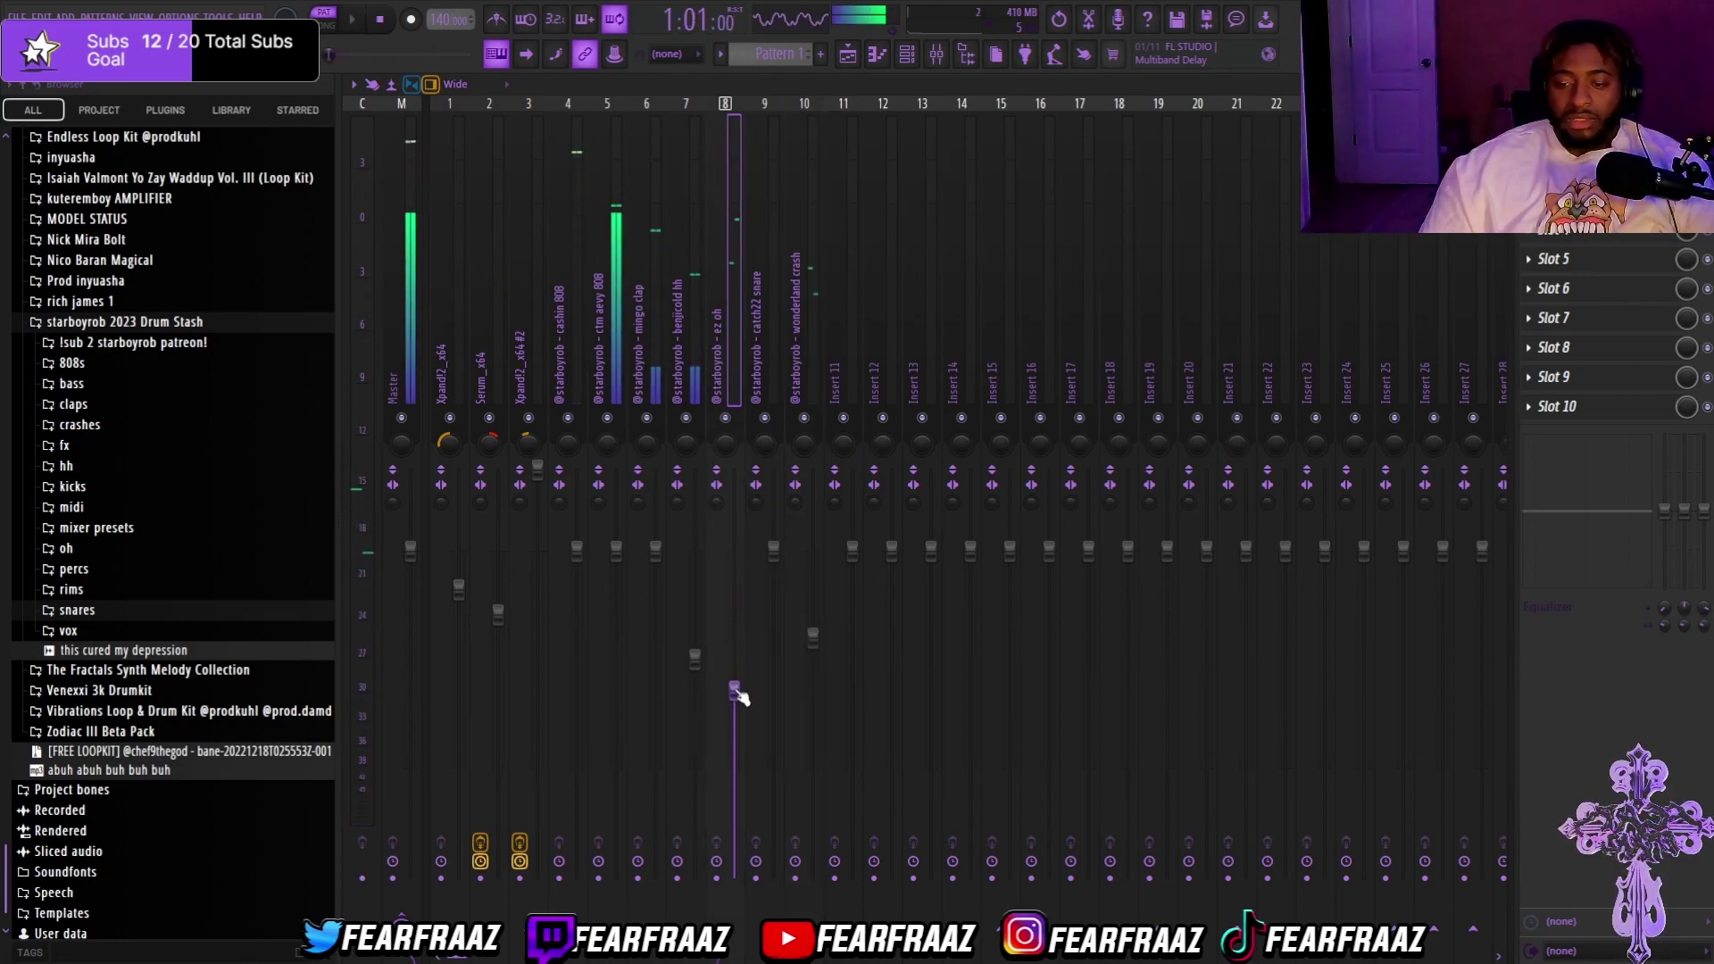
pyautogui.press('space')
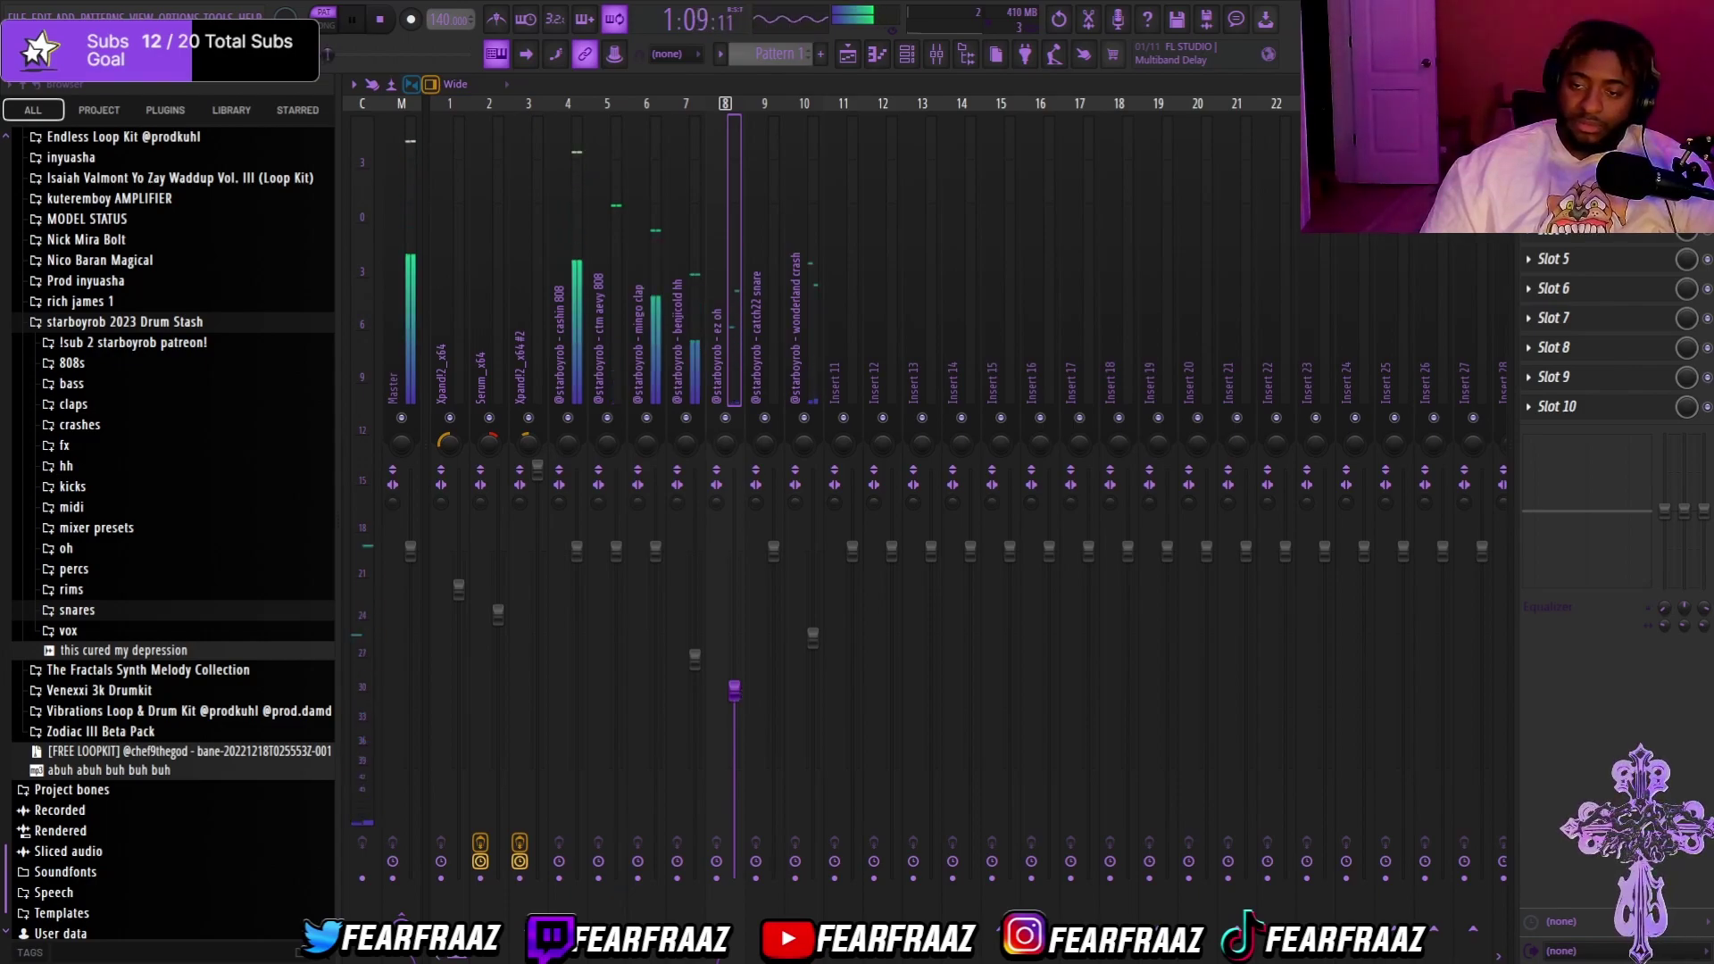
# Step: Lower the ez oh mixer track's volume well below the hi-hat's fader level and stop playback
pyautogui.moveTo(735, 689); pyautogui.dragTo(735, 683)
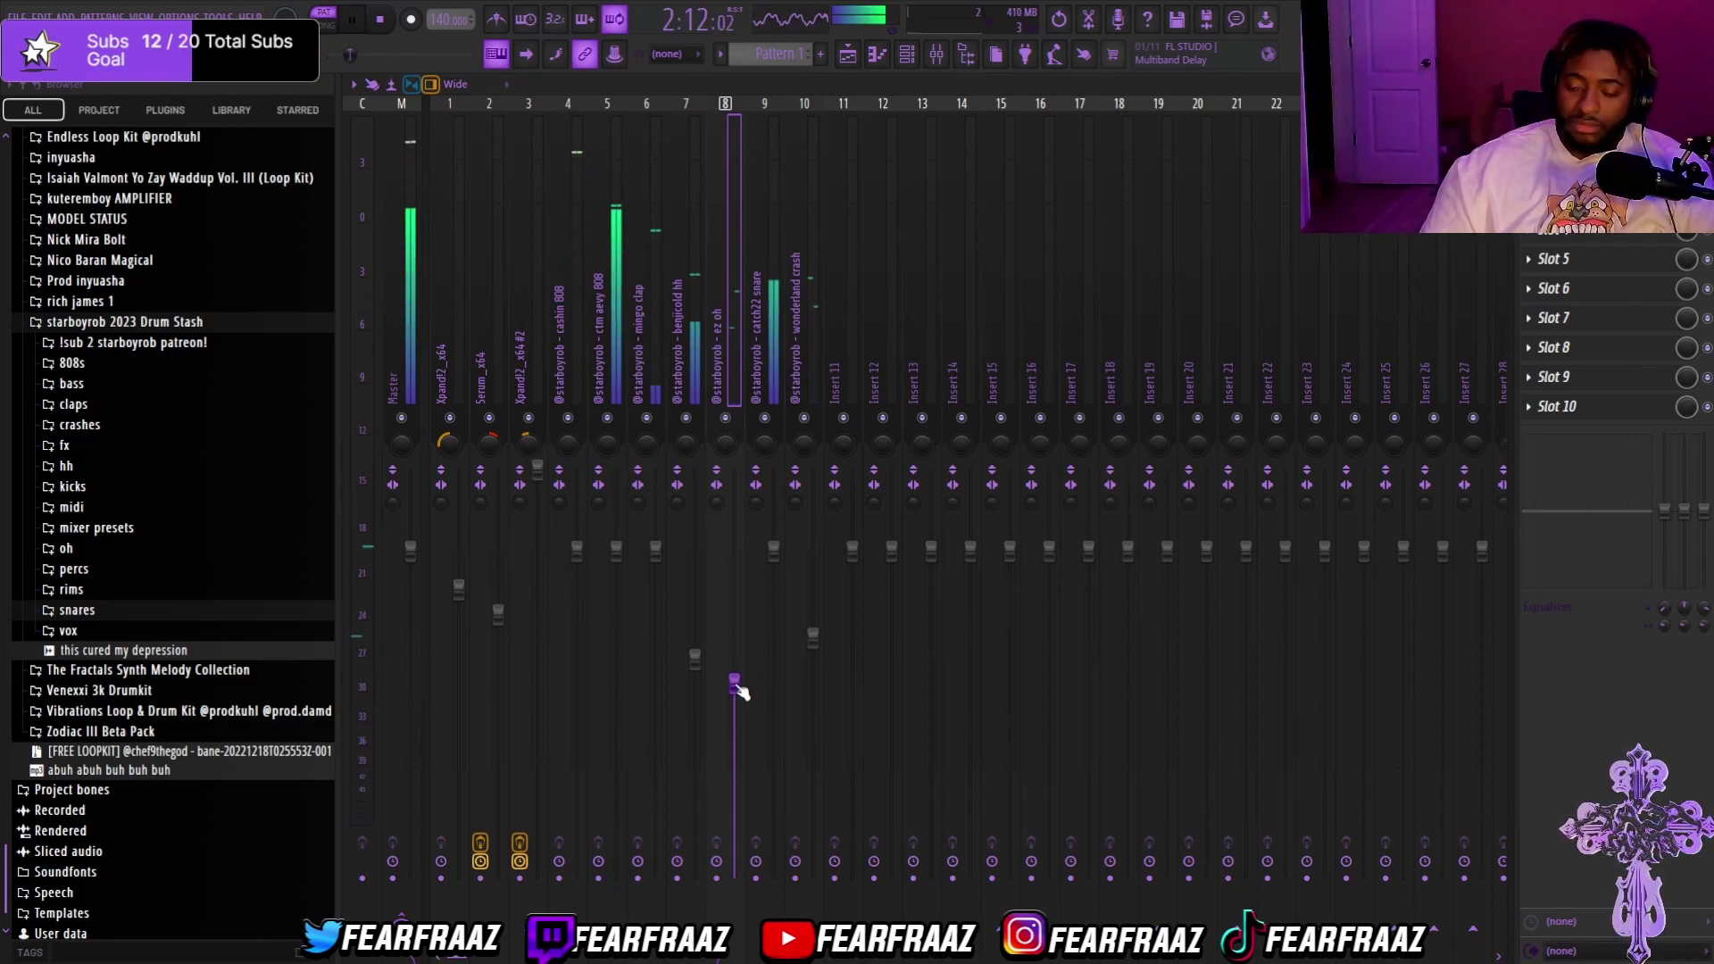
pyautogui.moveTo(734, 685); pyautogui.dragTo(736, 721)
pyautogui.press('space')
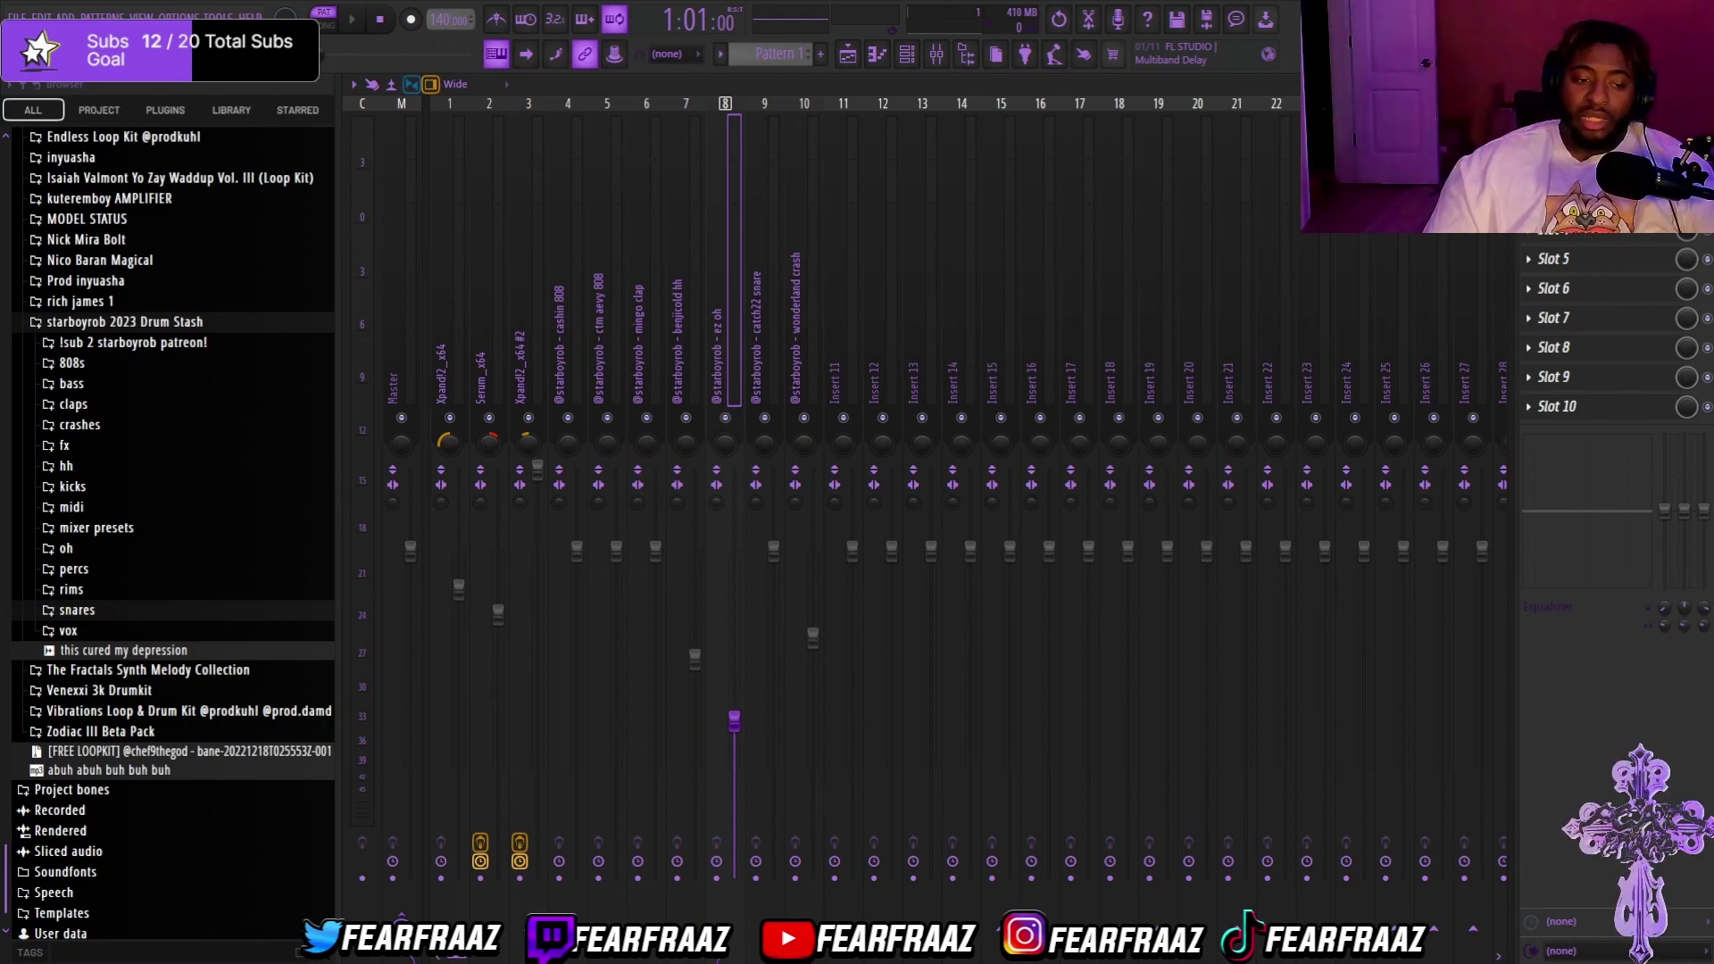
# Step: Lower the cashin 808 mixer track's volume to about the Serum track's fader level while the drums play
pyautogui.click(566, 242)
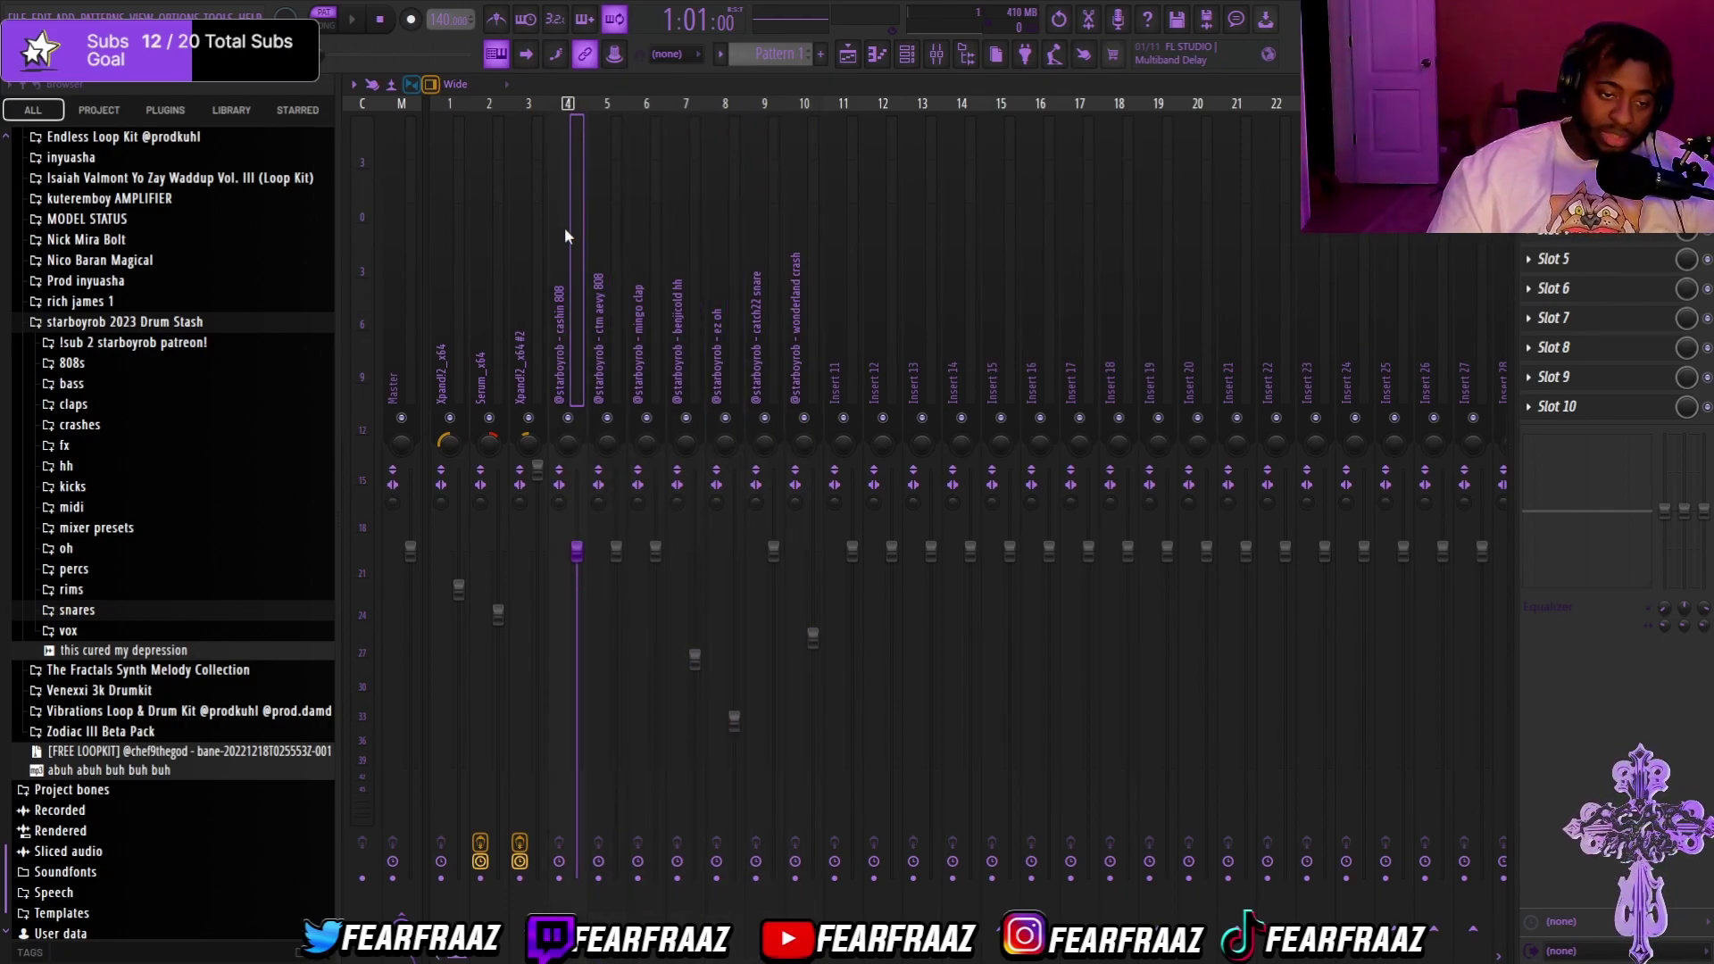
pyautogui.press('space')
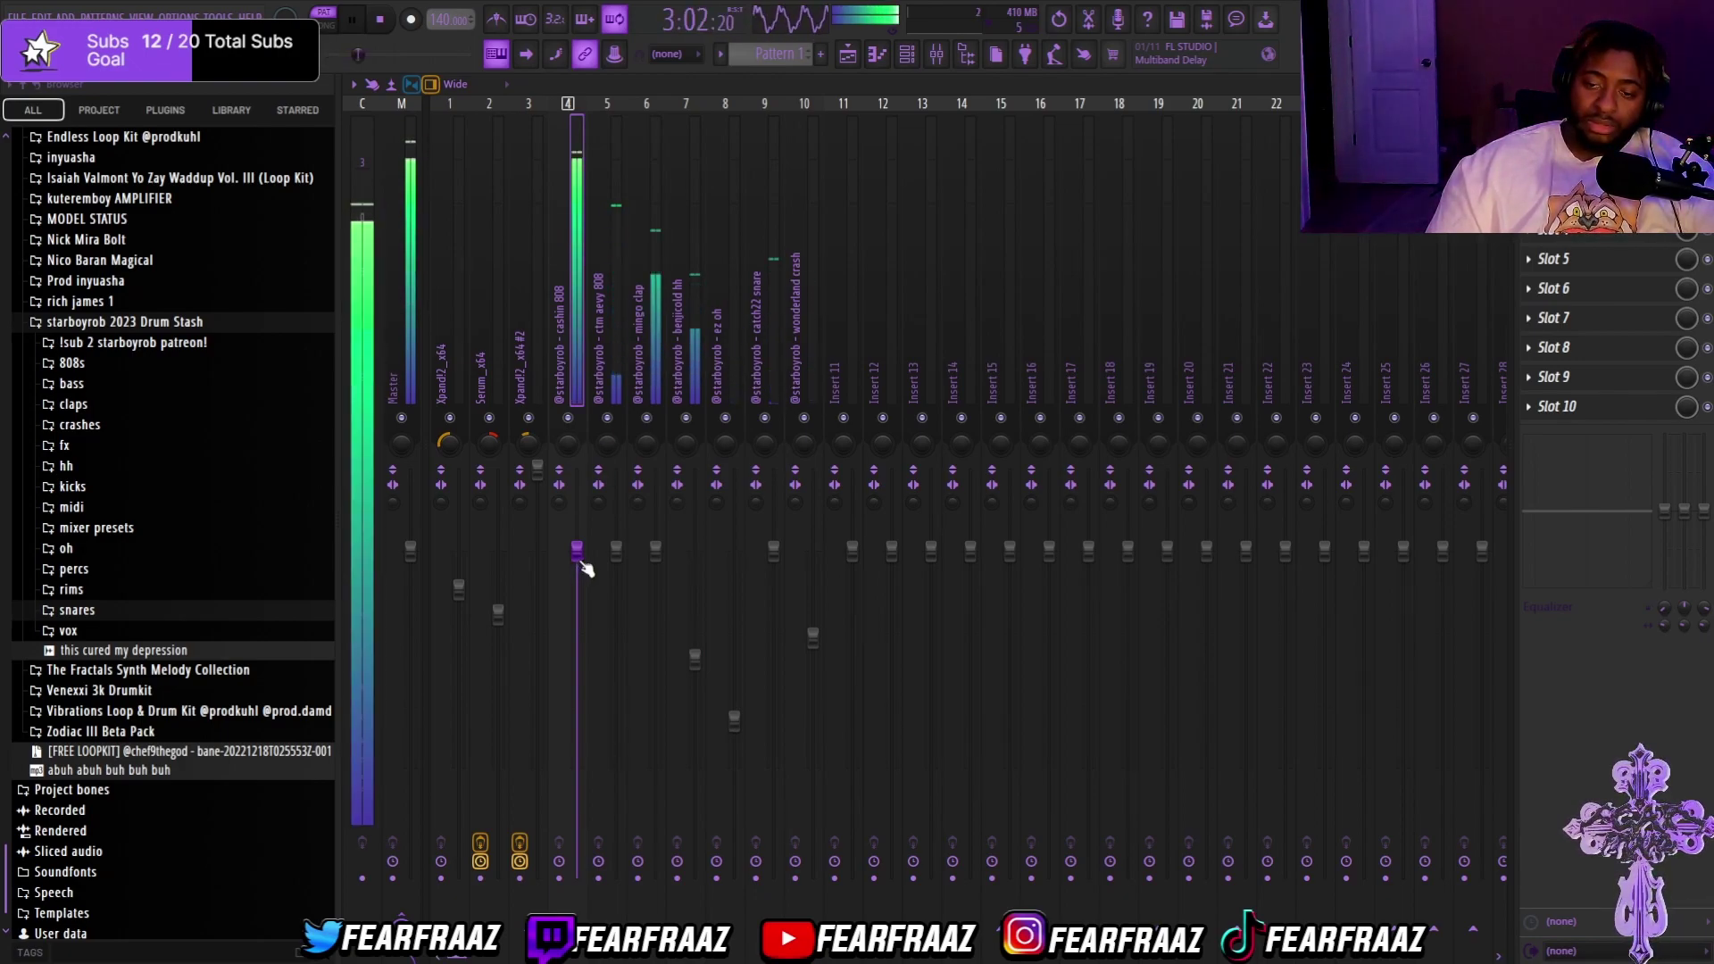
pyautogui.moveTo(581, 562); pyautogui.dragTo(581, 616)
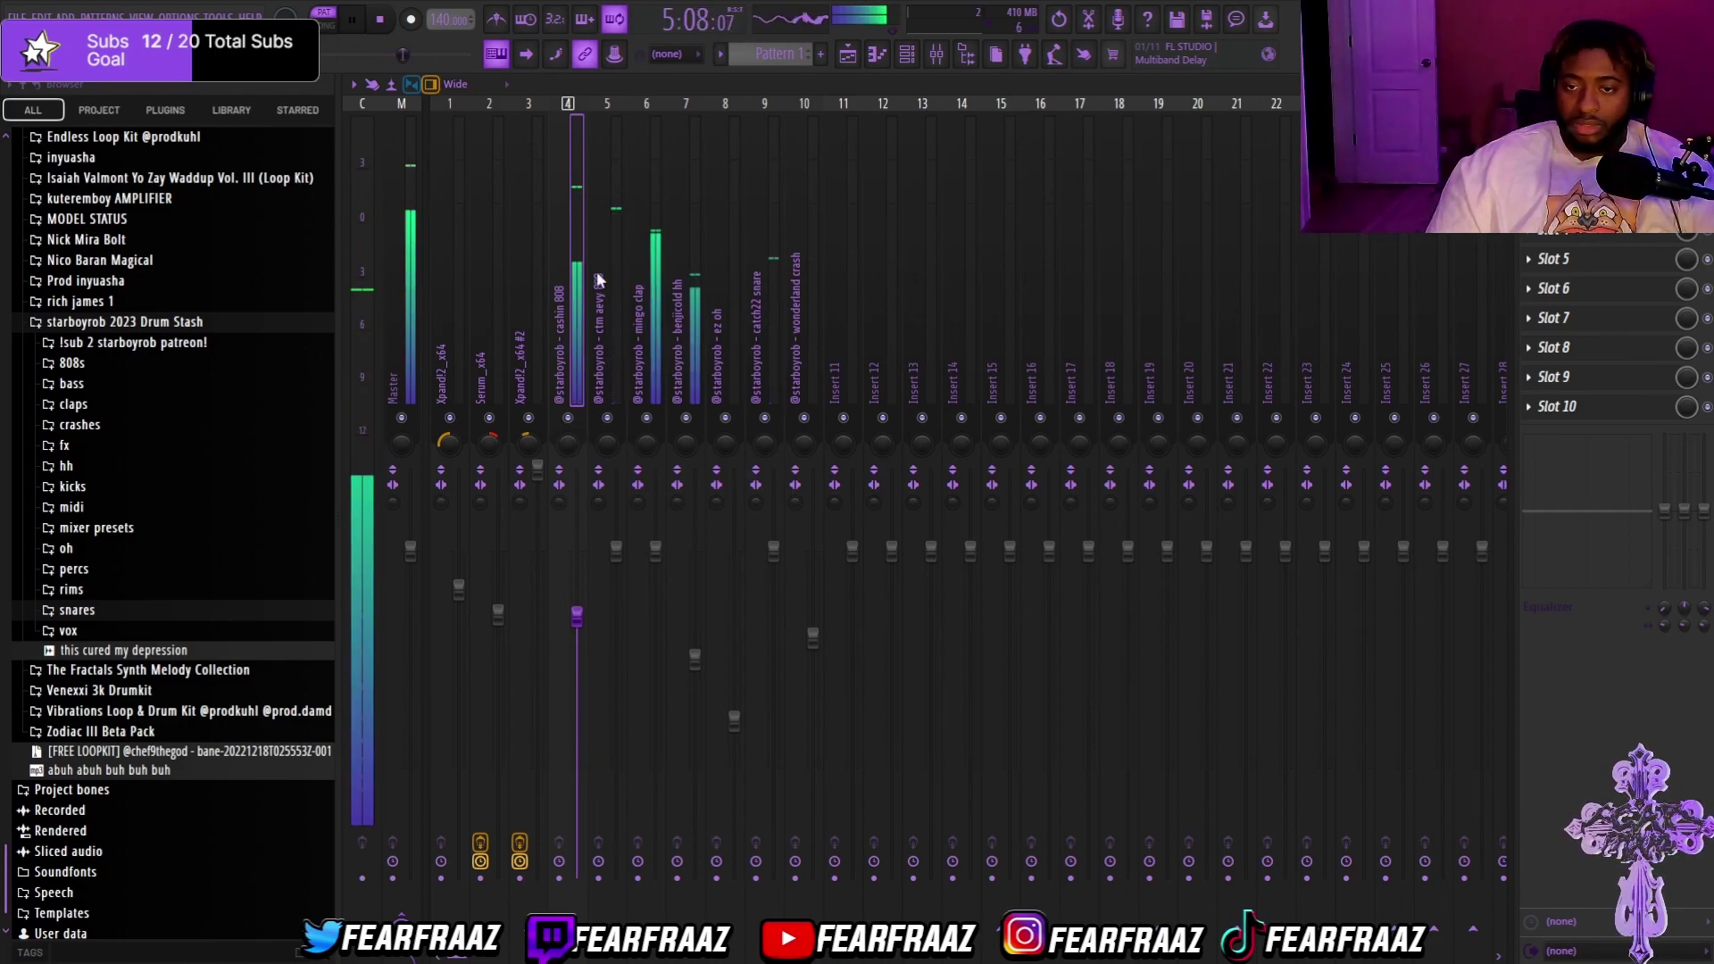
# Step: Select the mingo clap mixer track and replay the drums to check its level
pyautogui.click(638, 397)
pyautogui.press('space')
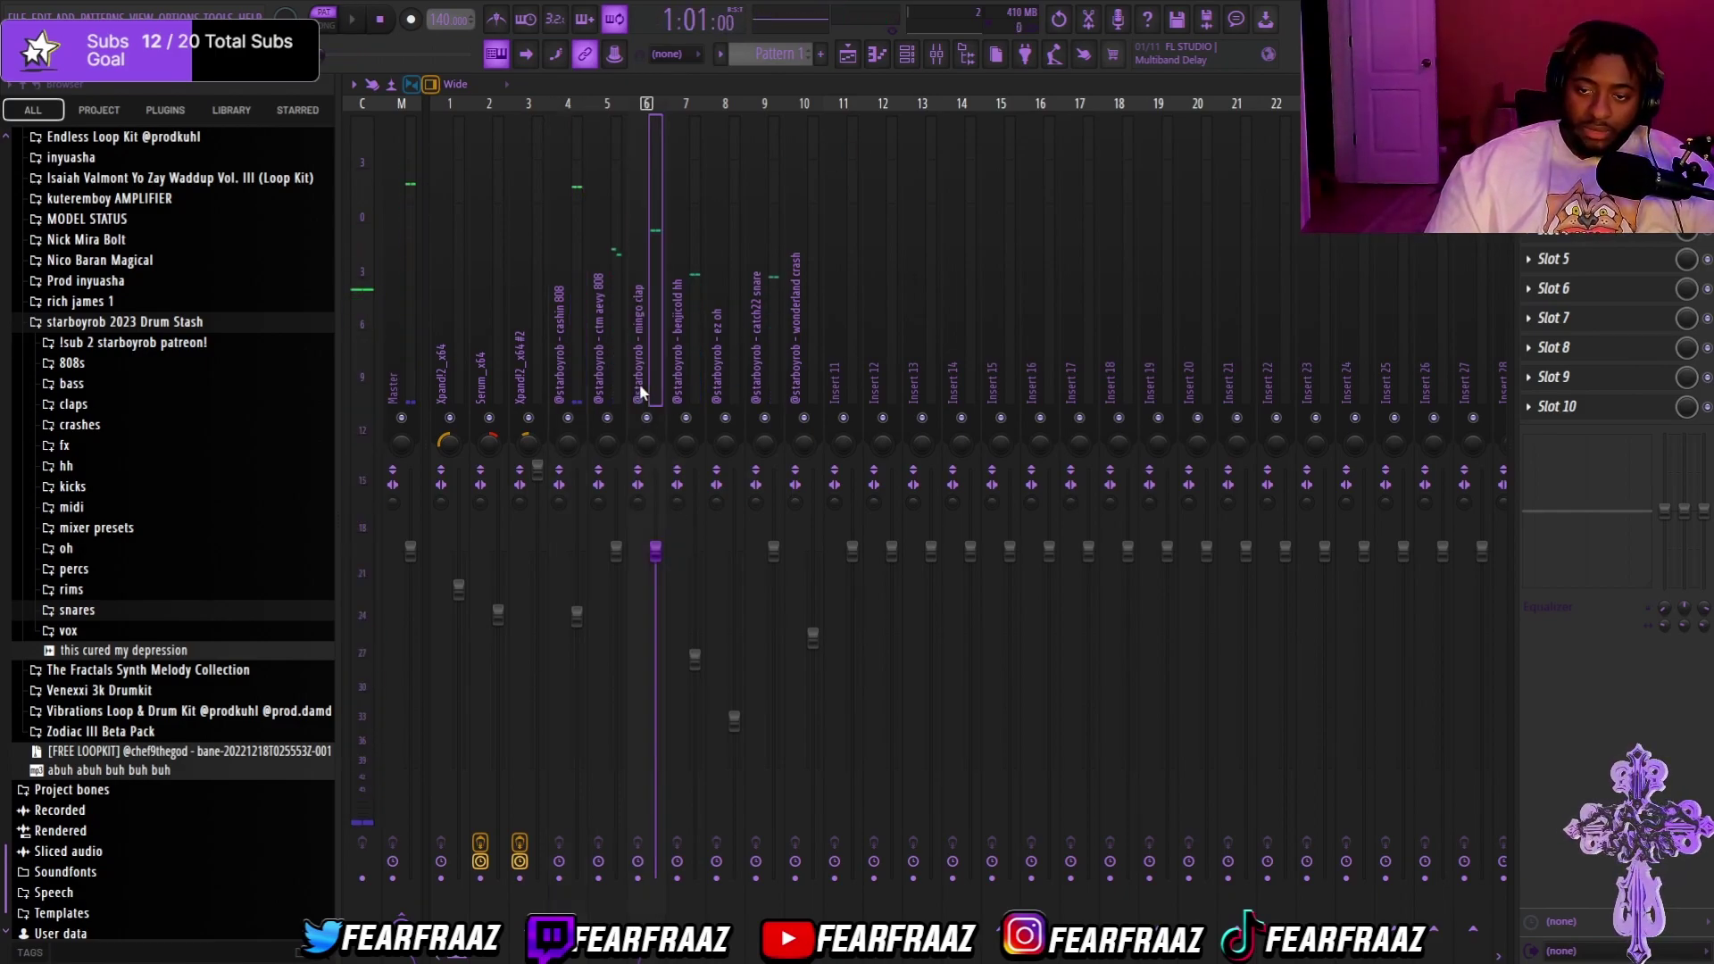
pyautogui.press('space')
pyautogui.moveTo(655, 548)
pyautogui.mouseDown()
pyautogui.moveTo(655, 572)
pyautogui.moveTo(656, 548)
pyautogui.mouseUp()
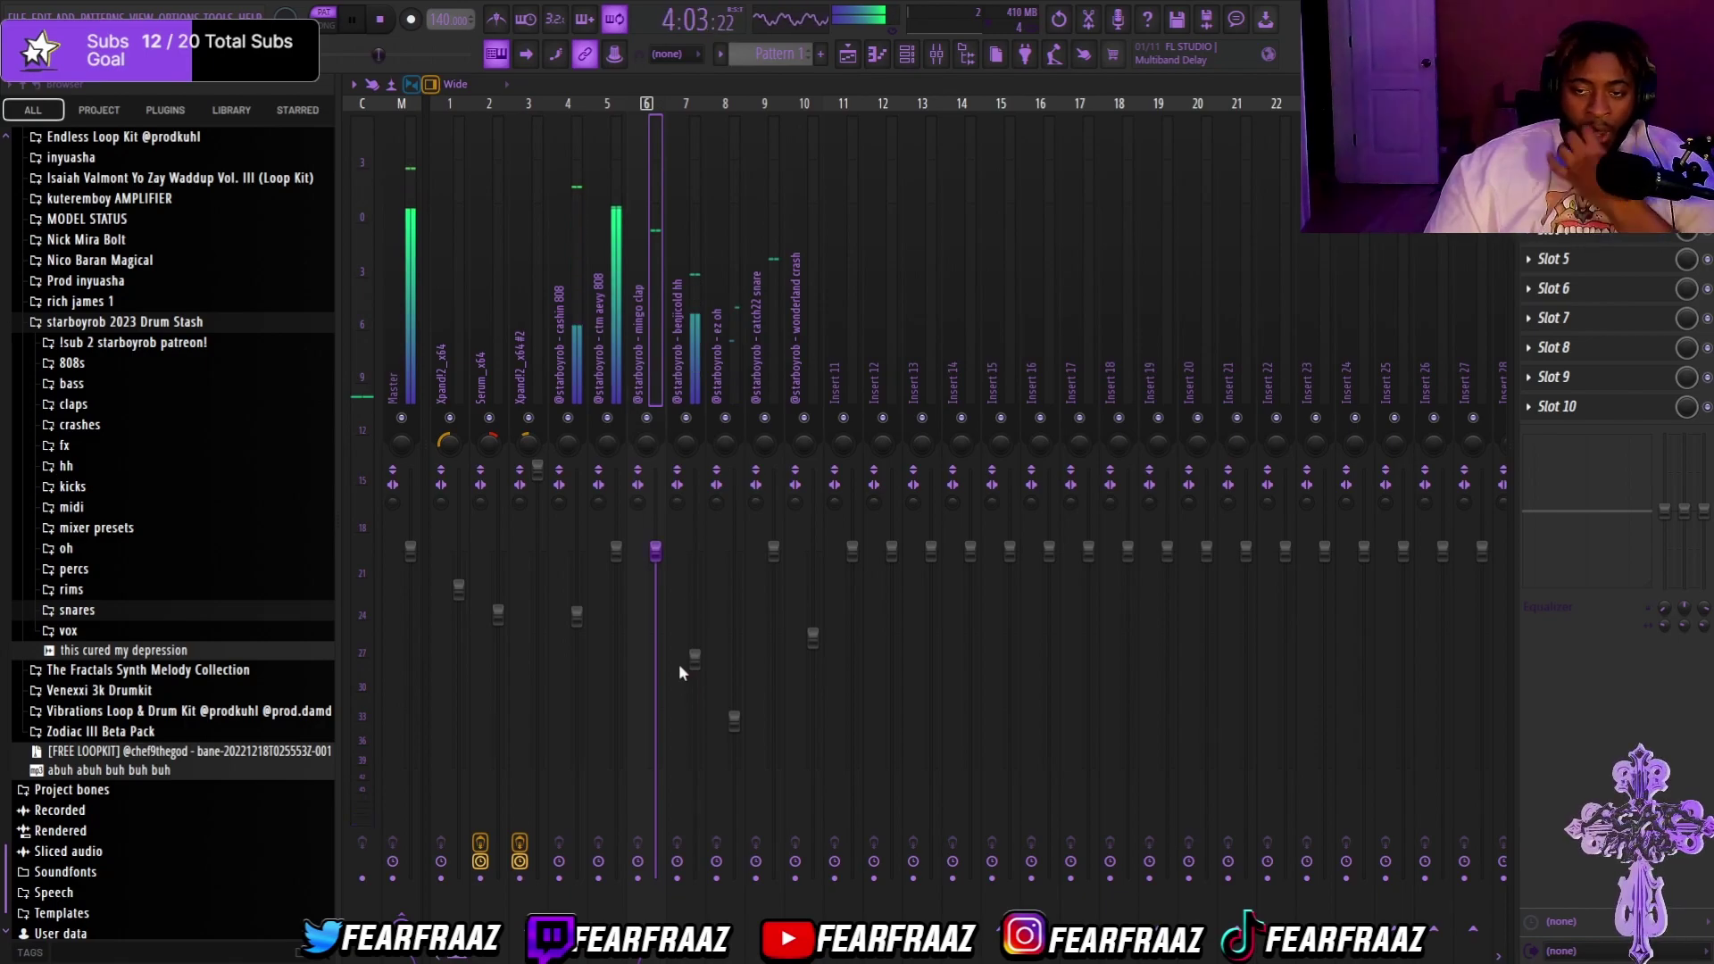
# Step: Lower the catch22 snare mixer track's volume slightly below the clap's fader level and replay the drums
pyautogui.click(773, 549)
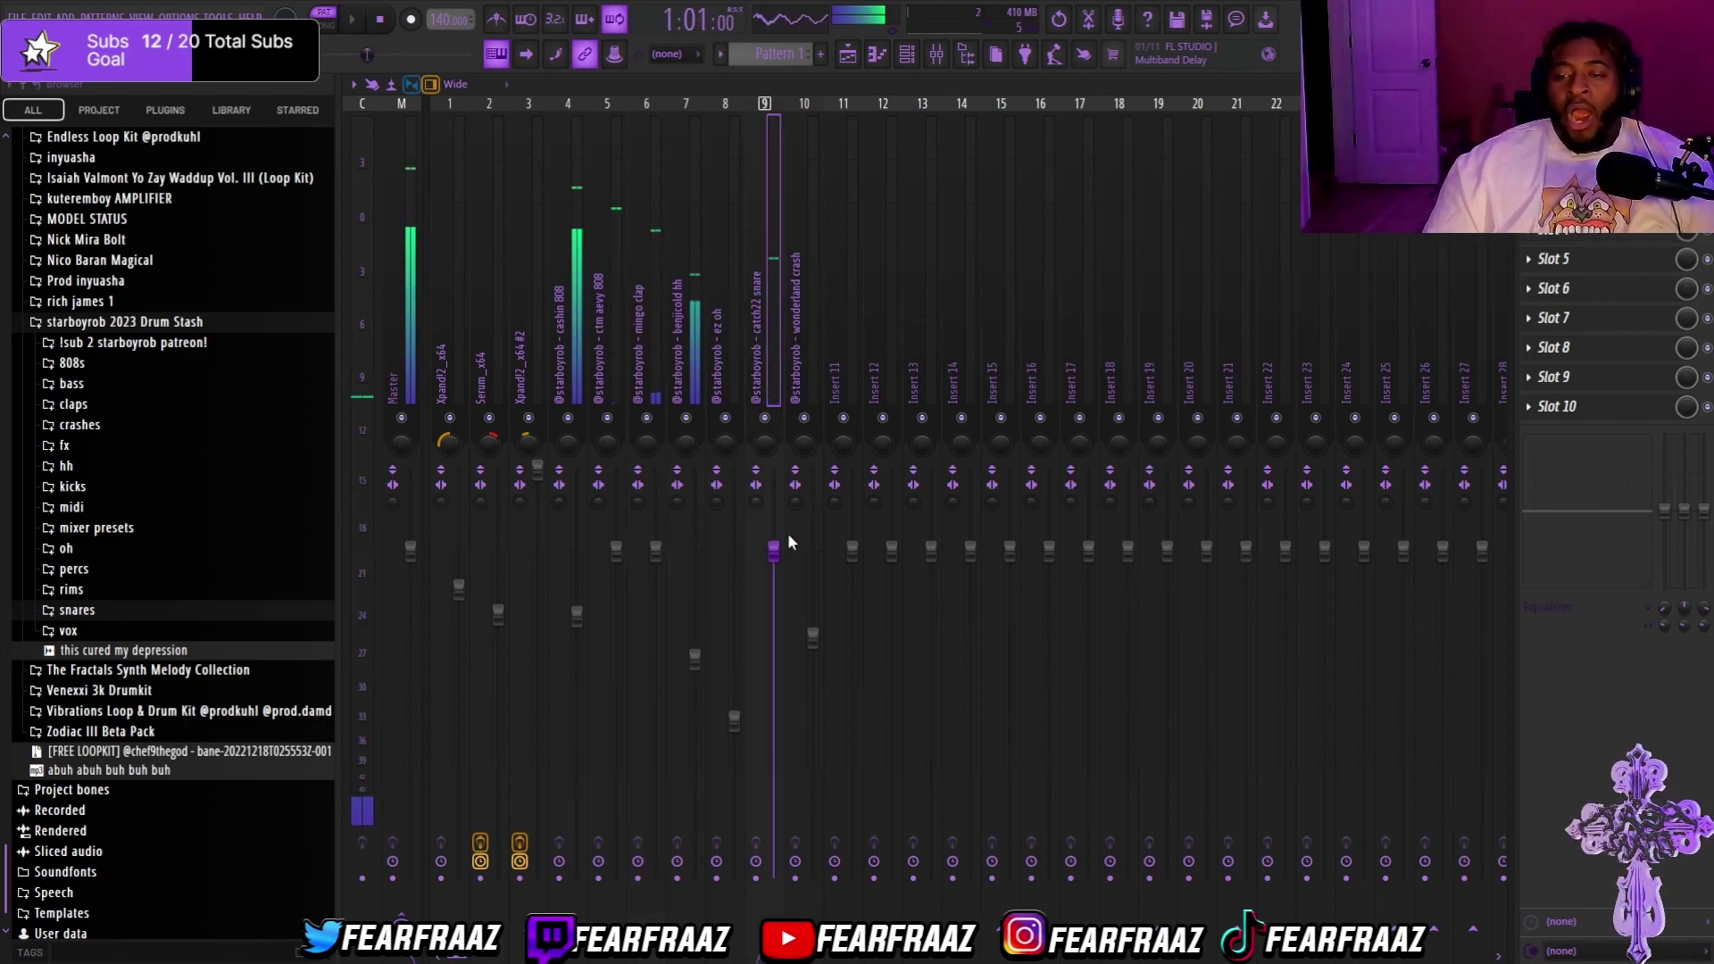
pyautogui.press('space')
pyautogui.moveTo(773, 590); pyautogui.dragTo(773, 563)
pyautogui.press('space')
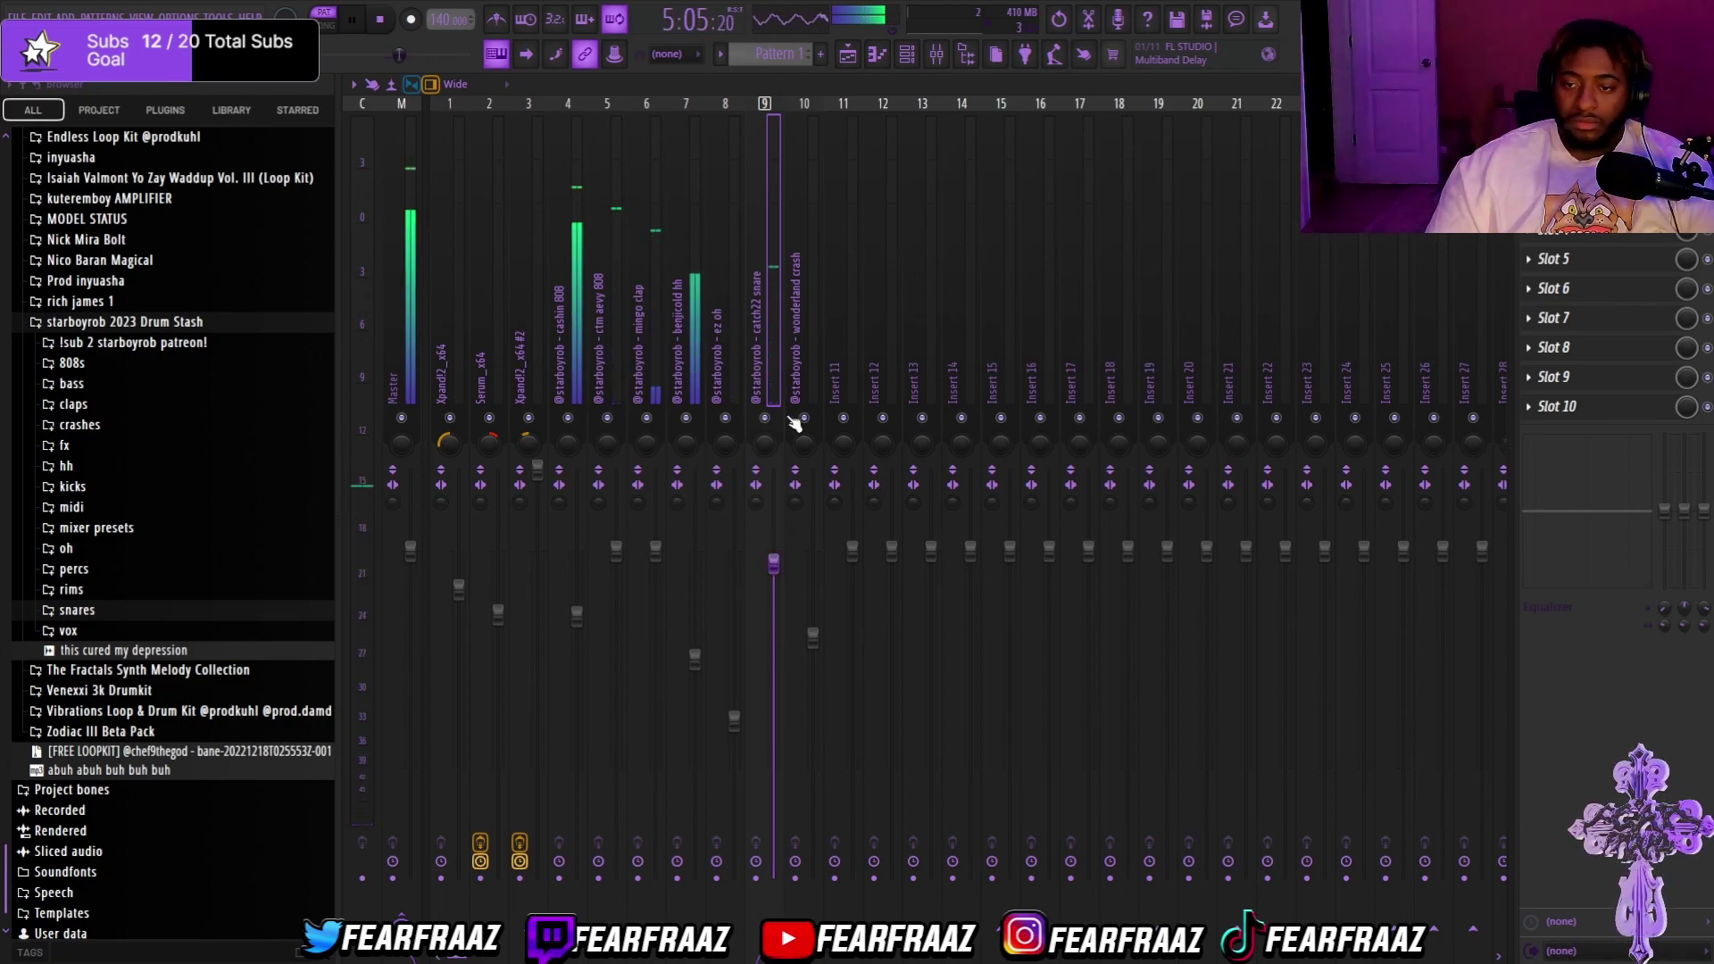
pyautogui.press('space')
# Step: Lower the benjicold hh mixer track's volume to slightly above the ez oh fader level while the drums play
pyautogui.click(694, 366)
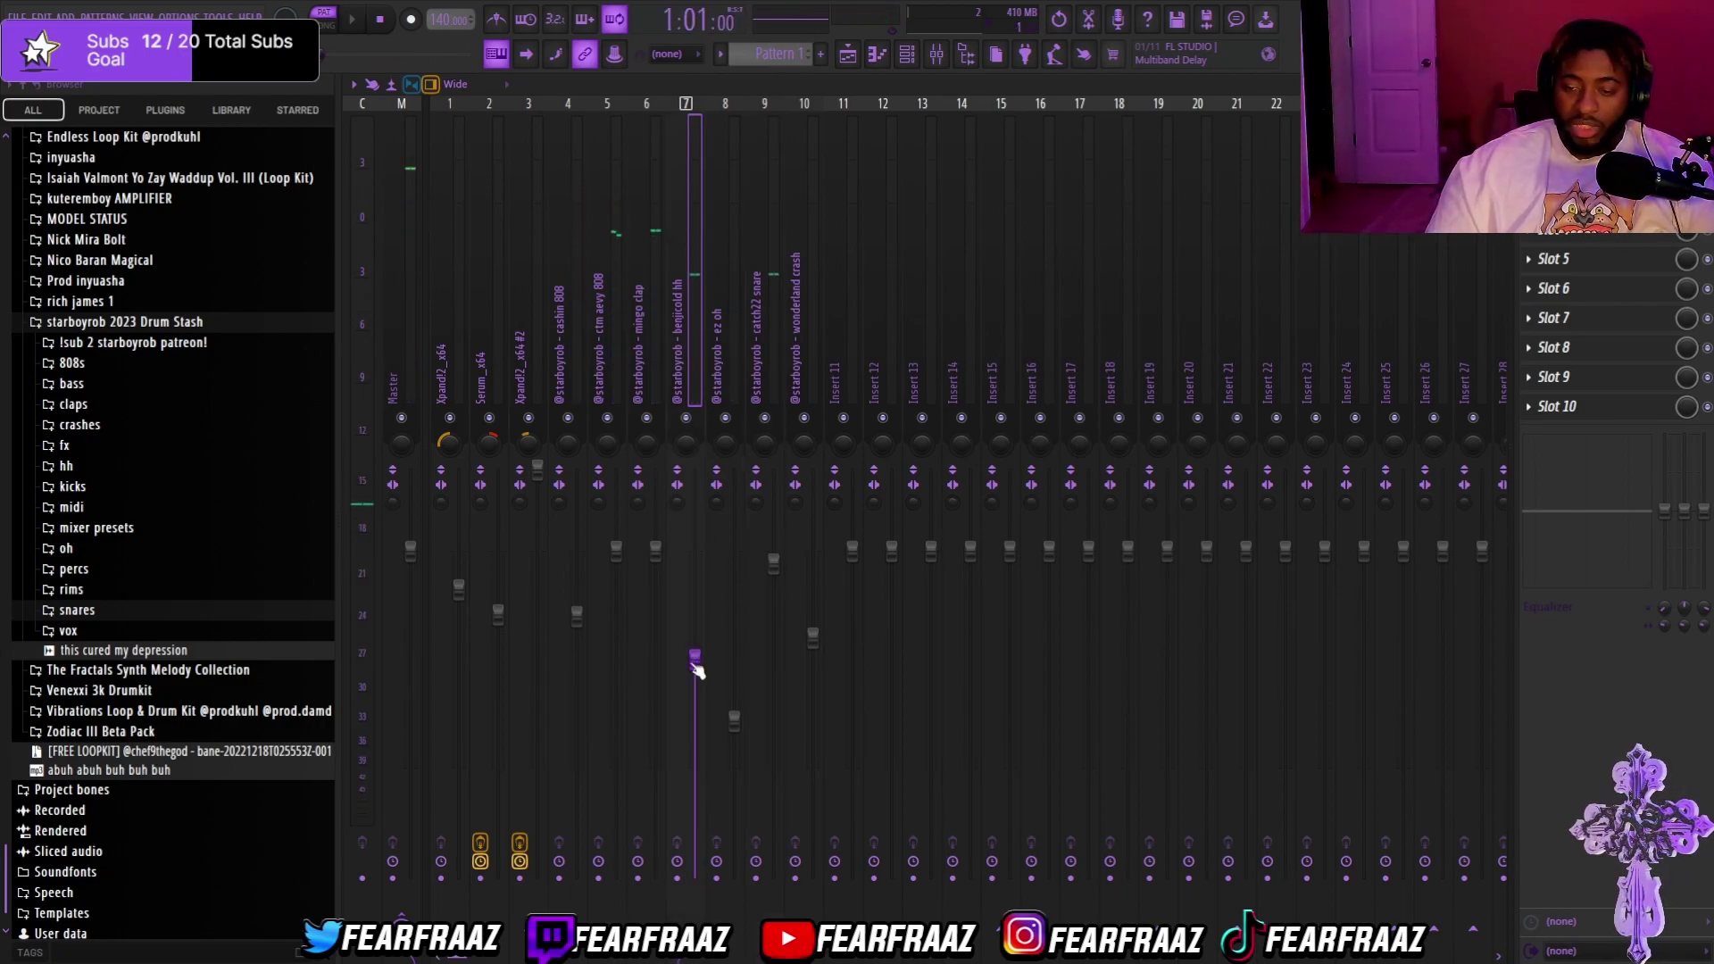
pyautogui.press('space')
pyautogui.moveTo(694, 656); pyautogui.dragTo(694, 699)
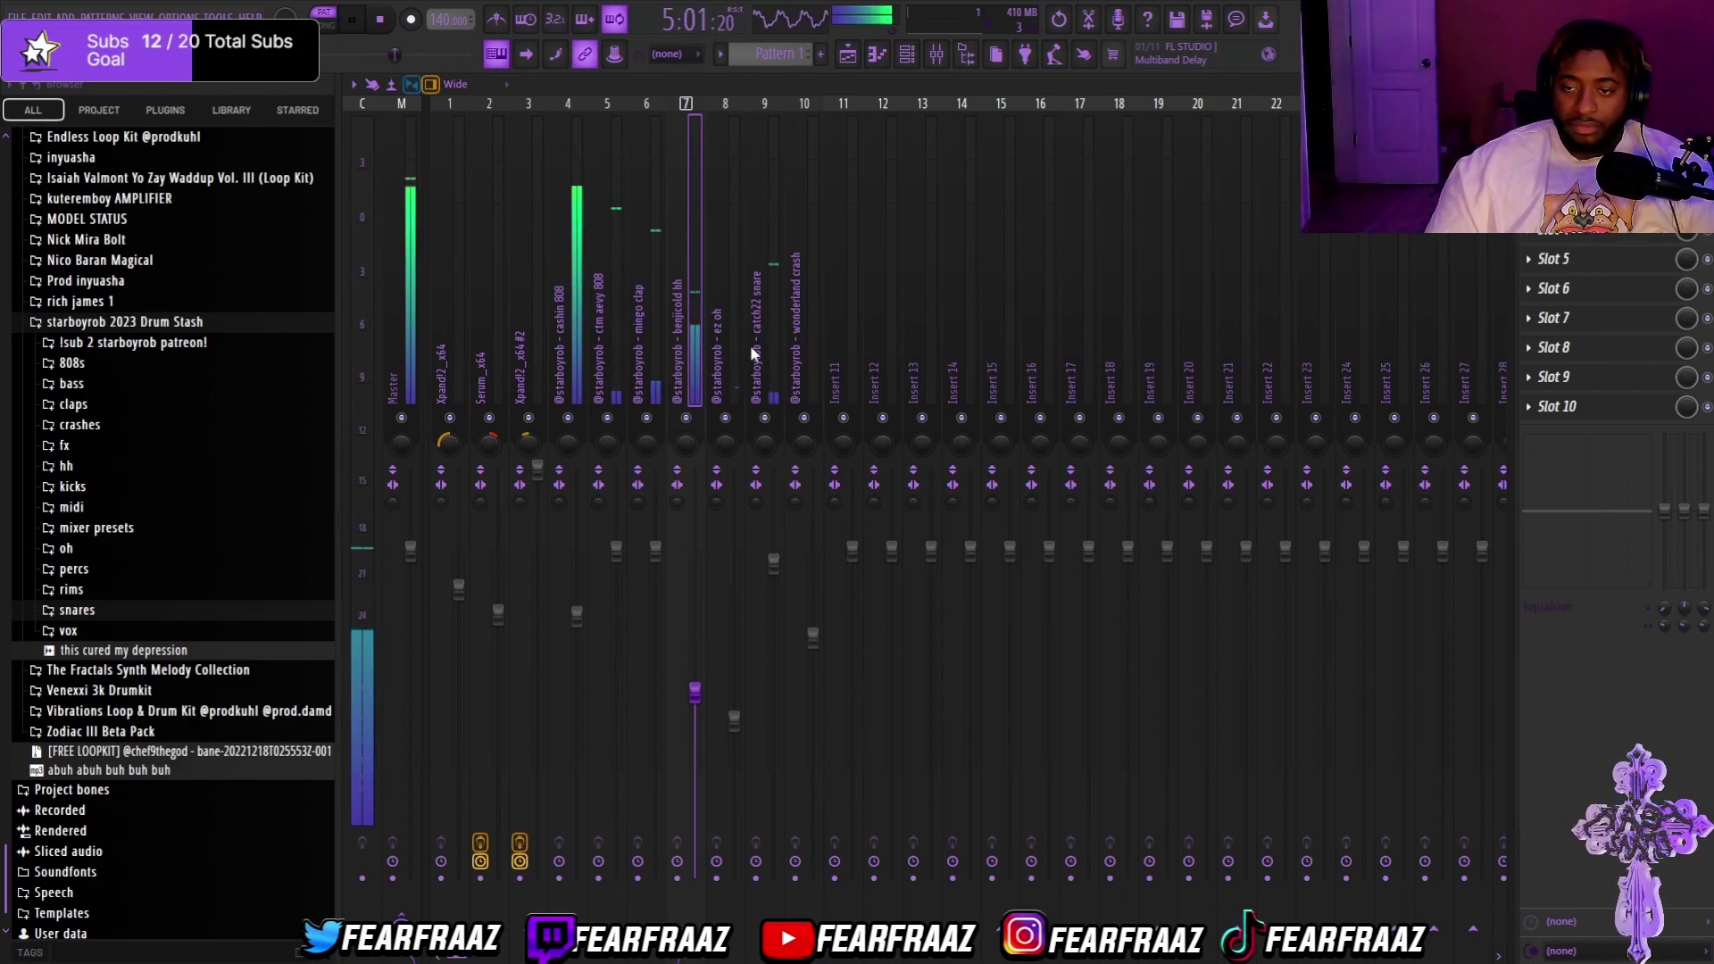
pyautogui.press('space')
# Step: Lower the wonderland crash mixer track's volume to the hi-hat's fader level while the drums play
pyautogui.click(807, 342)
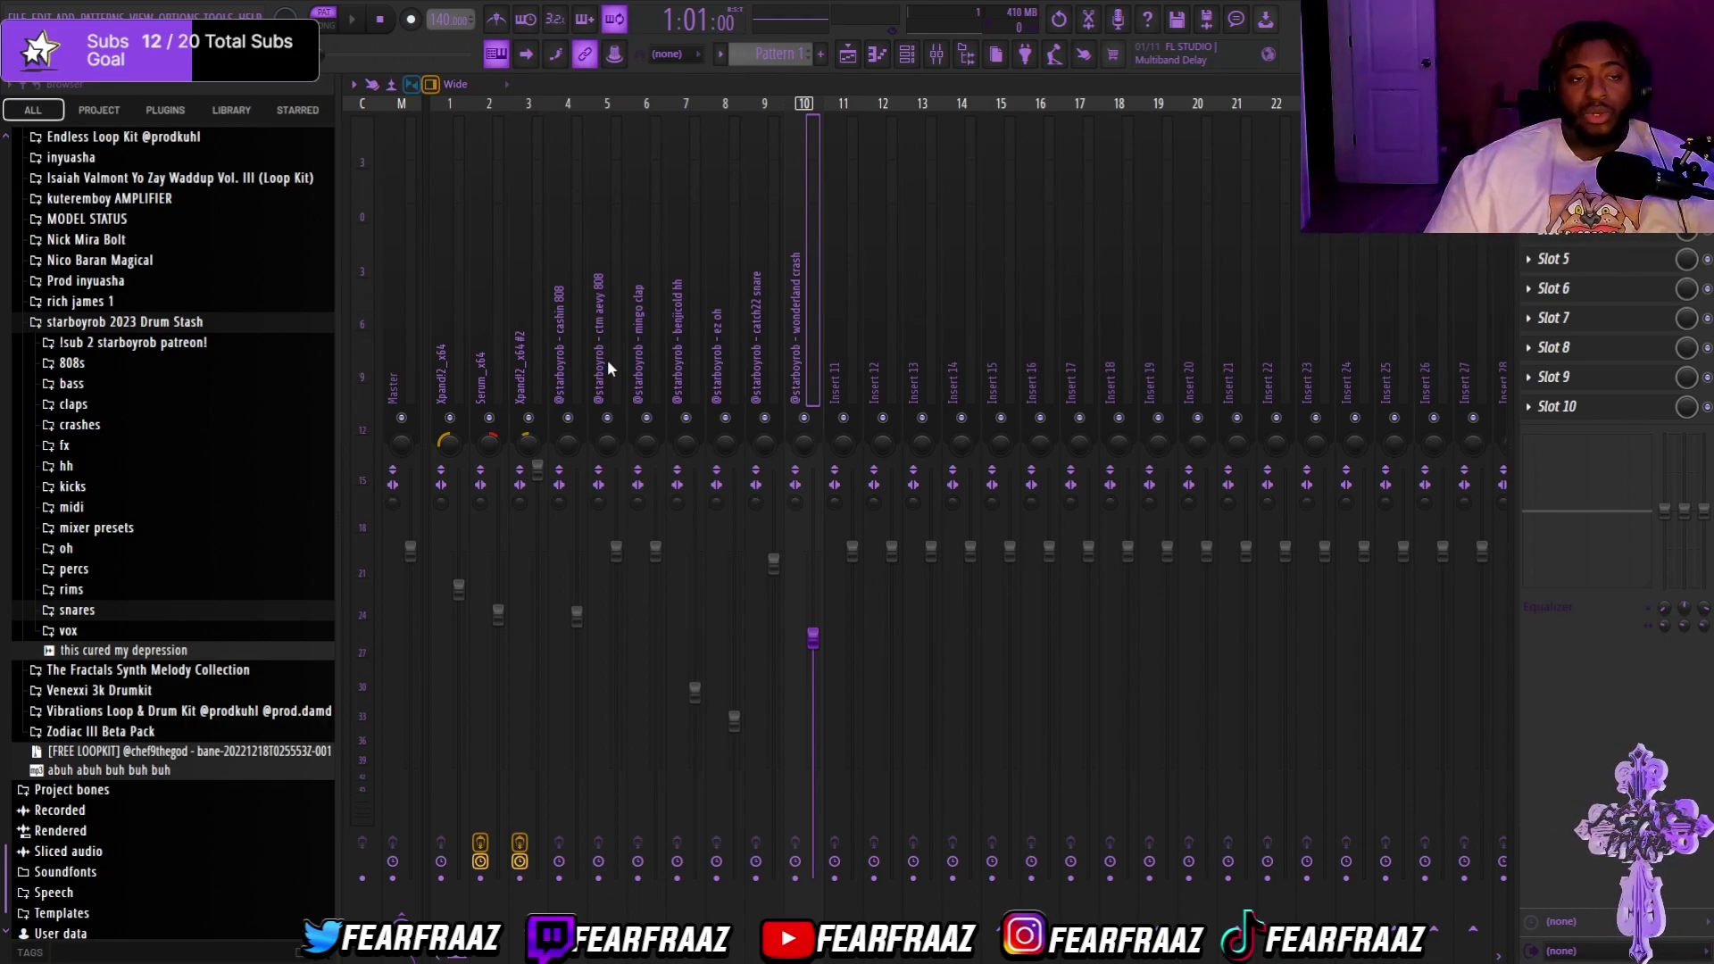
pyautogui.press('space')
pyautogui.moveTo(812, 637); pyautogui.dragTo(812, 692)
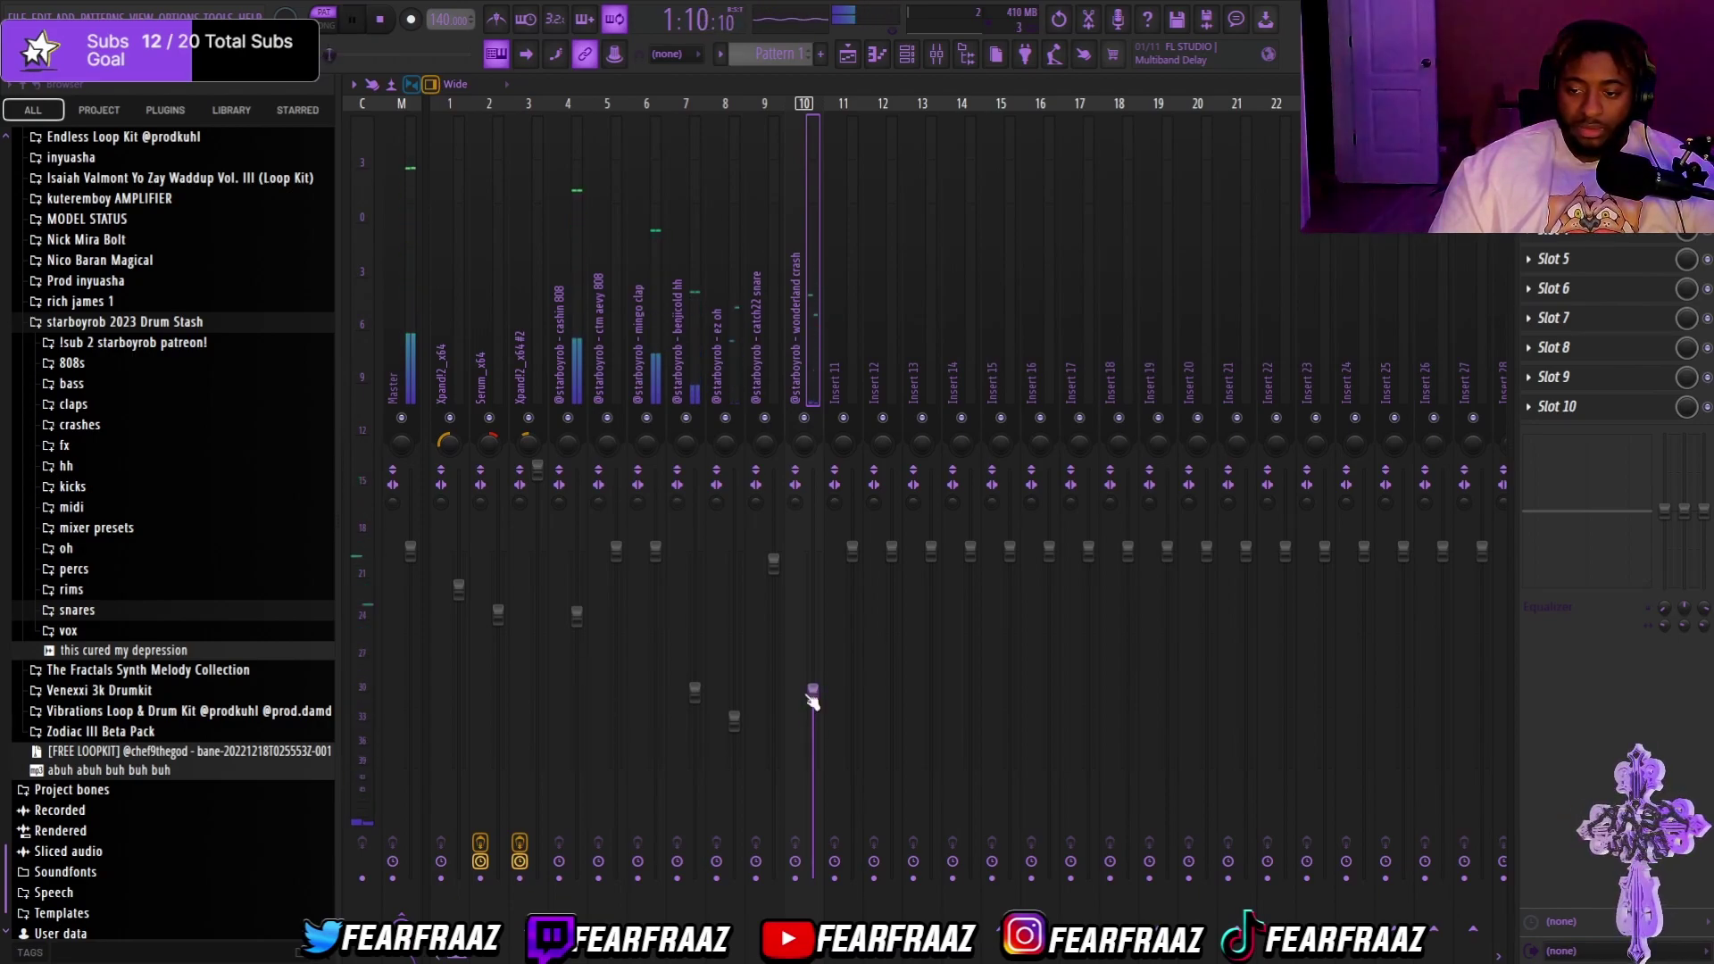
# Step: Lower the ez oh mixer track's volume a little further, listen to the drums and stop playback
pyautogui.click(730, 332)
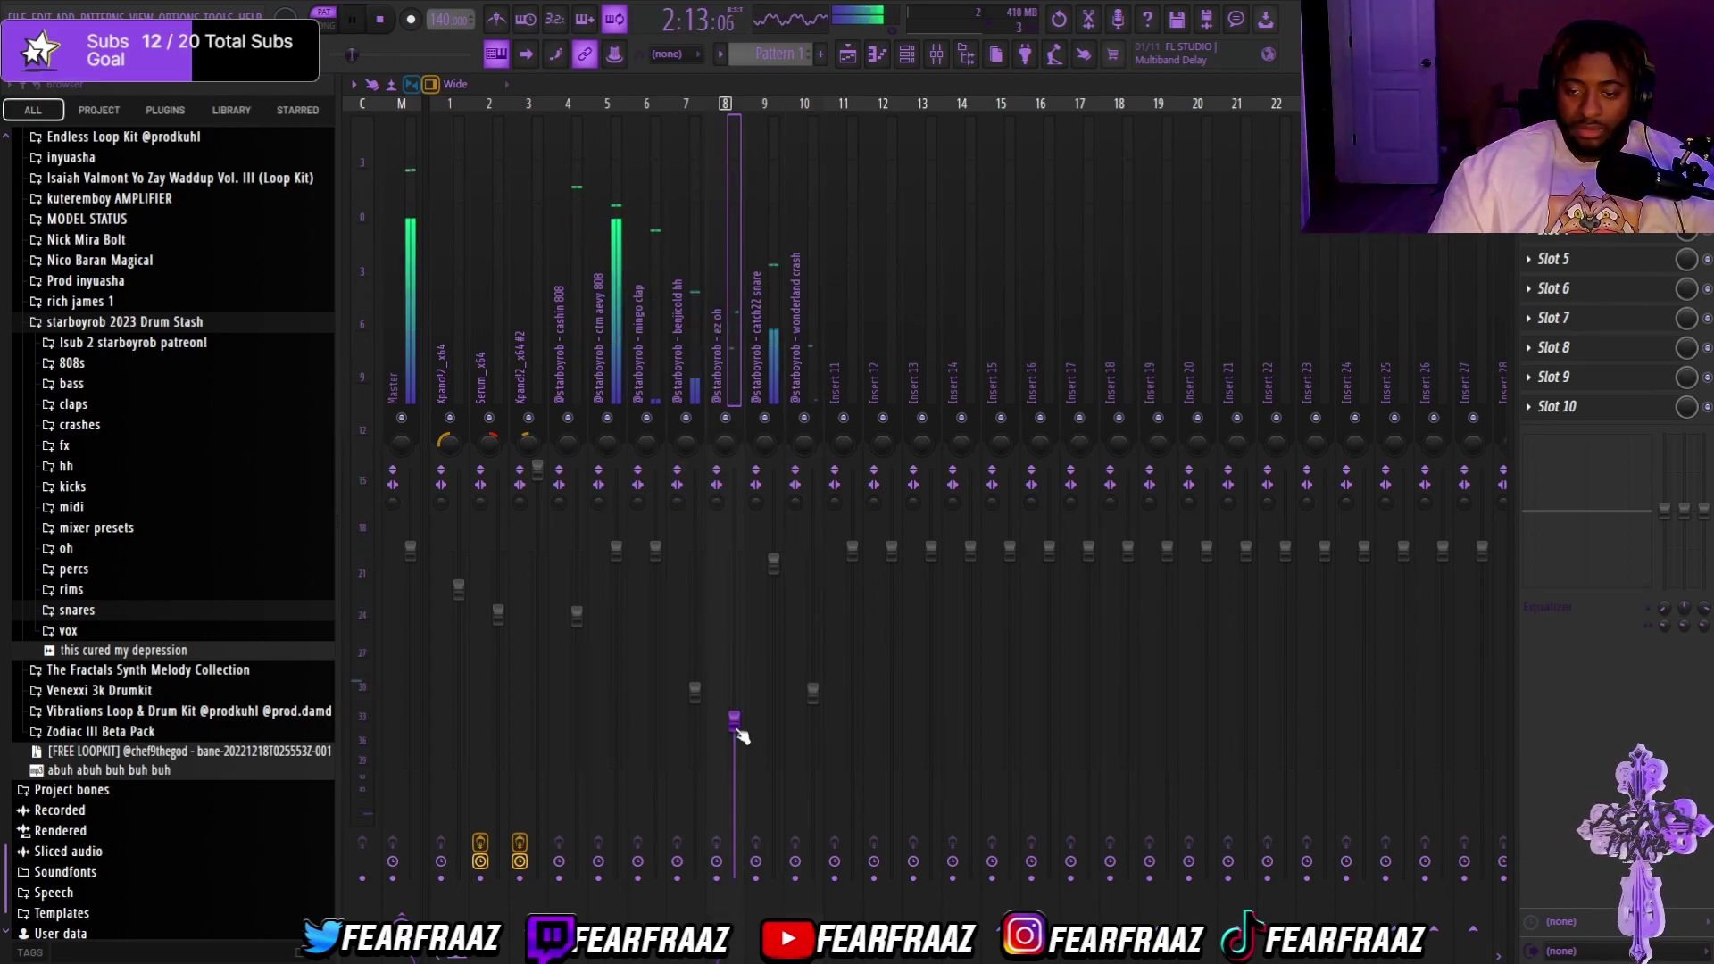
pyautogui.moveTo(733, 720); pyautogui.dragTo(734, 735)
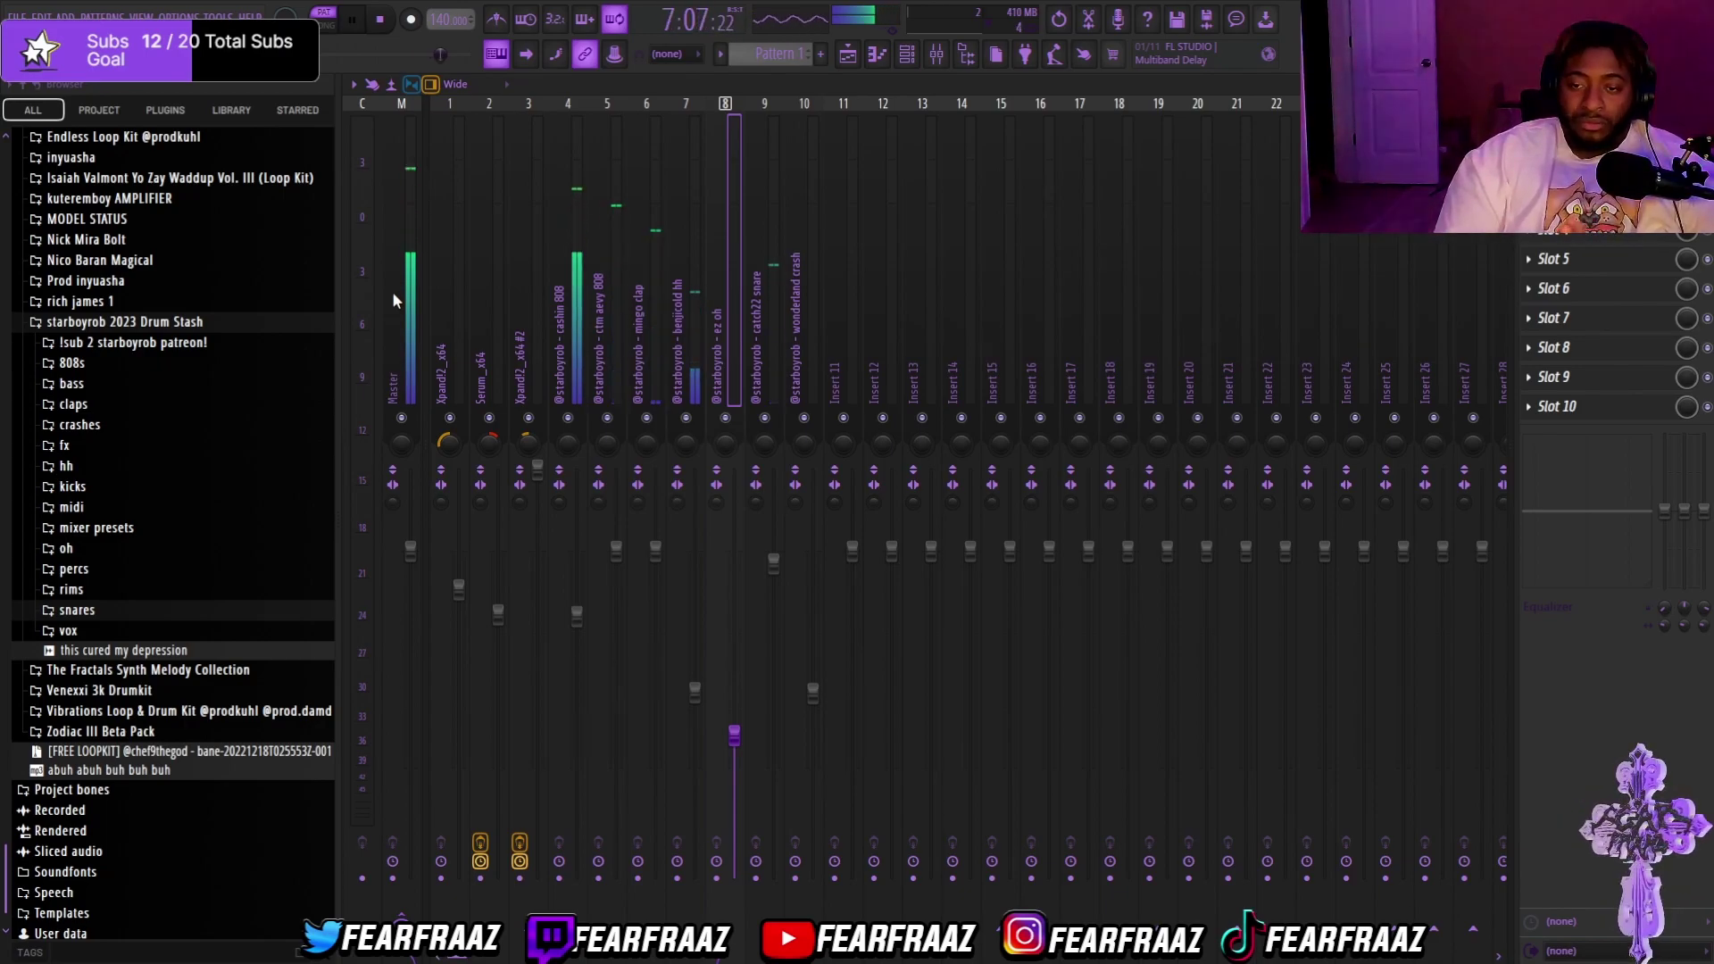
pyautogui.press('space')
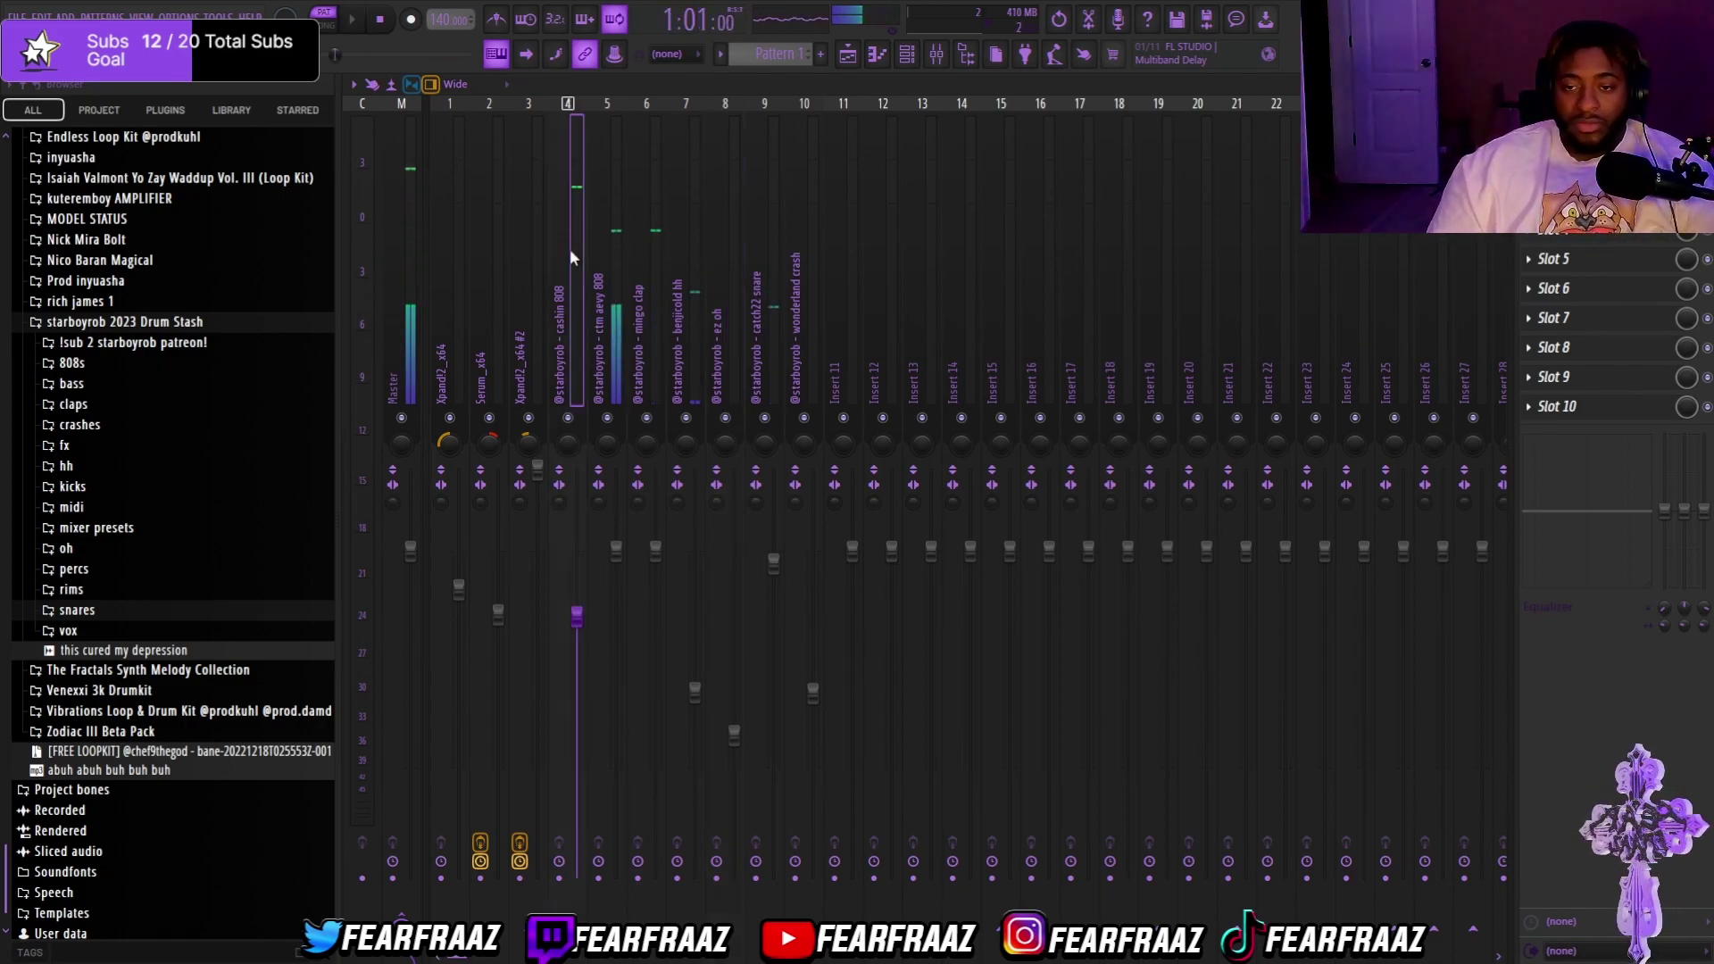
pyautogui.click(650, 264)
pyautogui.click(614, 284)
pyautogui.click(773, 263)
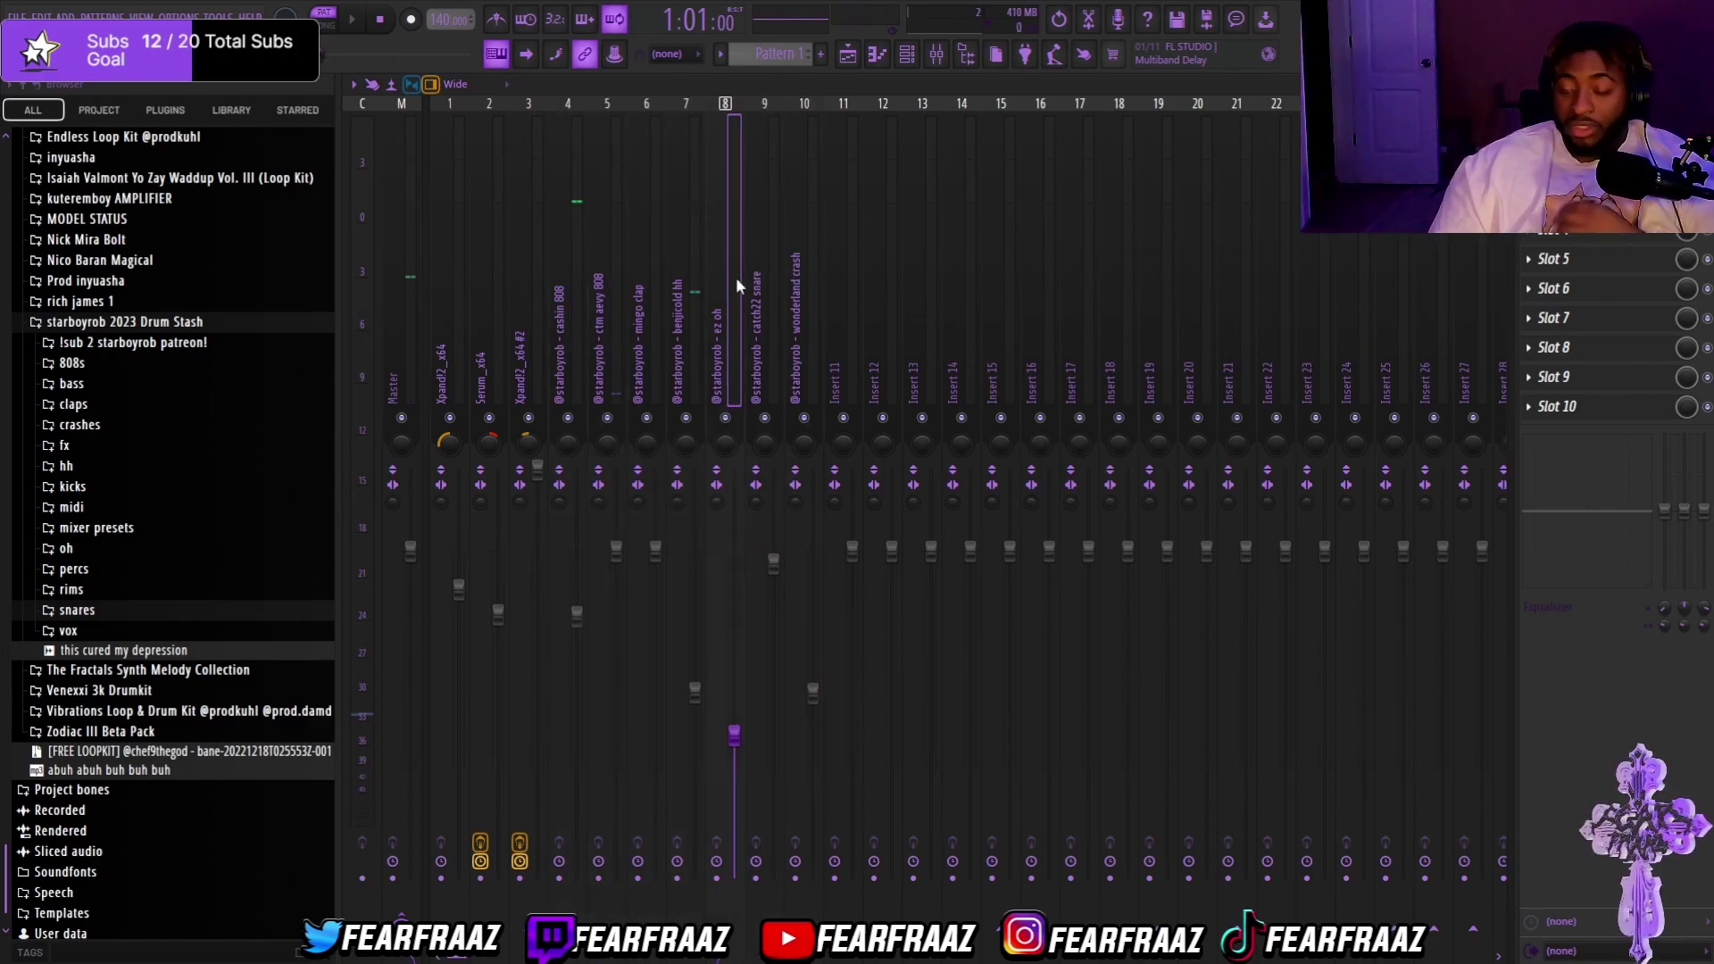
pyautogui.click(575, 290)
pyautogui.click(525, 279)
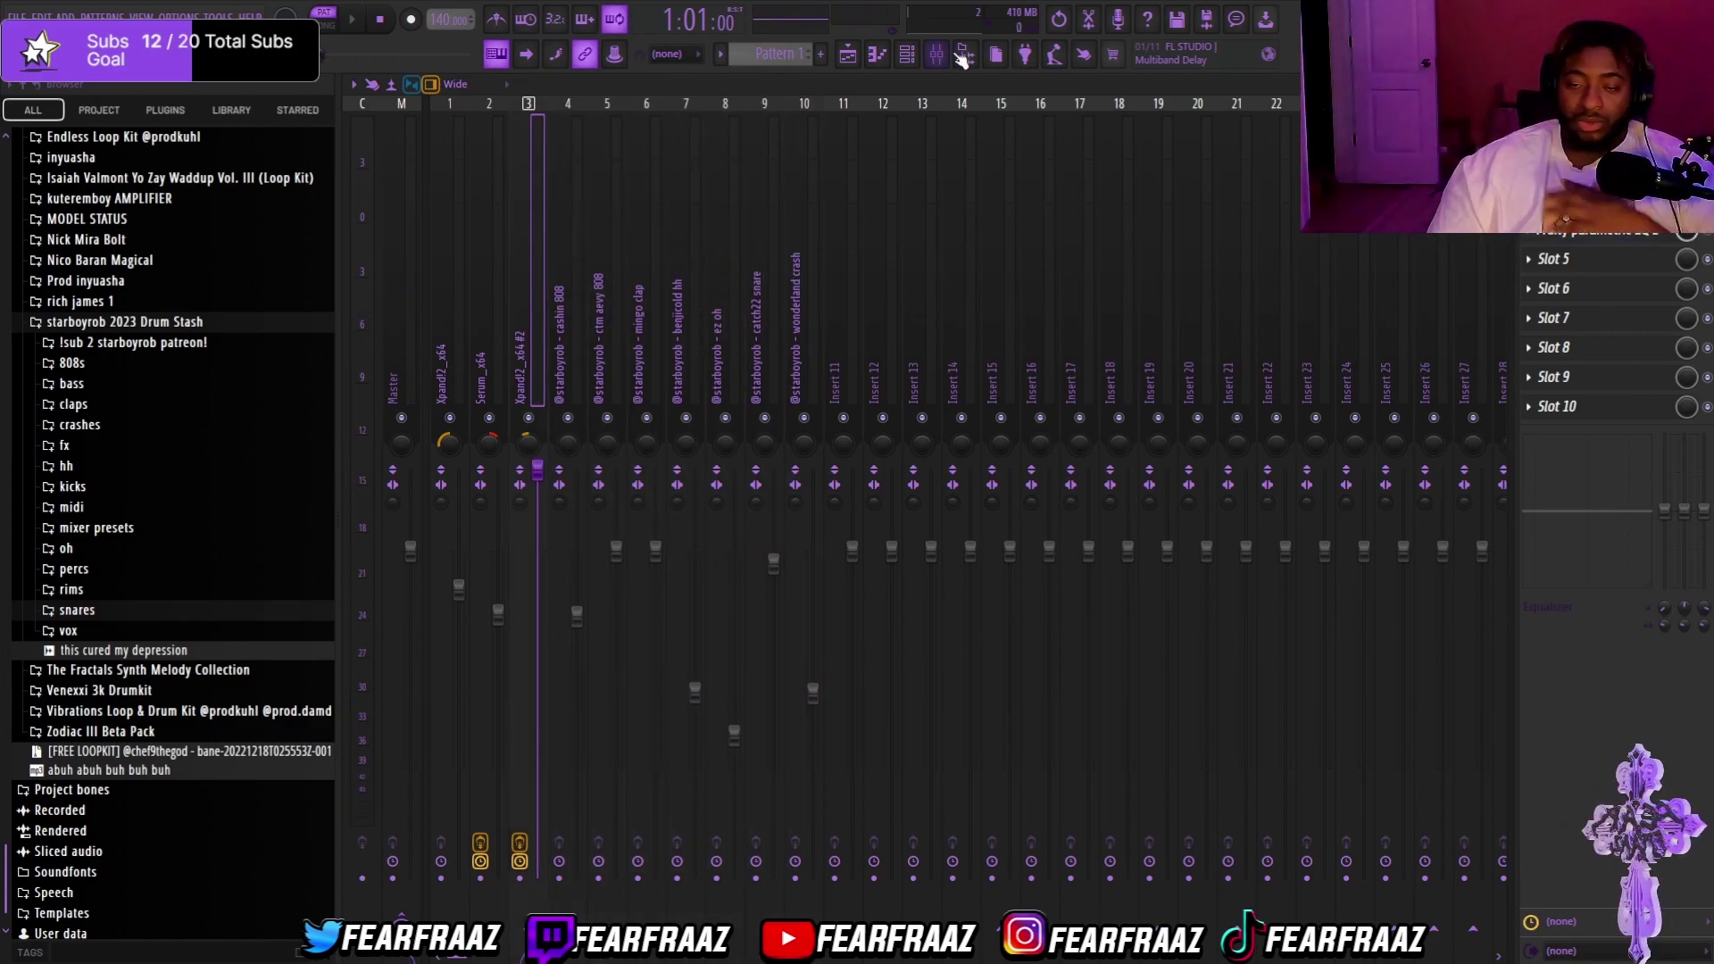
# Step: Unmute all channels in the channel rack and play the melodies together with the drums
pyautogui.click(906, 55)
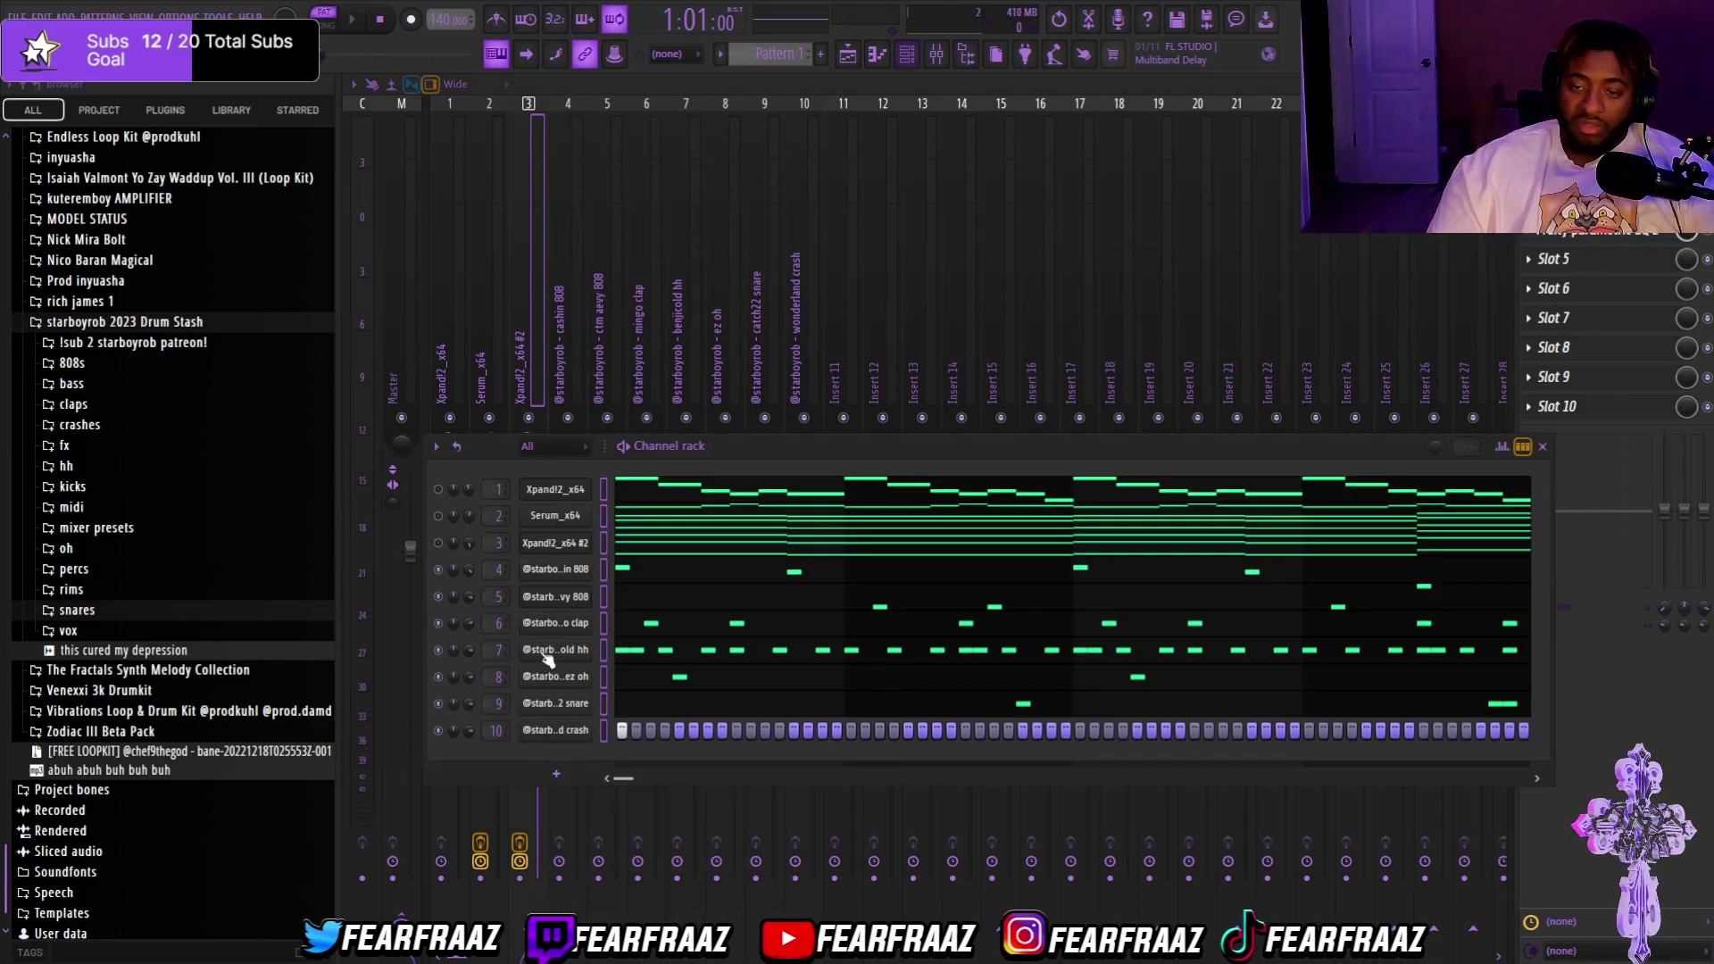
pyautogui.rightClick(439, 543)
pyautogui.press('space')
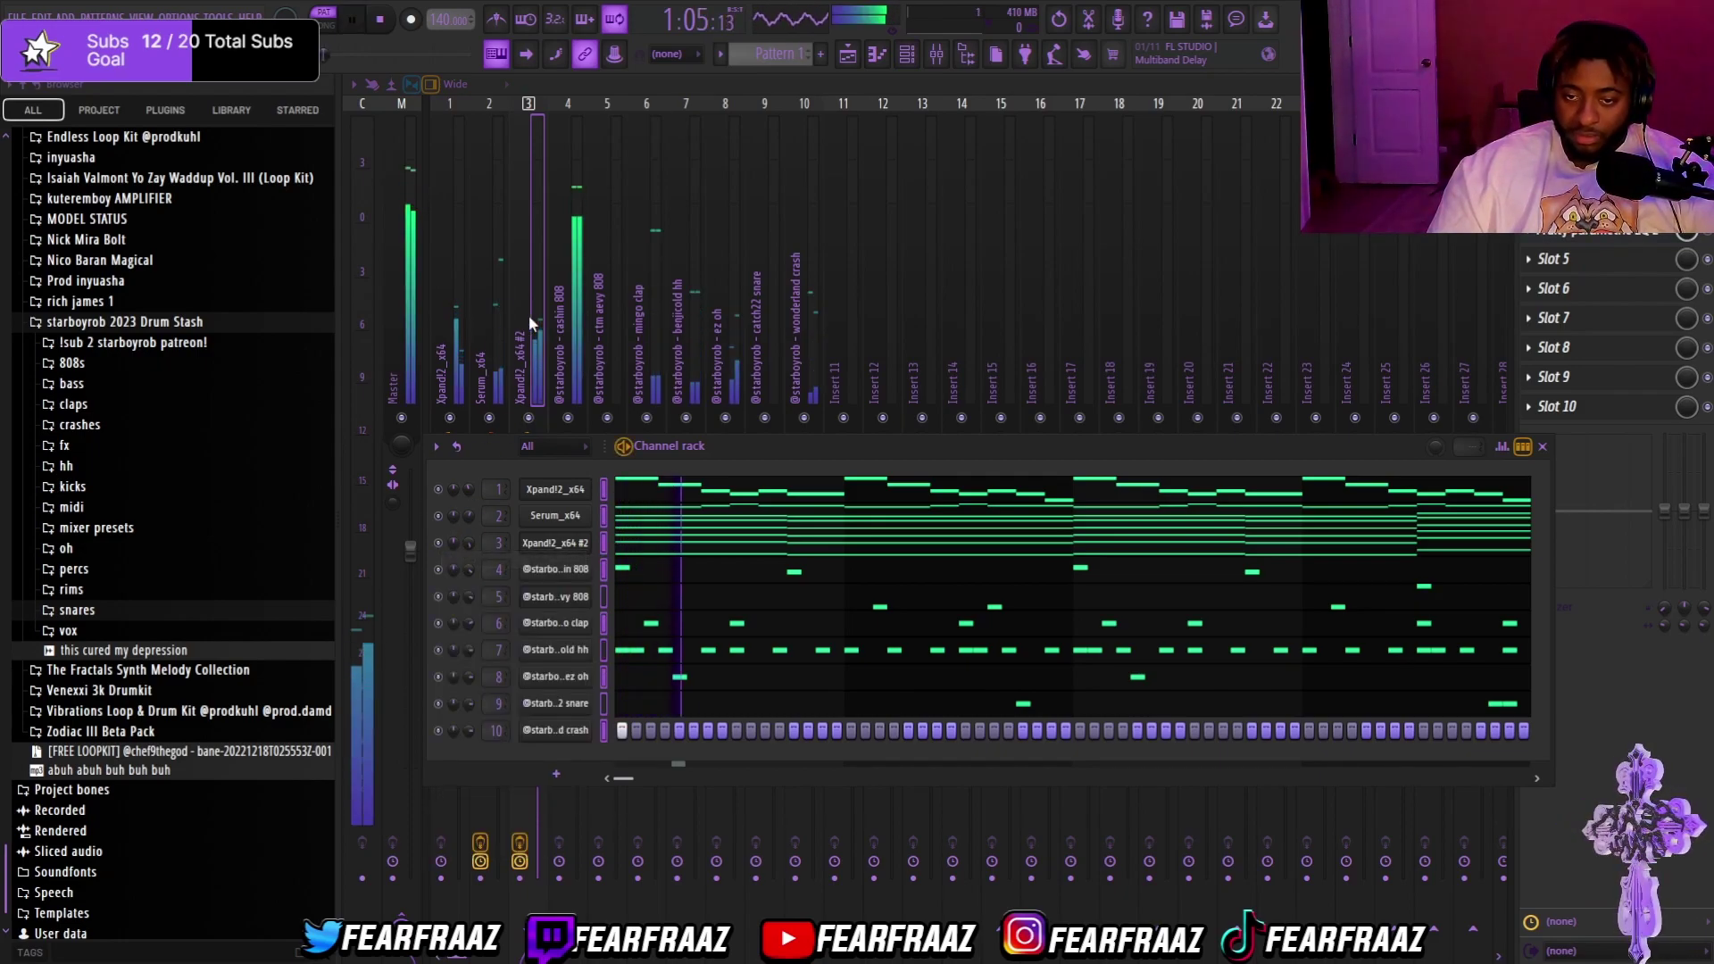
# Step: Lower the first Xpand!2 mixer track's volume and fine-tune the Serum track's volume while the full beat plays
pyautogui.click(489, 339)
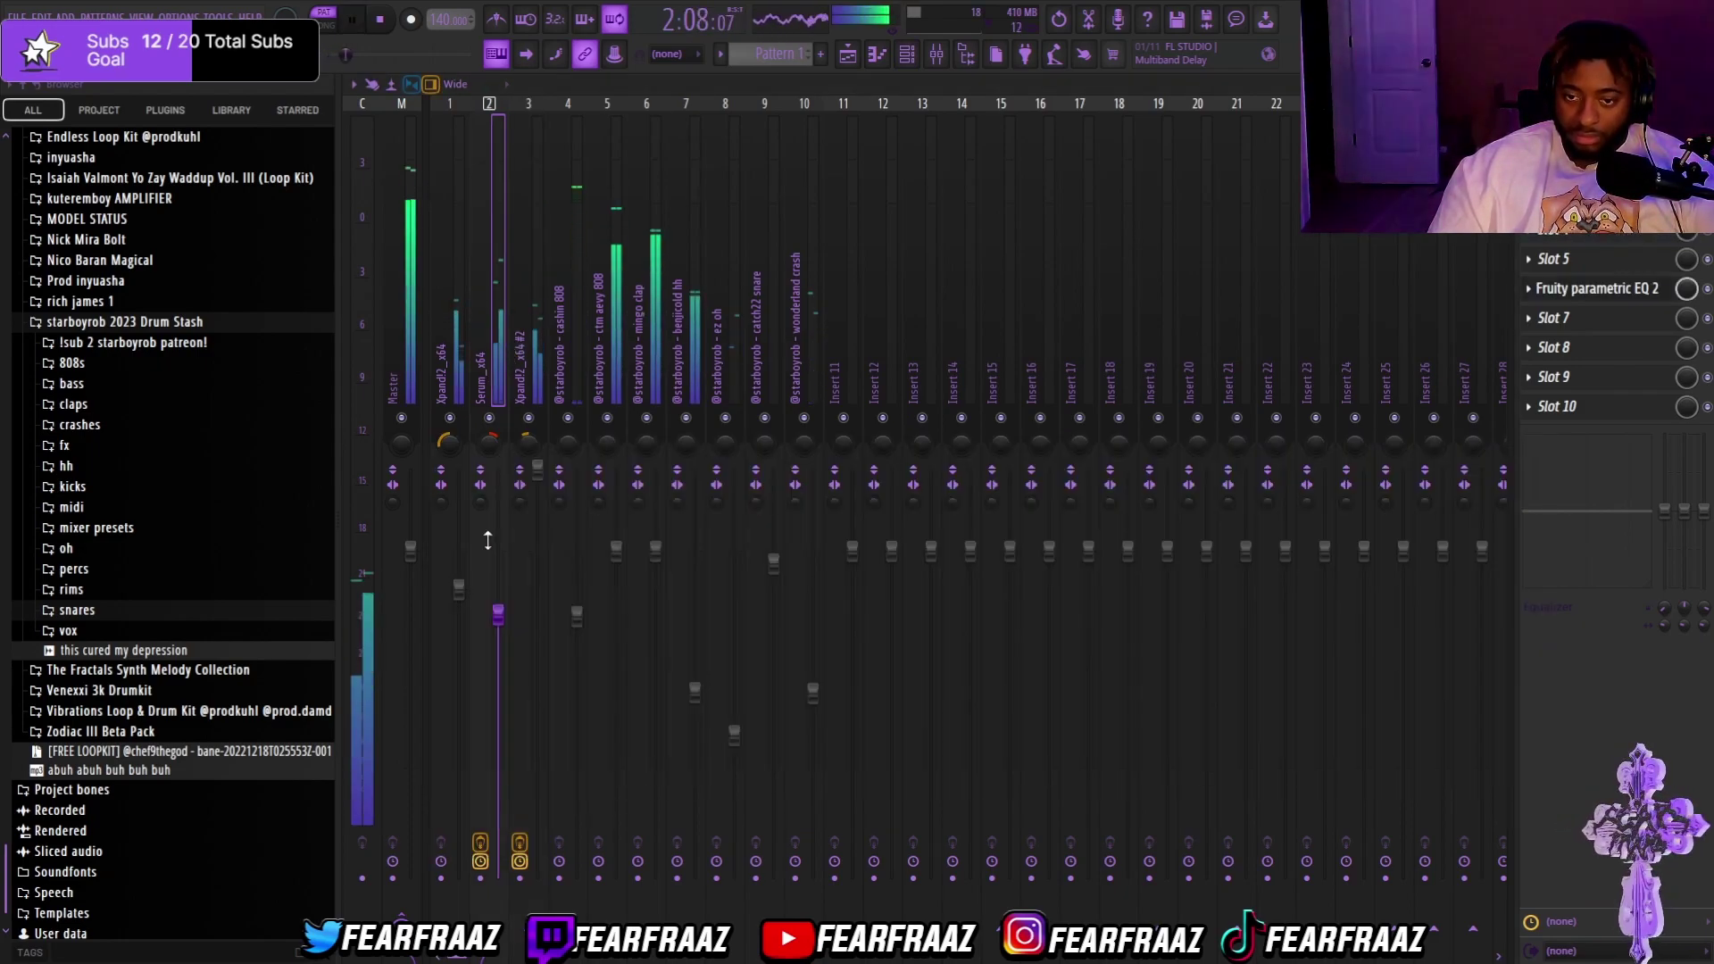
pyautogui.moveTo(498, 612)
pyautogui.mouseDown()
pyautogui.moveTo(498, 664)
pyautogui.moveTo(498, 633)
pyautogui.moveTo(458, 612)
pyautogui.moveTo(458, 634)
pyautogui.moveTo(498, 625)
pyautogui.mouseUp()
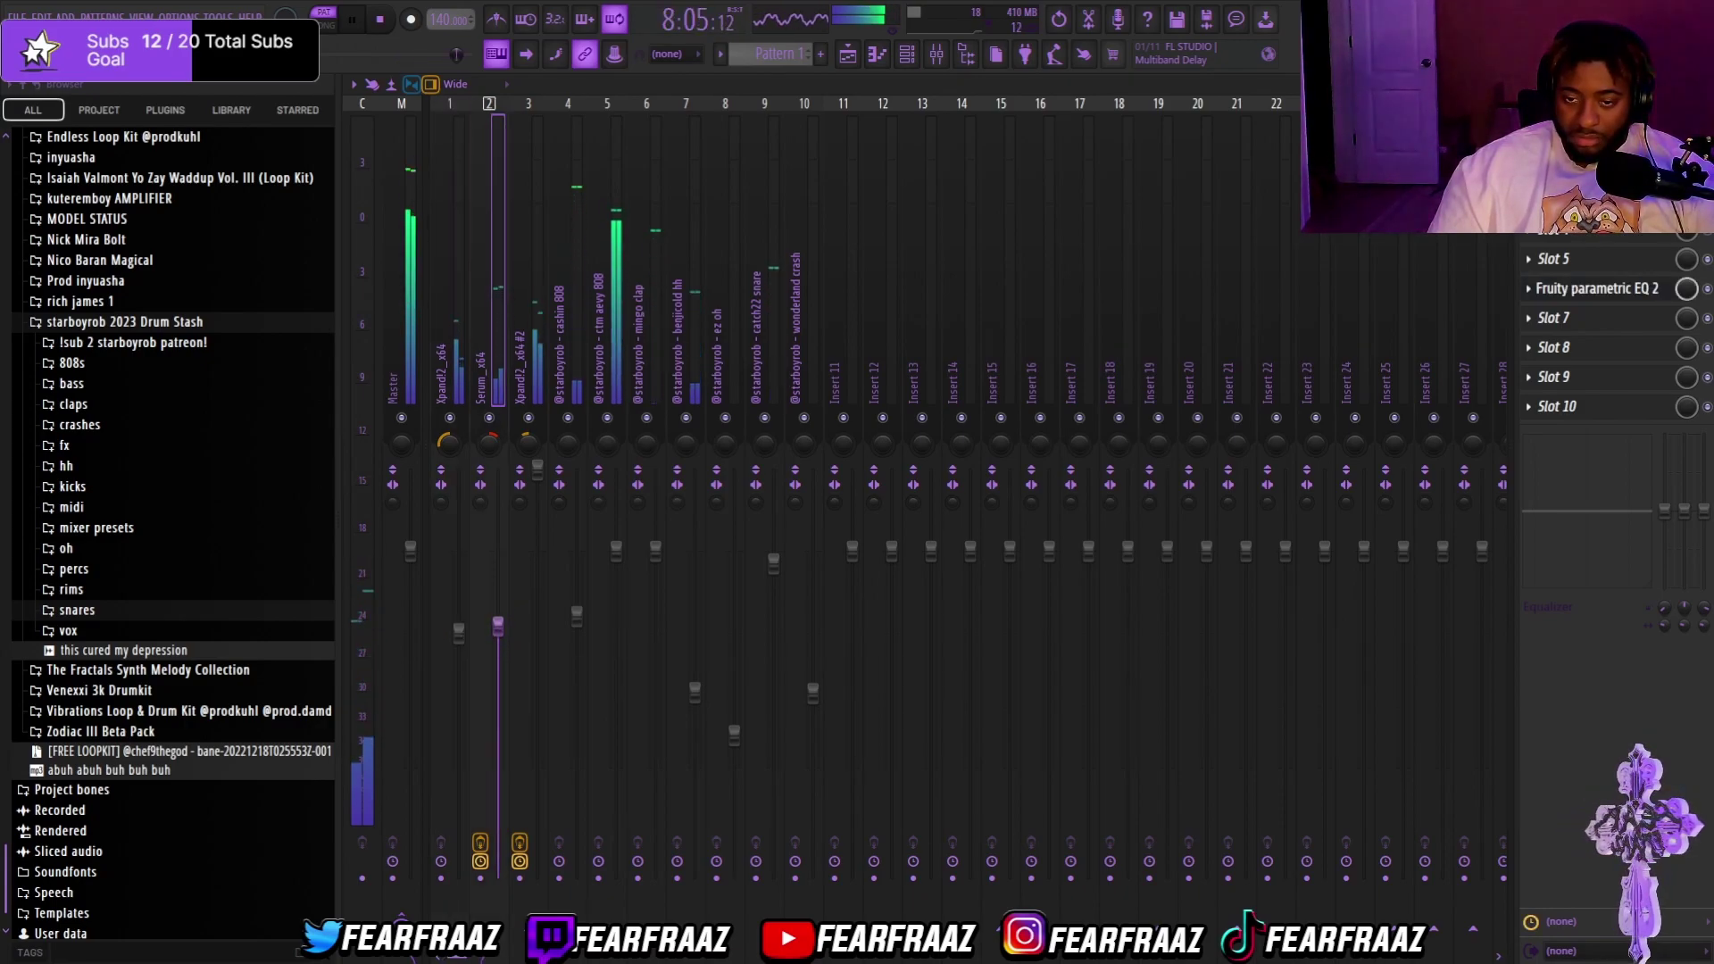
pyautogui.press('space')
# Step: Load Fruity soft clipper into slot 10 of the Master track and play the beat through it
pyautogui.click(386, 257)
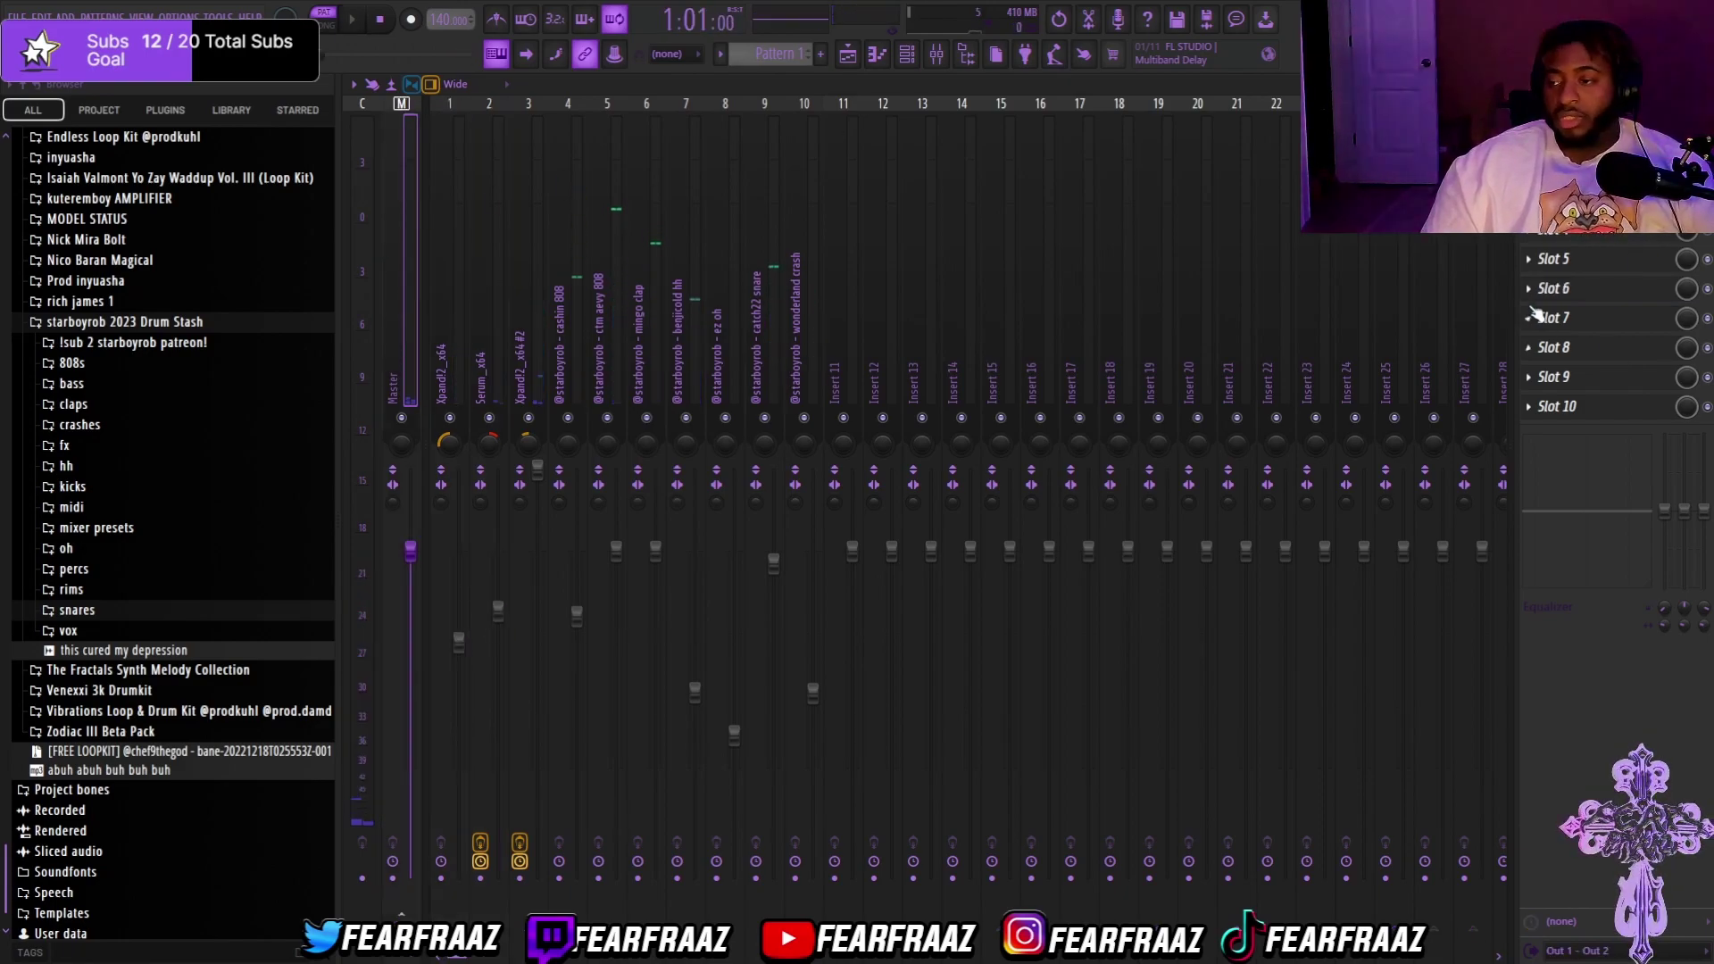
pyautogui.click(1596, 402)
pyautogui.click(1587, 437)
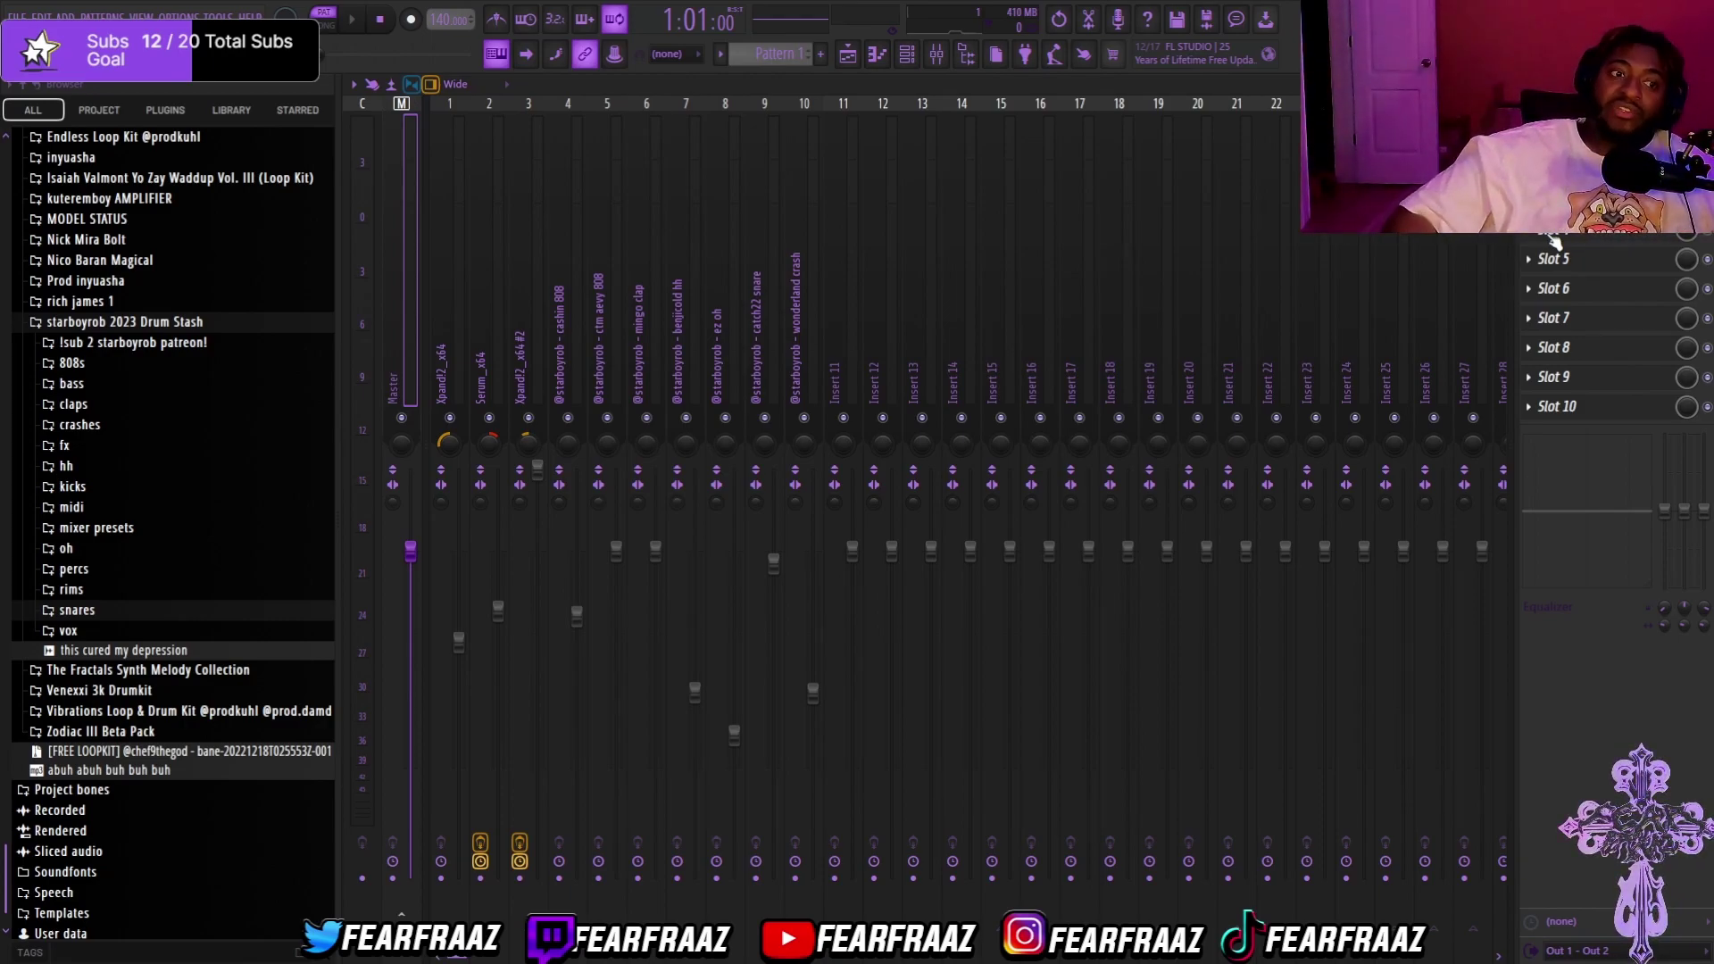
pyautogui.click(1604, 409)
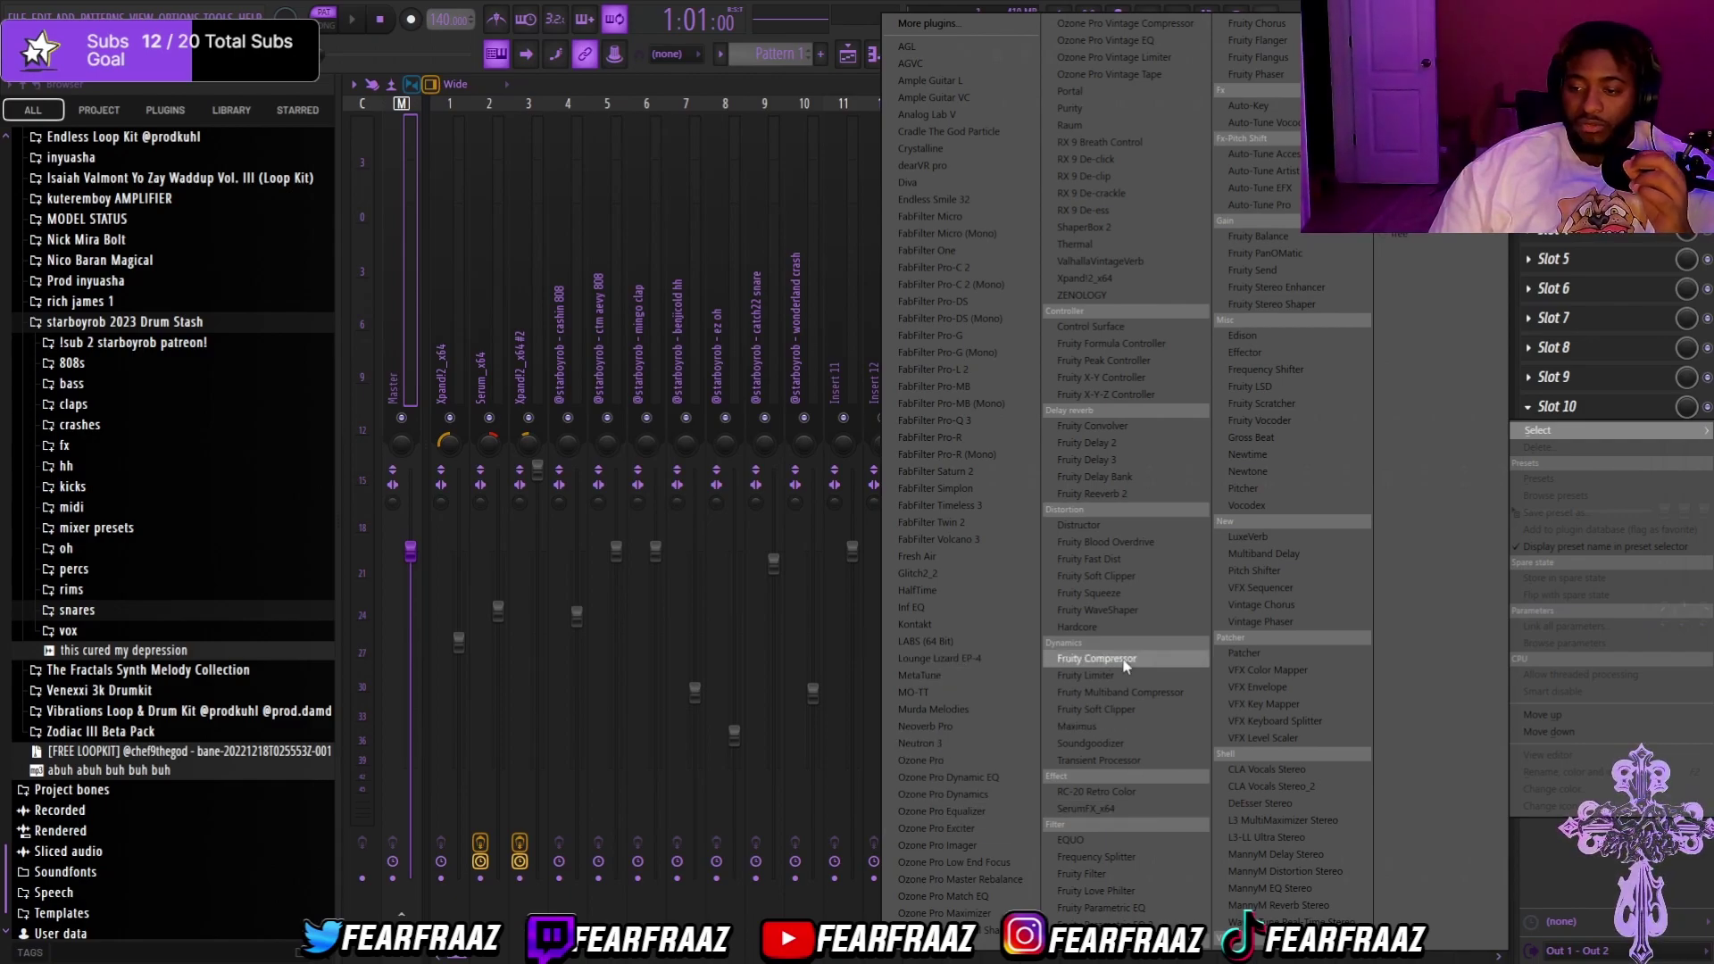
pyautogui.click(1107, 576)
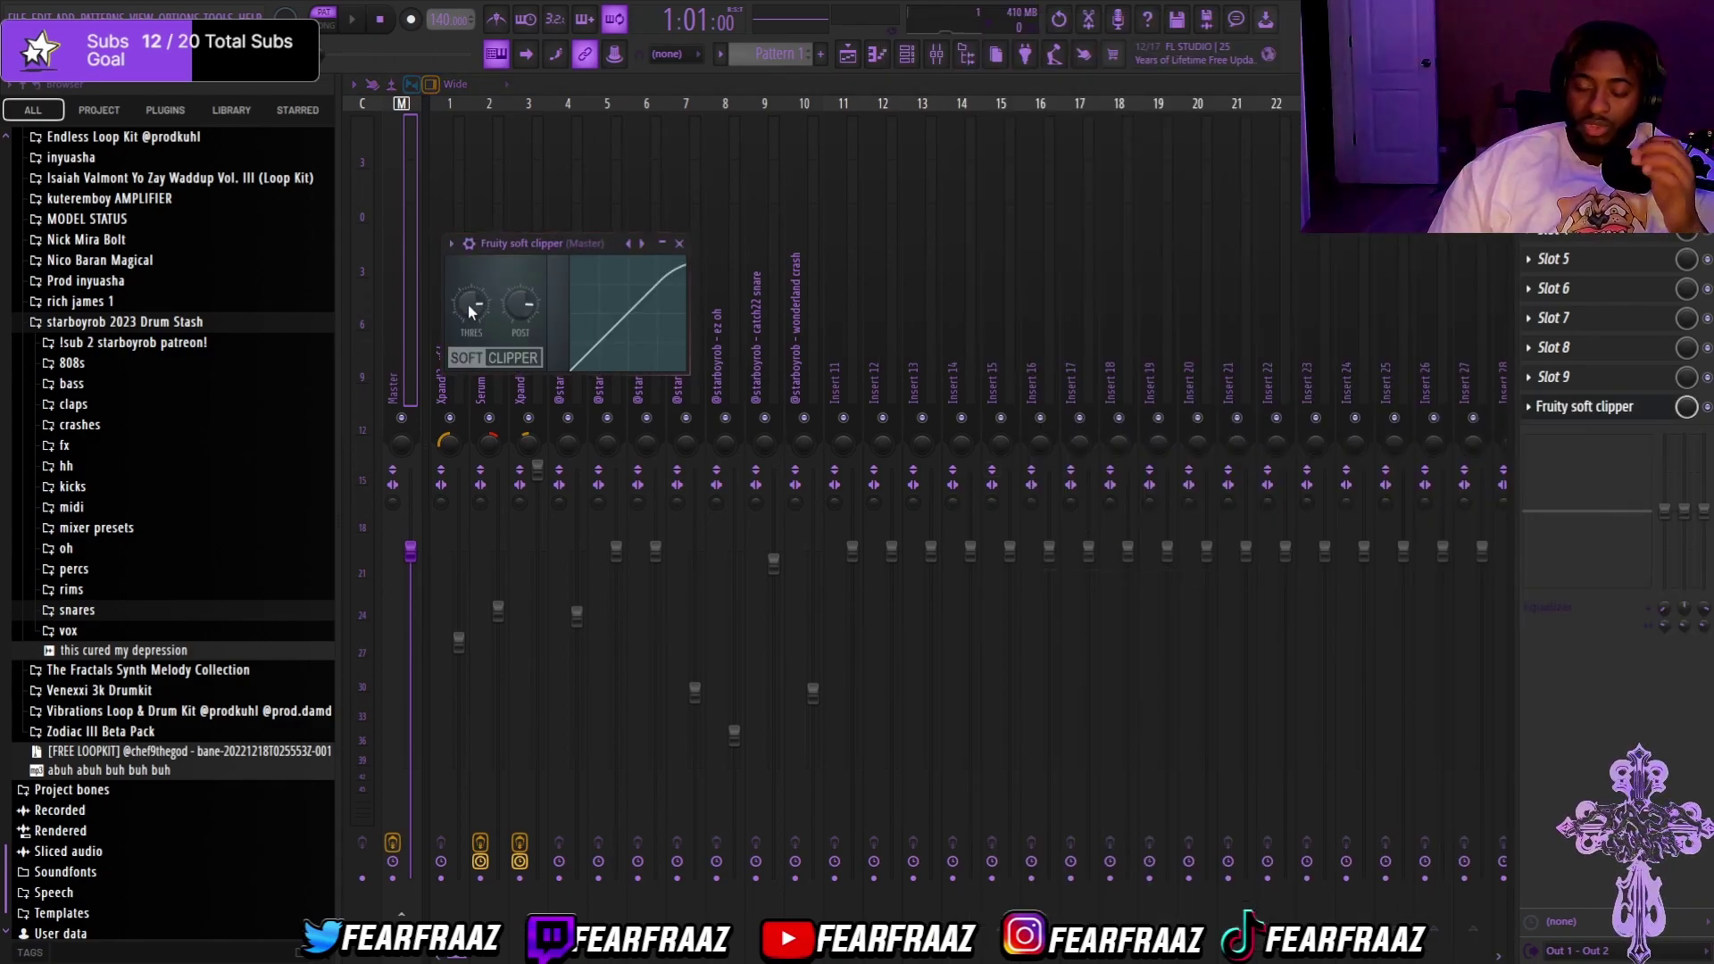
pyautogui.press('space')
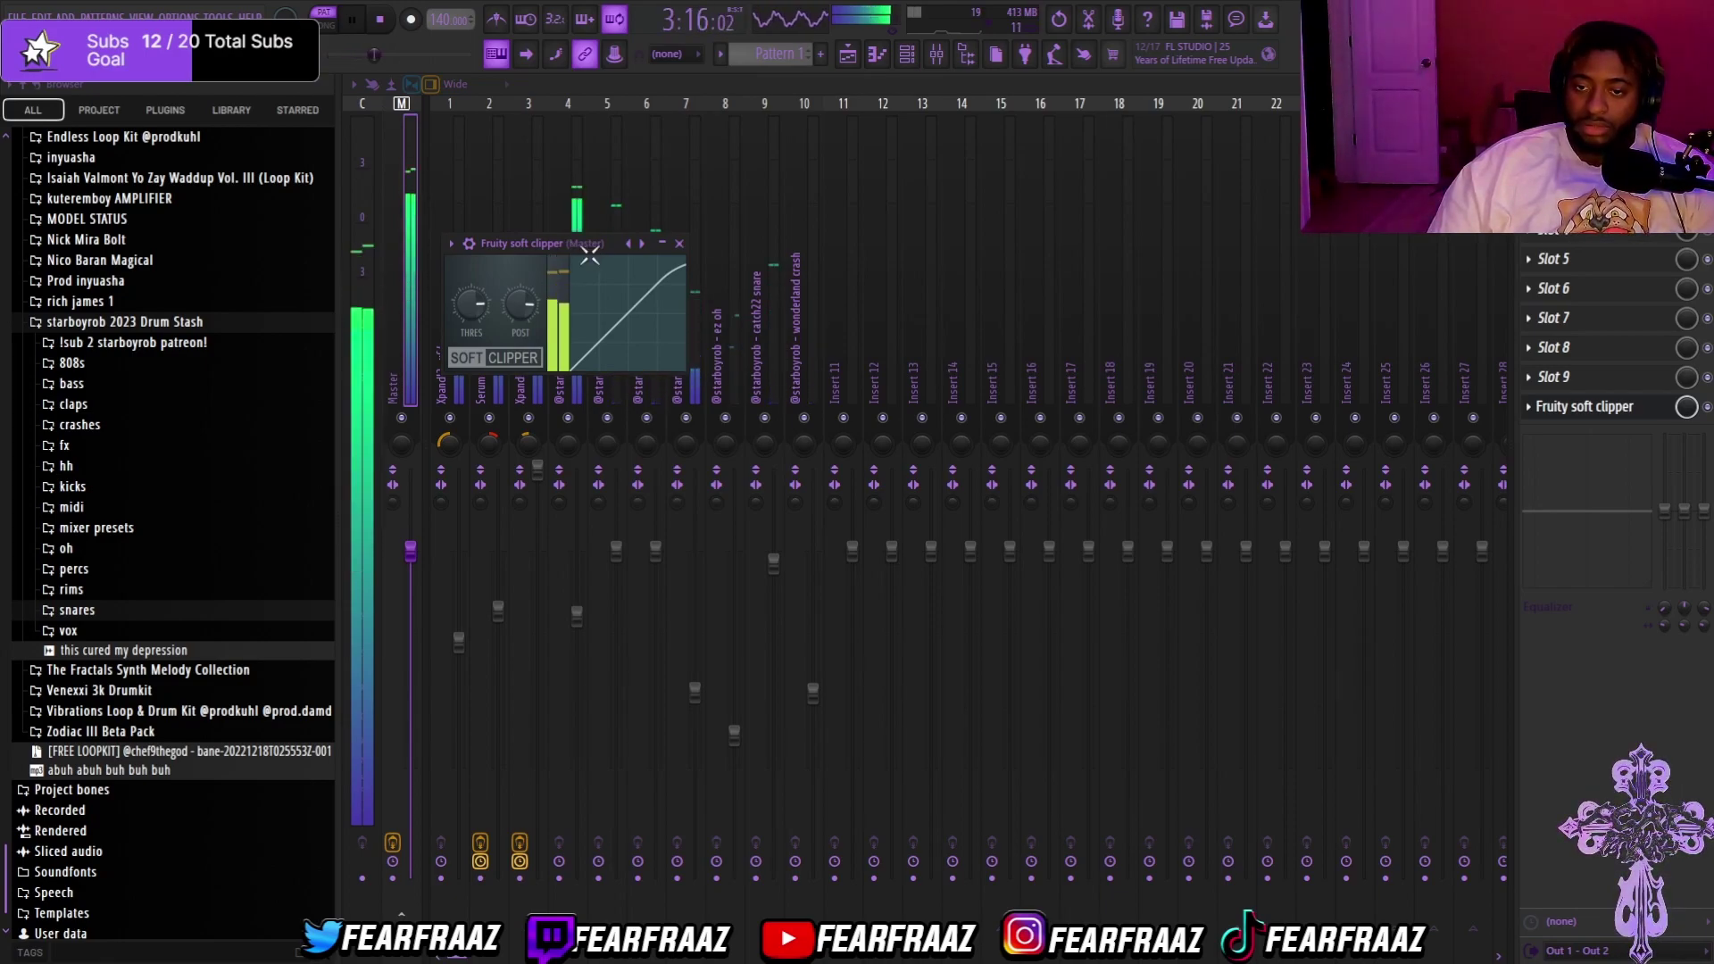
pyautogui.press('space')
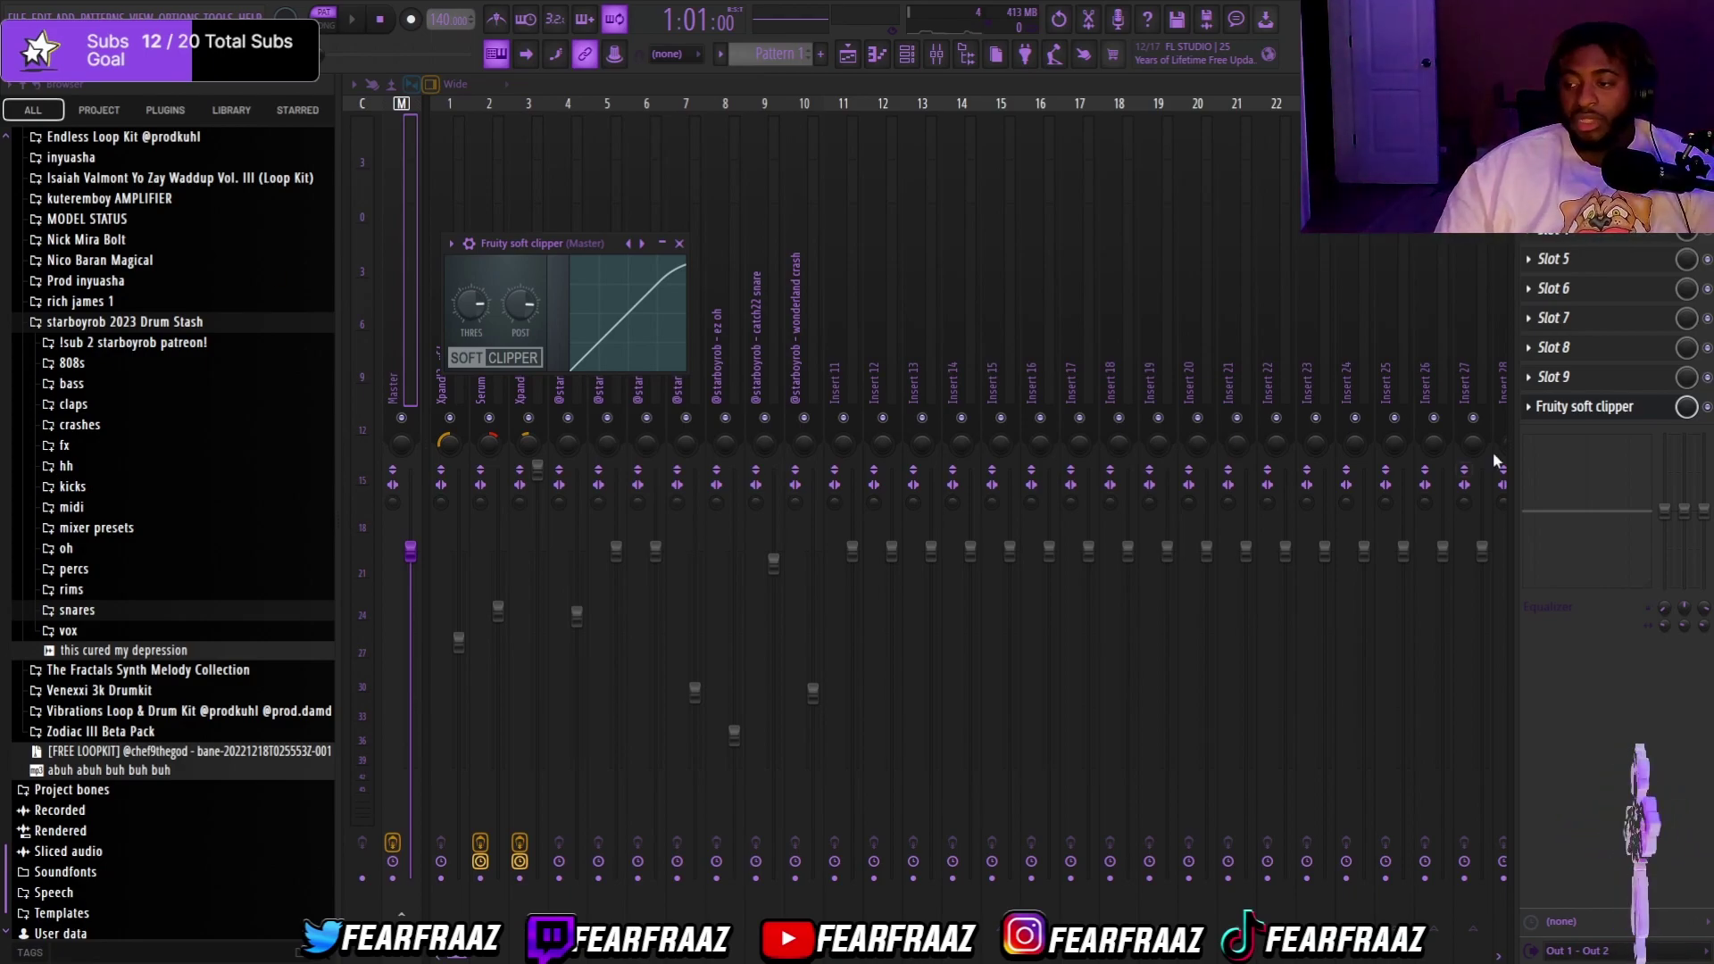
# Step: Load Fruity parametric EQ into slot 9 of the Master track, before the soft clipper
pyautogui.click(1619, 374)
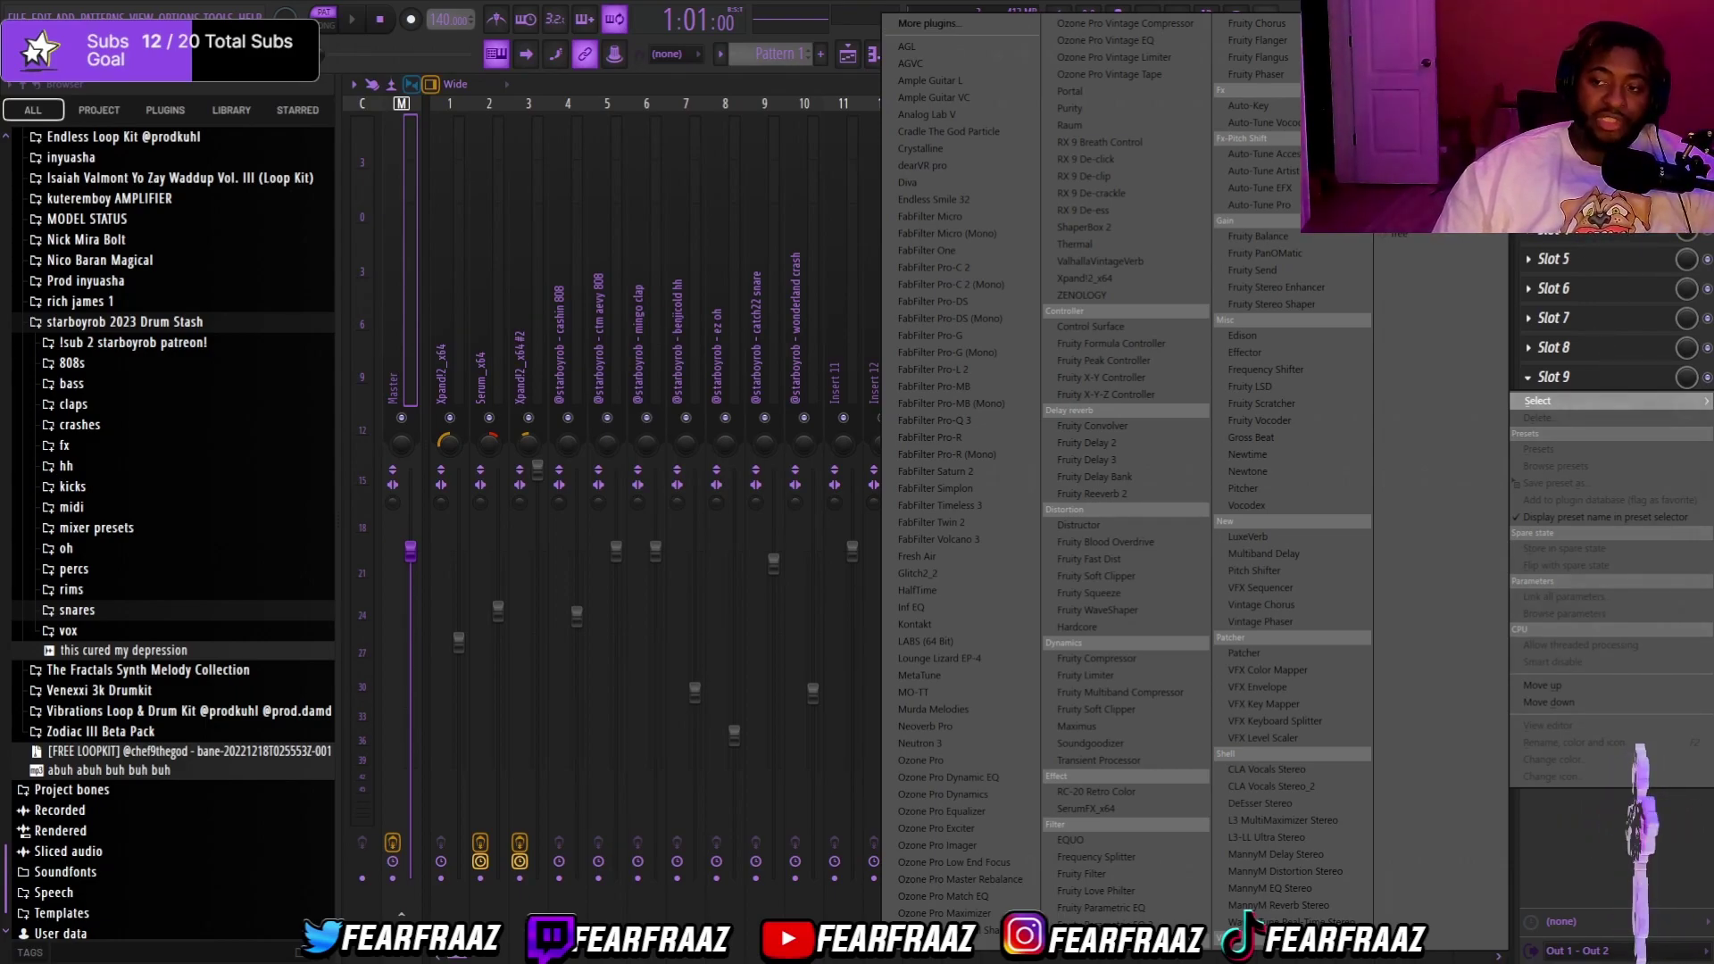
pyautogui.click(1096, 575)
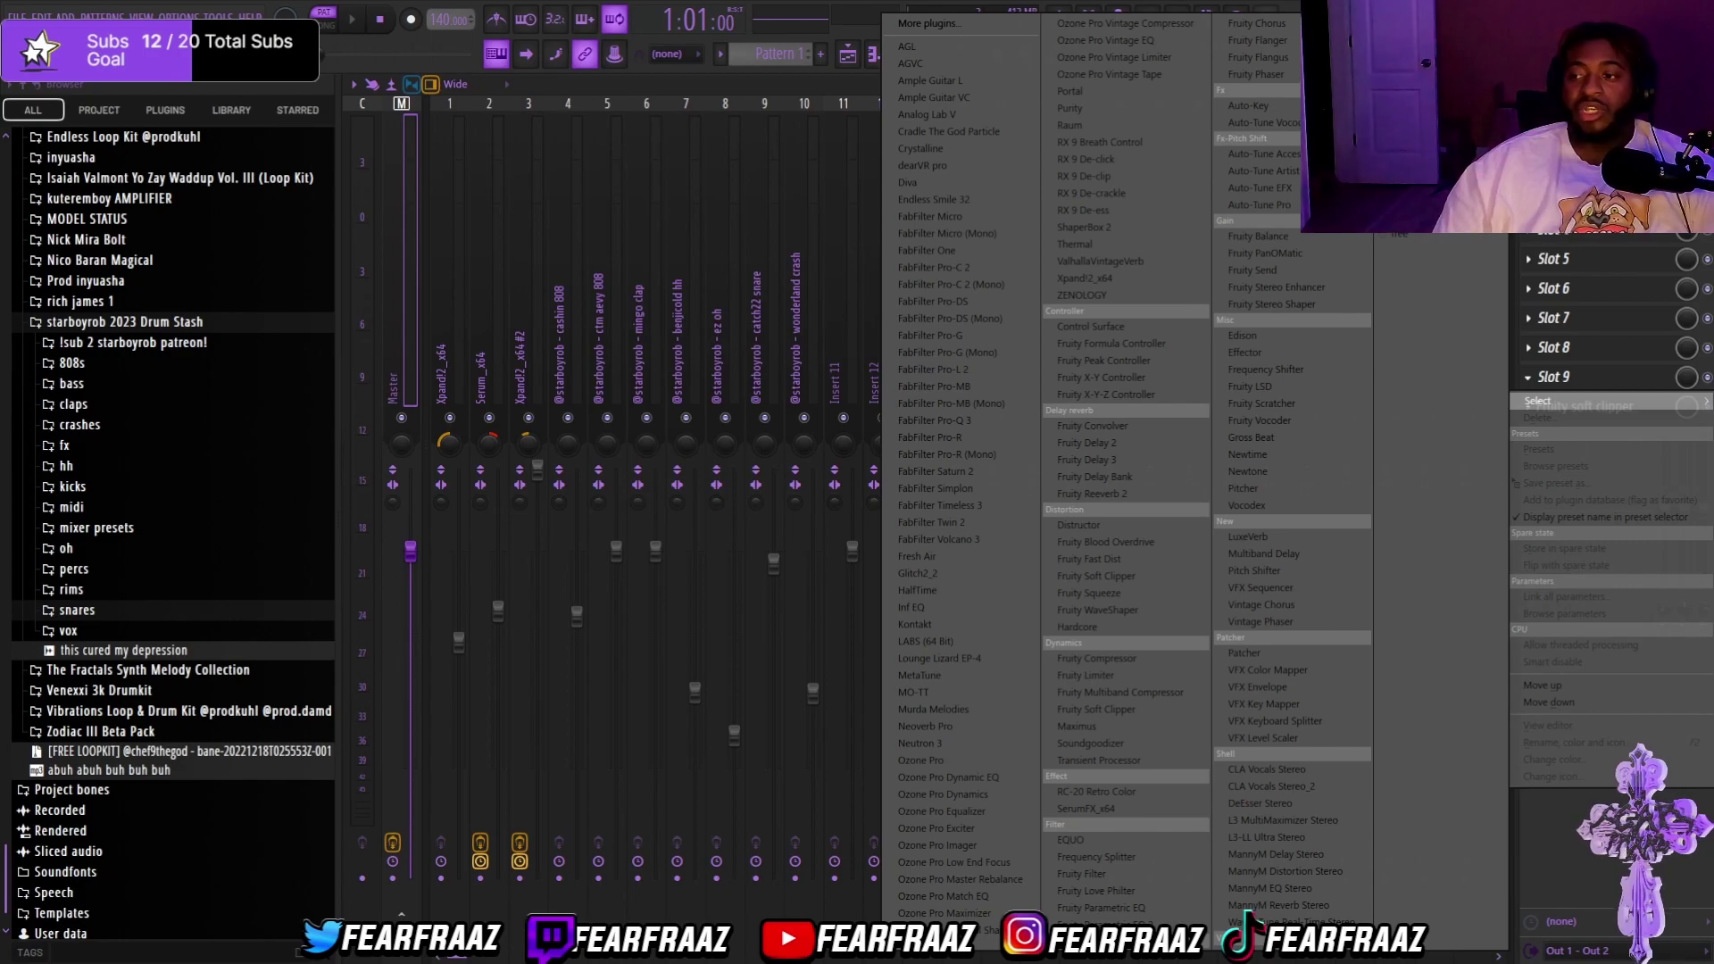
pyautogui.click(1147, 910)
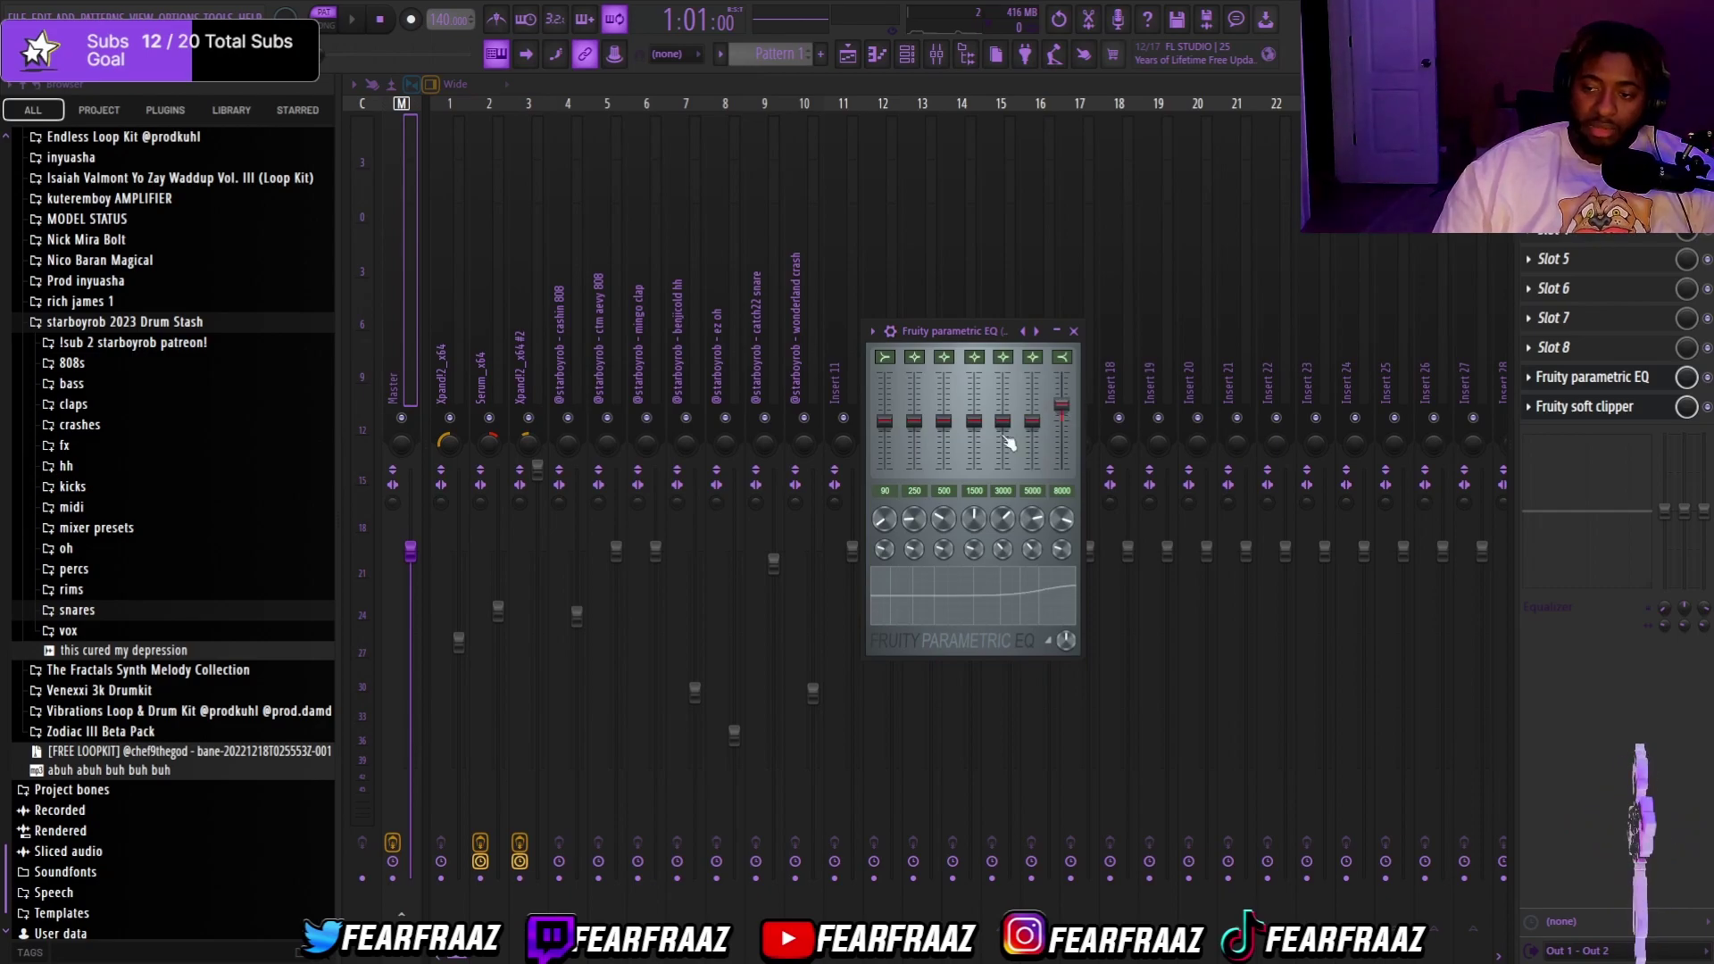
# Step: Boost the master EQ's lowest and highest bands, raise the 250 band slightly, and play the beat
pyautogui.moveTo(884, 420); pyautogui.dragTo(884, 402)
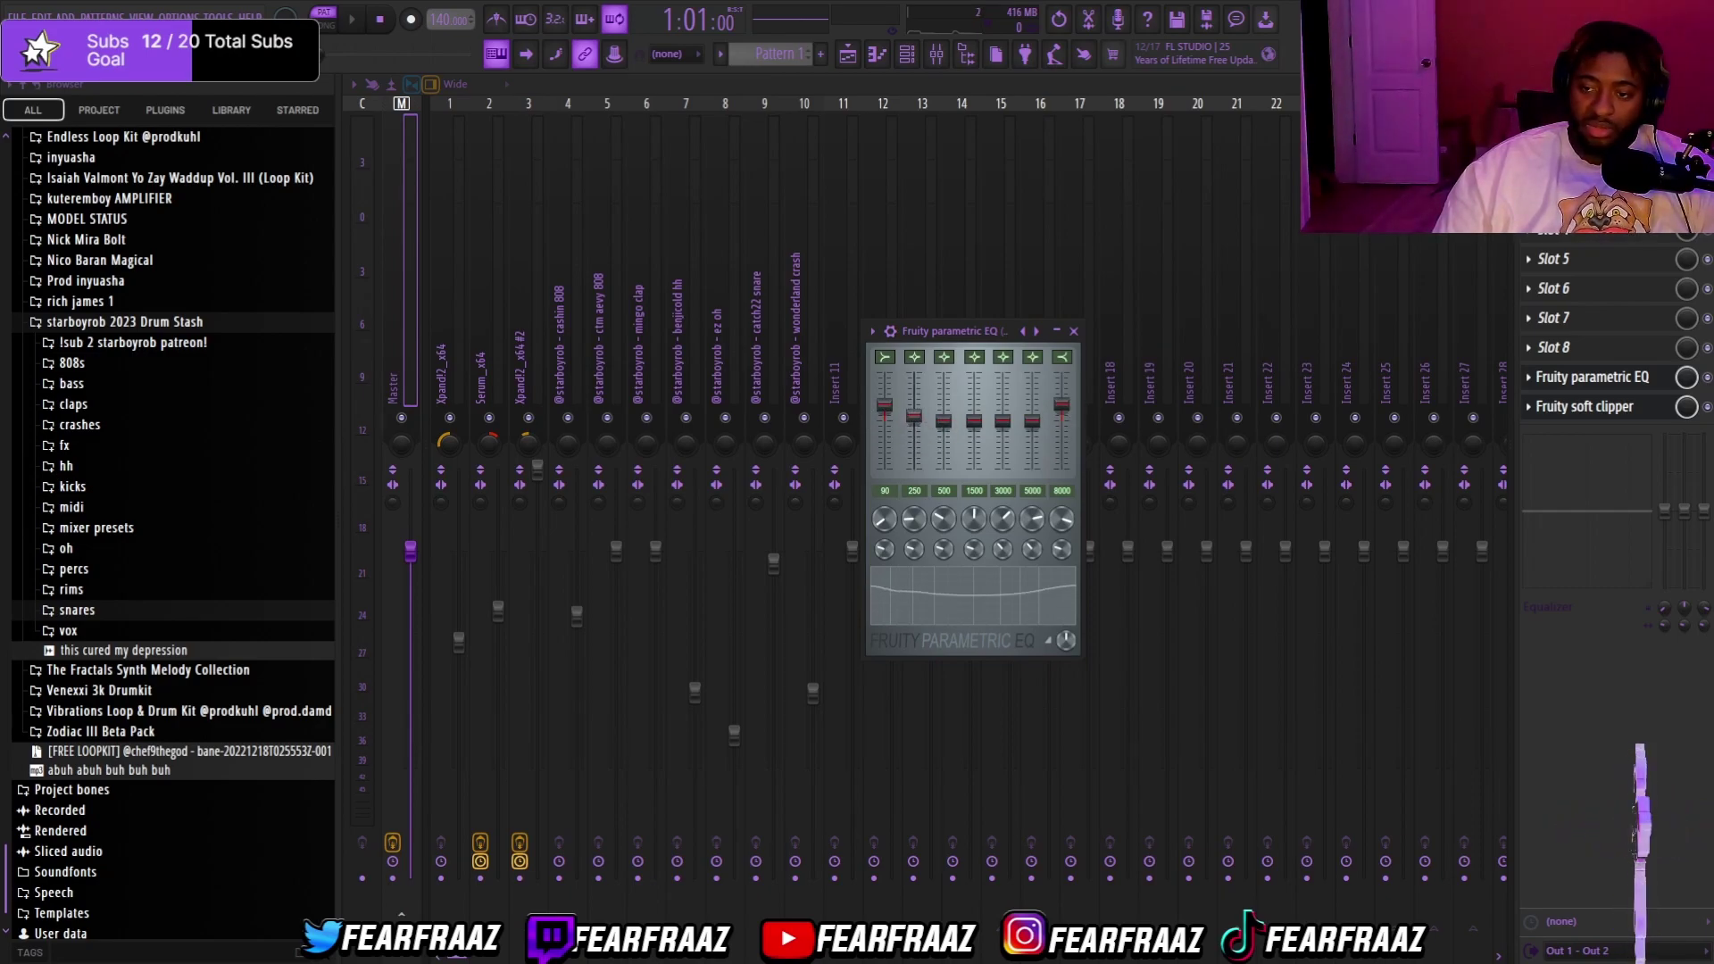
pyautogui.moveTo(914, 416); pyautogui.dragTo(914, 413)
pyautogui.press('space')
pyautogui.moveTo(989, 332); pyautogui.dragTo(1000, 331)
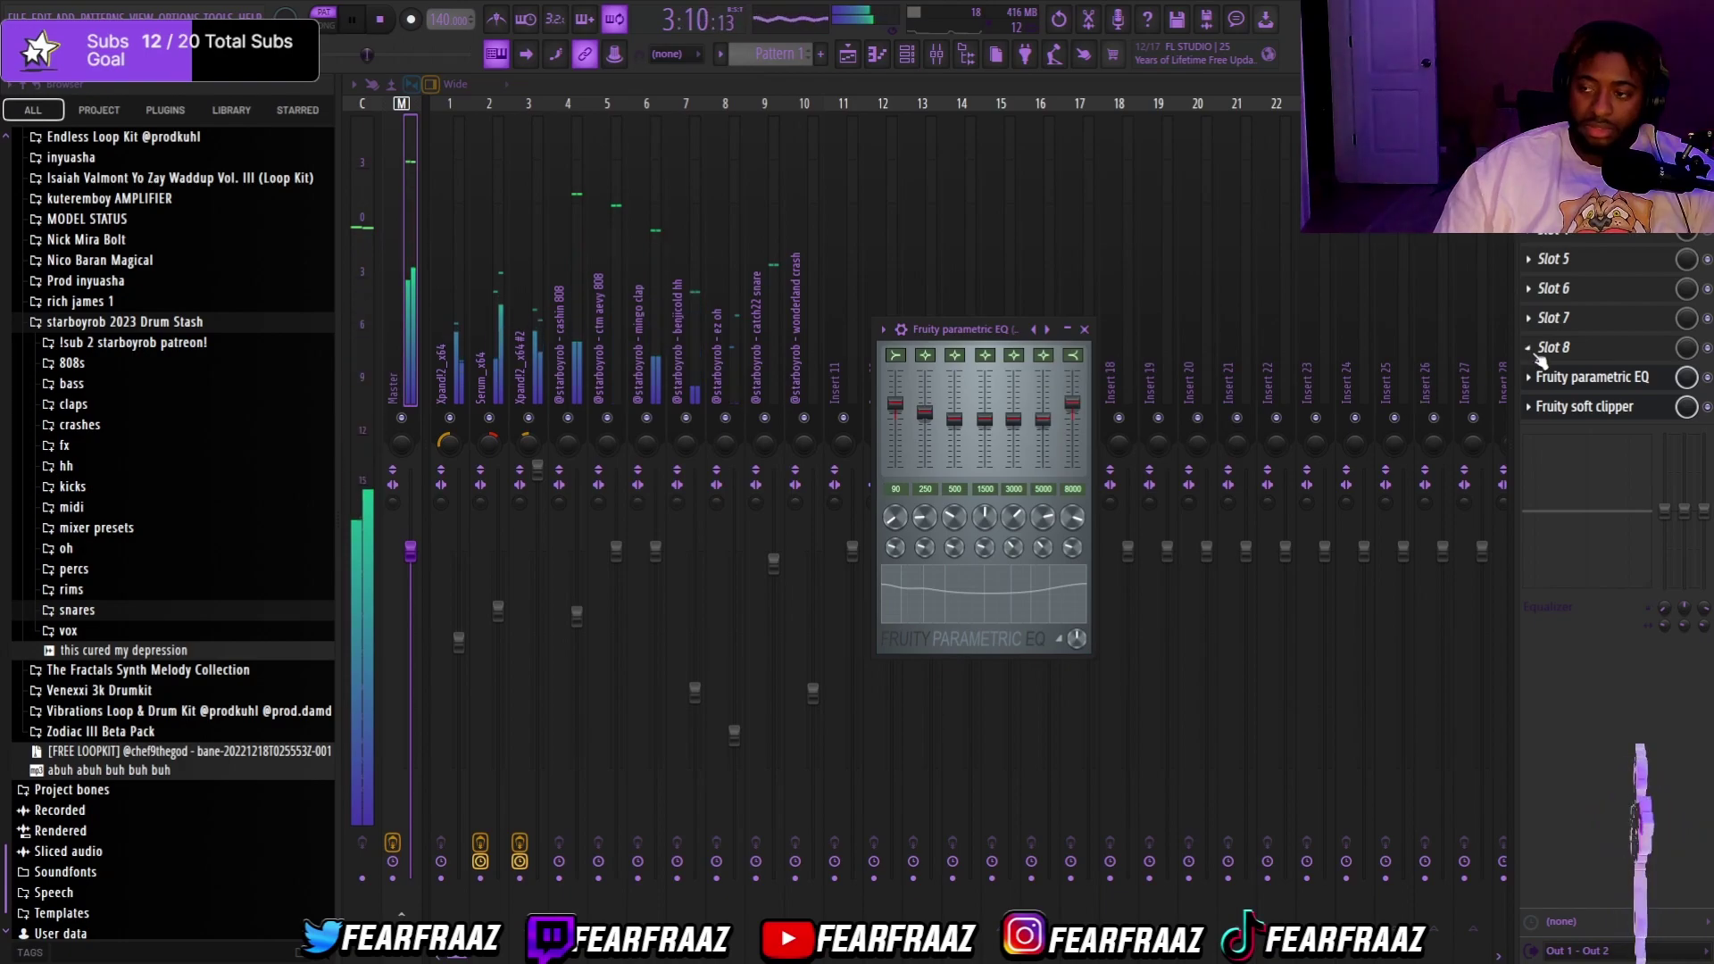
# Step: Stop playback and load Fruity parametric EQ 2 into slot 8 of the Master track
pyautogui.click(1562, 352)
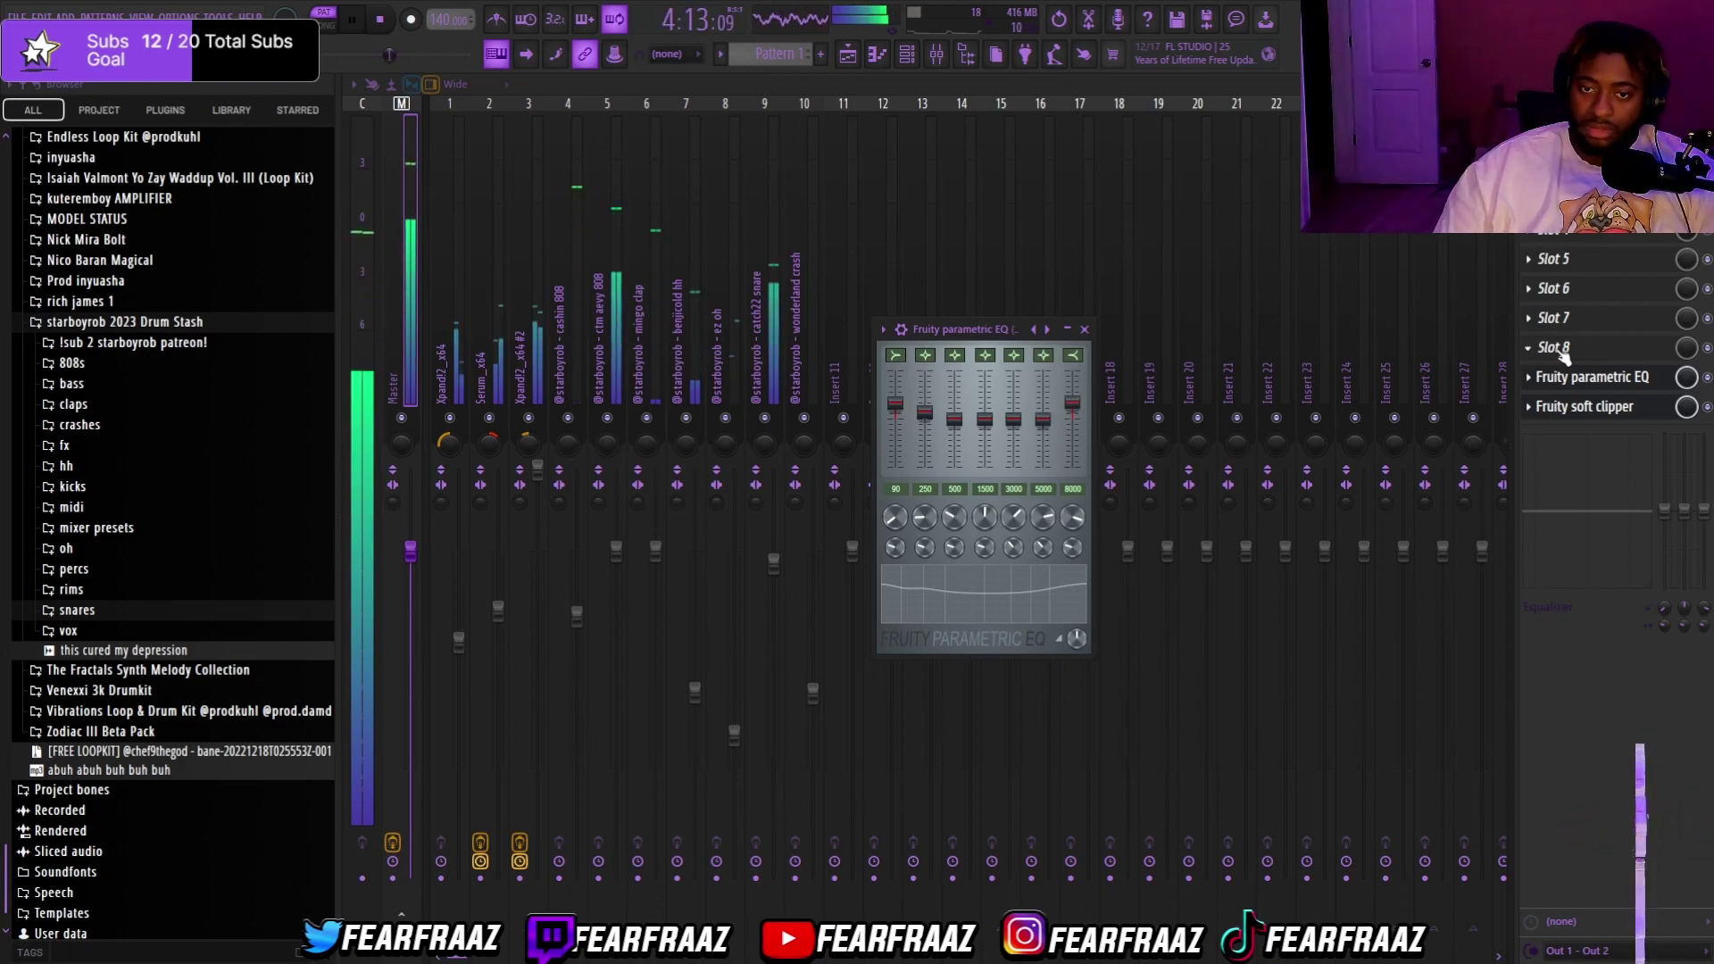
pyautogui.press('space')
pyautogui.click(1561, 350)
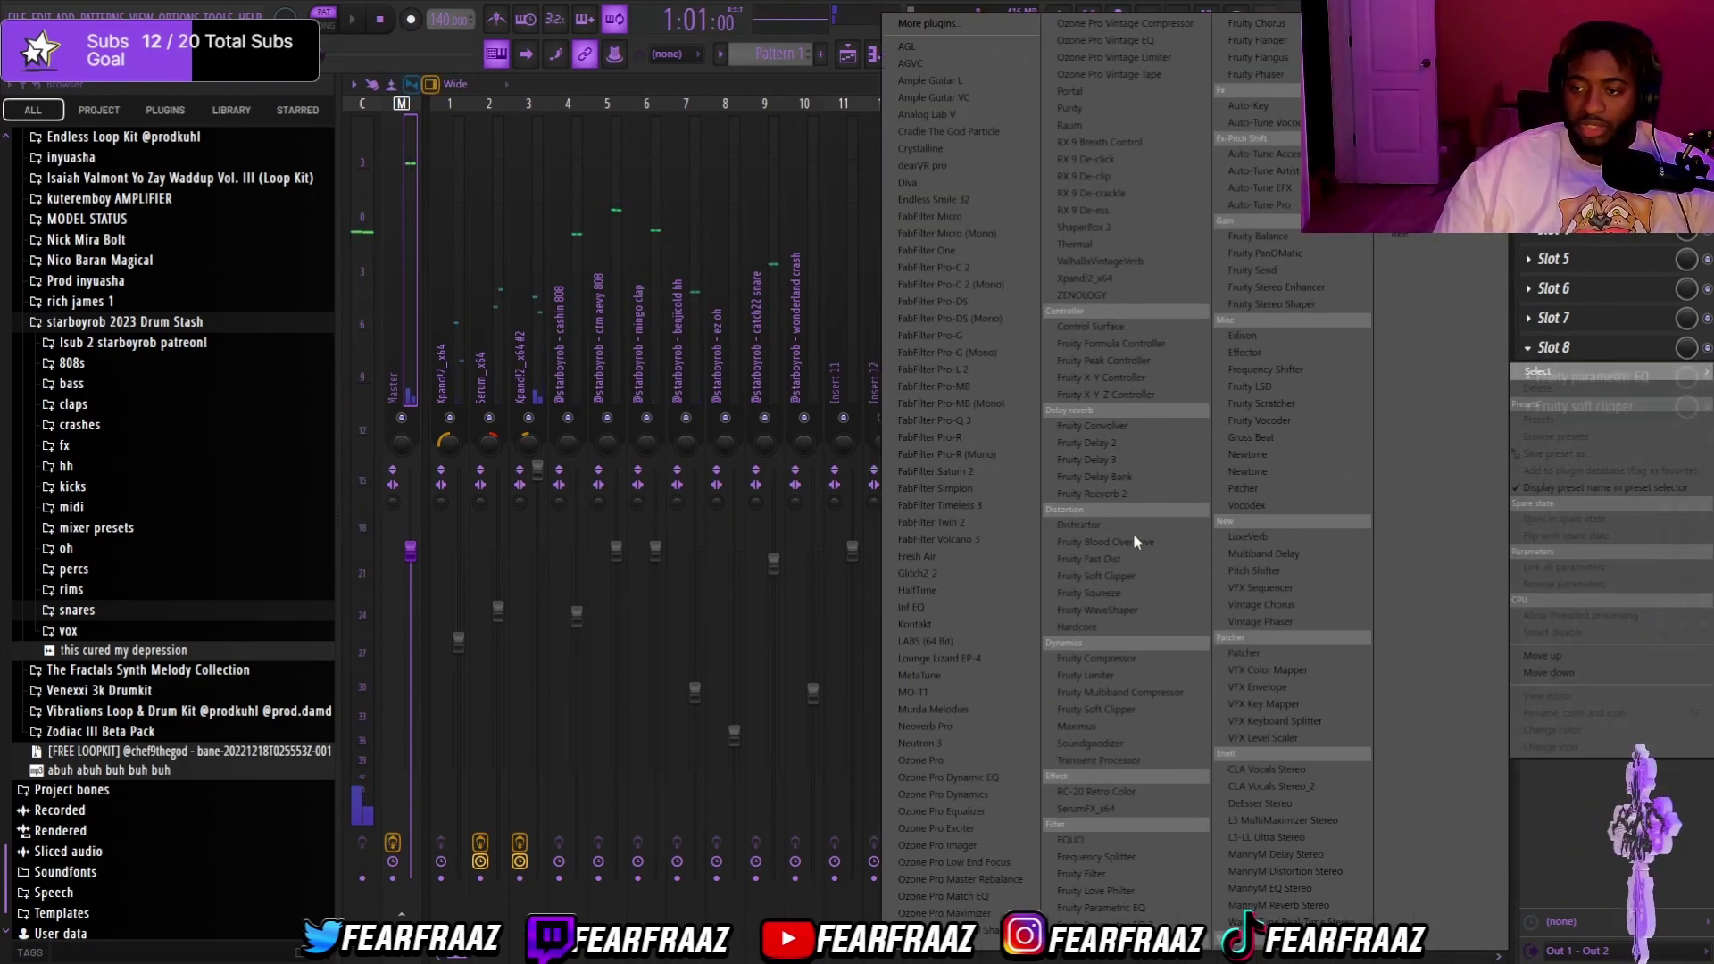
pyautogui.click(1096, 924)
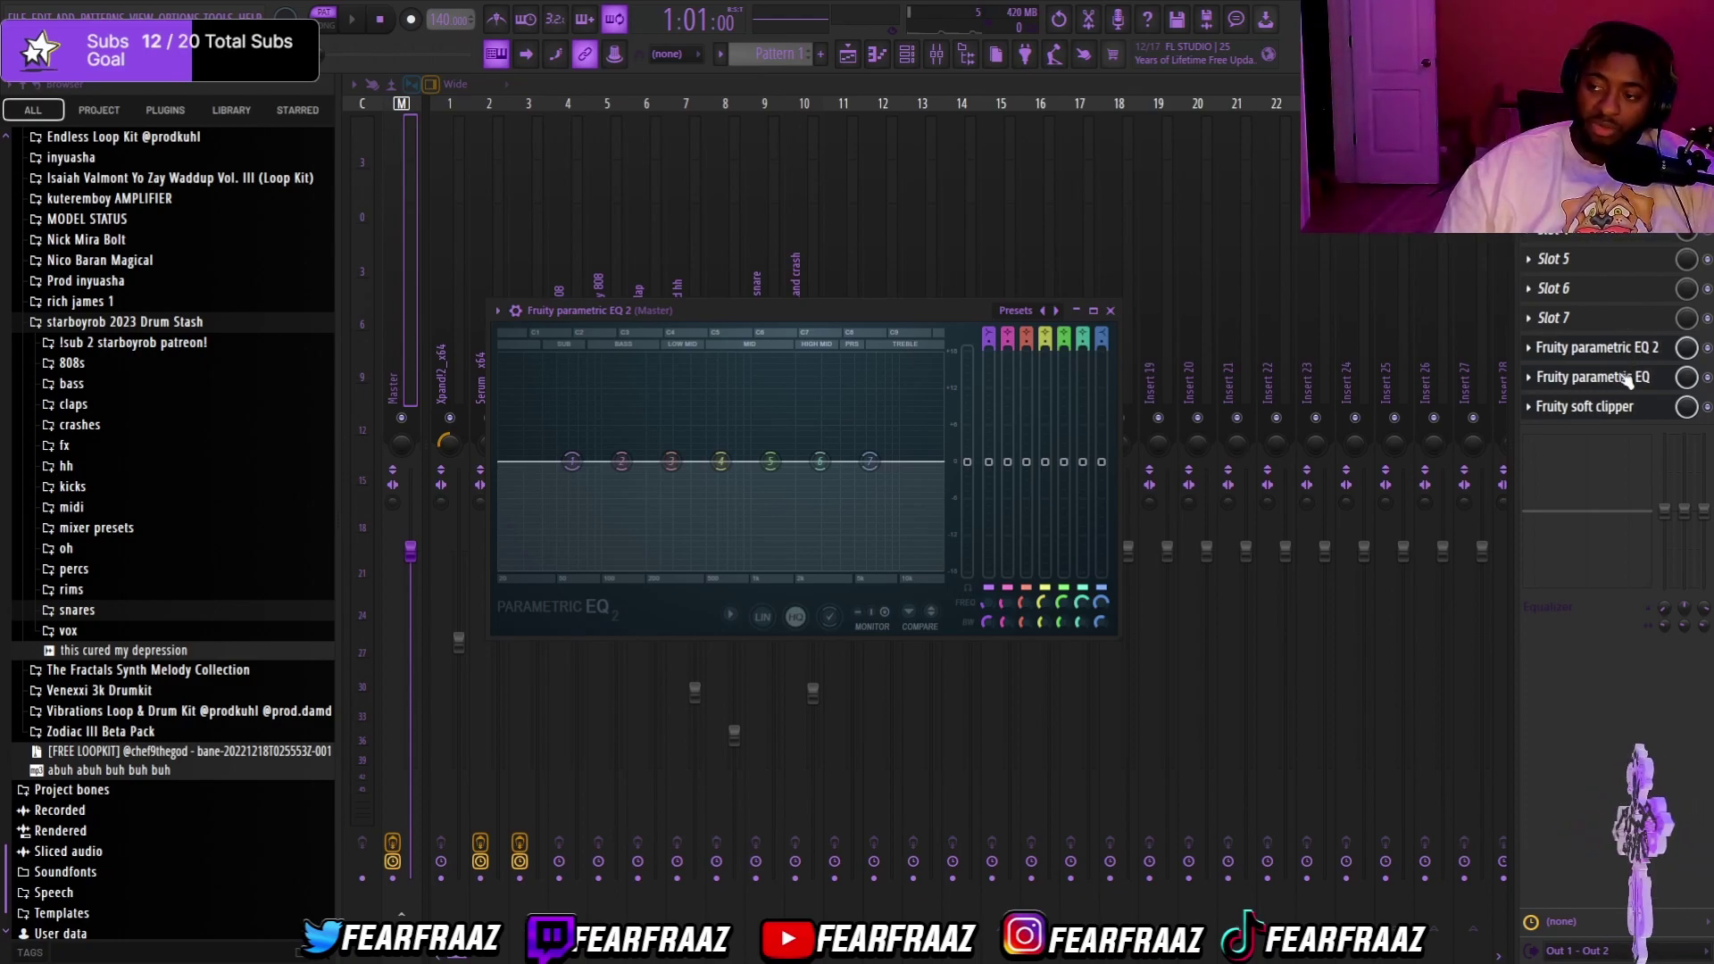
# Step: Try moving the soft clipper ahead of the EQs in the Master effect chain and play the beat to compare
pyautogui.moveTo(1626, 379); pyautogui.dragTo(1627, 414)
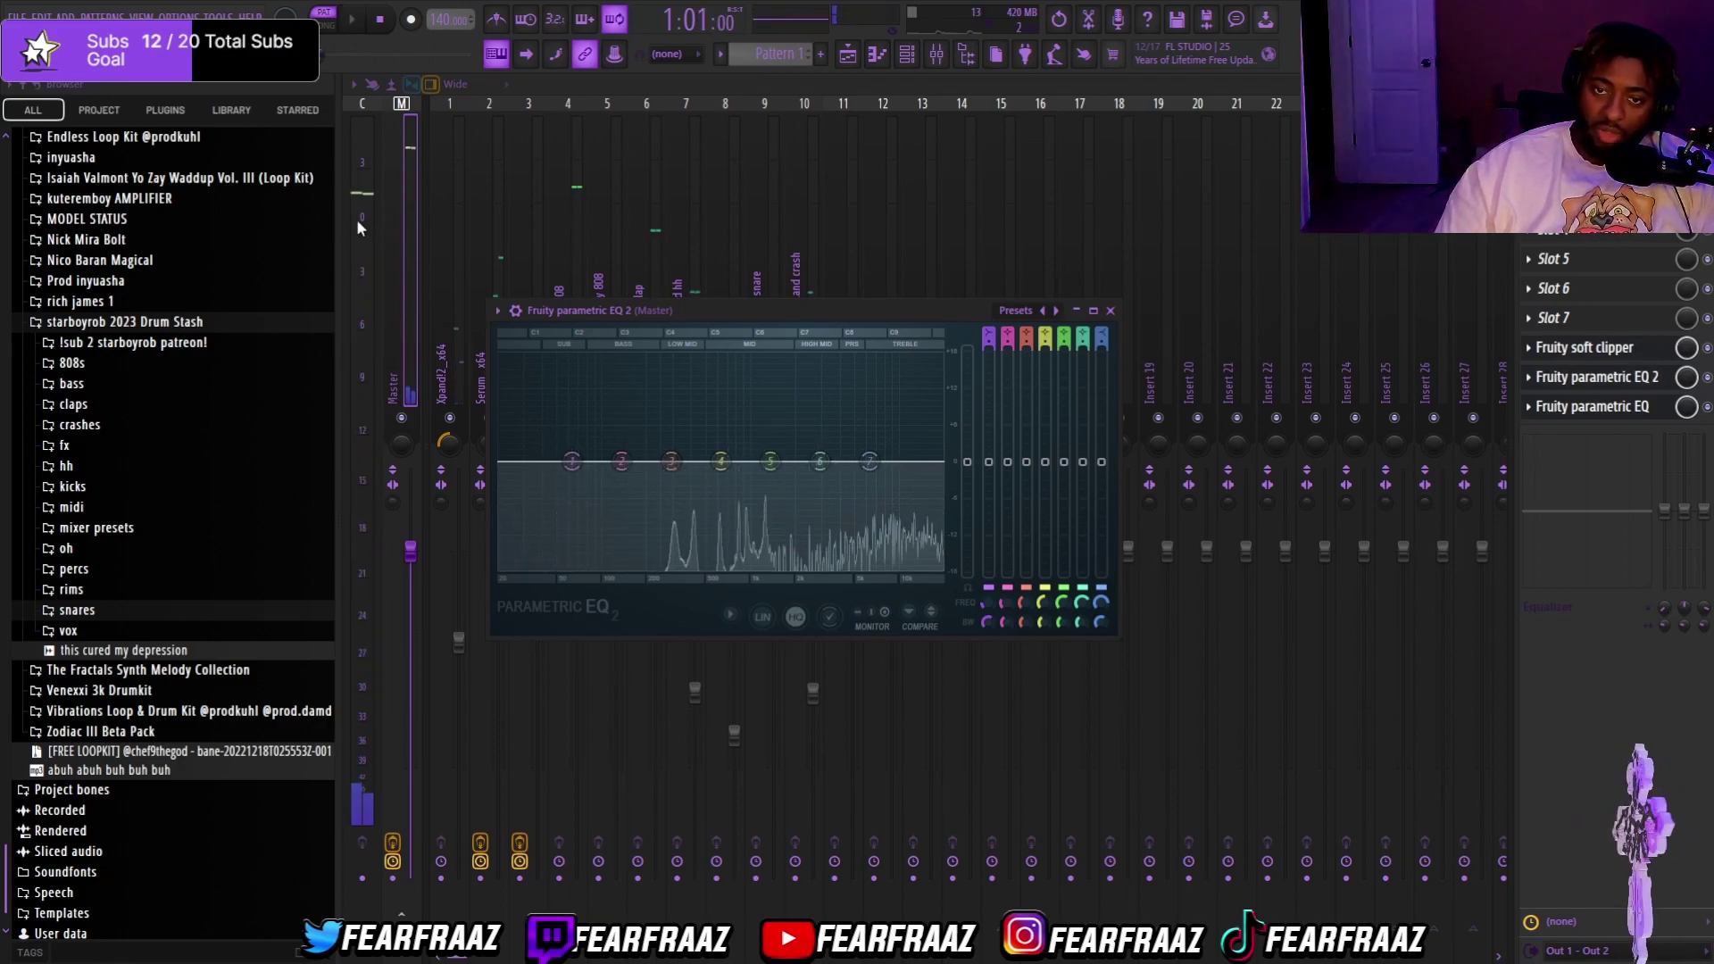
pyautogui.press('space')
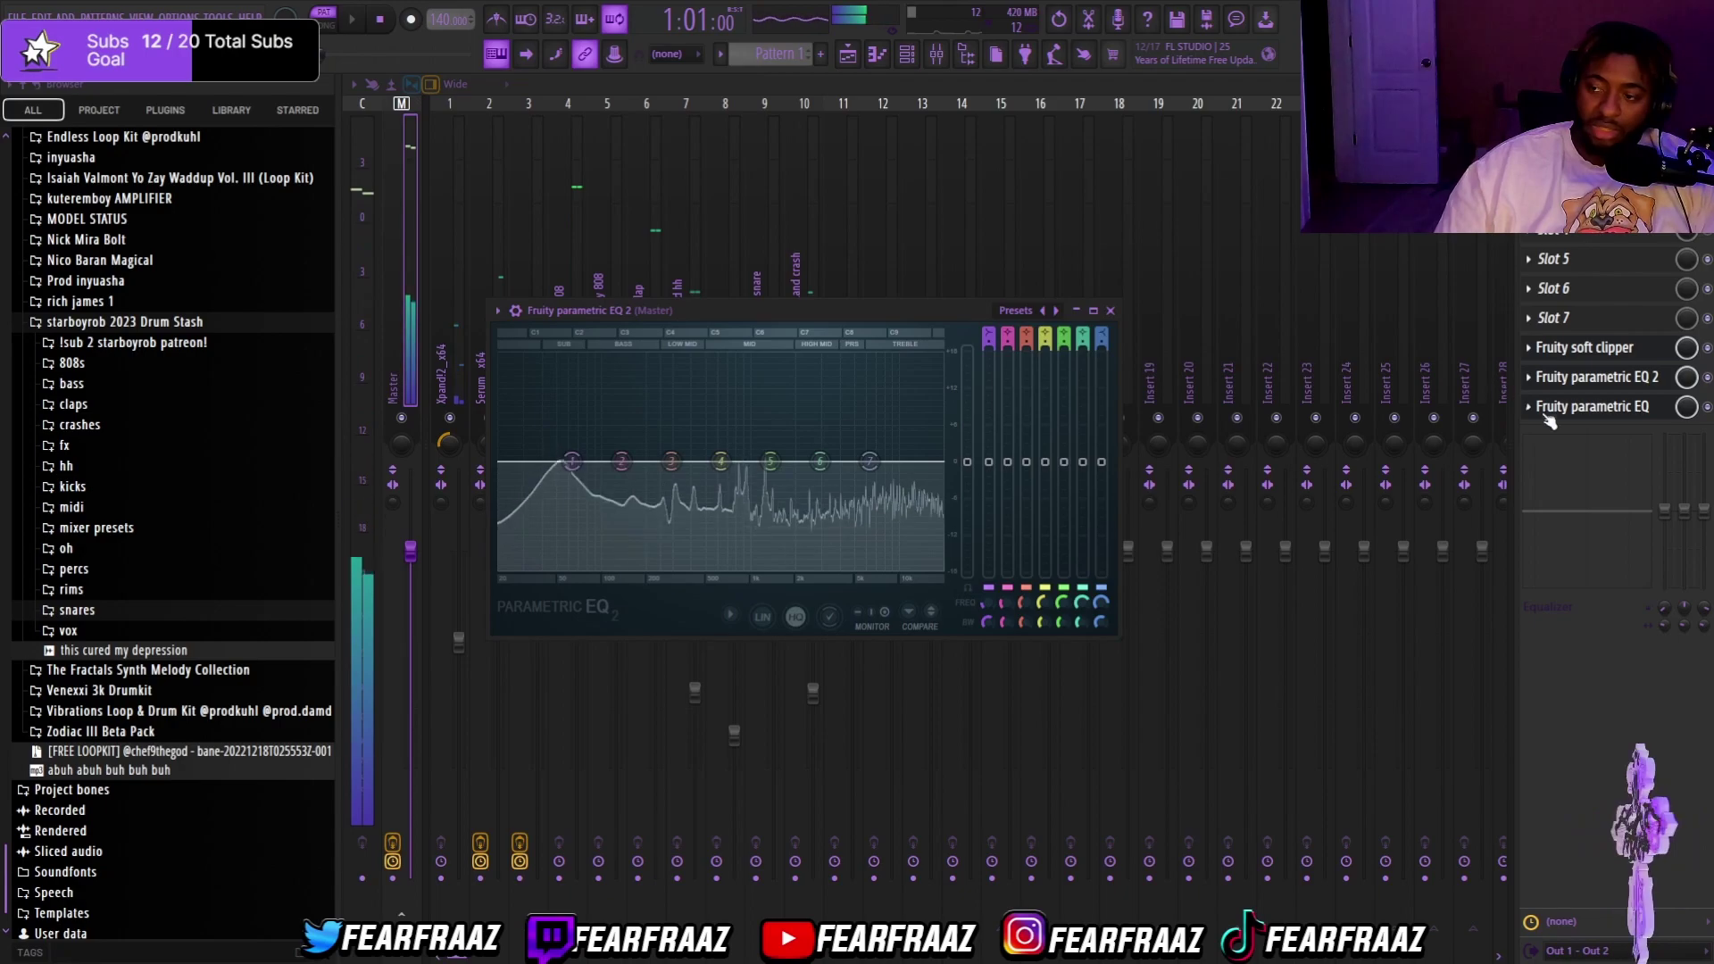
pyautogui.press('space')
pyautogui.click(1591, 406)
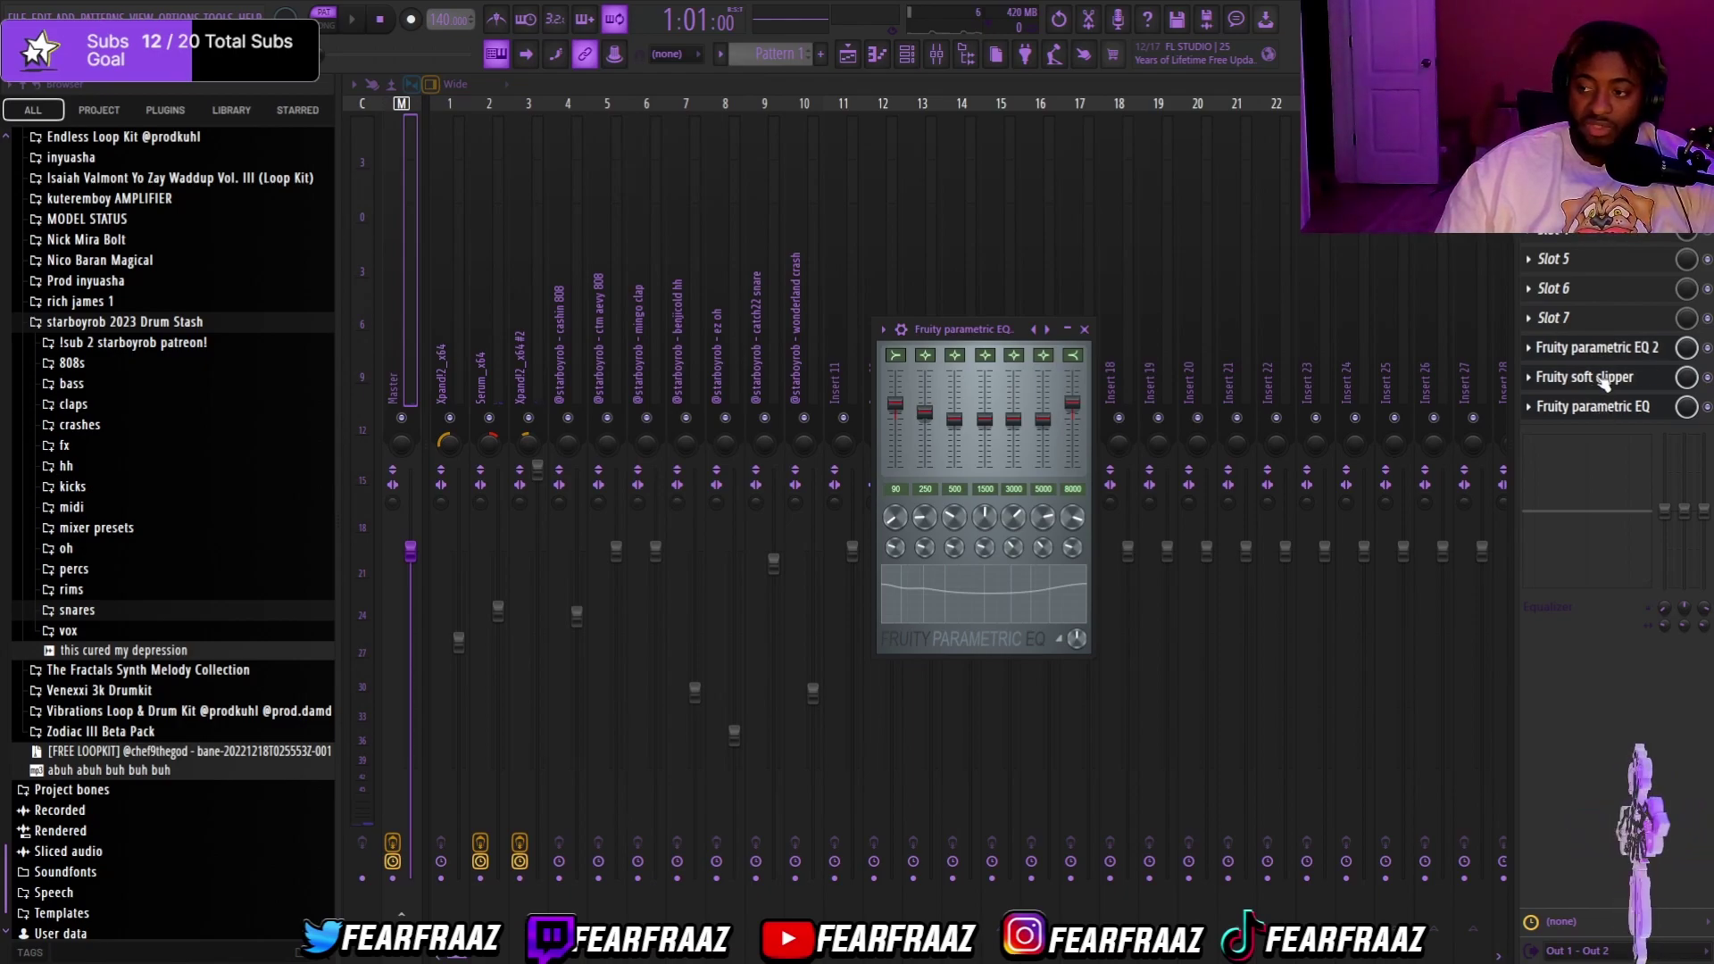
pyautogui.press('space')
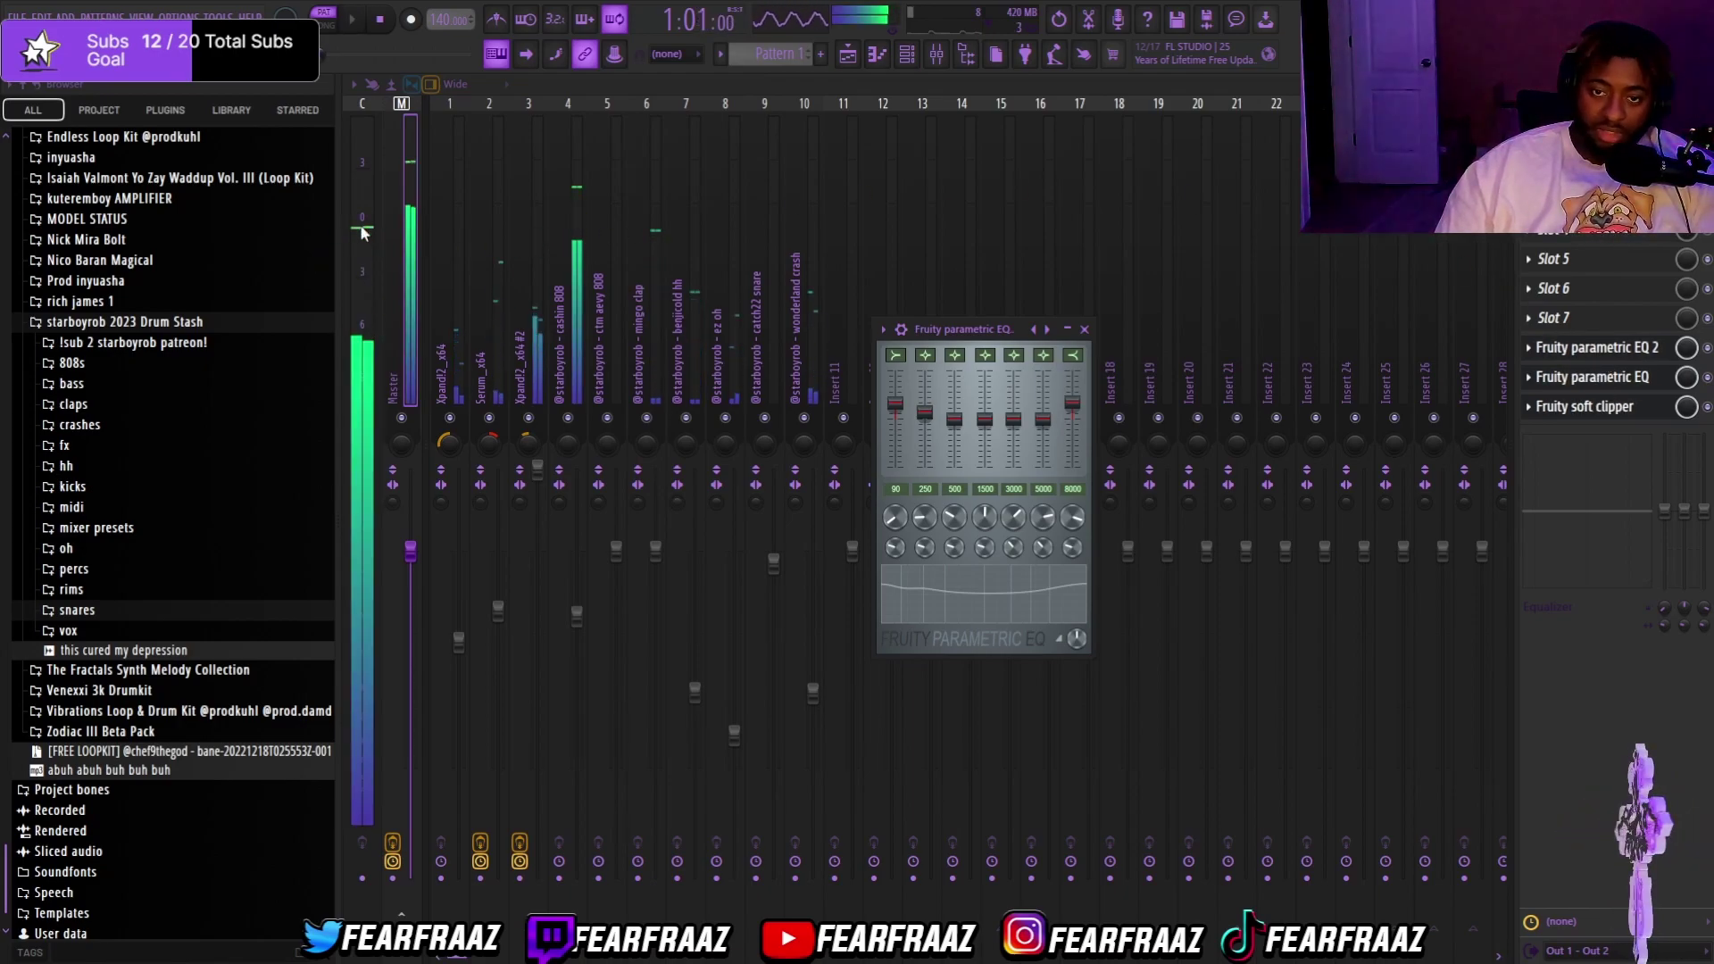
# Step: Boost the highest band of the master's Fruity parametric EQ 2 and shift it further up in frequency
pyautogui.click(1636, 378)
pyautogui.click(1634, 347)
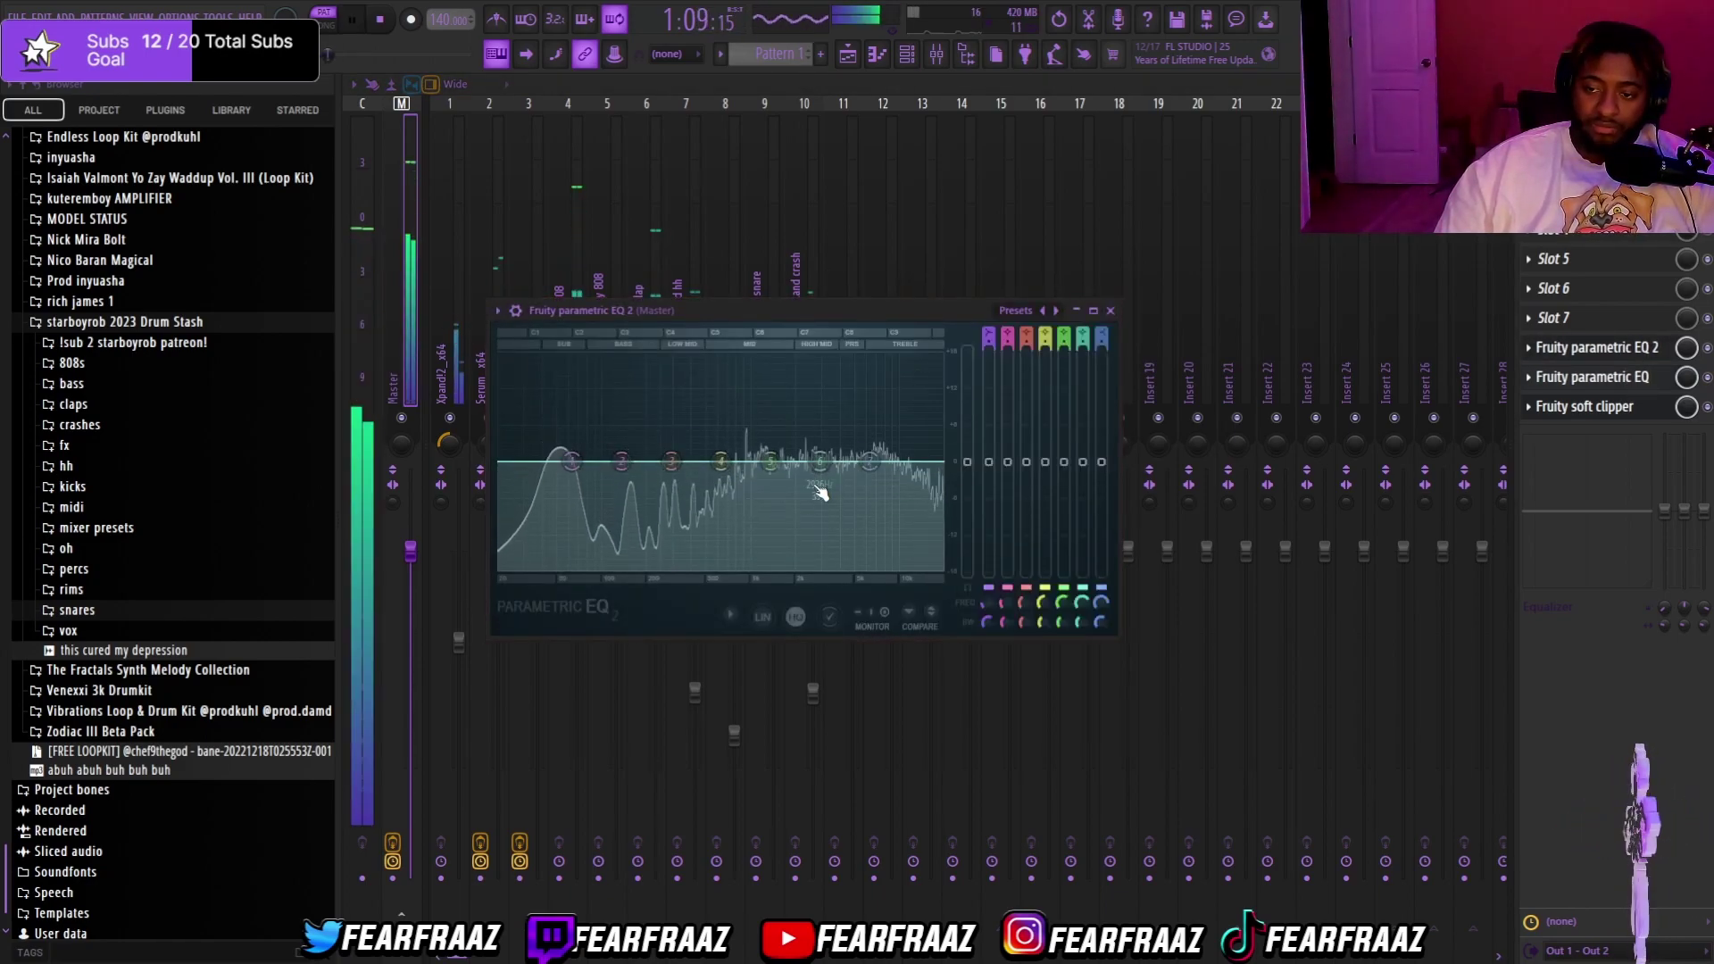
pyautogui.moveTo(870, 461); pyautogui.dragTo(919, 432)
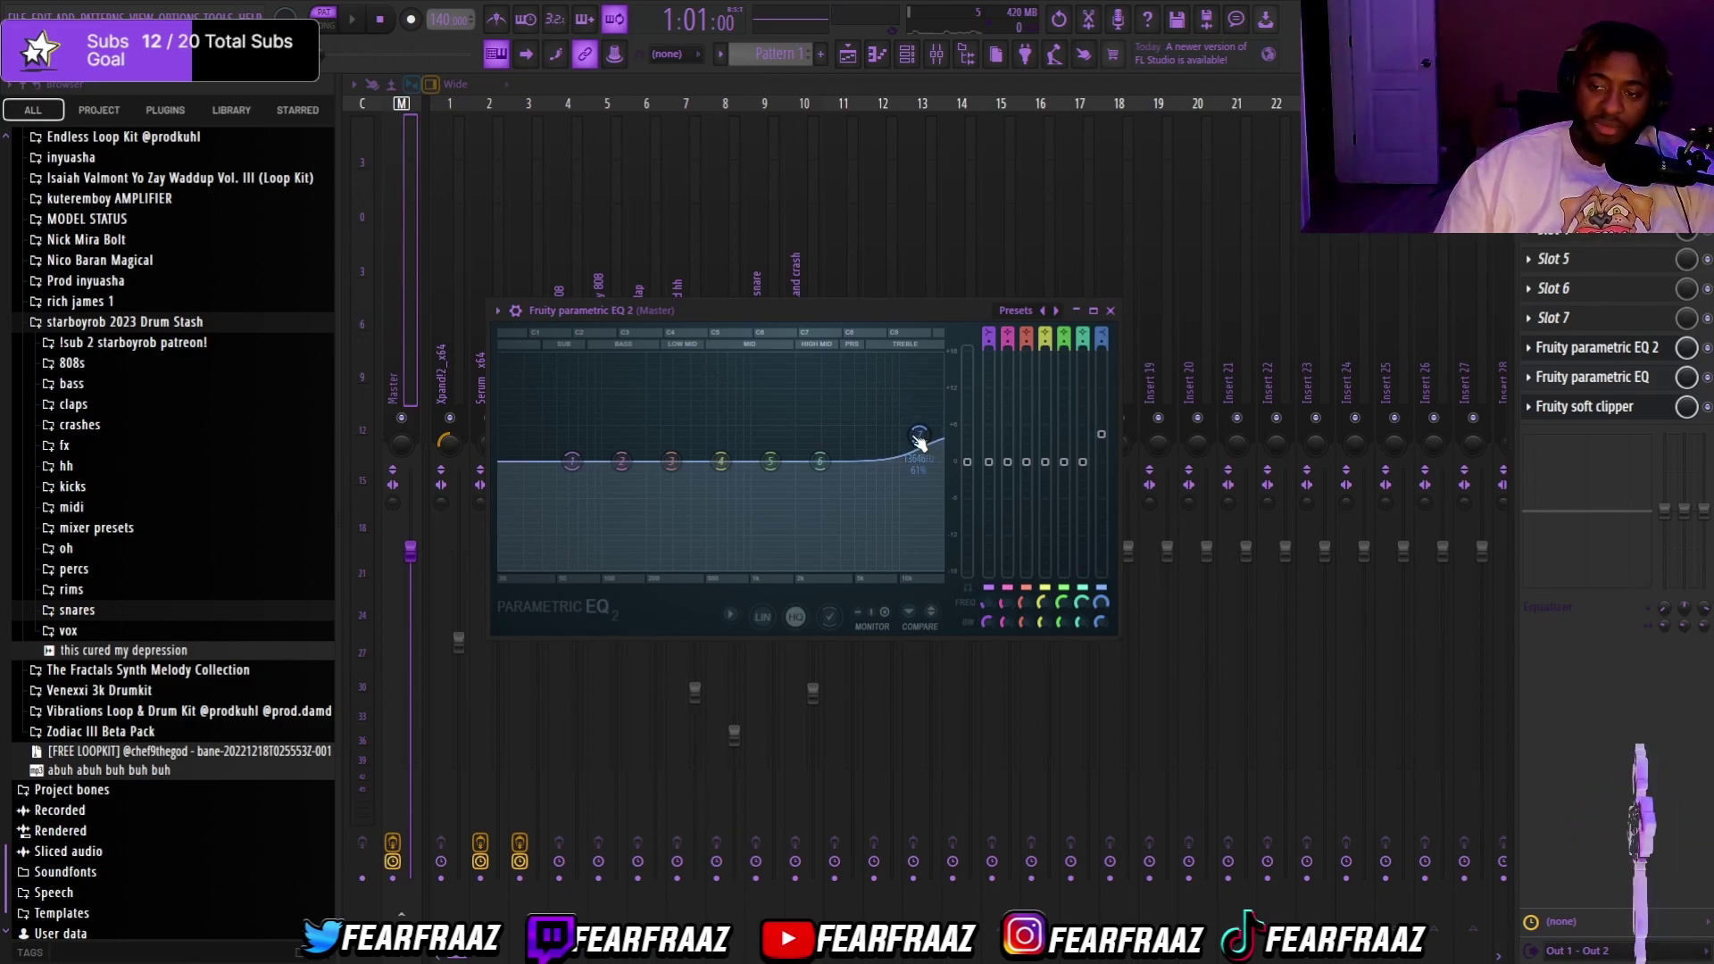
# Step: Play the beat and adjust the panning of the ez oh track, panning the catch22 snare track to the left
pyautogui.click(735, 295)
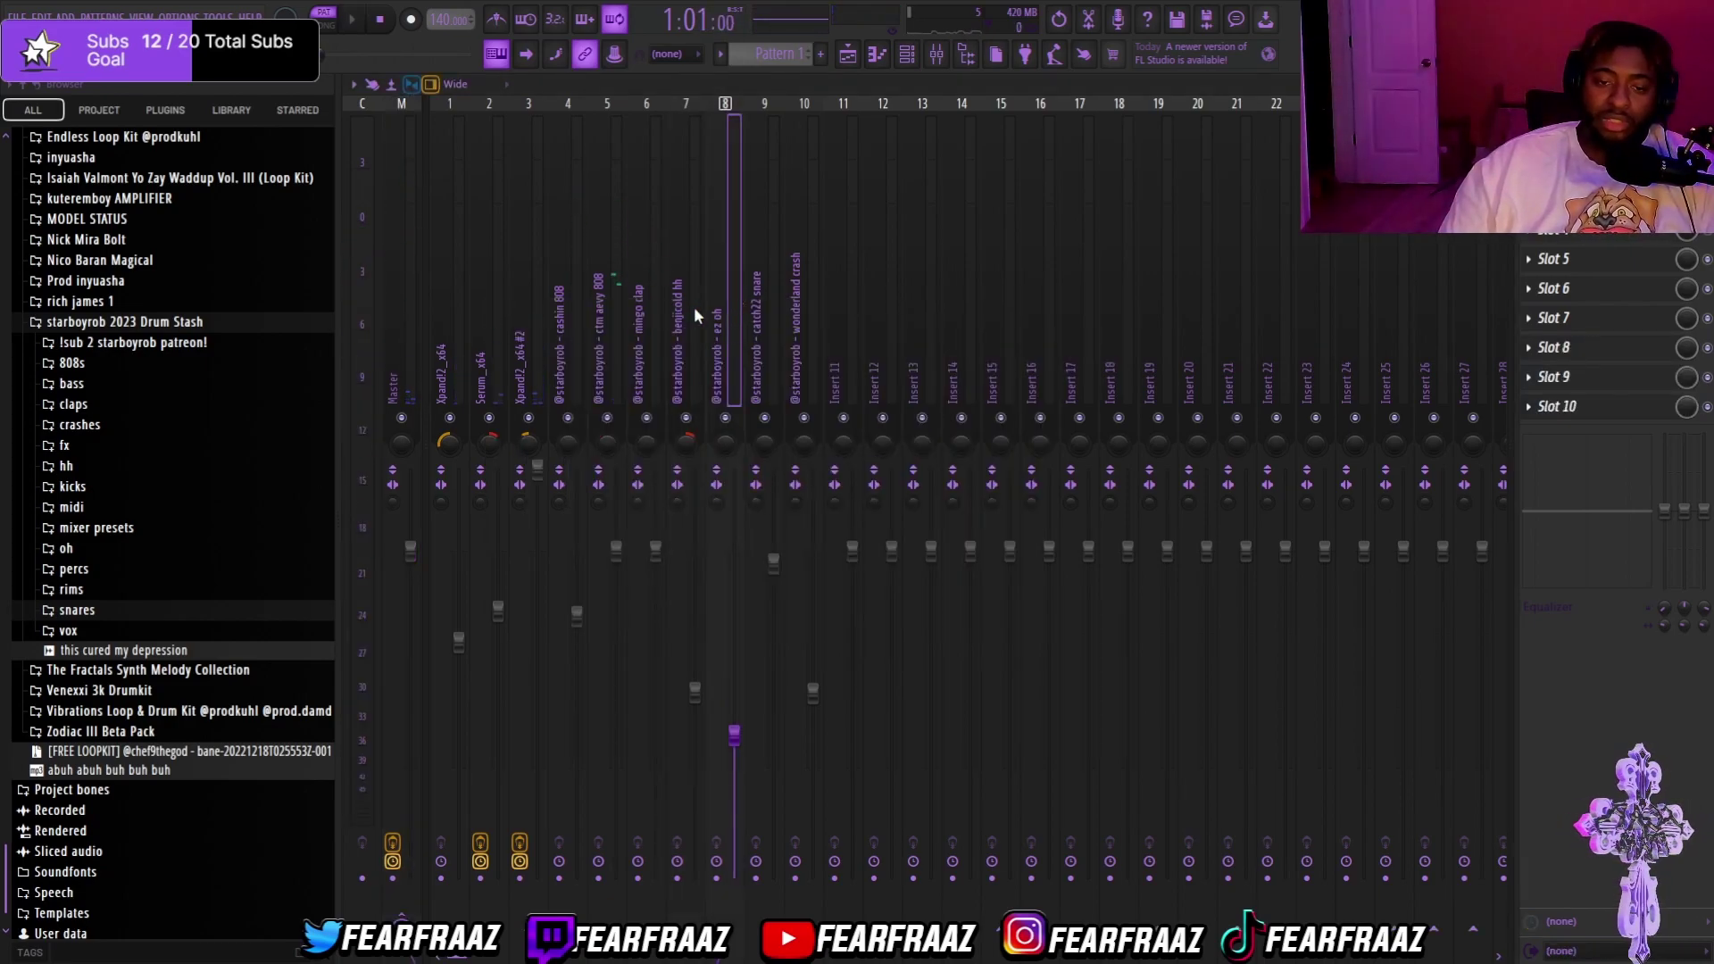
pyautogui.press('space')
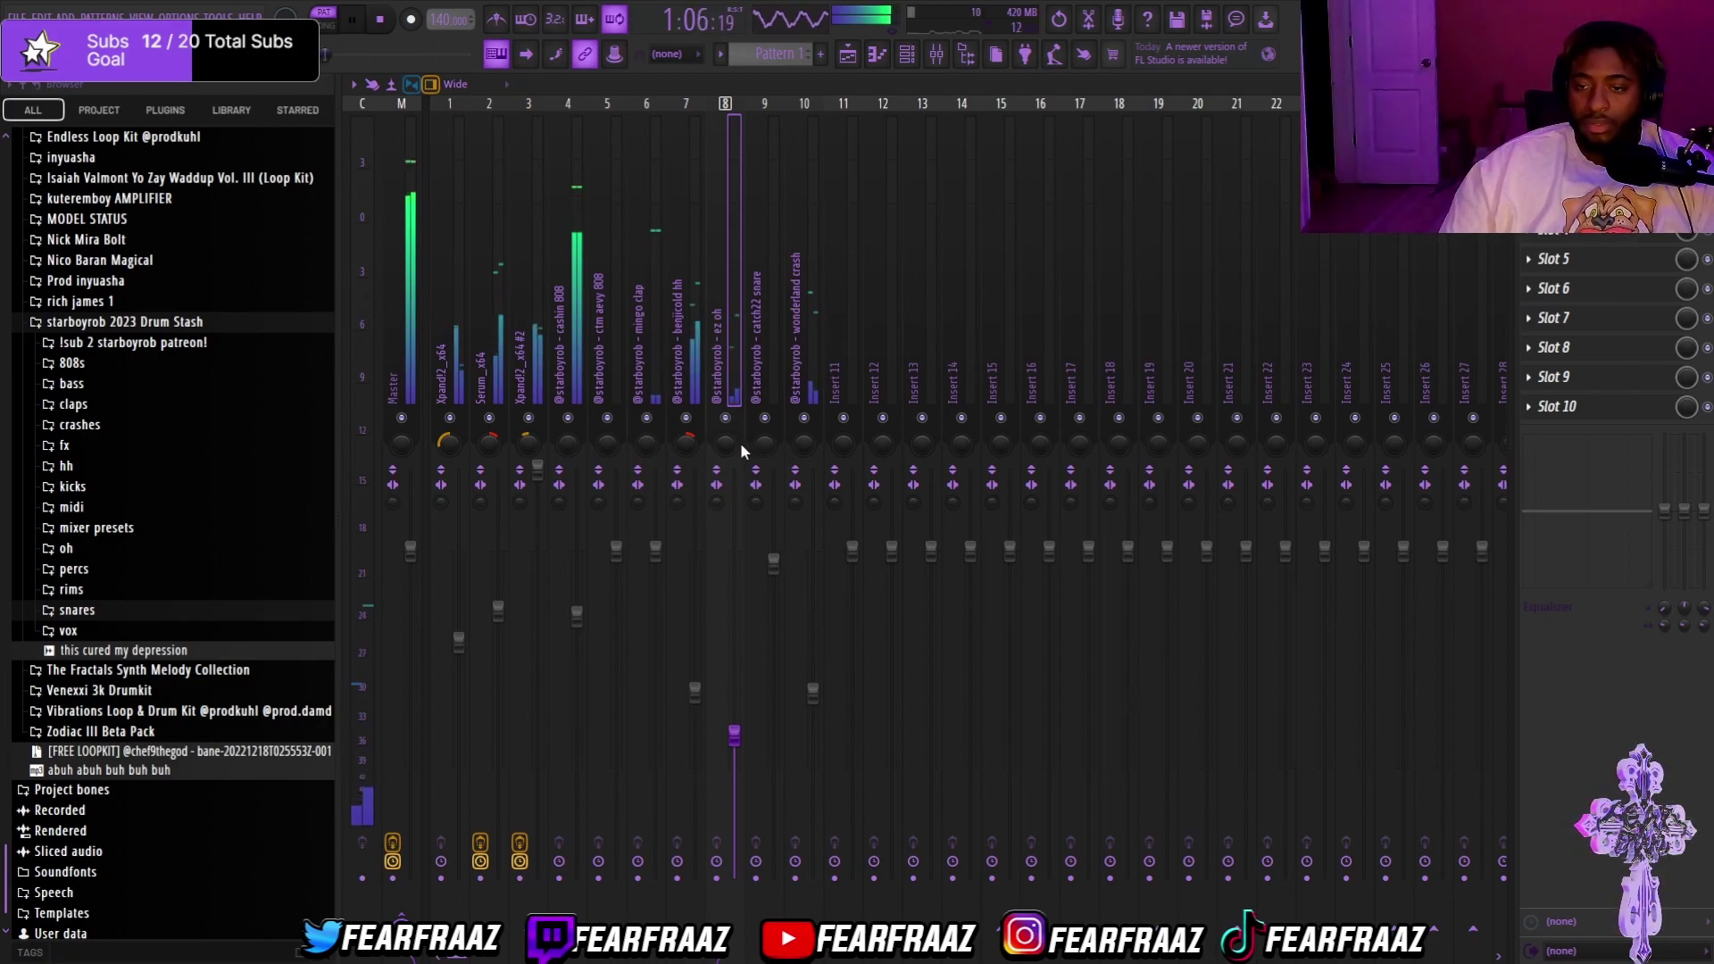
pyautogui.scroll(-2, 736, 443)
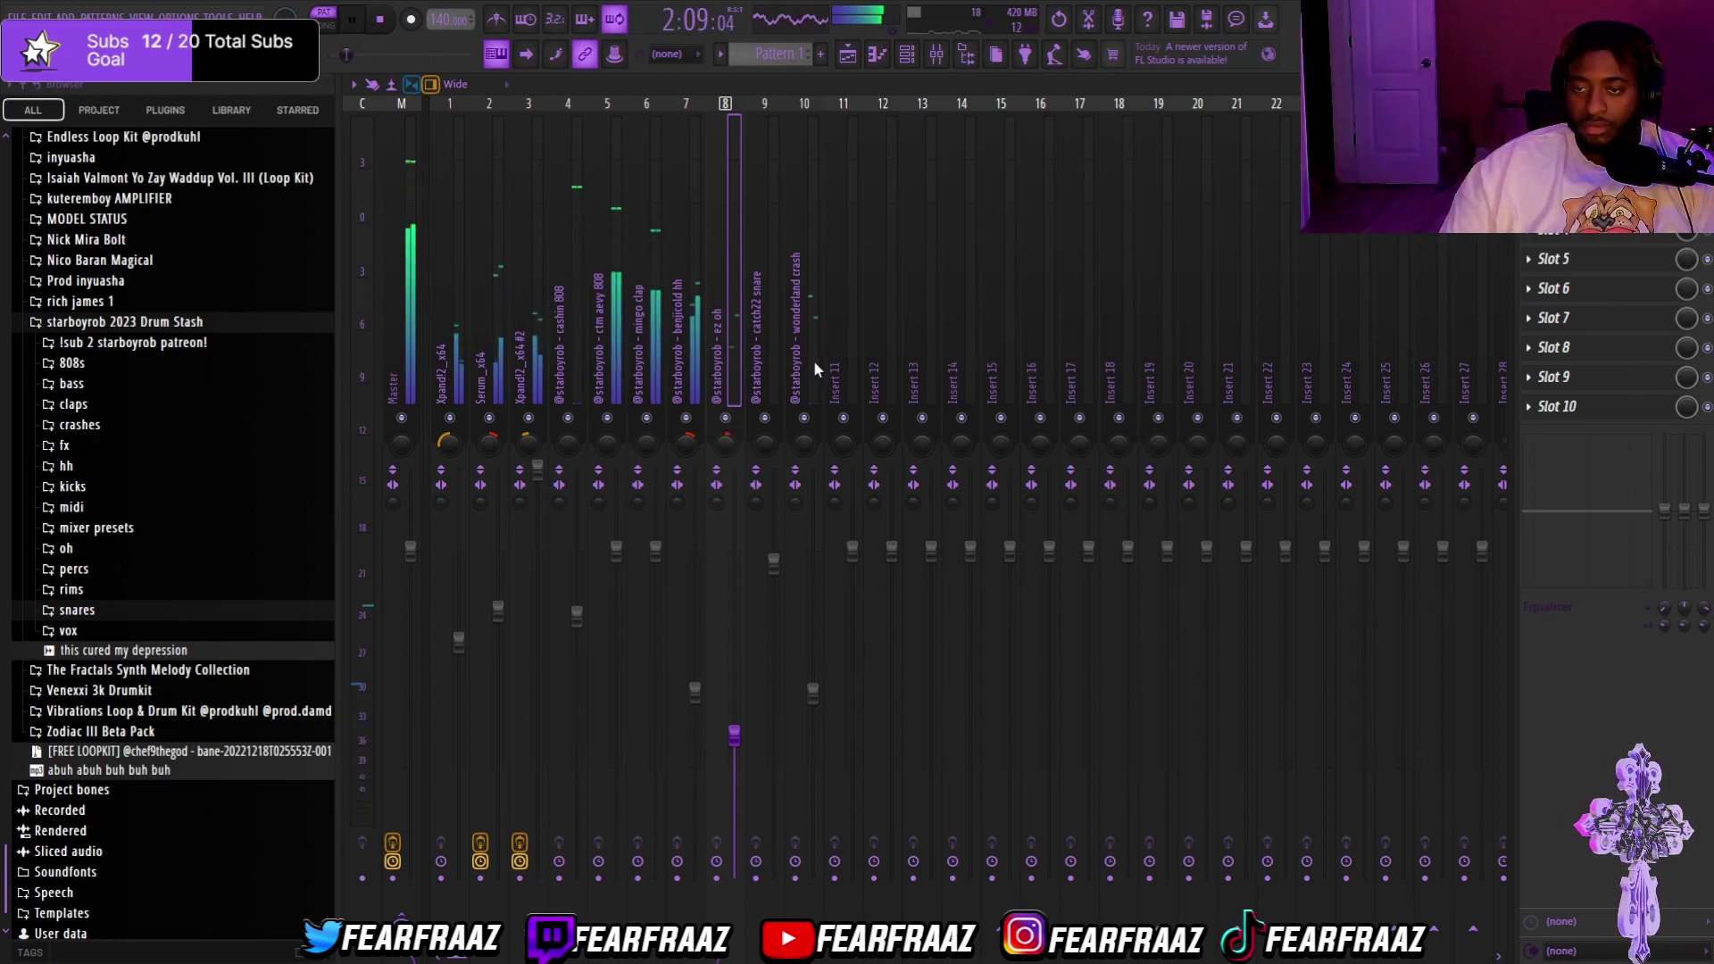
pyautogui.scroll(-2, 768, 446)
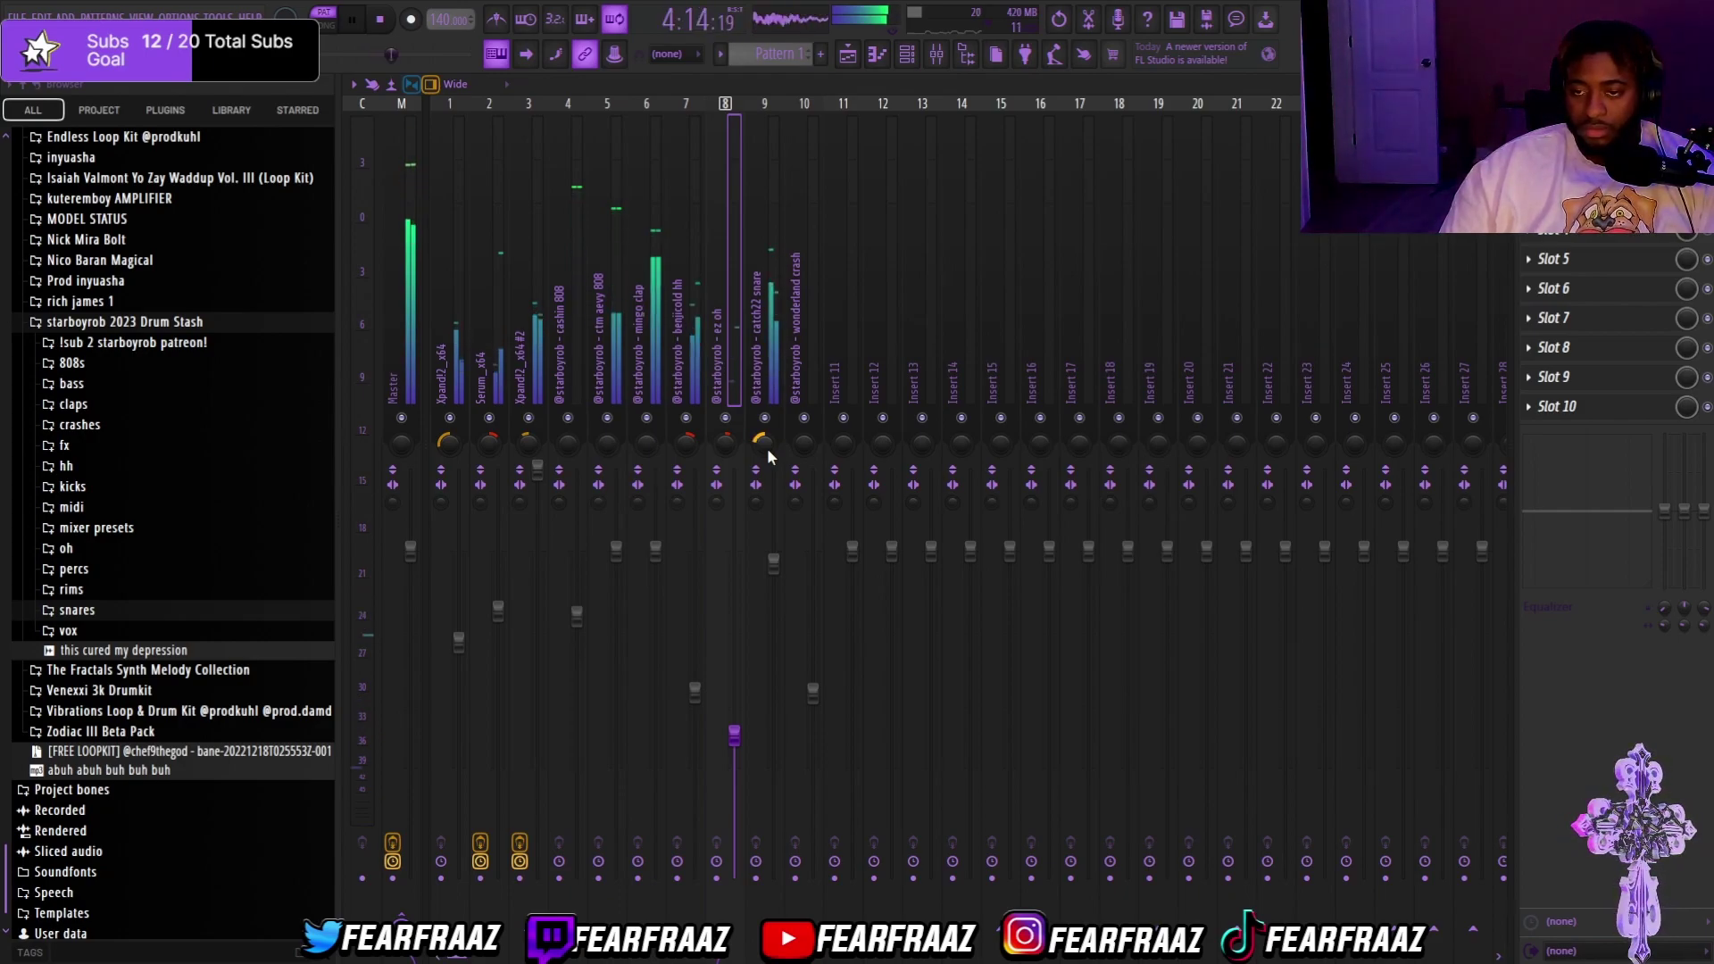
# Step: Lower the catch22 snare track's volume in two stages and replay the beat to check it
pyautogui.moveTo(777, 559); pyautogui.dragTo(774, 616)
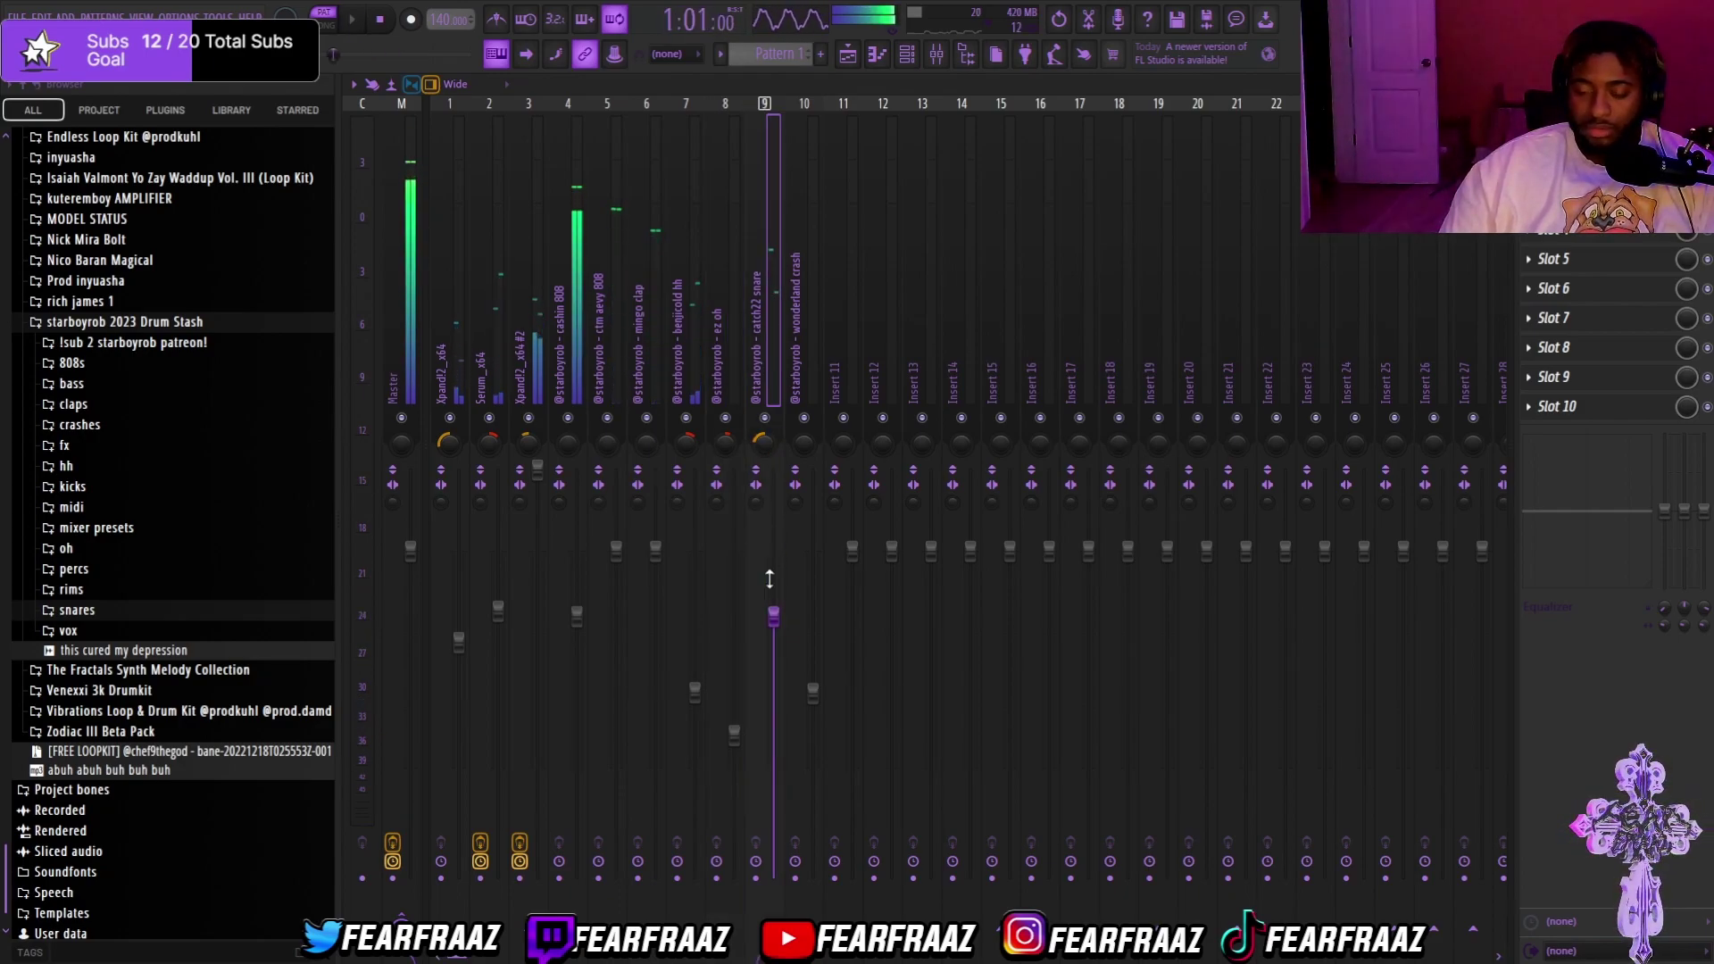
pyautogui.press('space')
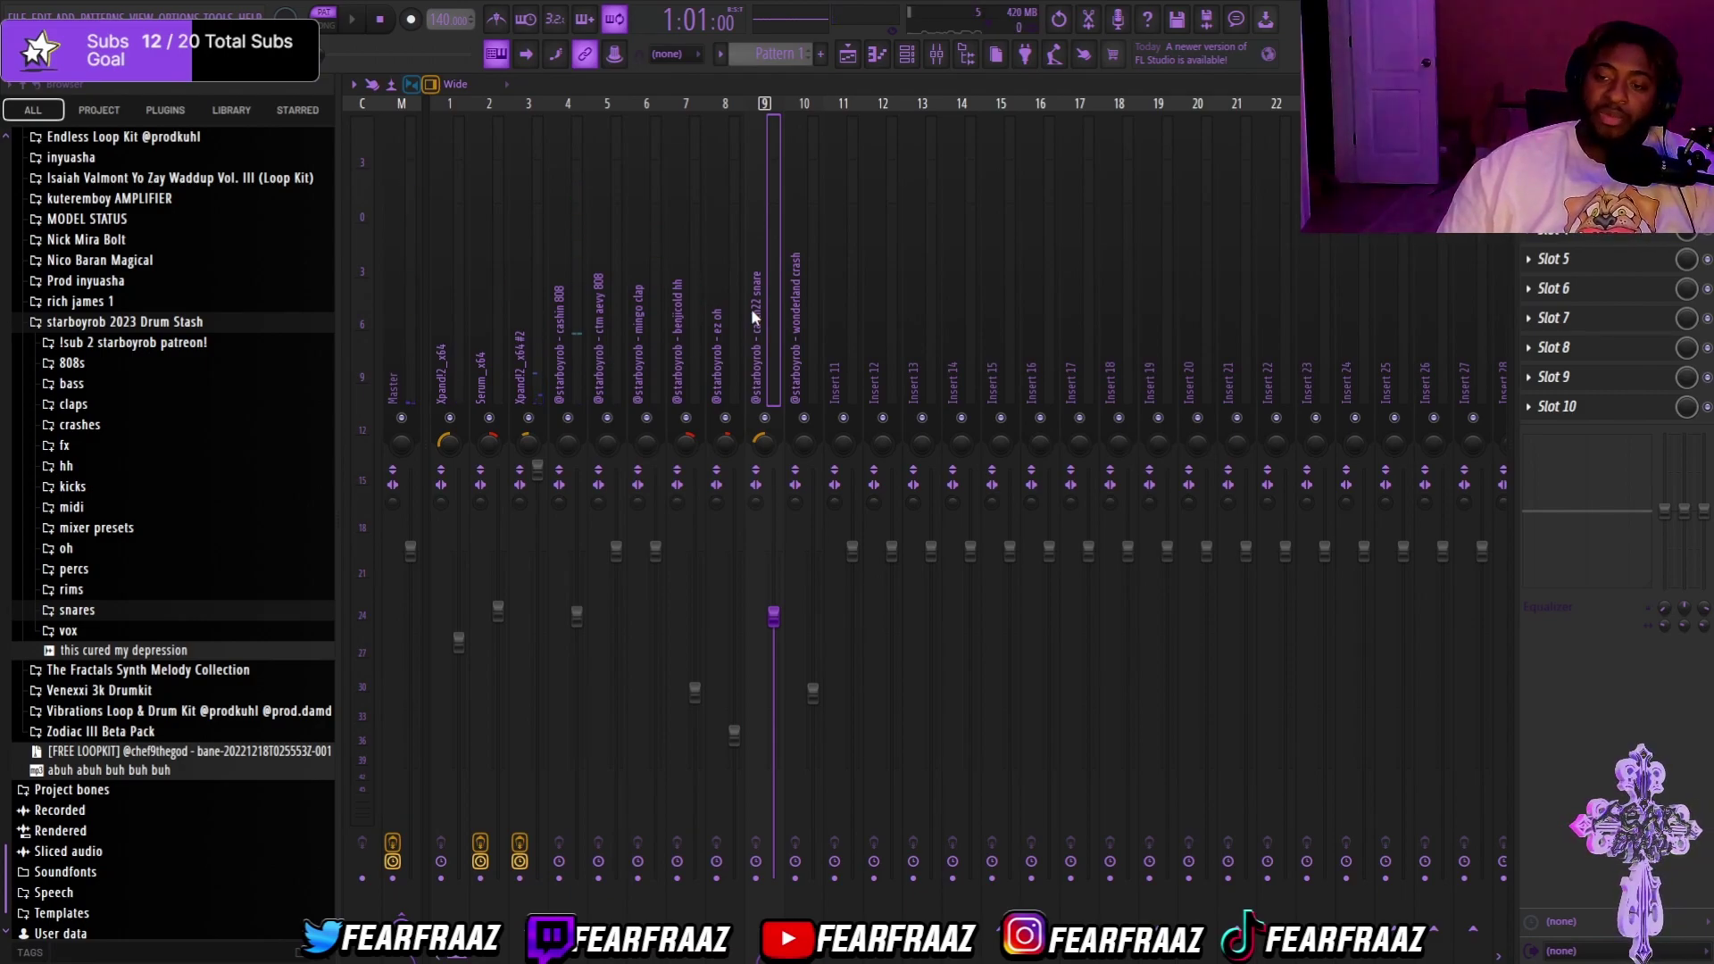
pyautogui.moveTo(773, 616); pyautogui.dragTo(773, 641)
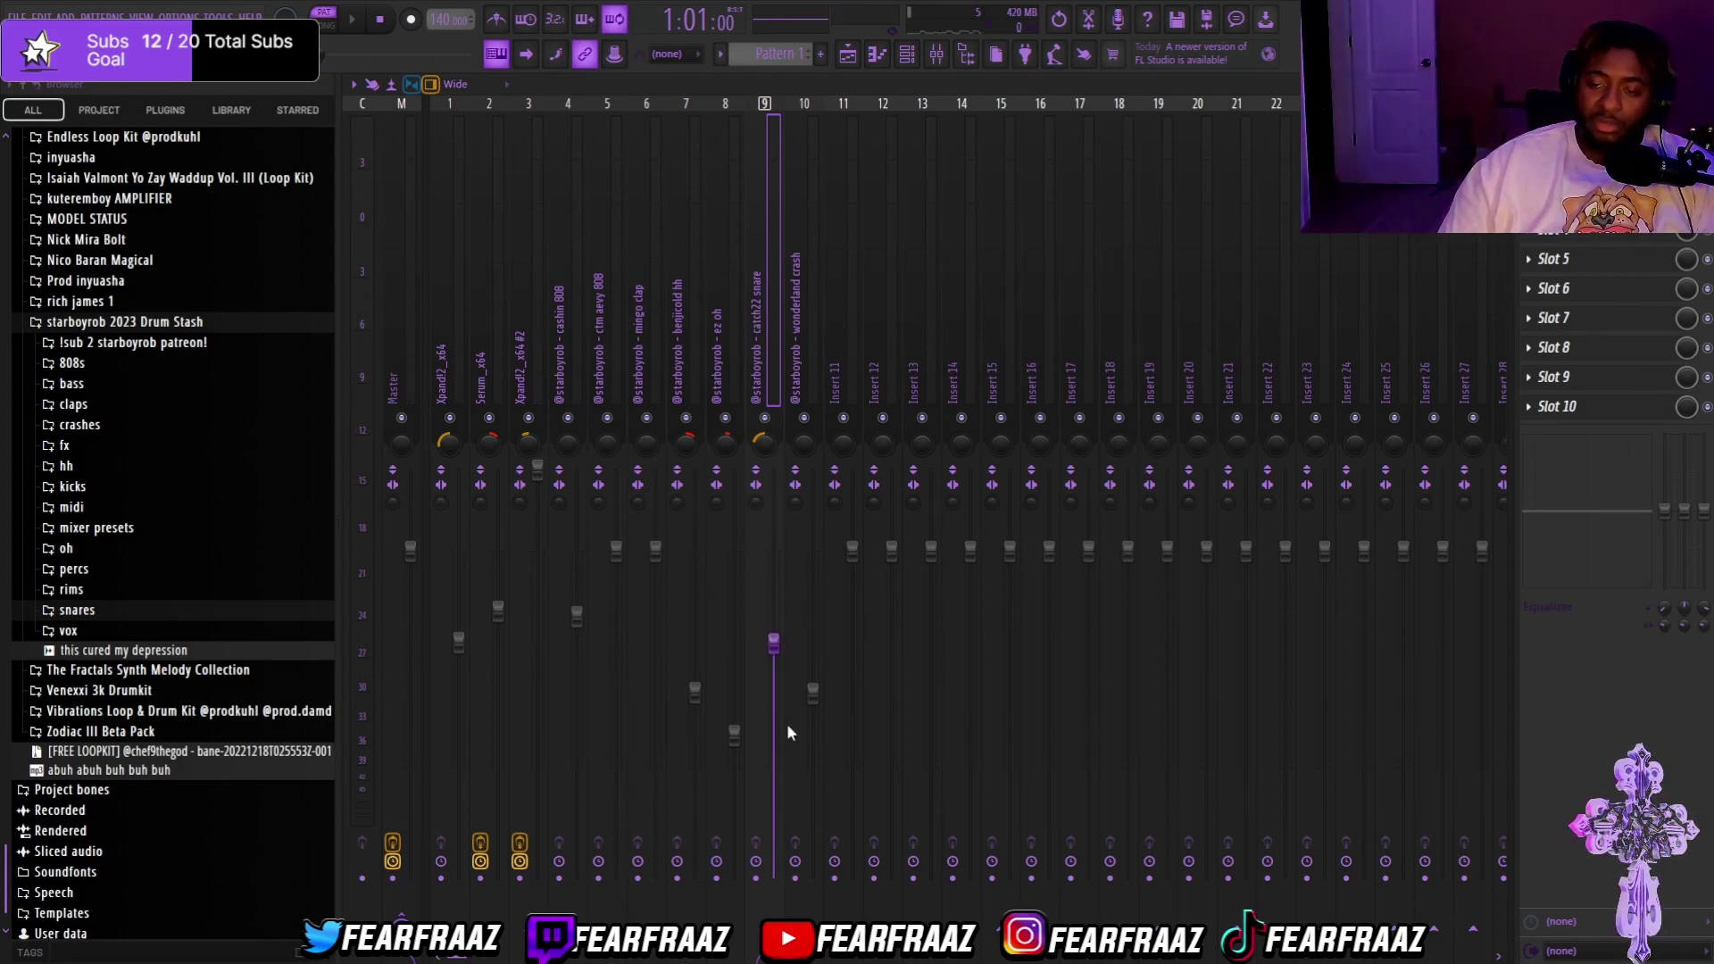
pyautogui.press('space')
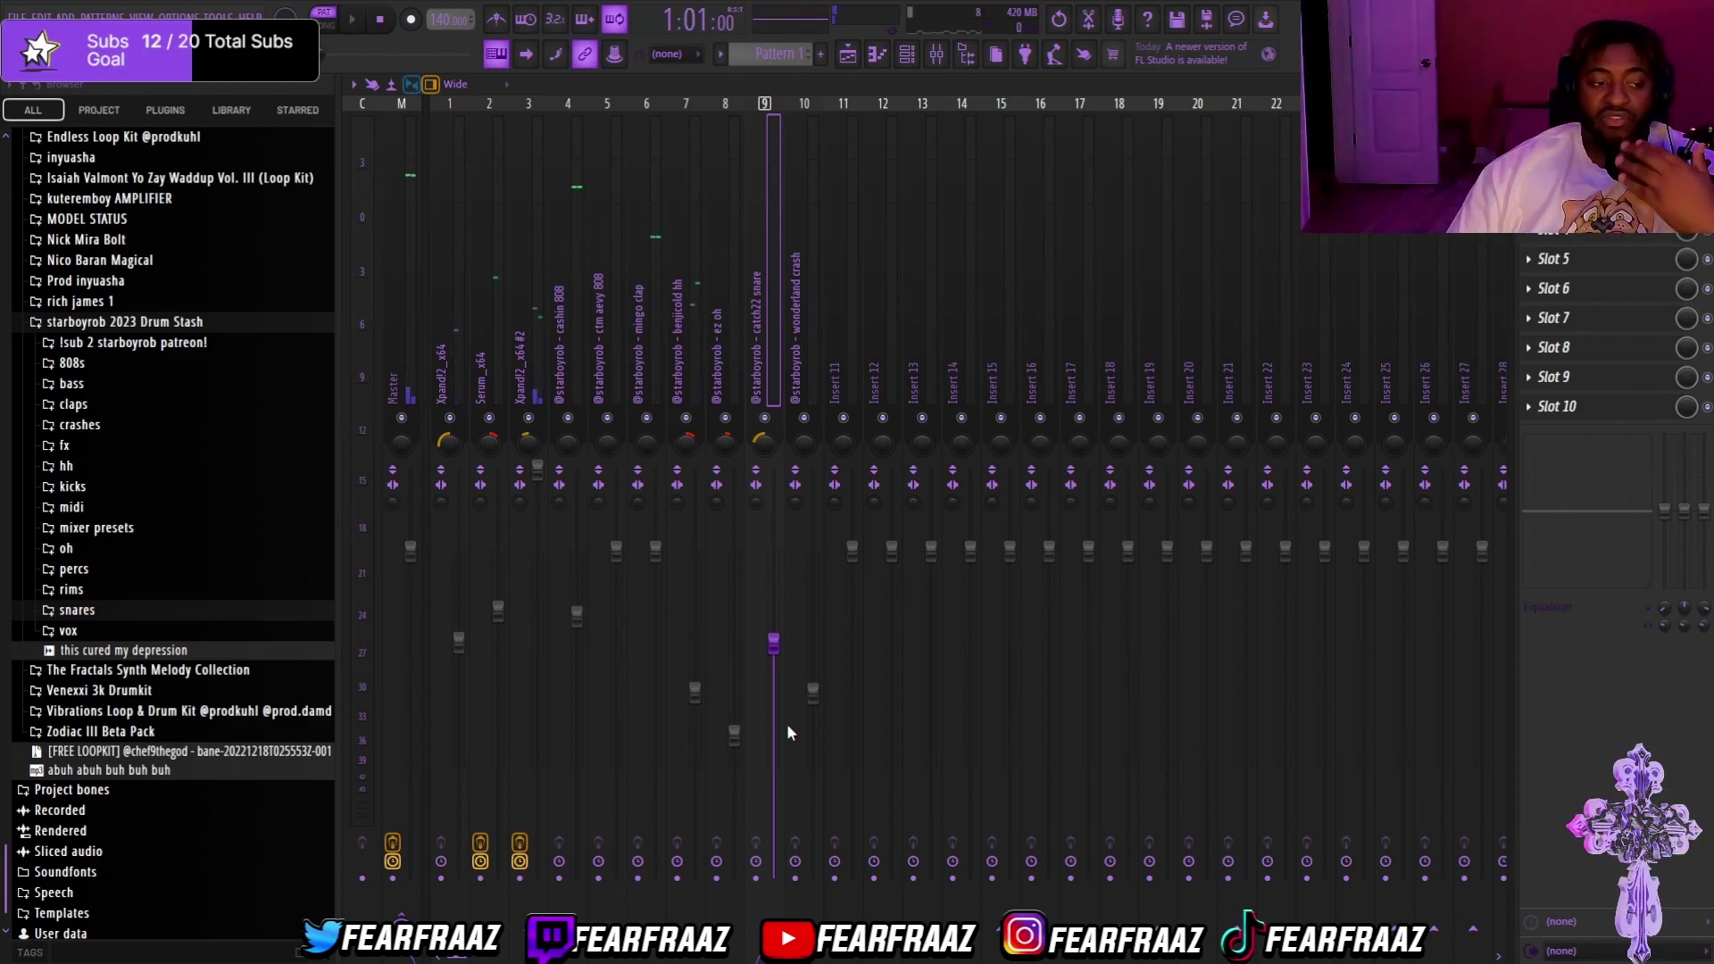
# Step: Raise the high band of the catch22 snare track's built-in EQ and undo the extra mid-band boost
pyautogui.moveTo(1703, 510); pyautogui.dragTo(1703, 492)
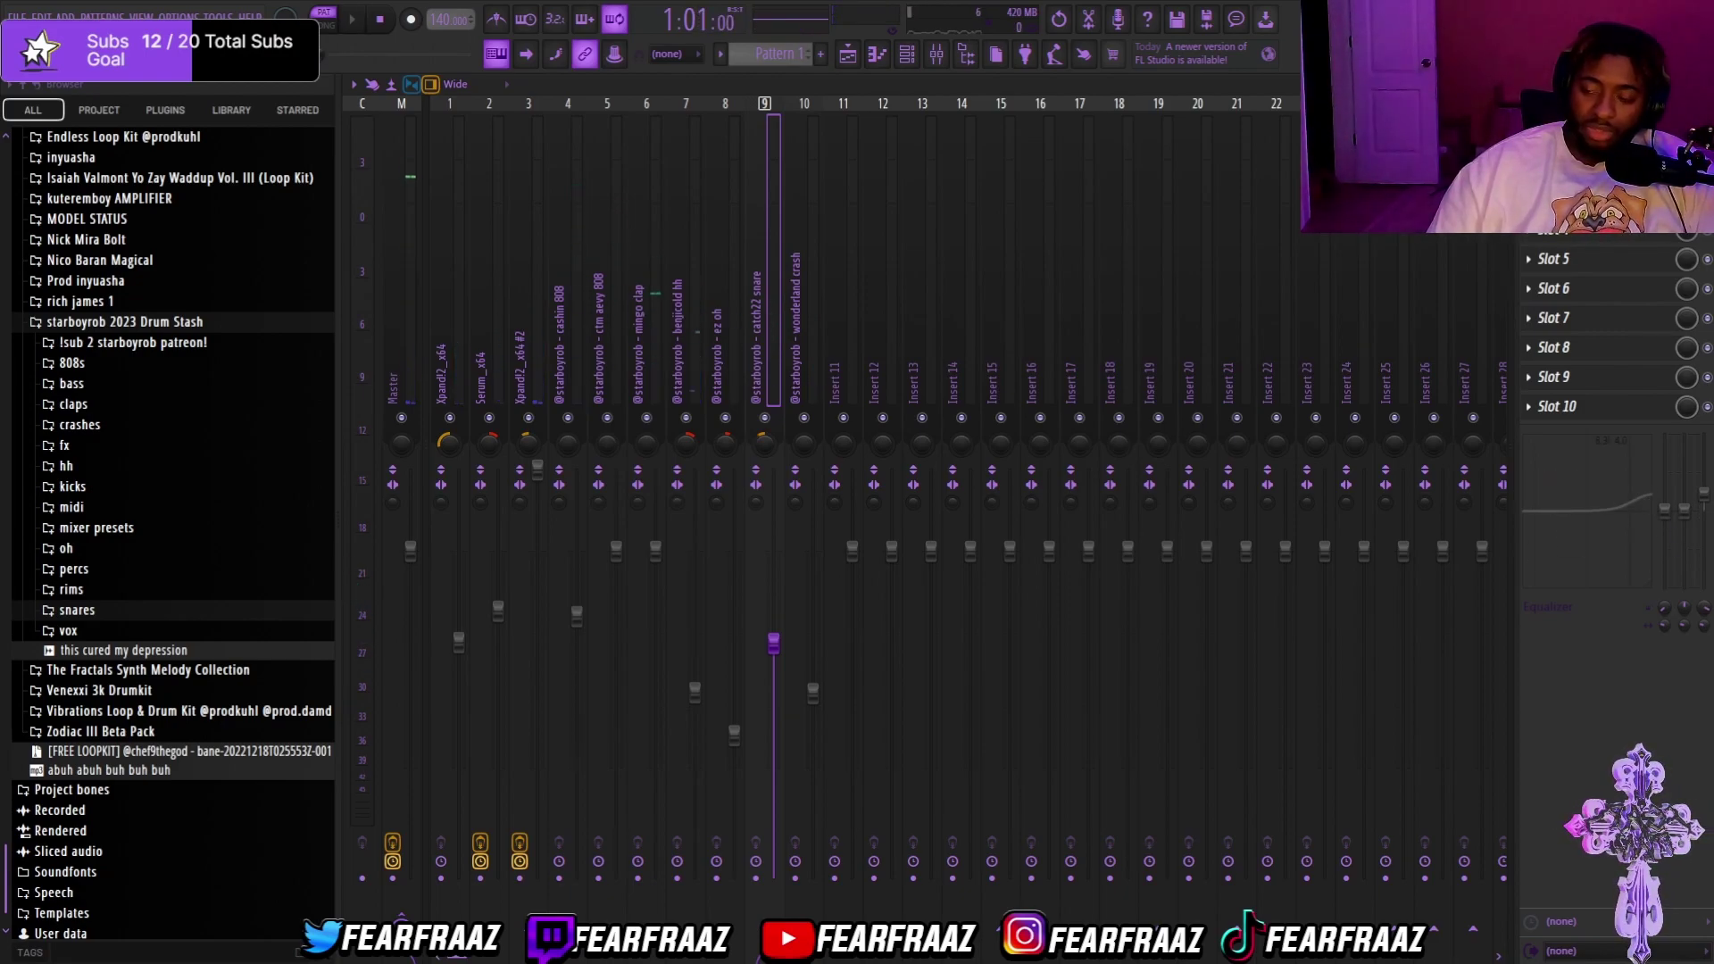
pyautogui.click(1571, 320)
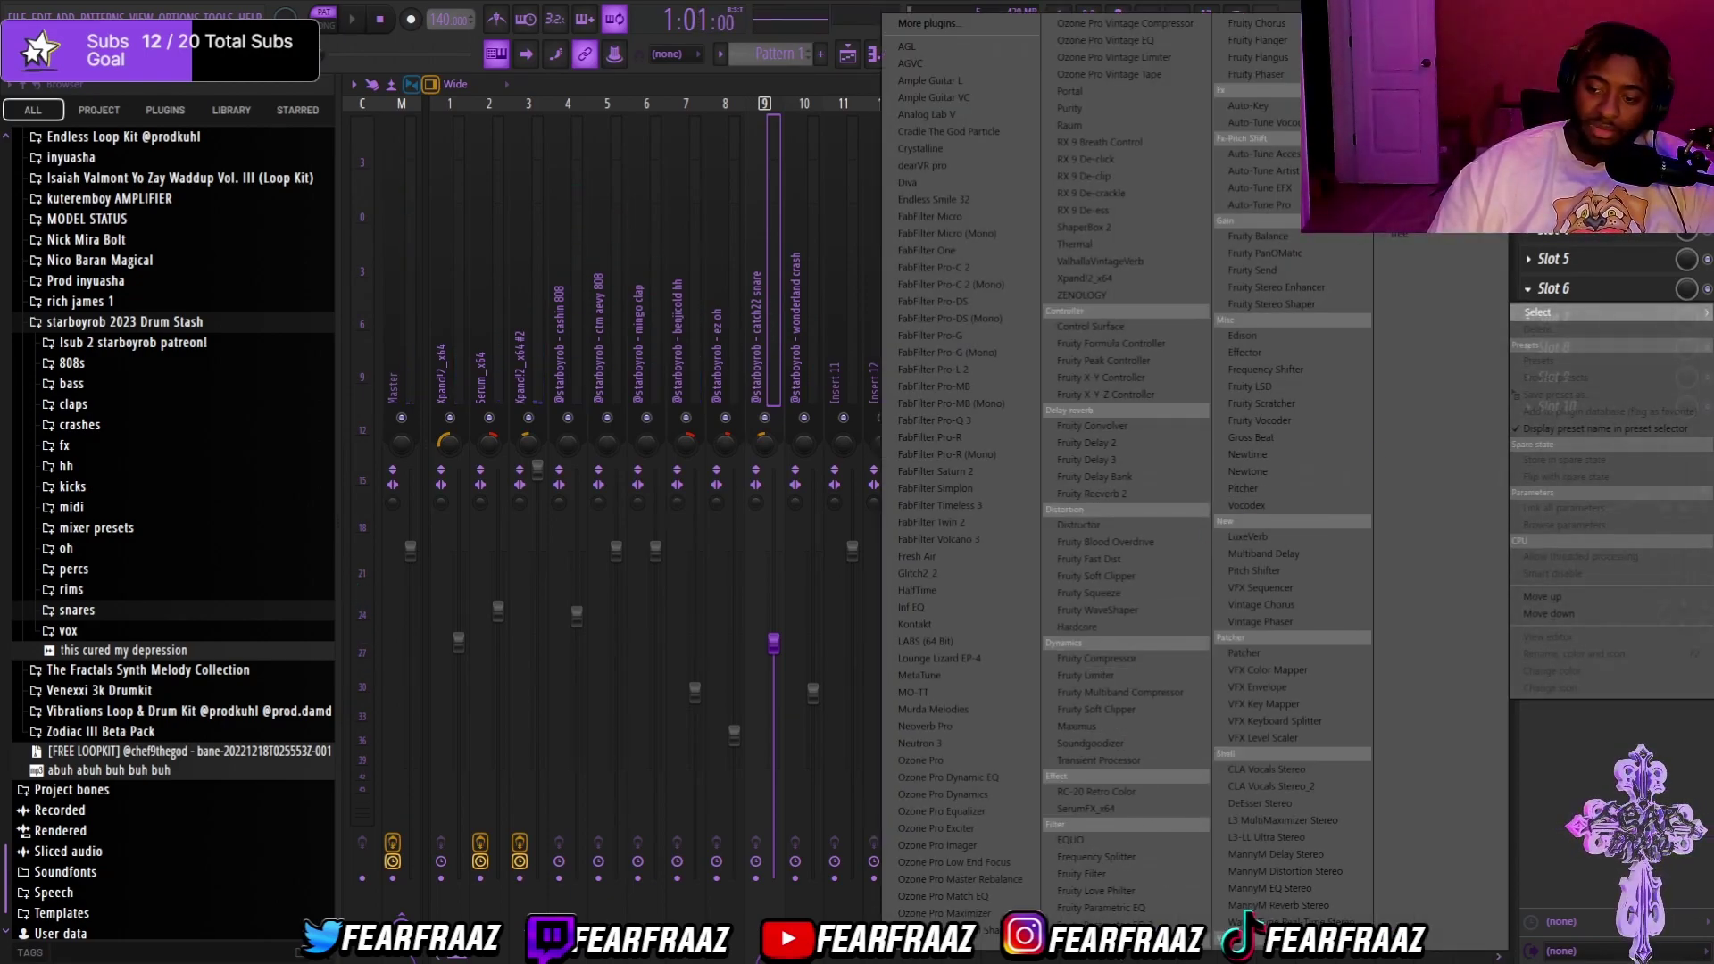
pyautogui.click(1526, 796)
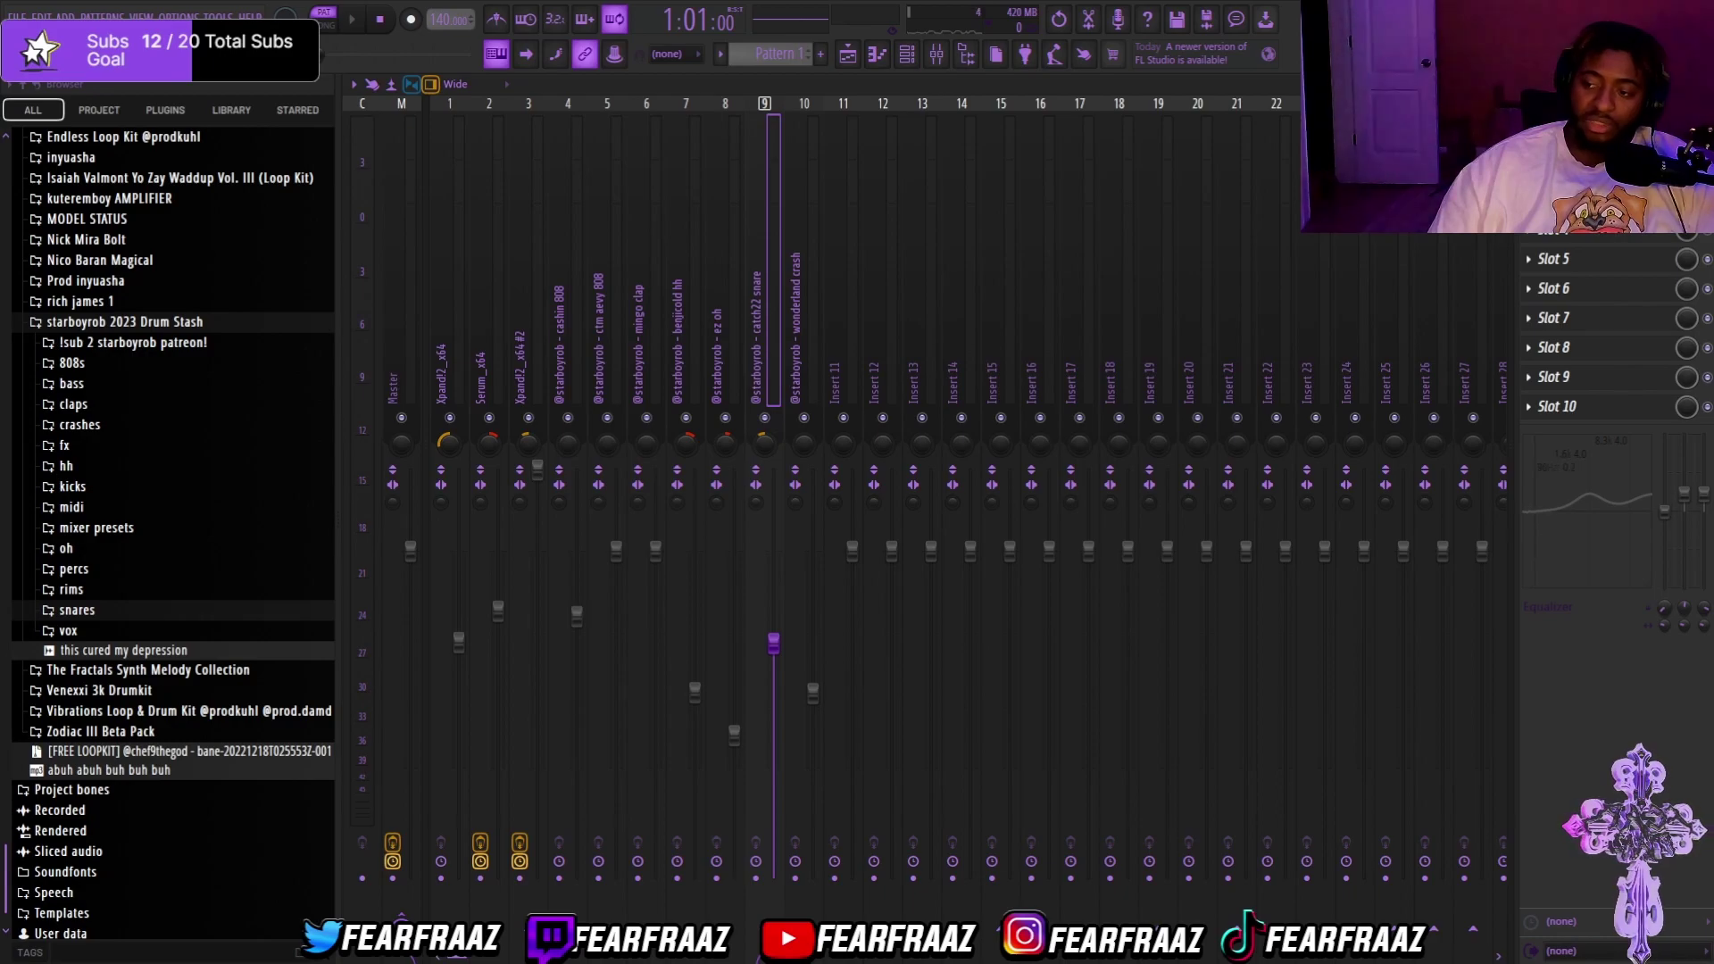
pyautogui.hotkey('ctrl', 'z')
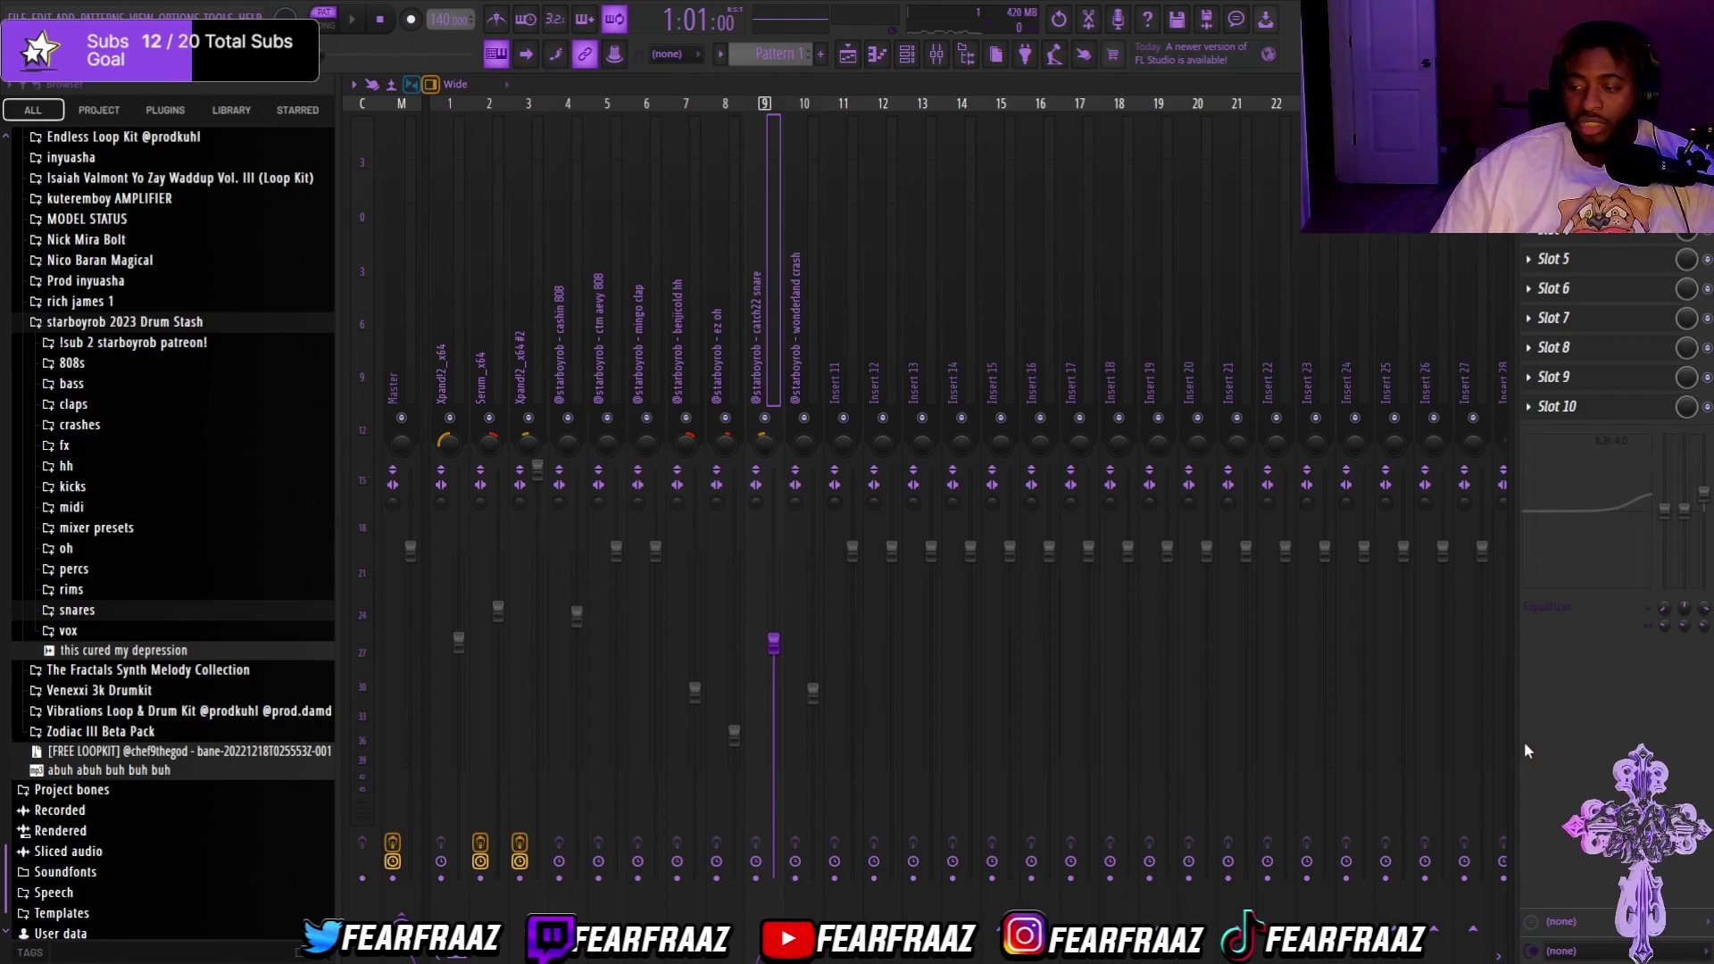
# Step: Lower the mingo clap and cashin 808 track volumes and offset their panning slightly while checking the beat
pyautogui.click(799, 308)
pyautogui.click(652, 276)
pyautogui.press('space')
pyautogui.click(778, 300)
pyautogui.press('space')
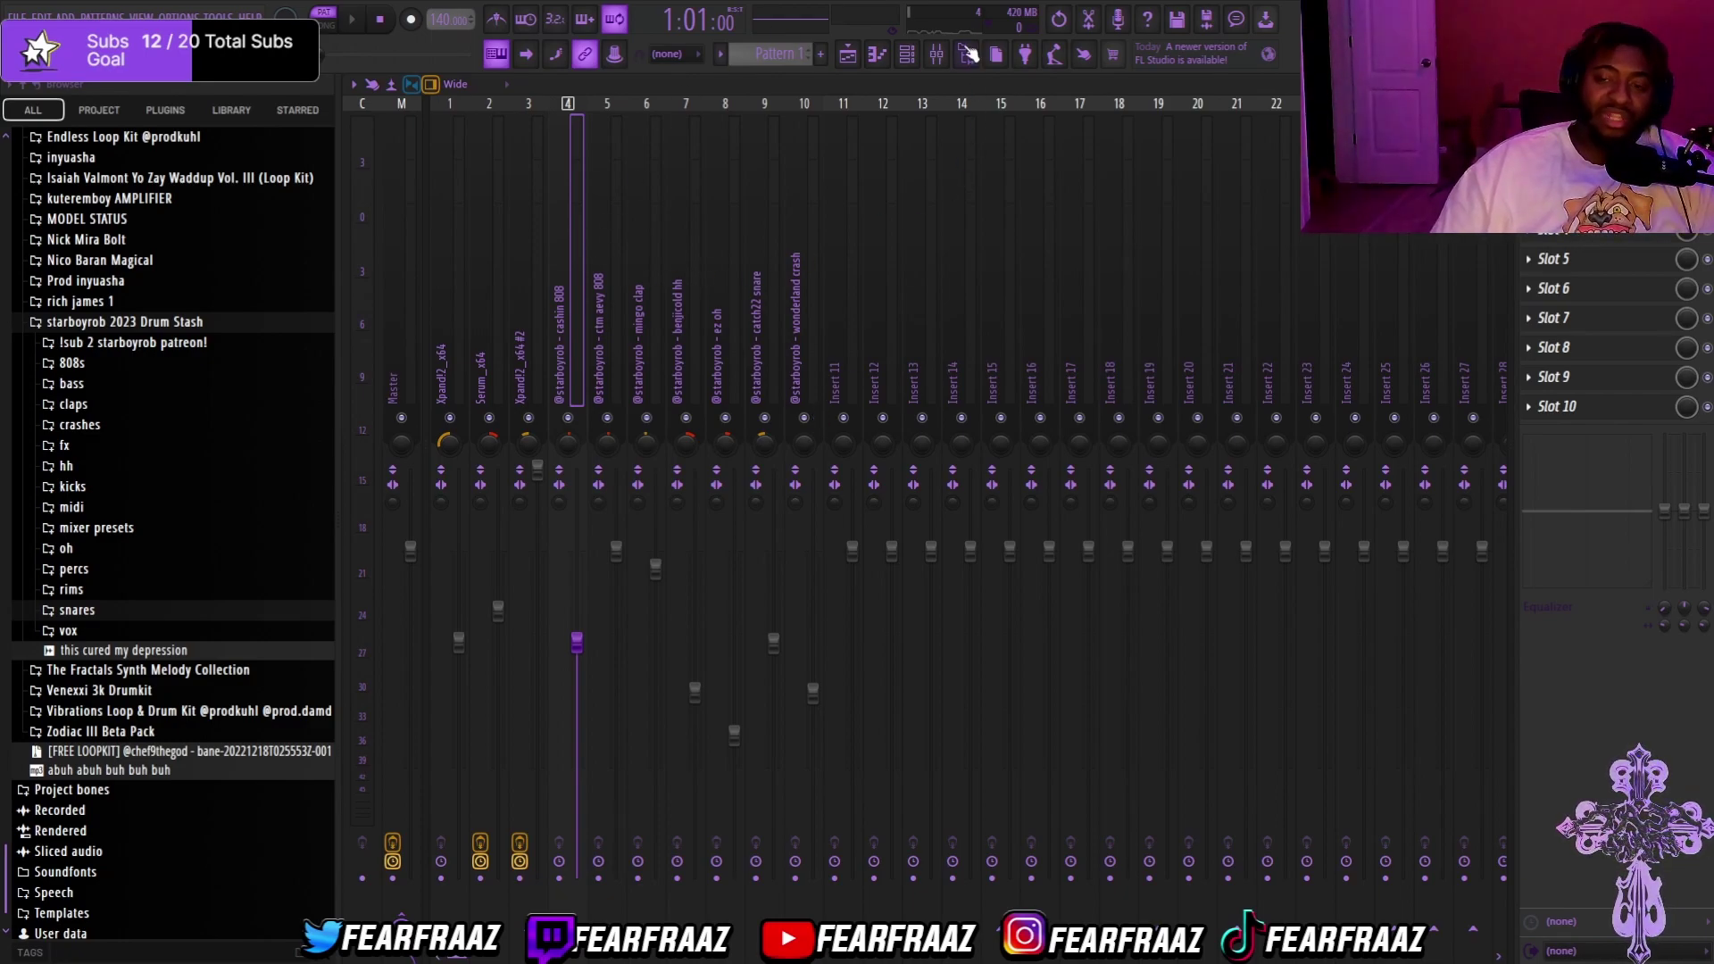
# Step: Review the melody and drum tracks in the mixer one by one, examining their effect slots, panning and levels
pyautogui.click(848, 54)
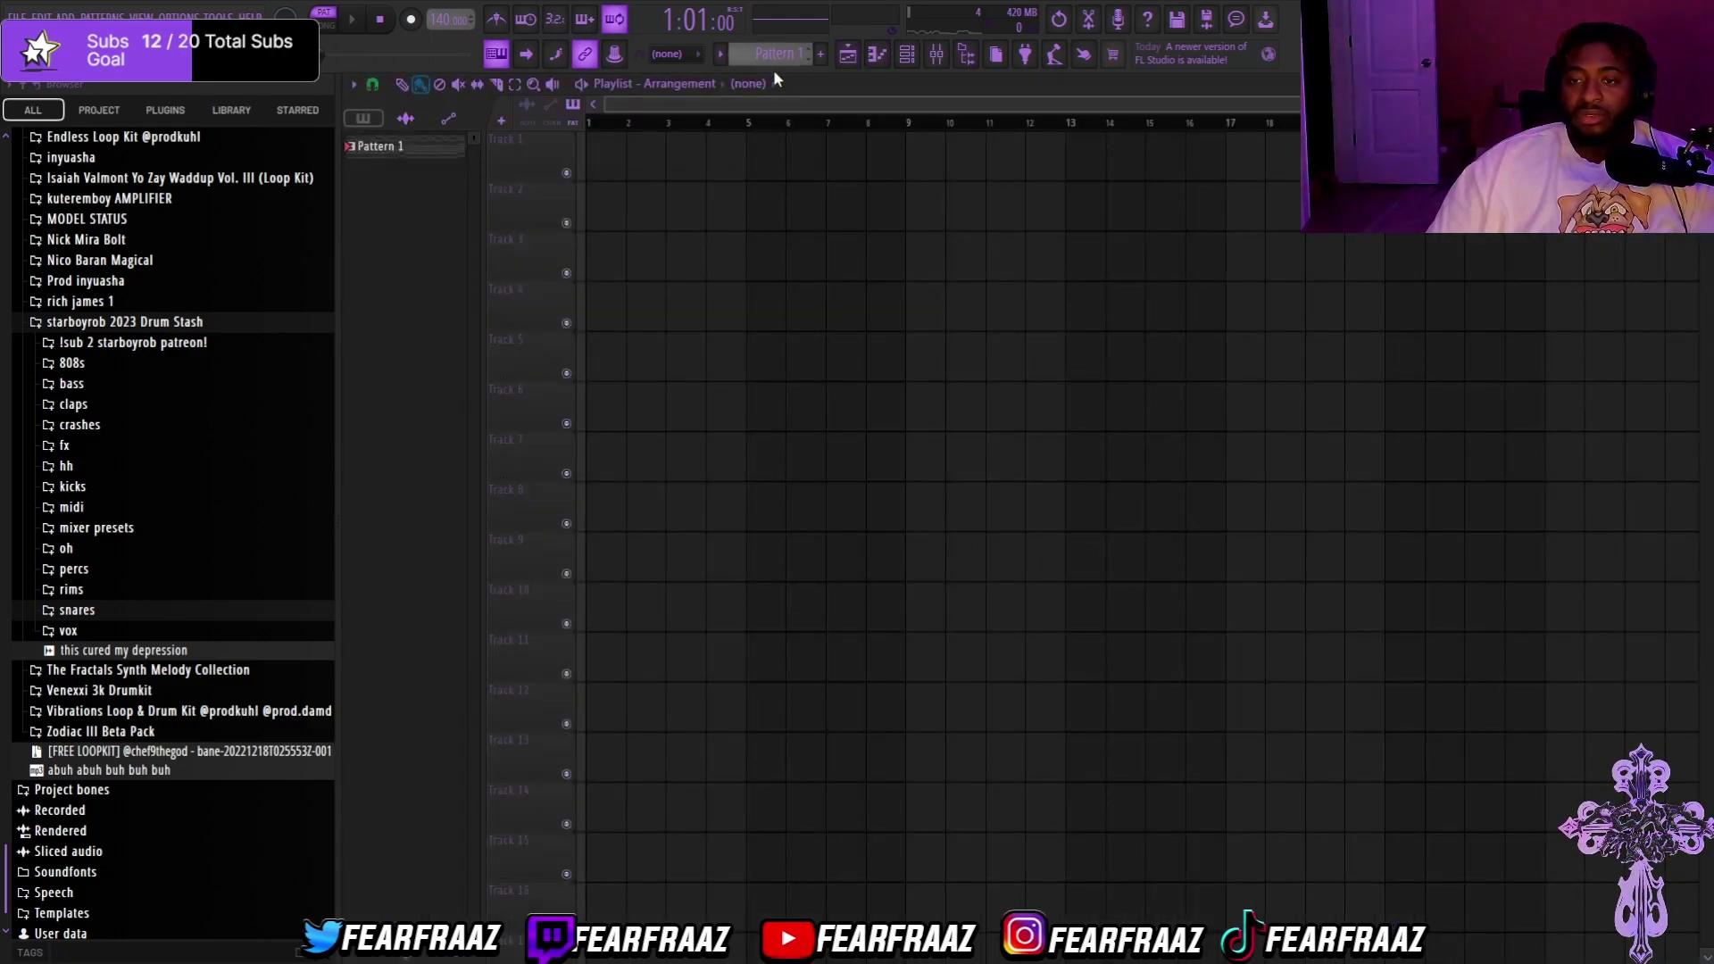
pyautogui.click(936, 53)
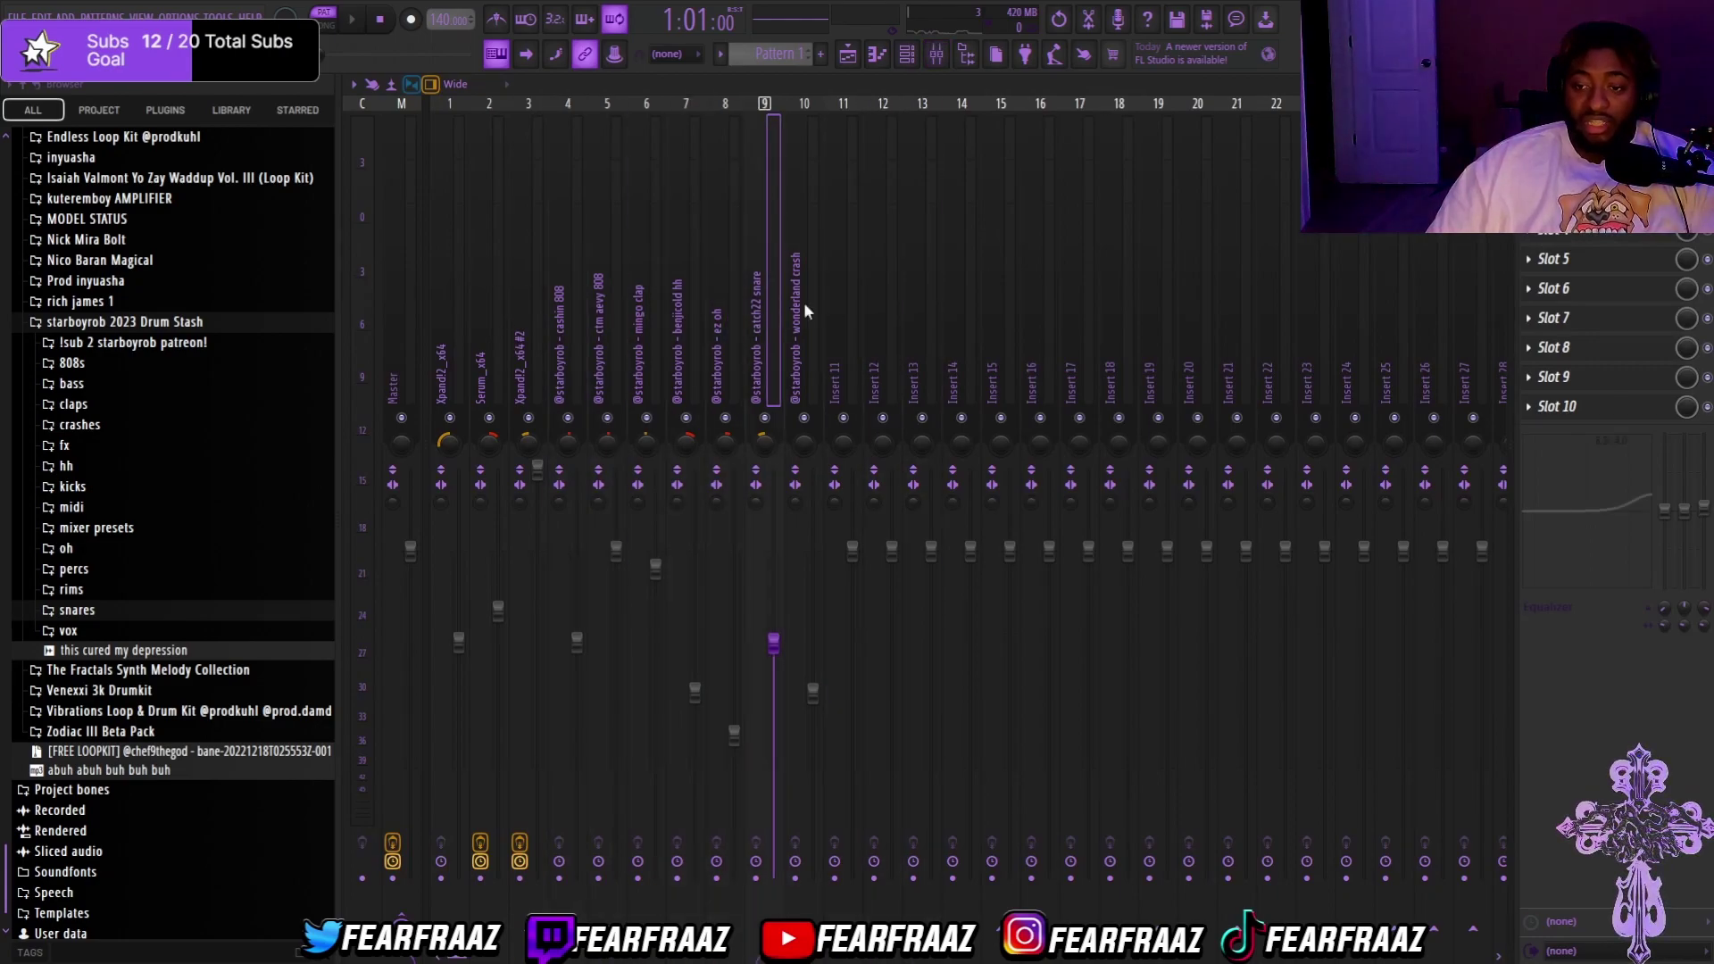
pyautogui.click(607, 333)
pyautogui.click(550, 340)
pyautogui.click(444, 344)
pyautogui.click(611, 313)
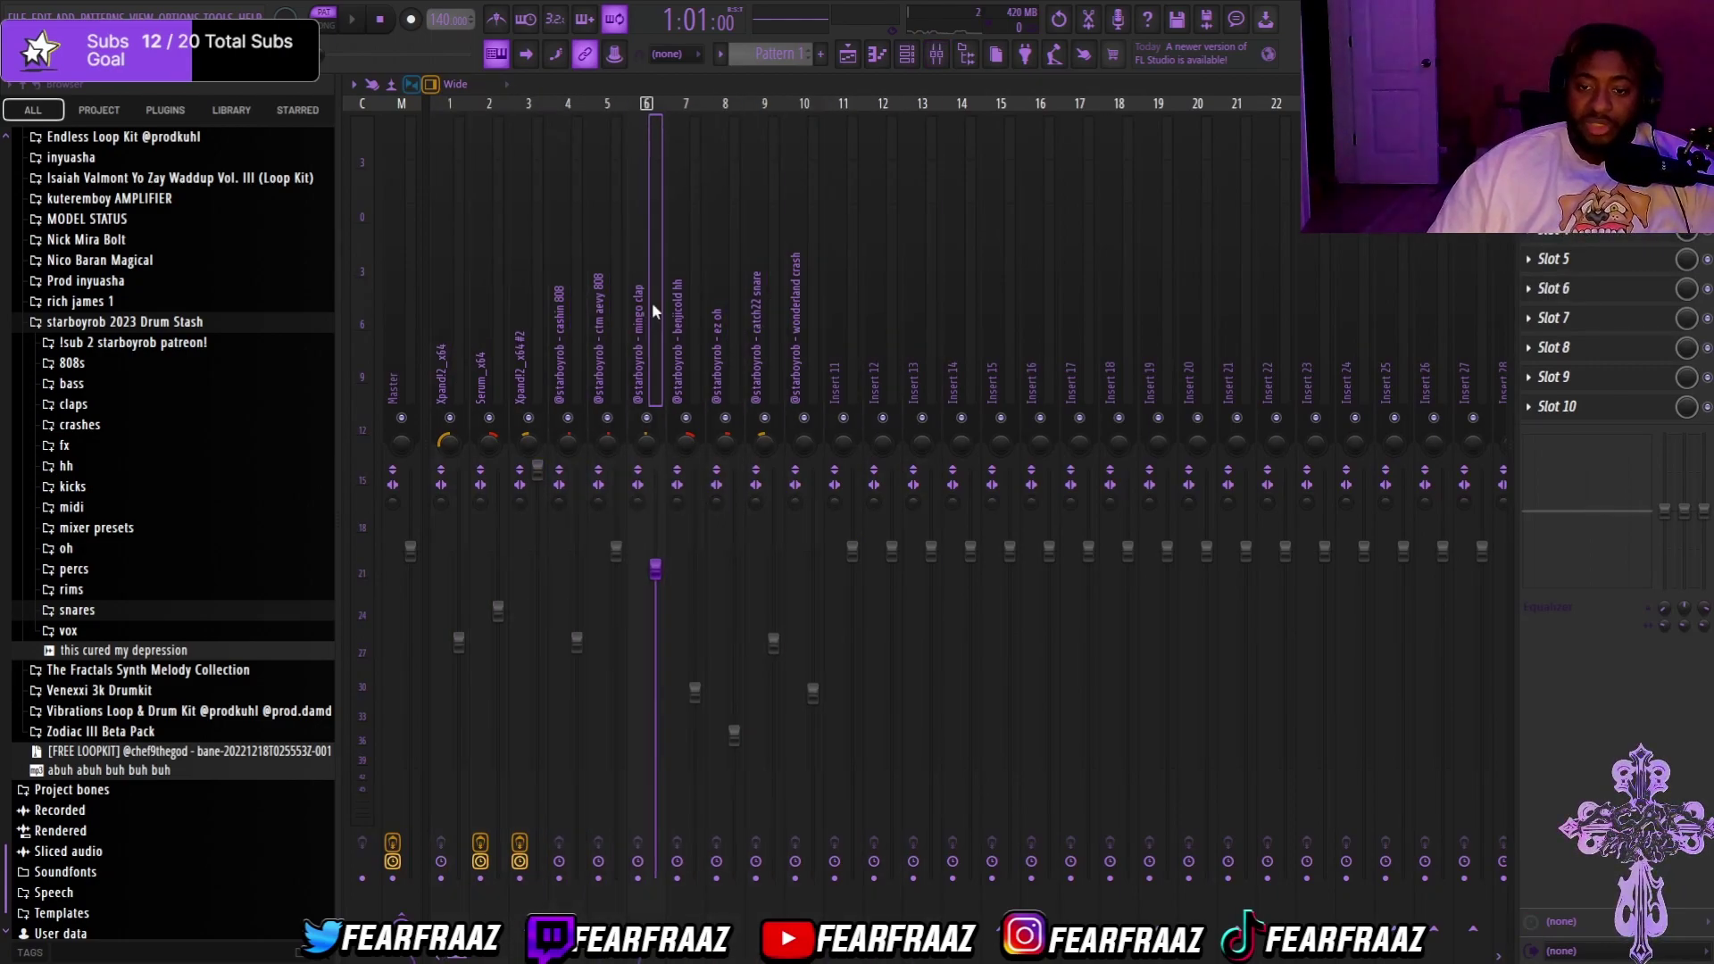
pyautogui.click(802, 305)
pyautogui.click(531, 330)
pyautogui.click(442, 326)
pyautogui.click(493, 343)
pyautogui.click(567, 357)
pyautogui.click(500, 356)
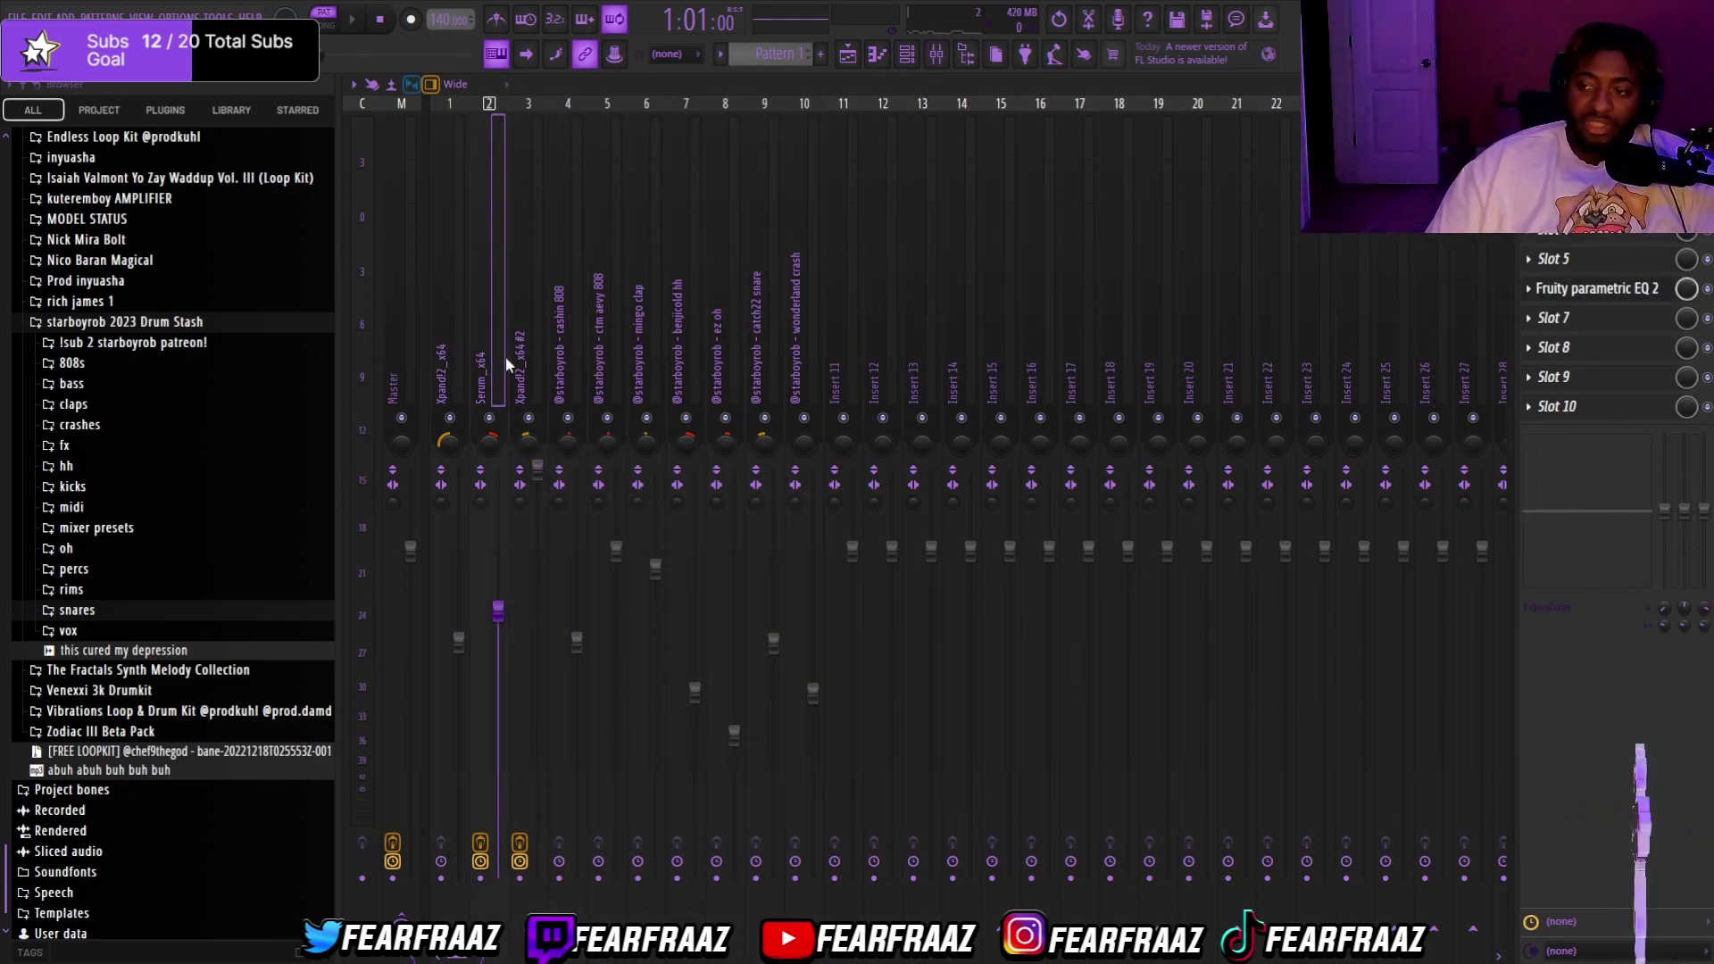
pyautogui.rightClick(527, 352)
pyautogui.click(482, 329)
pyautogui.click(461, 340)
pyautogui.click(525, 345)
pyautogui.click(658, 337)
pyautogui.click(689, 347)
pyautogui.click(714, 351)
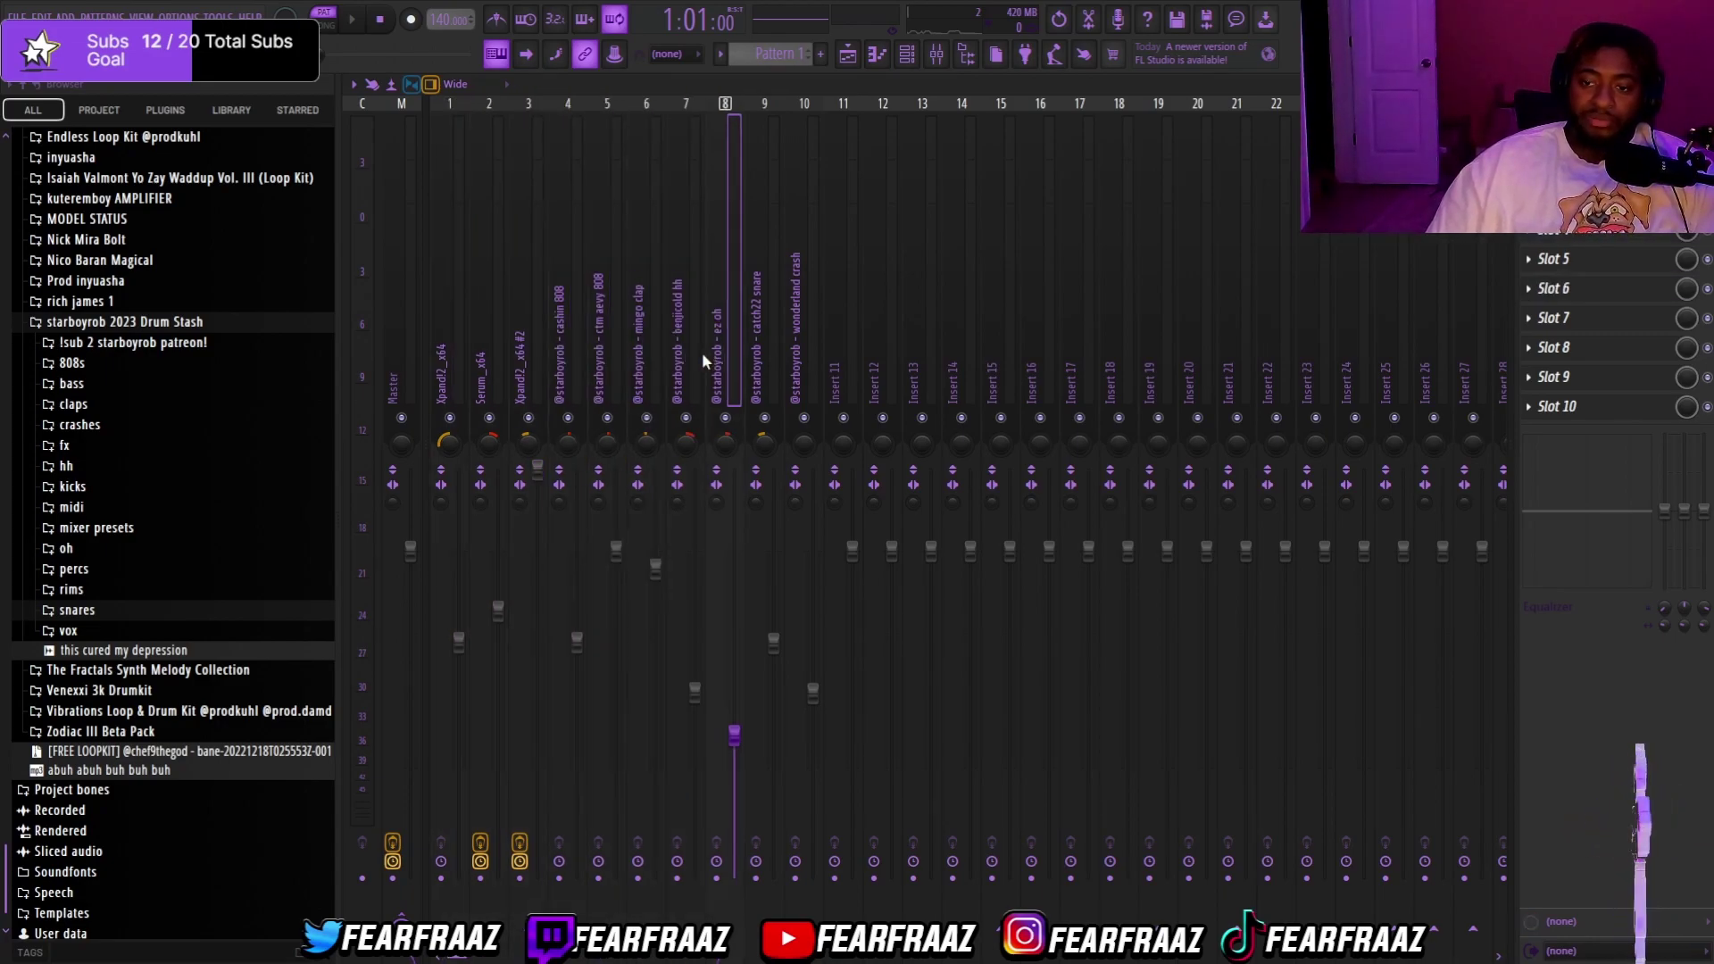
pyautogui.click(687, 365)
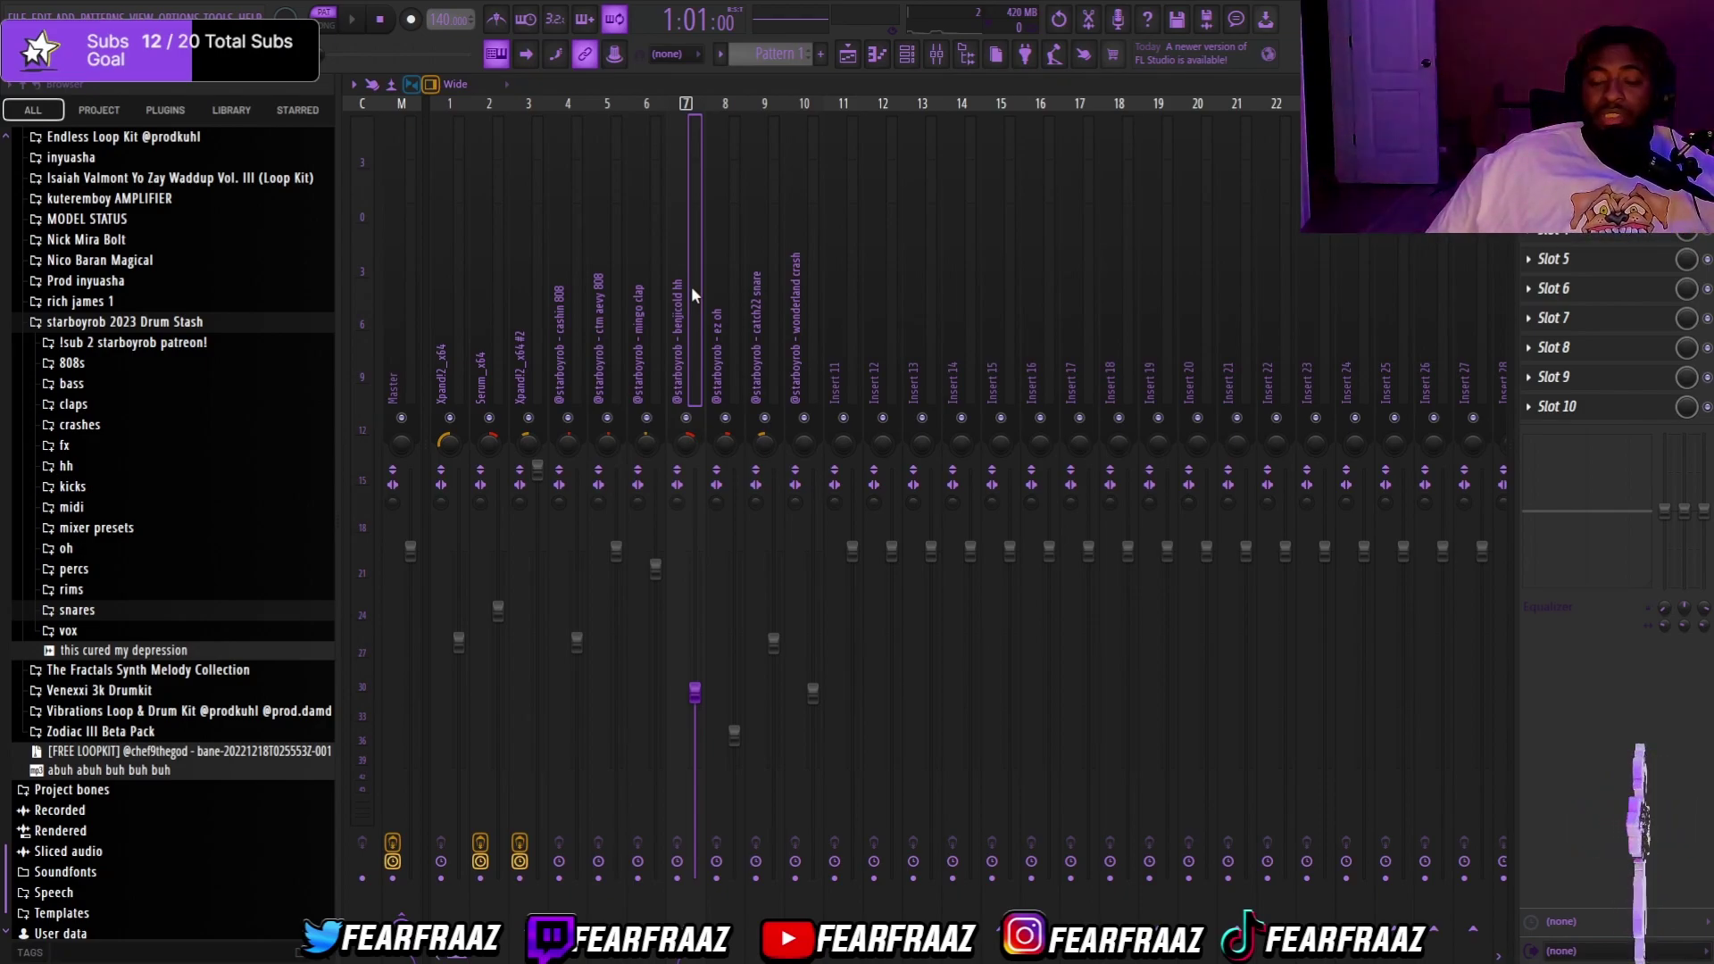
pyautogui.moveTo(840, 301); pyautogui.dragTo(566, 277)
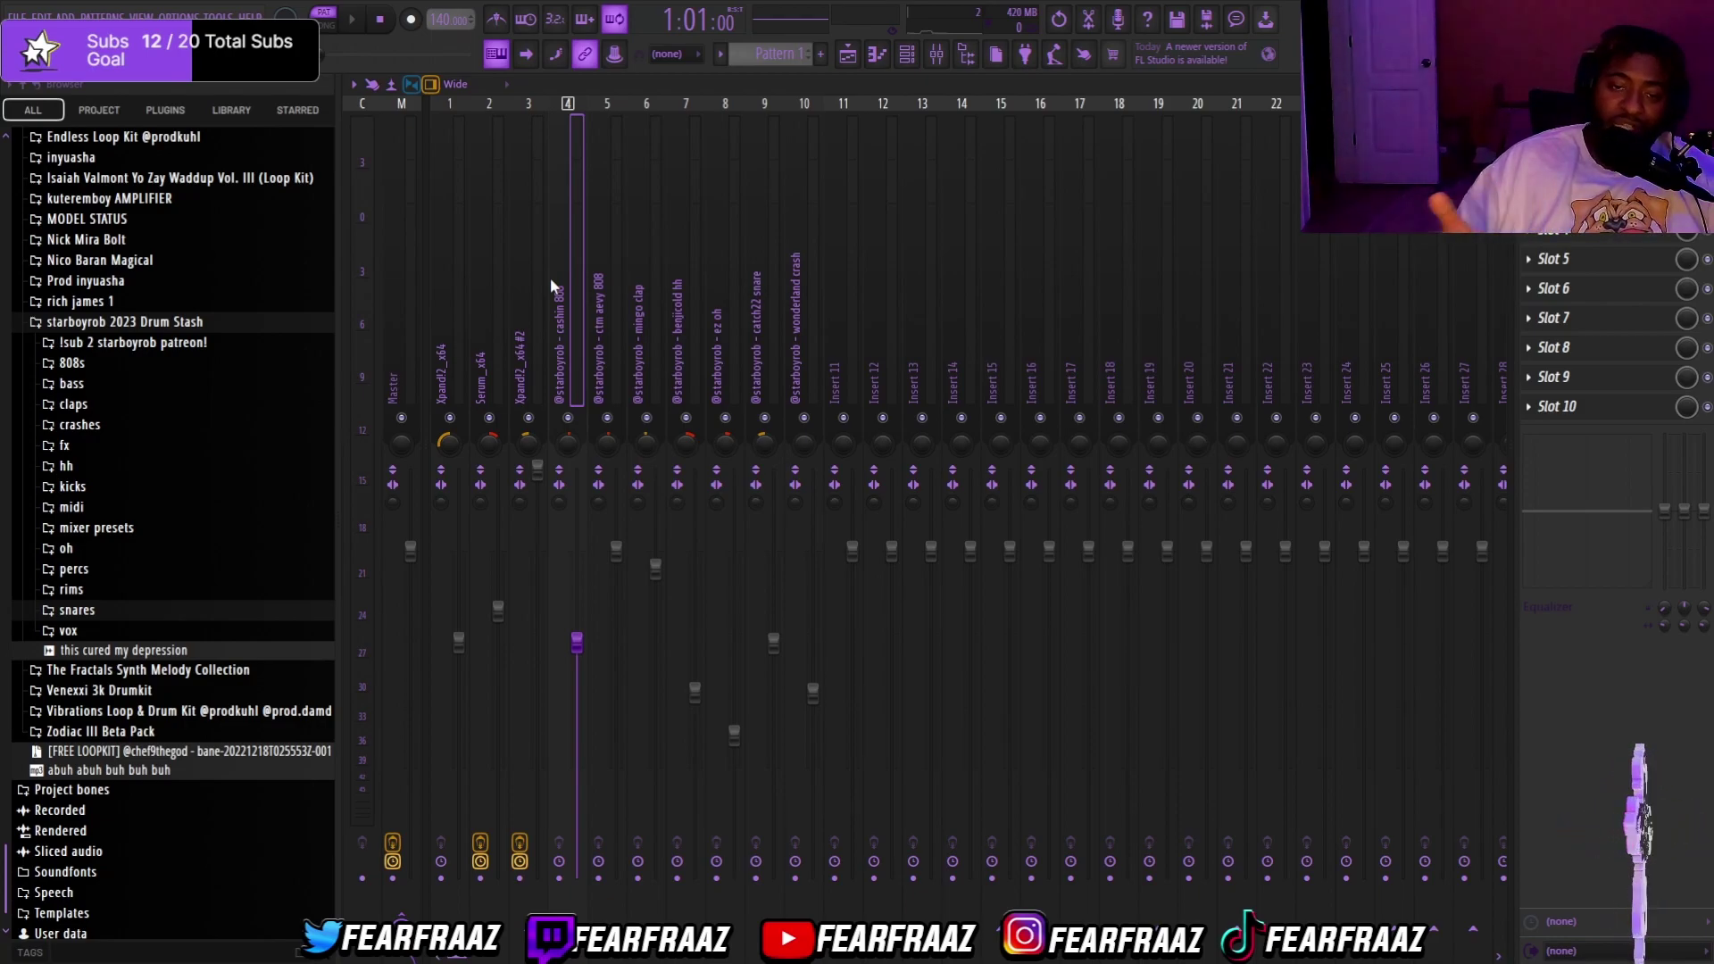
pyautogui.moveTo(549, 284); pyautogui.dragTo(450, 366)
pyautogui.moveTo(267, 396); pyautogui.dragTo(359, 373)
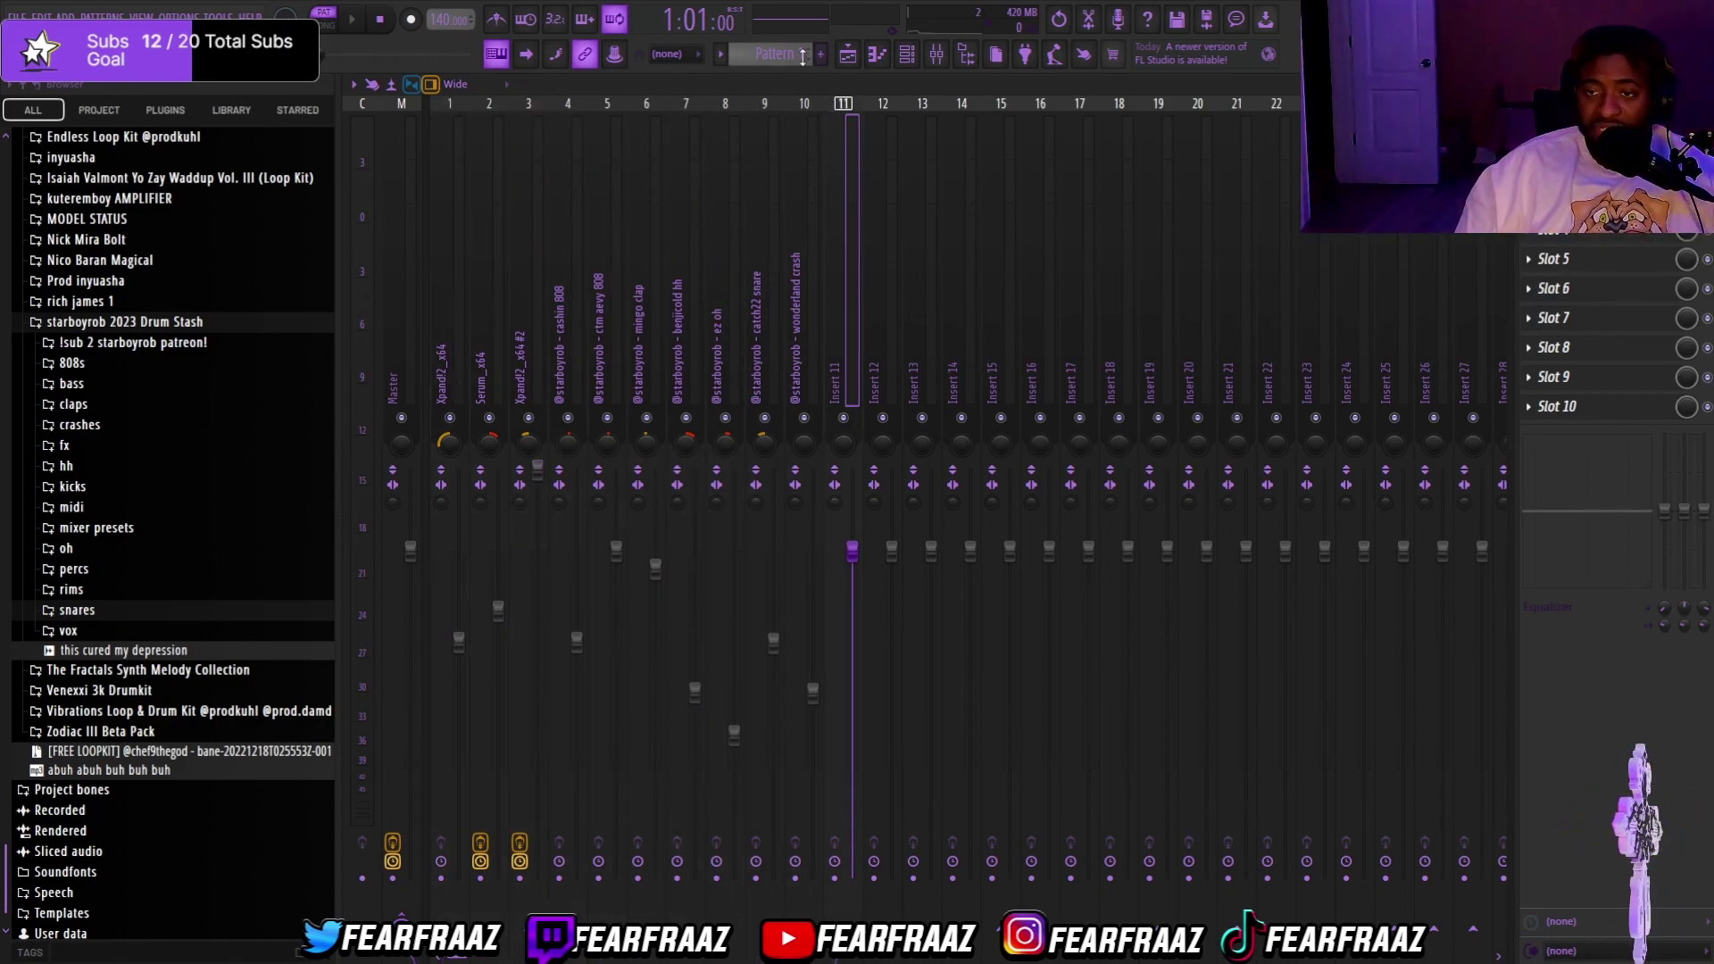
# Step: Open the playlist and split Pattern 1 by channel into separate patterns
pyautogui.click(848, 55)
pyautogui.click(712, 59)
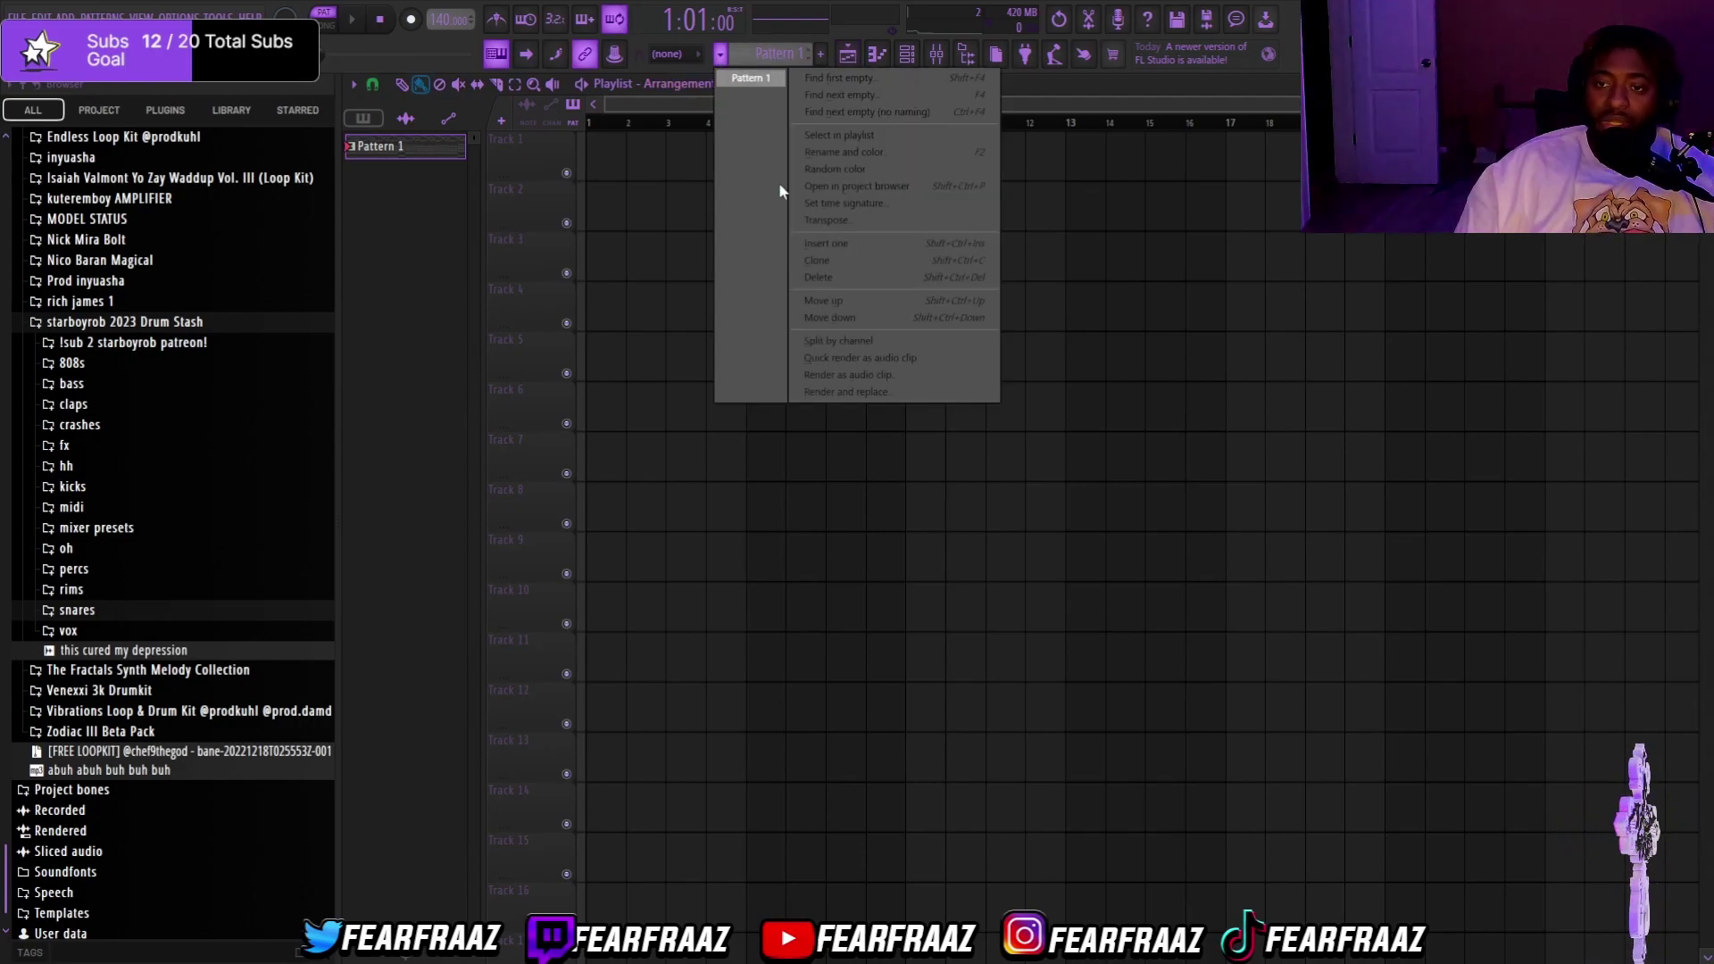
pyautogui.click(834, 357)
# Step: Place all ten split patterns together on playlist tracks 1 to 10, with their clips starting at bar 1
pyautogui.keyDown('shift'); pyautogui.click(421, 395); pyautogui.keyUp('shift')
pyautogui.moveTo(422, 153); pyautogui.dragTo(608, 164)
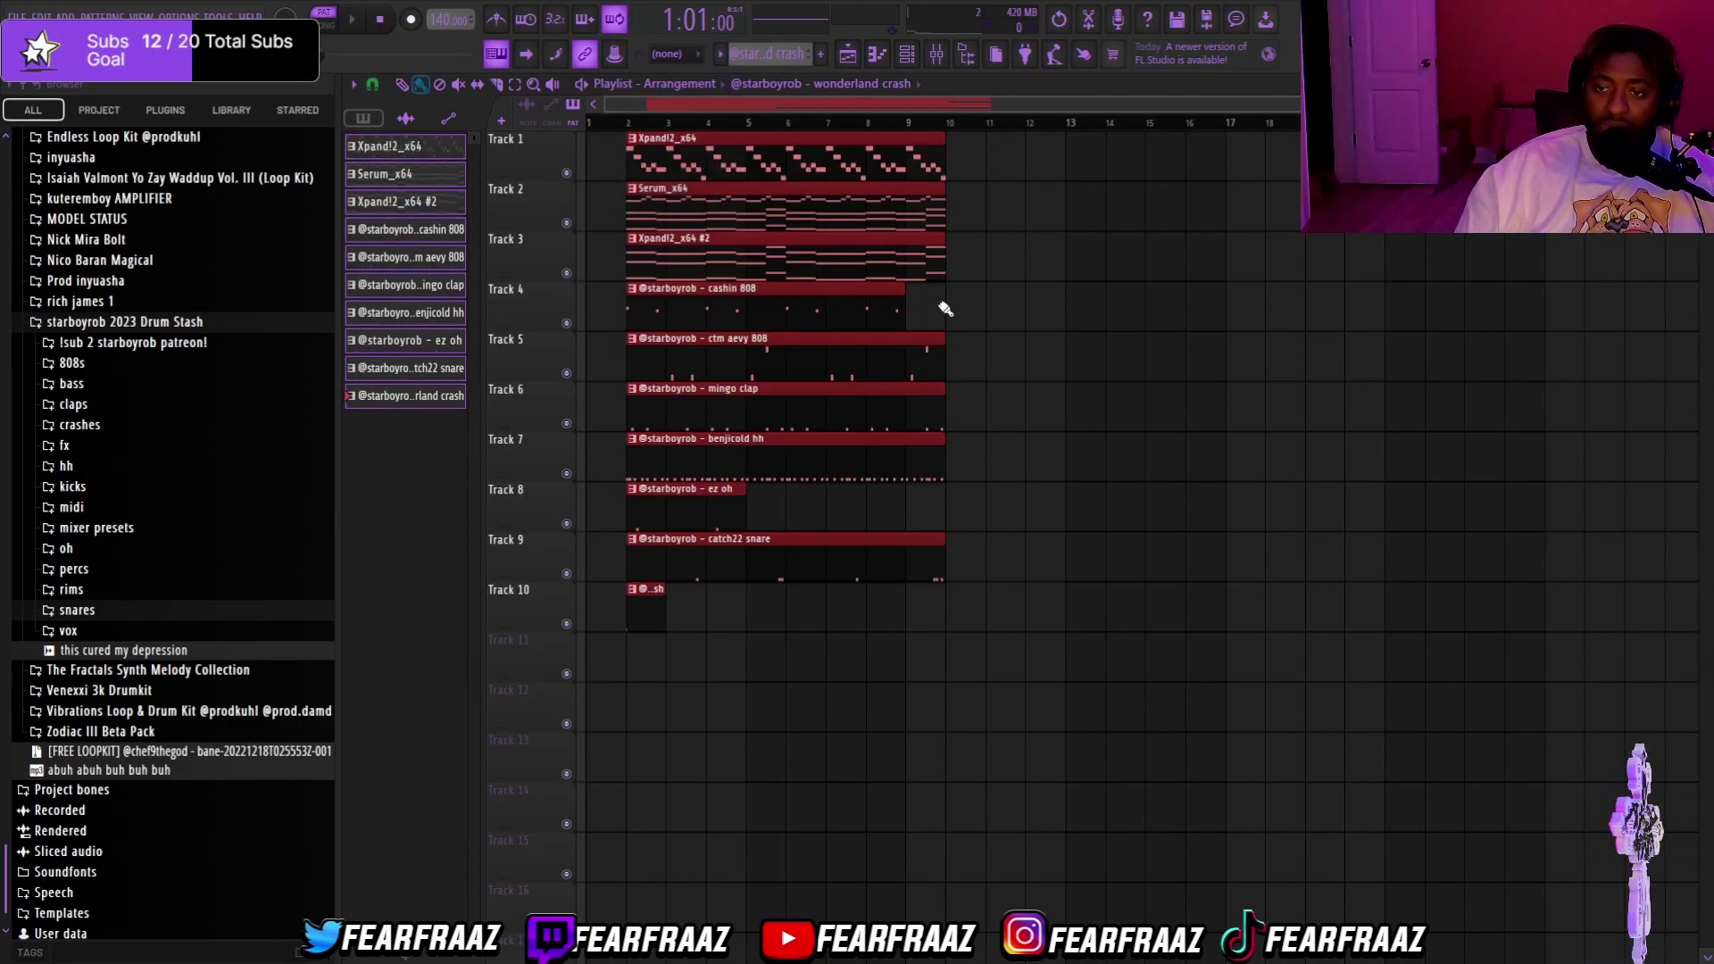
pyautogui.click(678, 210)
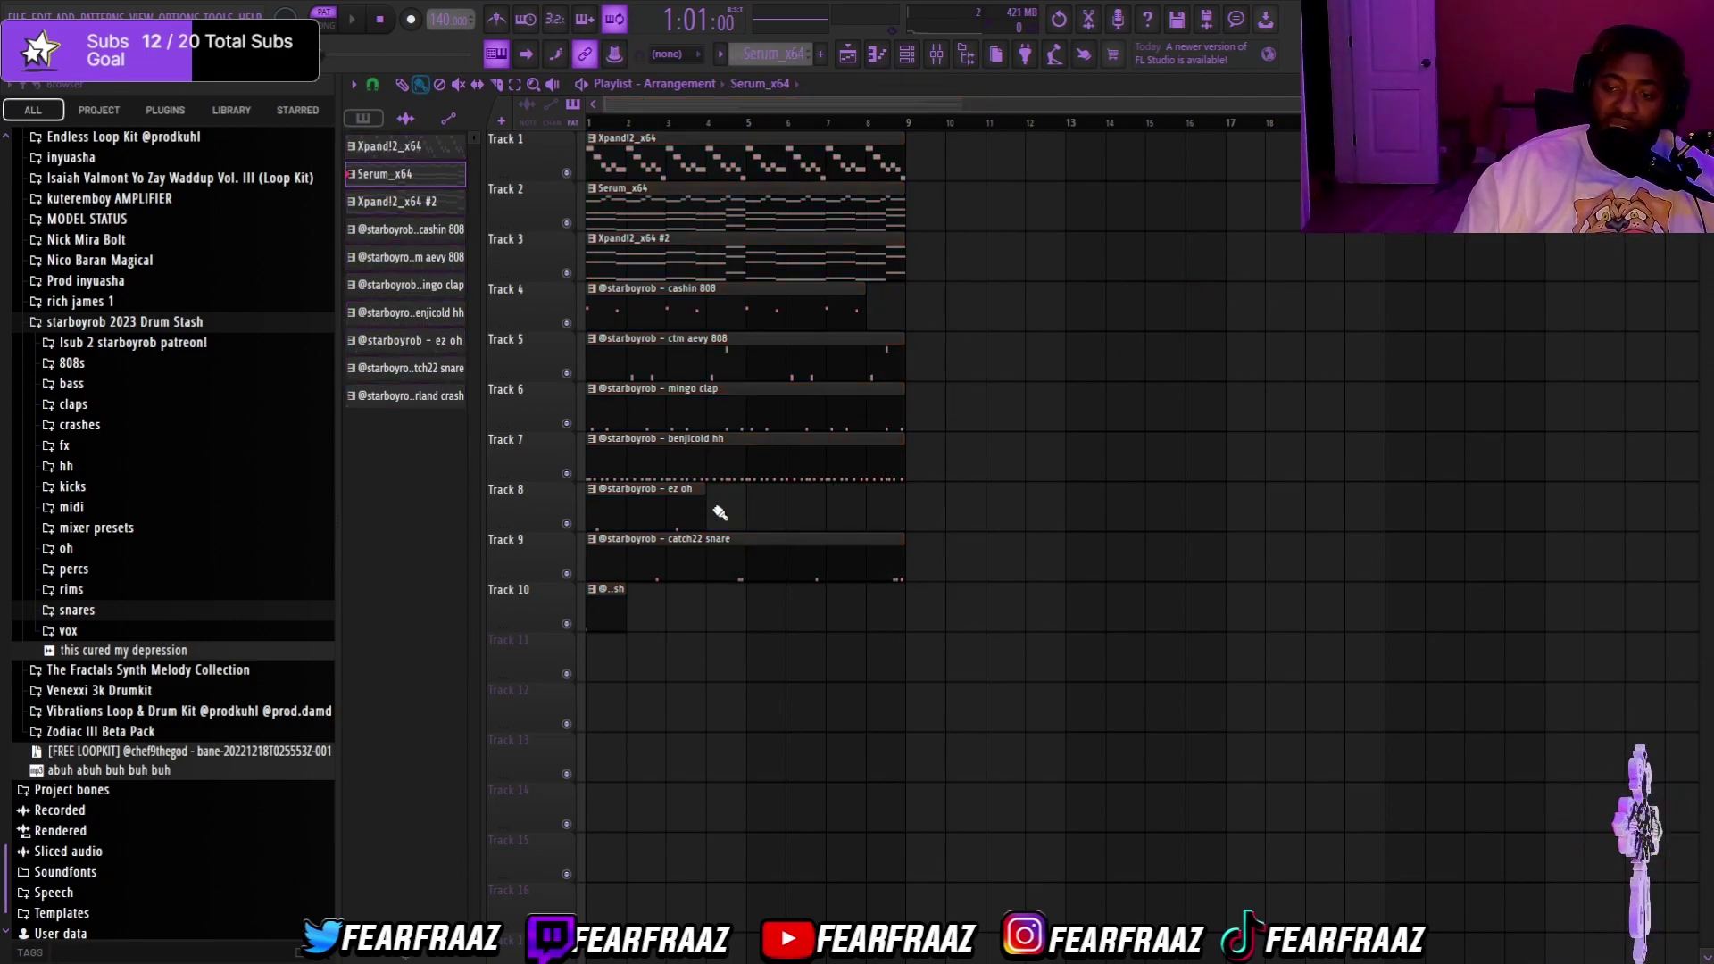
# Step: Extend the cashin 808, ez oh and wonderland crash clips to bar 9 and select all the clips
pyautogui.moveTo(704, 506); pyautogui.dragTo(904, 497)
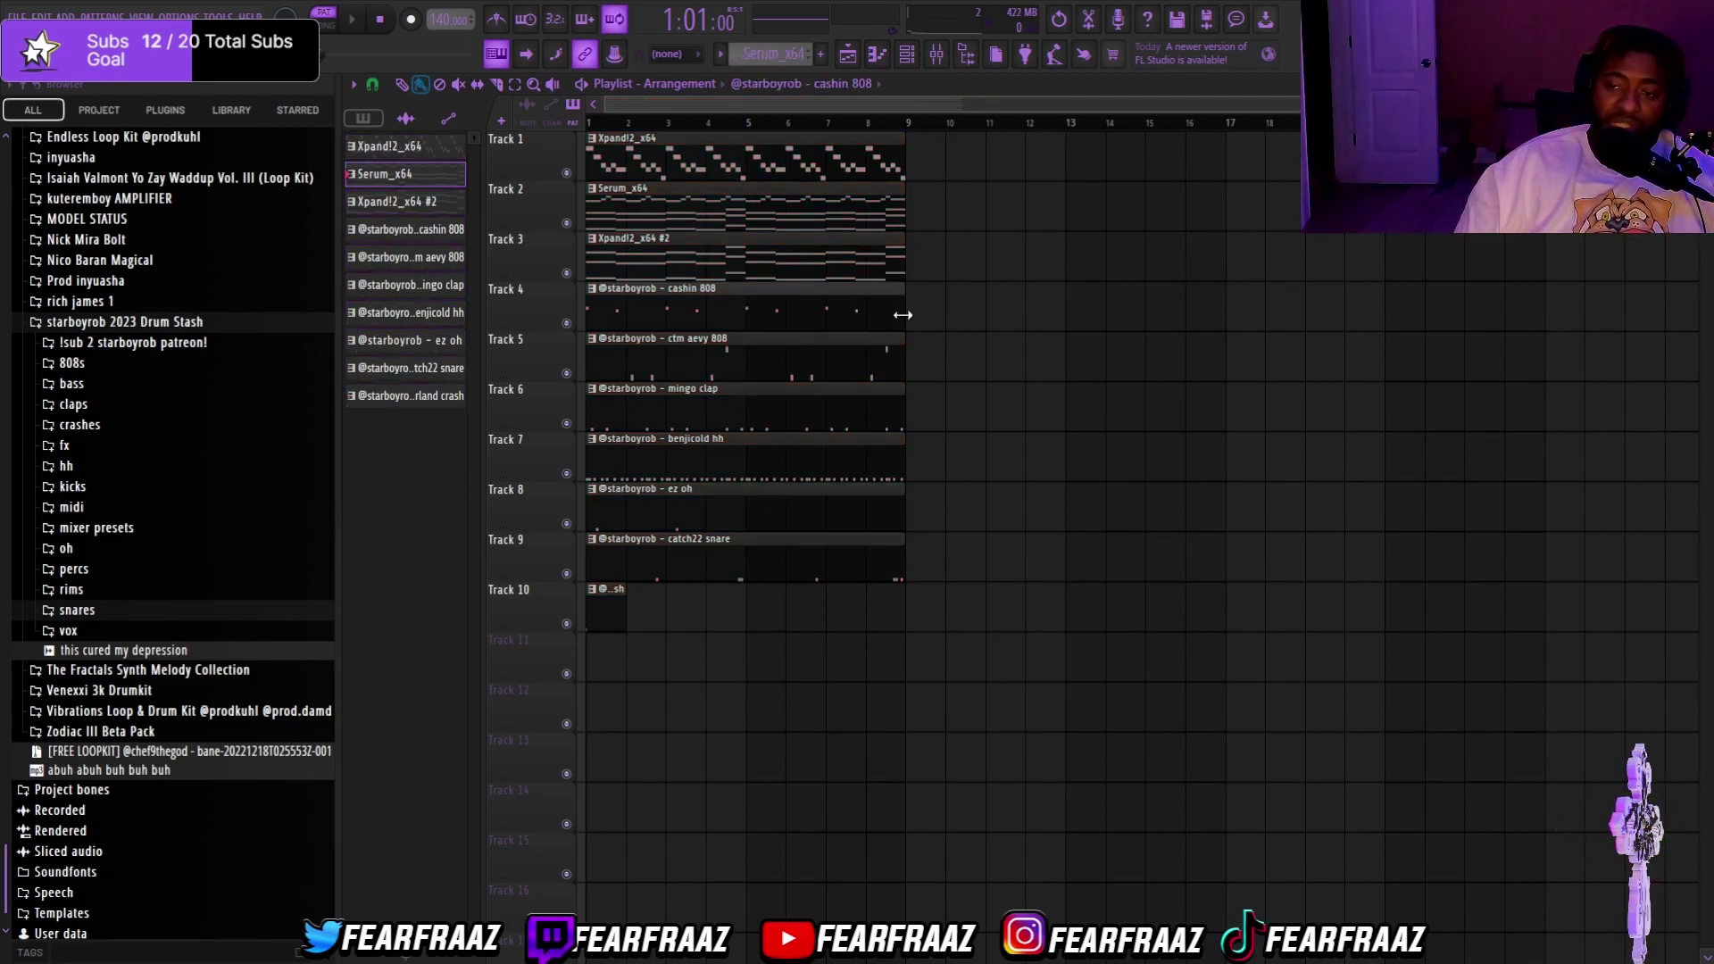
pyautogui.moveTo(623, 613); pyautogui.dragTo(903, 612)
pyautogui.moveTo(1038, 828); pyautogui.dragTo(643, 183)
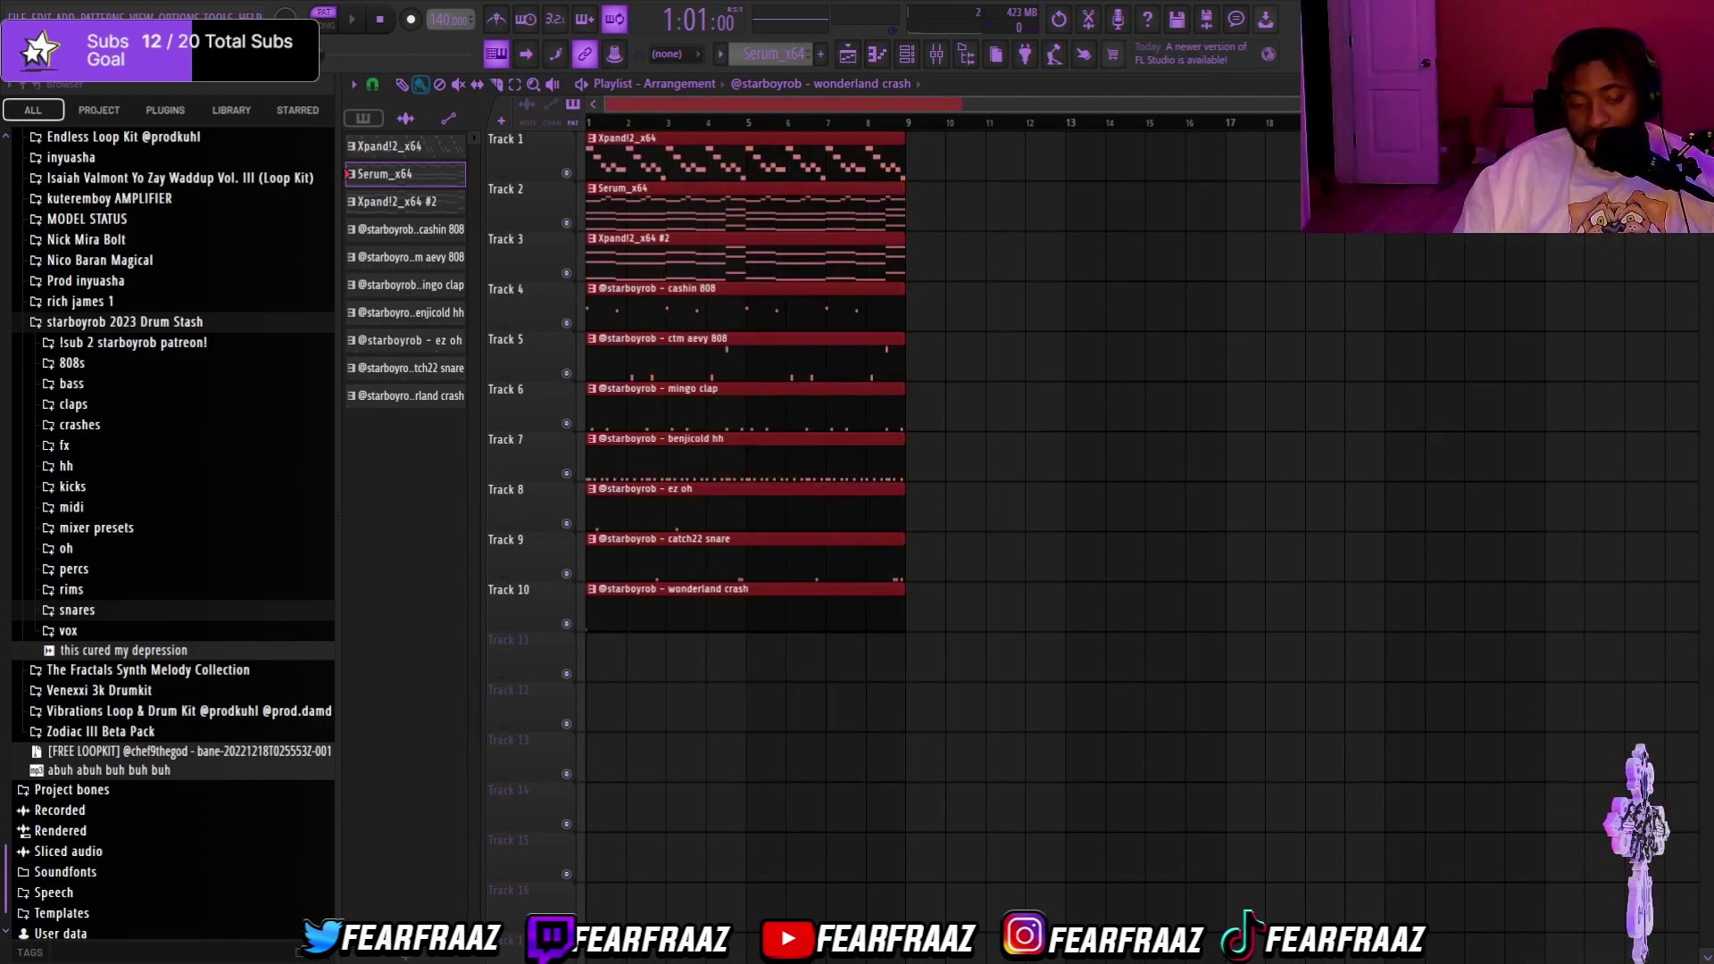